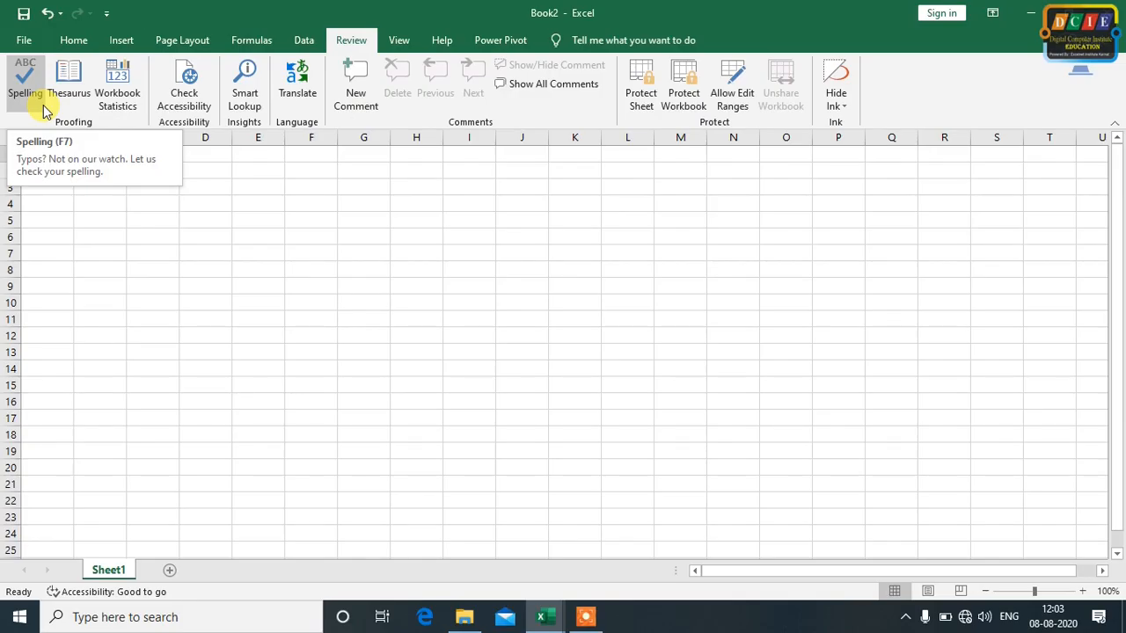
Enter the misspelled words "teecher" in cell E6 and "walcame" in cell G6
click(238, 241)
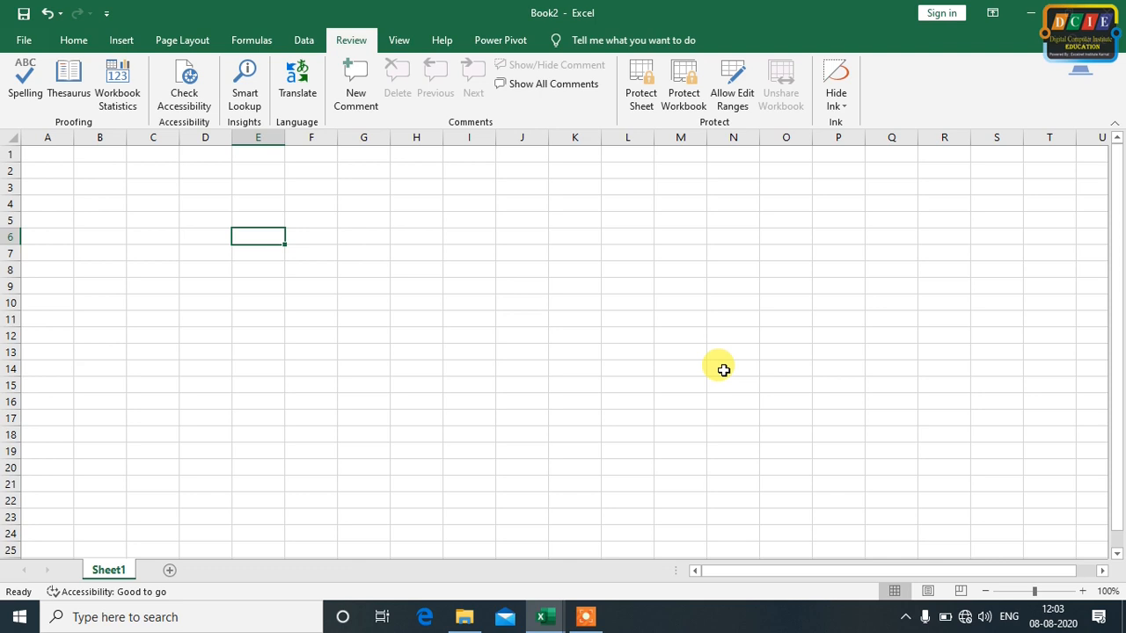
text(teecher)
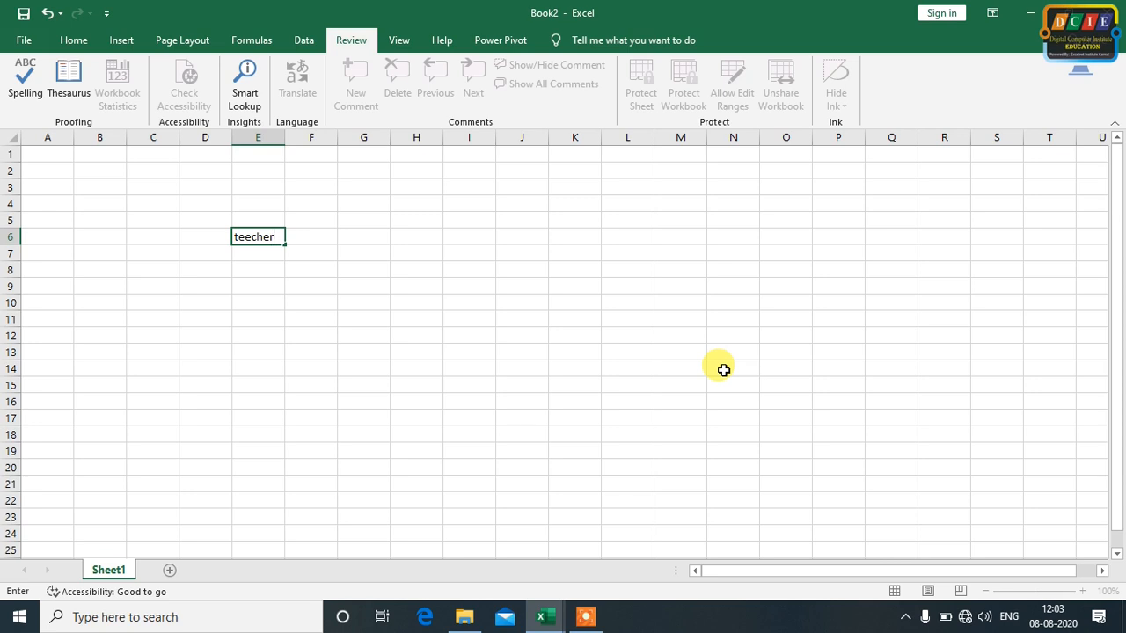
click(297, 334)
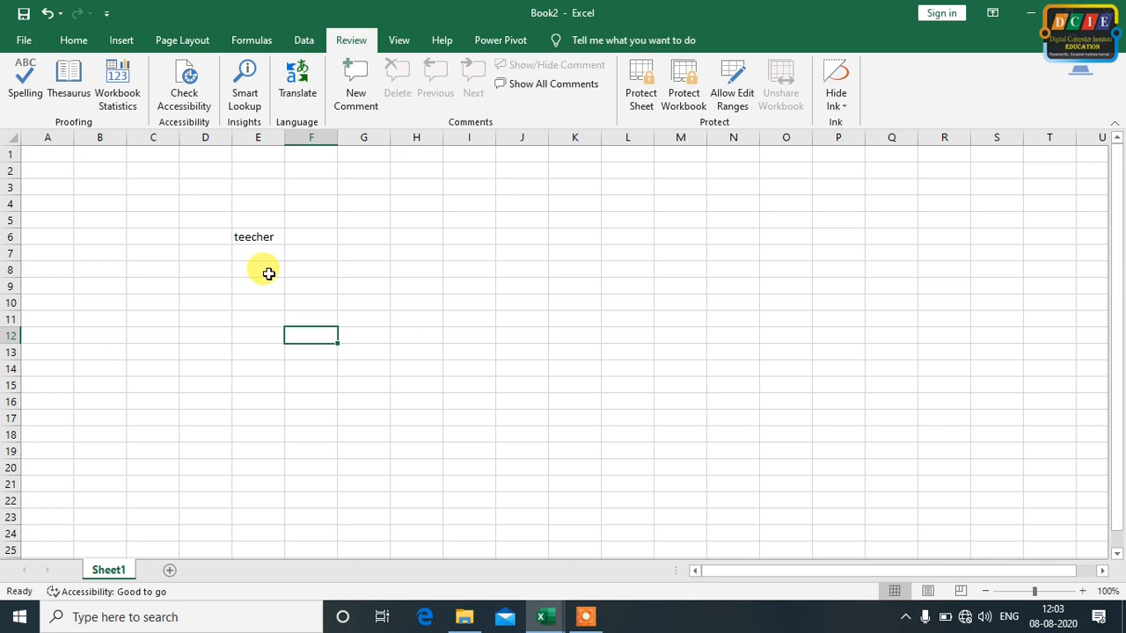
click(314, 248)
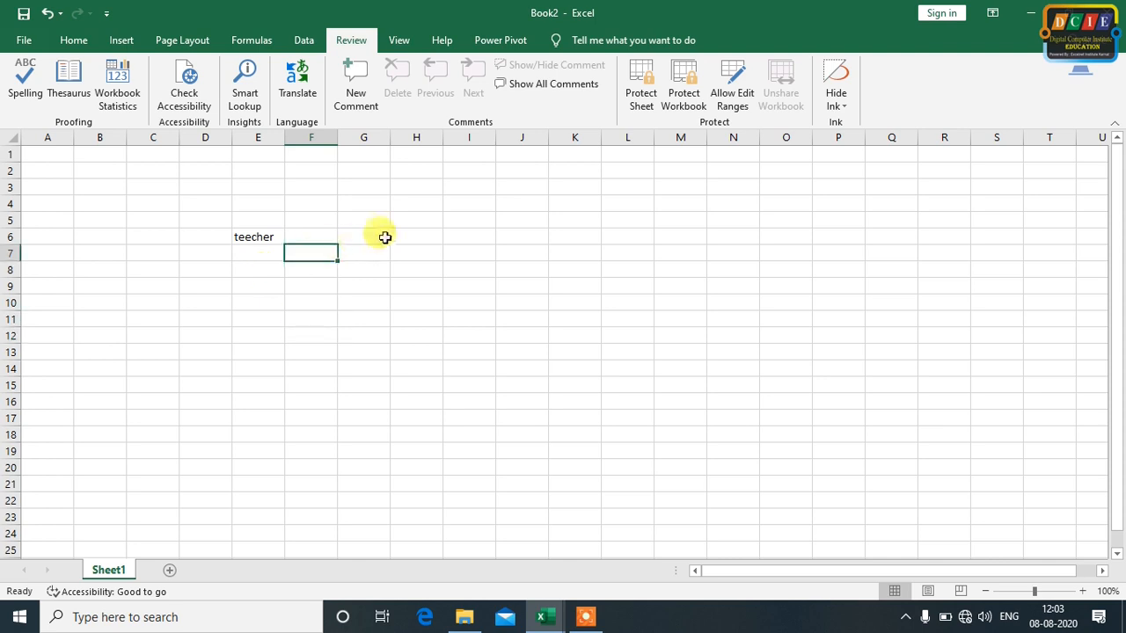
click(382, 235)
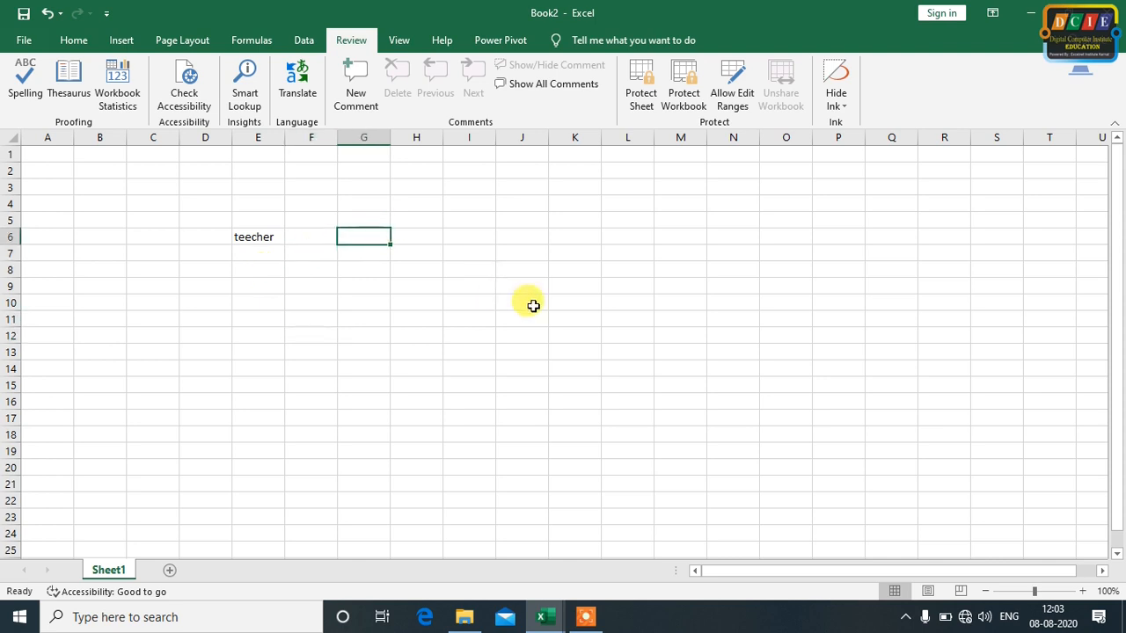
text(walcame)
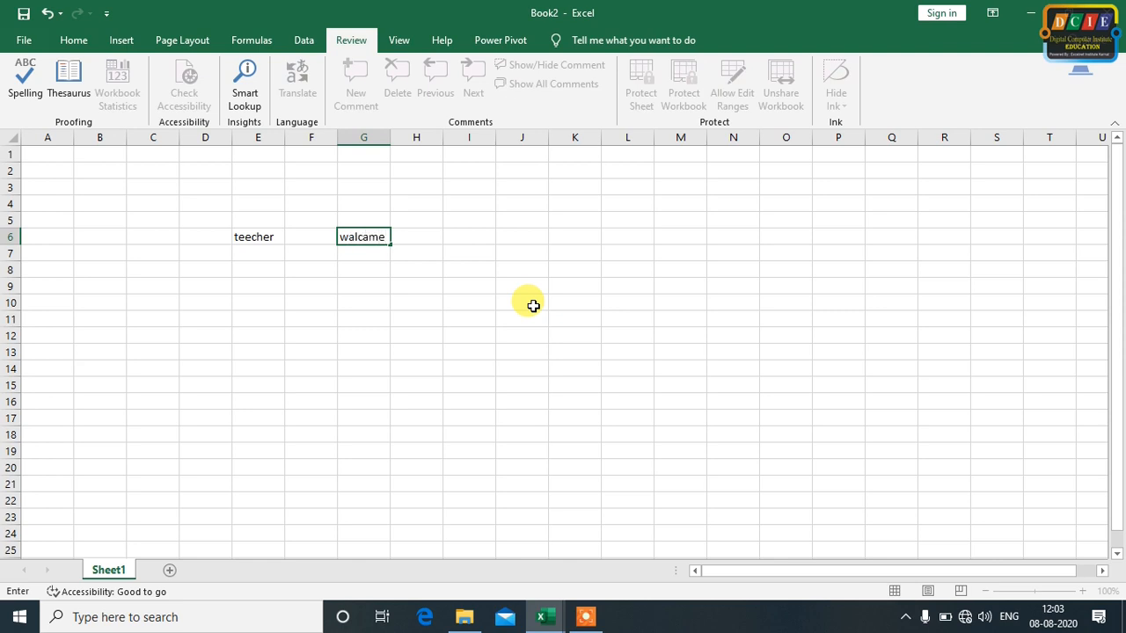
click(533, 305)
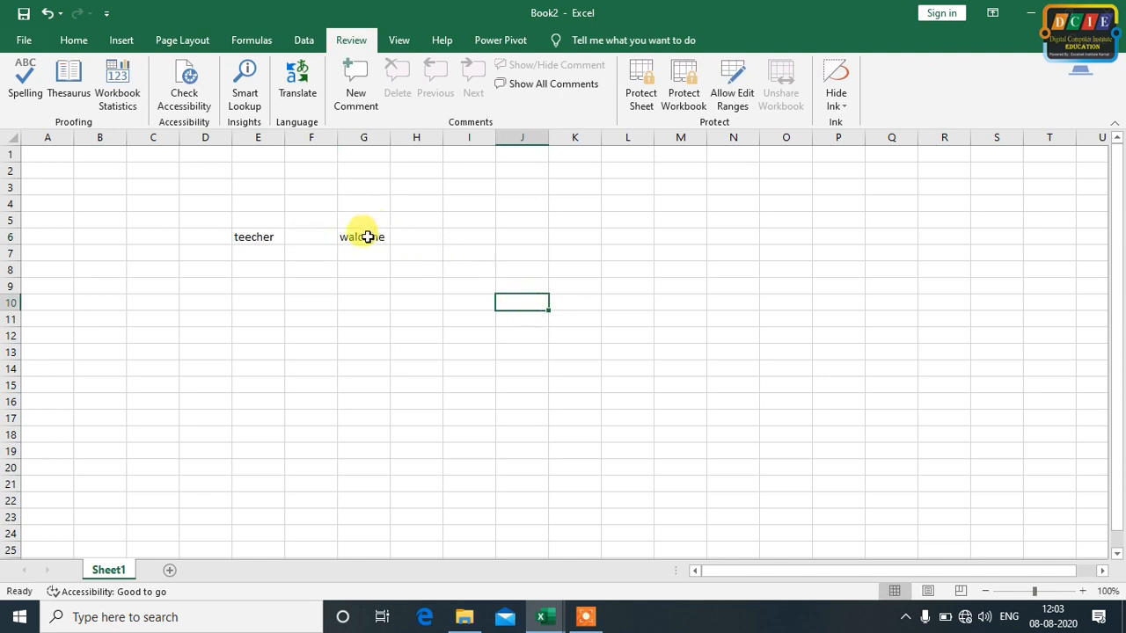
double_click(243, 237)
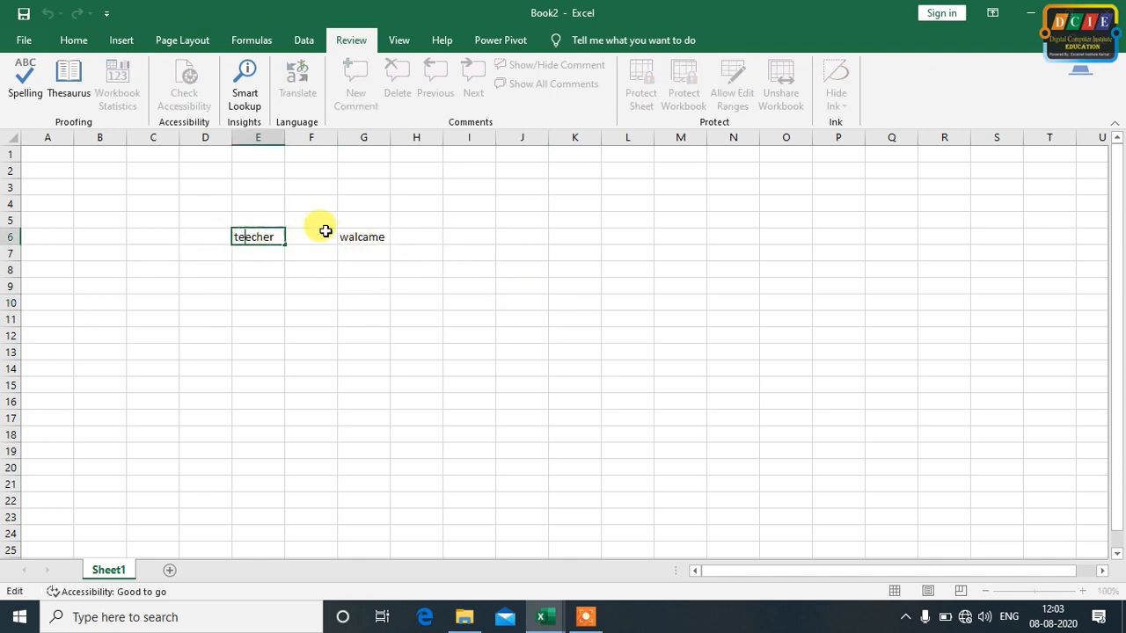
click(375, 236)
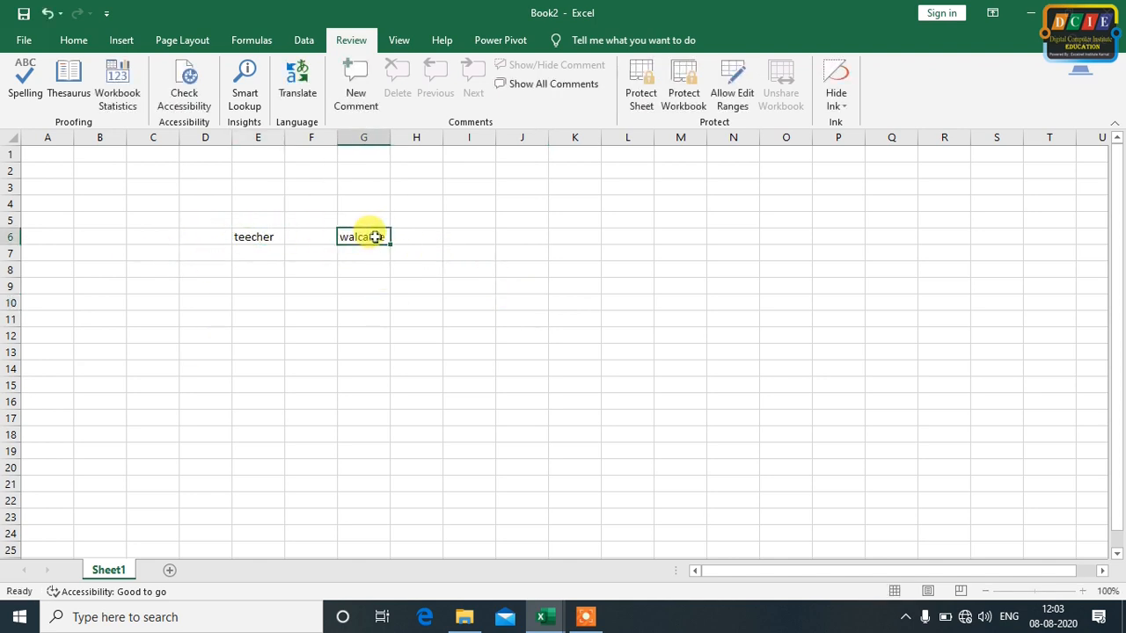
click(457, 301)
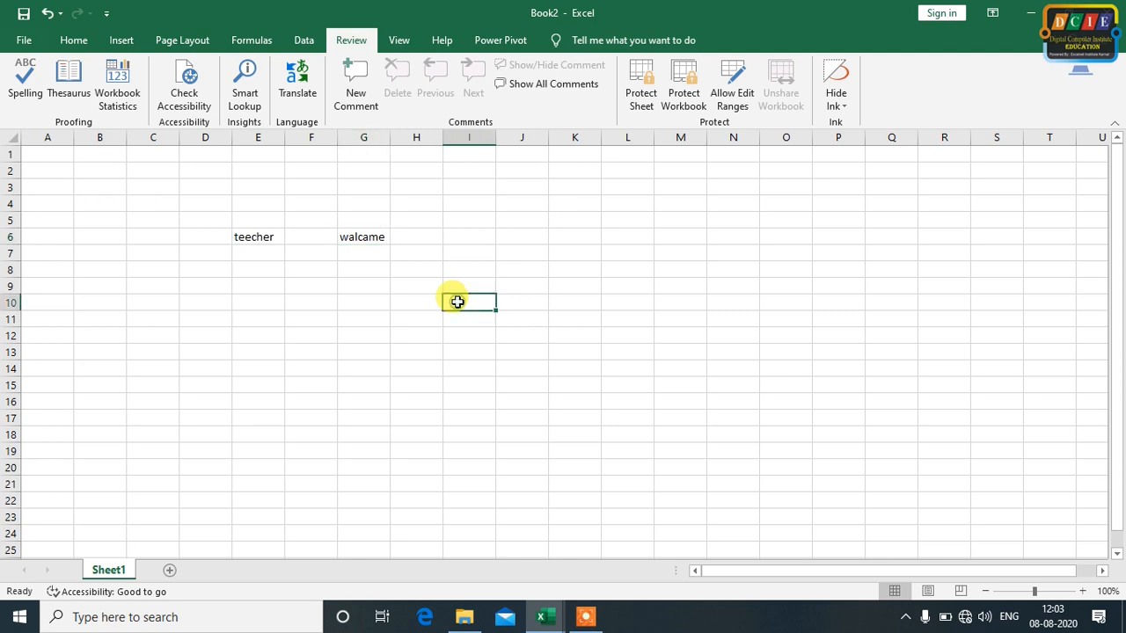
mouse_move(84, 204)
mouse_down()
mouse_move(530, 262)
mouse_move(650, 380)
mouse_up()
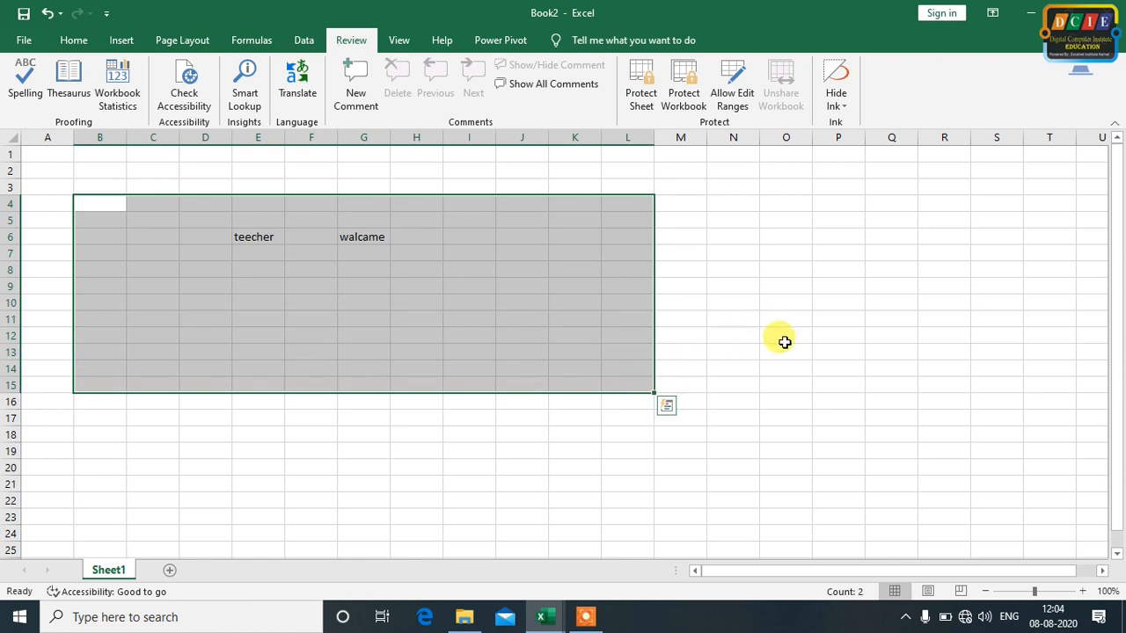
click(785, 339)
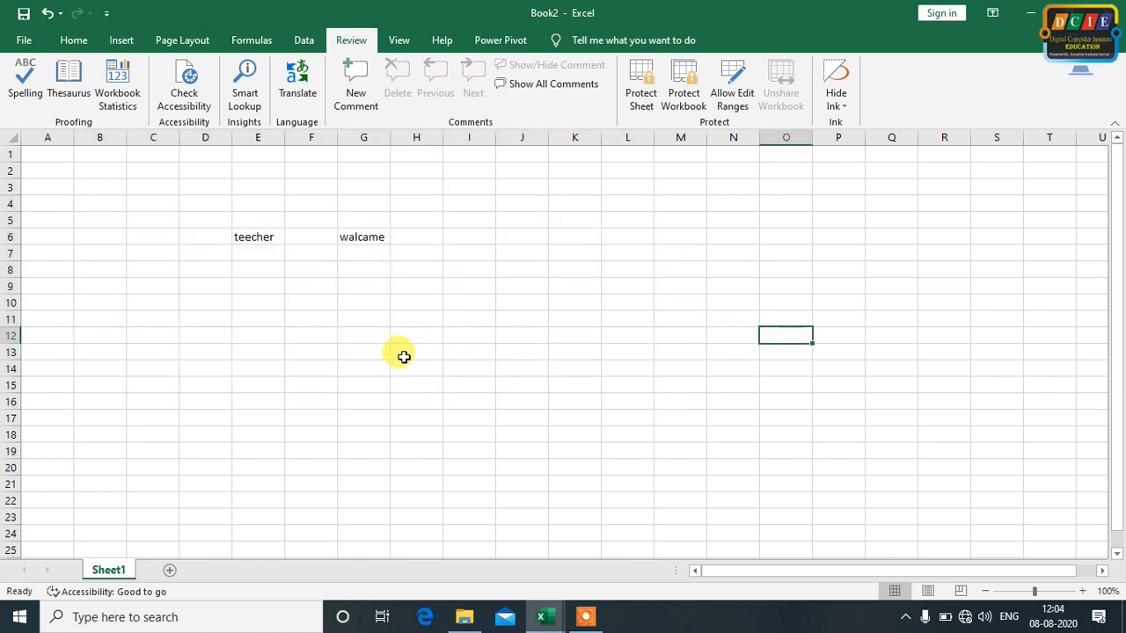
drag(201, 218, 482, 283)
click(659, 268)
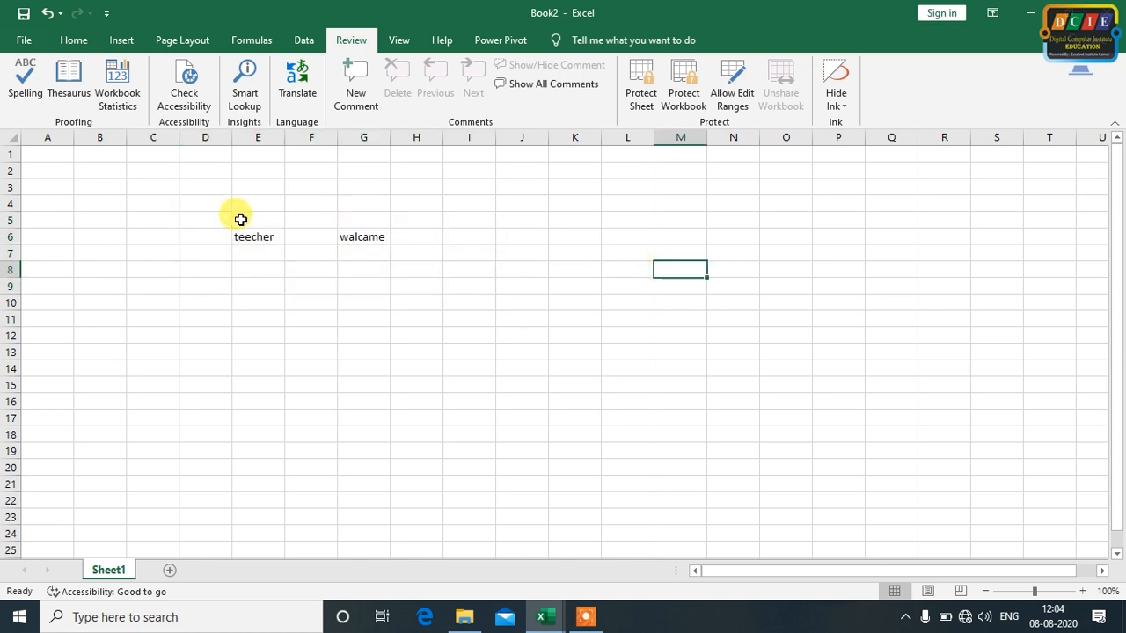
Run the spelling check from the beginning of the sheet and change "teecher" to "teacher"
click(35, 84)
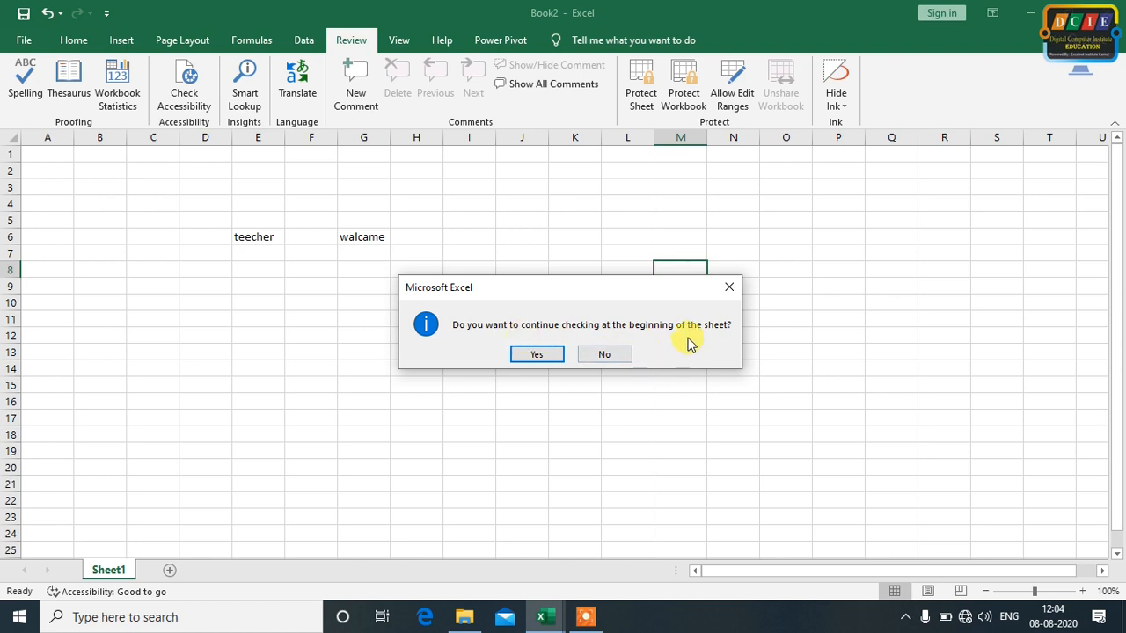
click(531, 357)
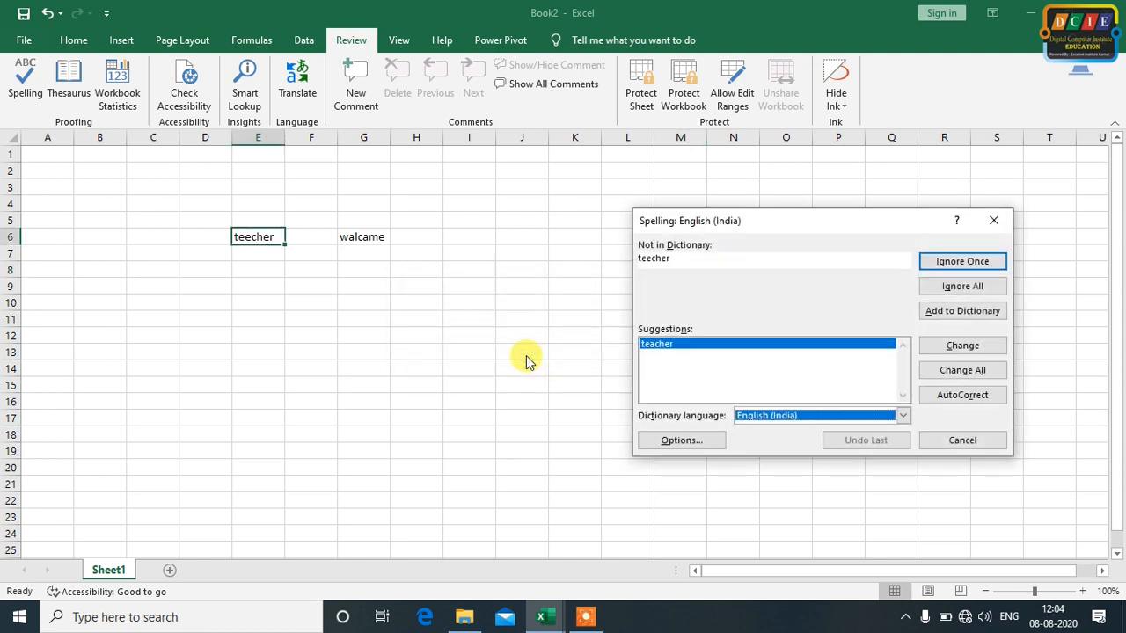
drag(766, 225, 612, 178)
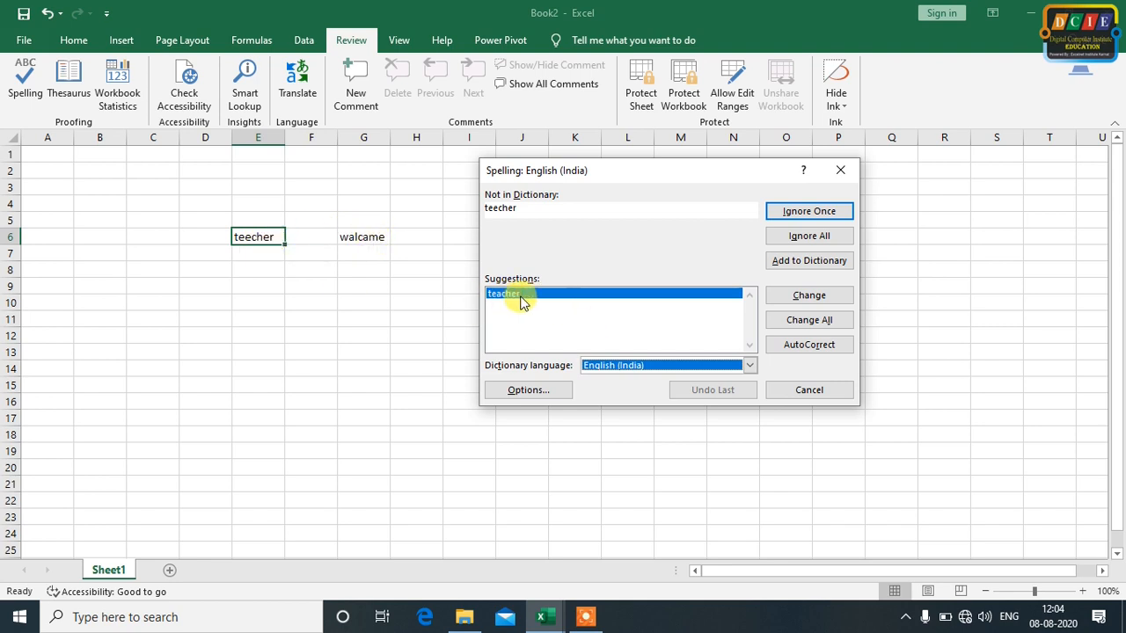
click(779, 299)
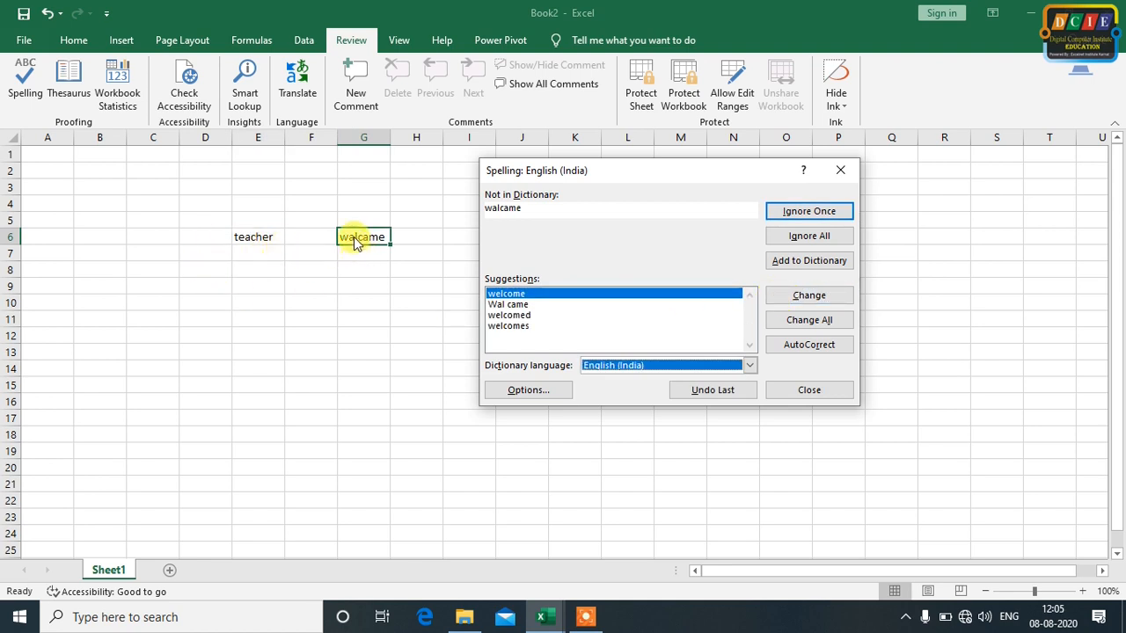
Change "walcame" to the suggested spelling "welcome" and finish the spelling check
click(510, 325)
click(512, 315)
click(512, 304)
click(517, 294)
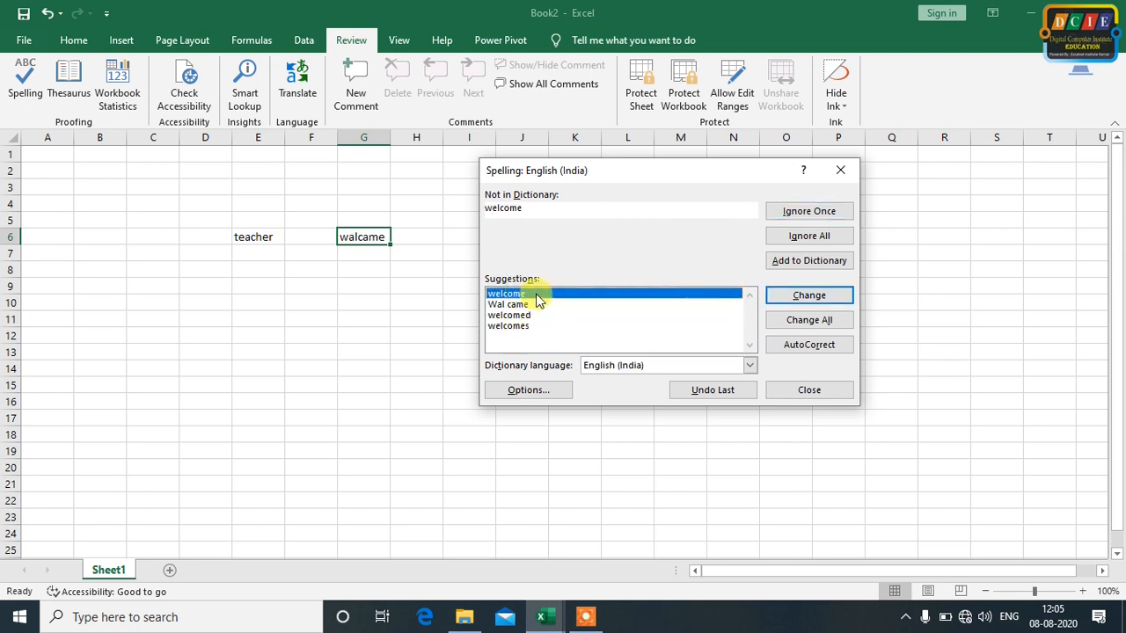
click(806, 295)
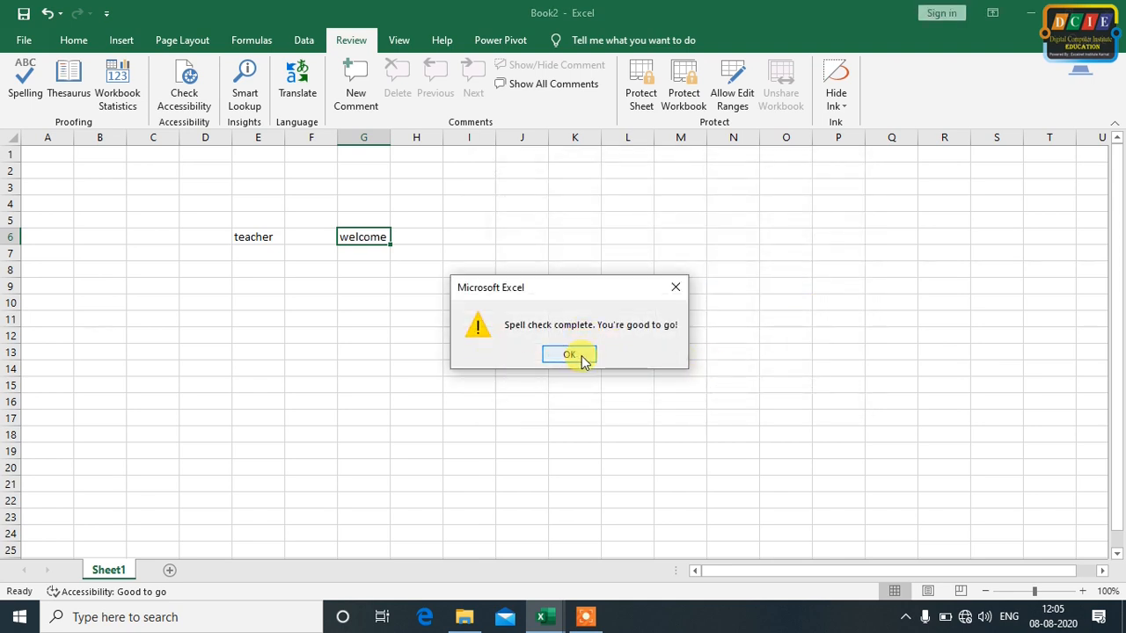
click(569, 354)
click(367, 331)
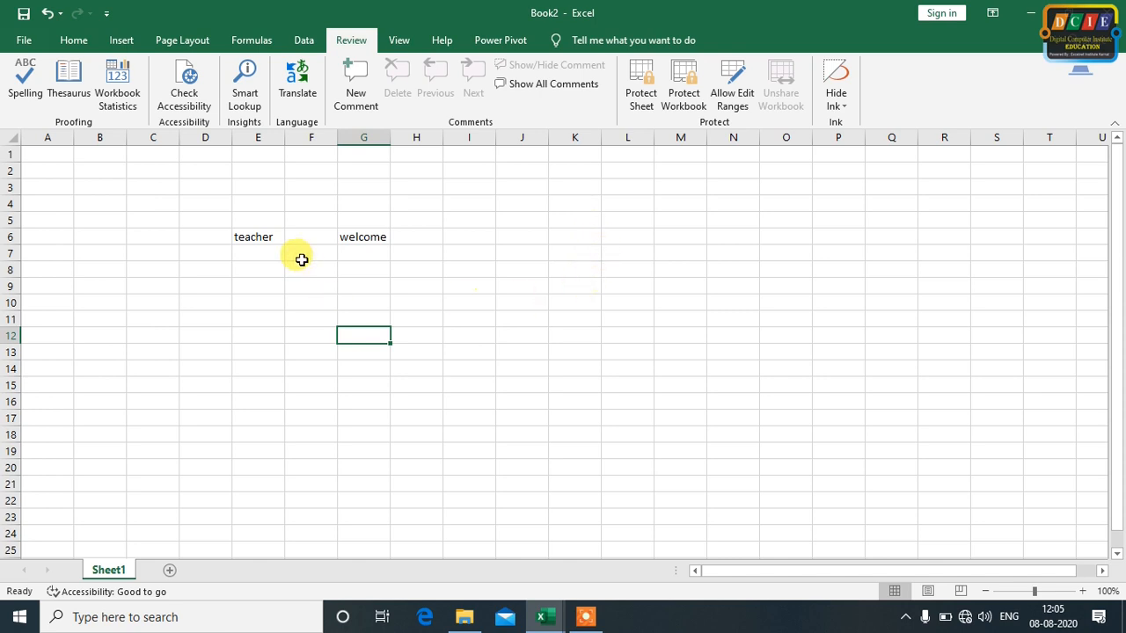
Enter "computer" in cell G10
click(239, 238)
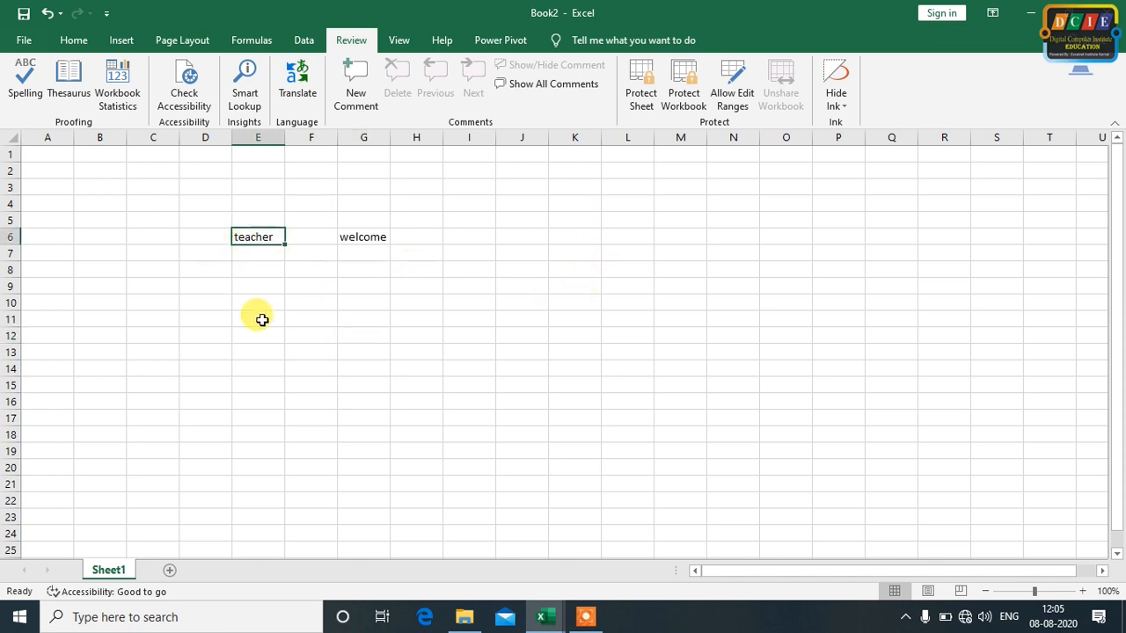
click(373, 236)
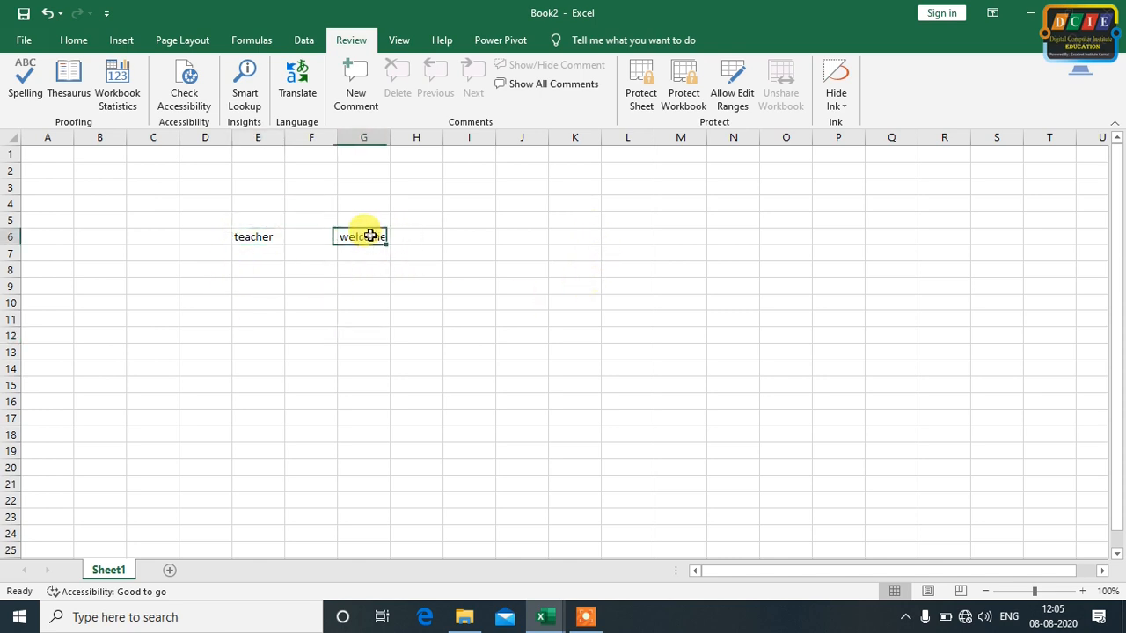
click(341, 300)
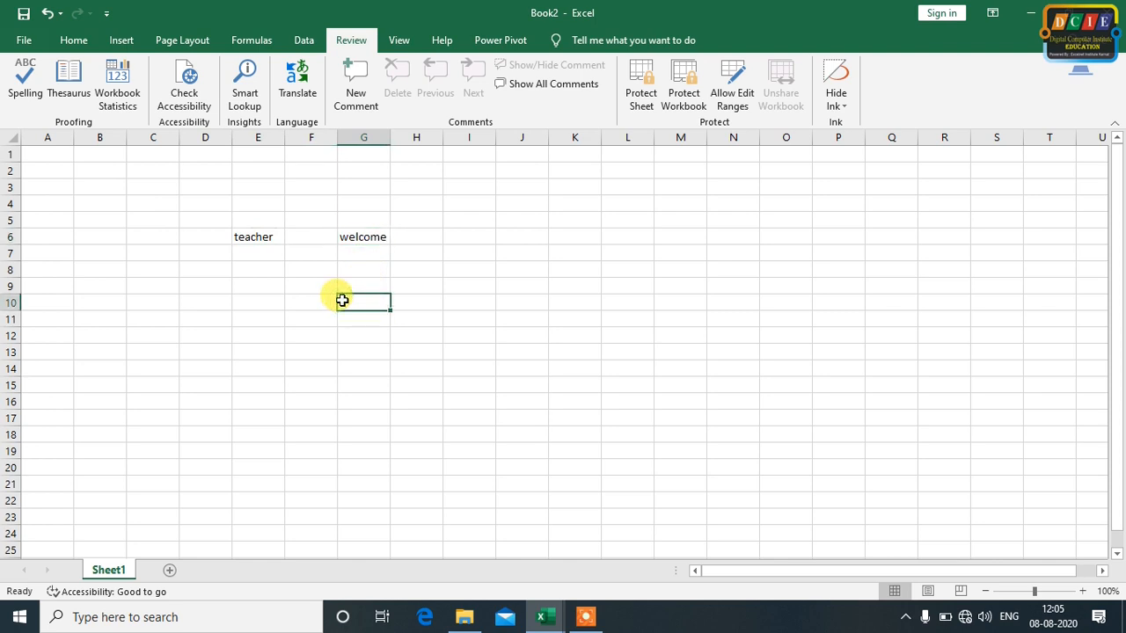
text(b)
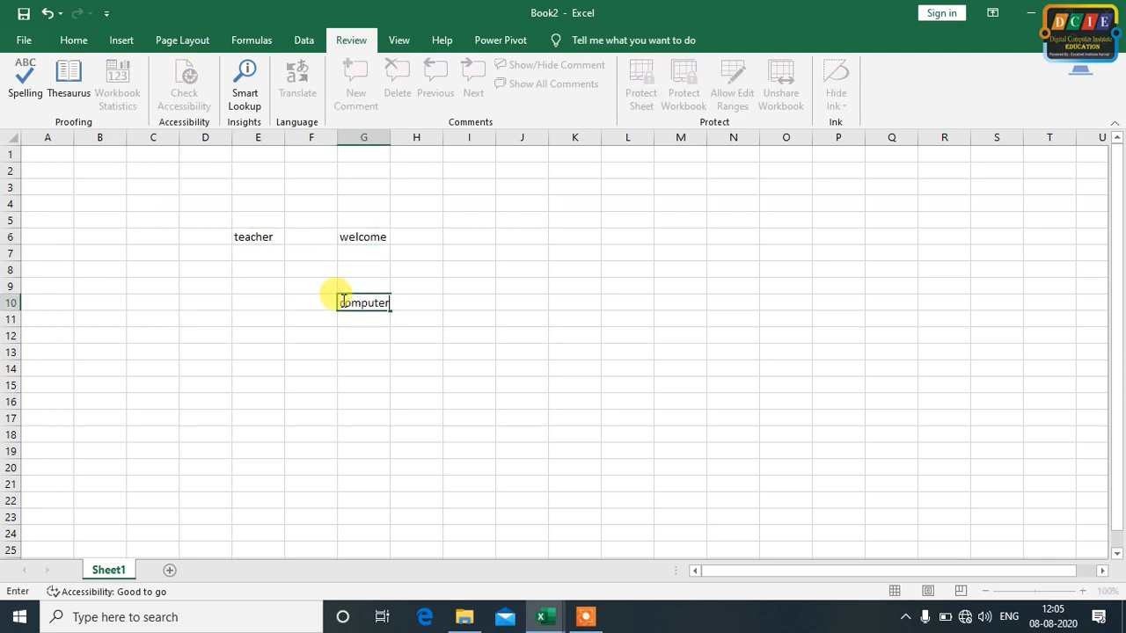
click(572, 317)
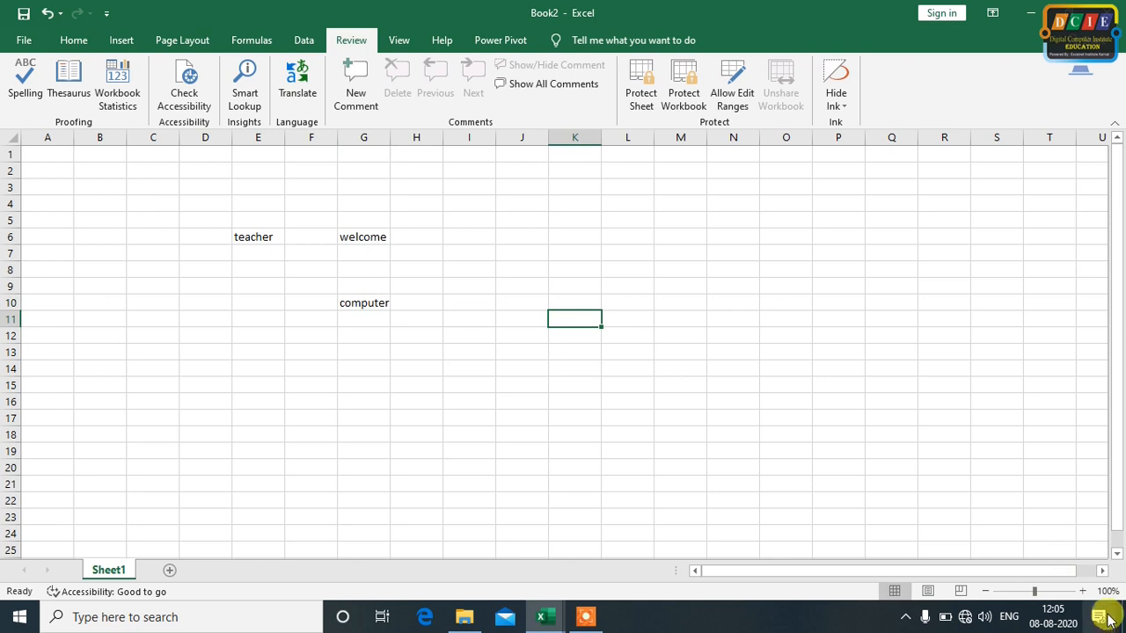
Replace "teacher" in cell E6 with the Thesaurus synonym "professor"
click(1089, 592)
click(1089, 592)
click(1088, 592)
click(1089, 592)
click(1089, 592)
click(1089, 592)
click(1089, 592)
click(831, 395)
click(451, 311)
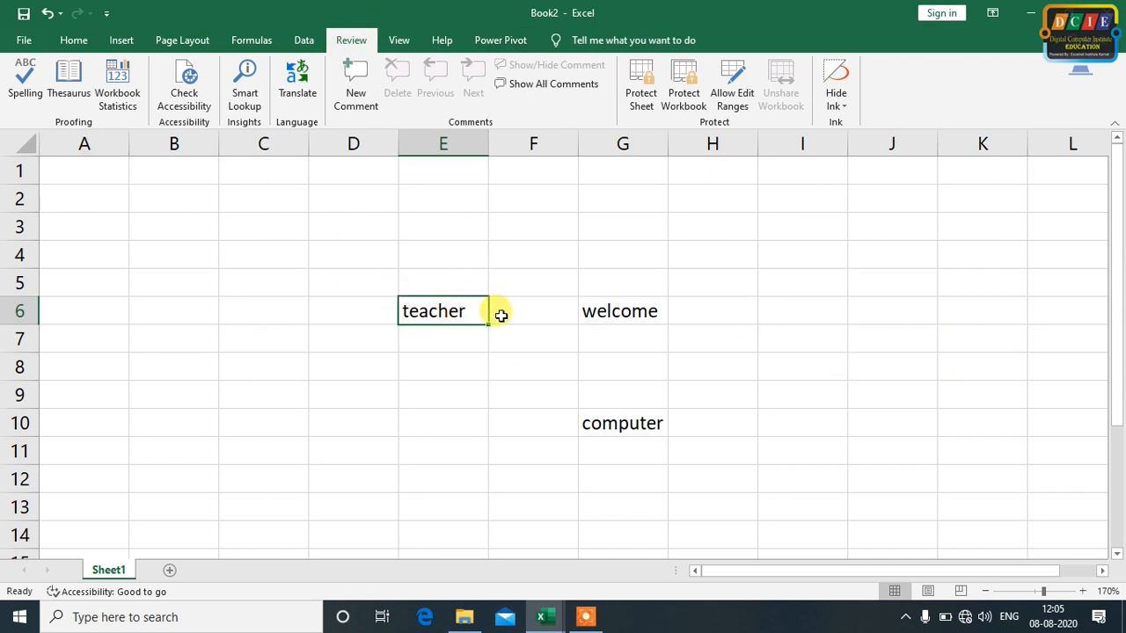
click(624, 311)
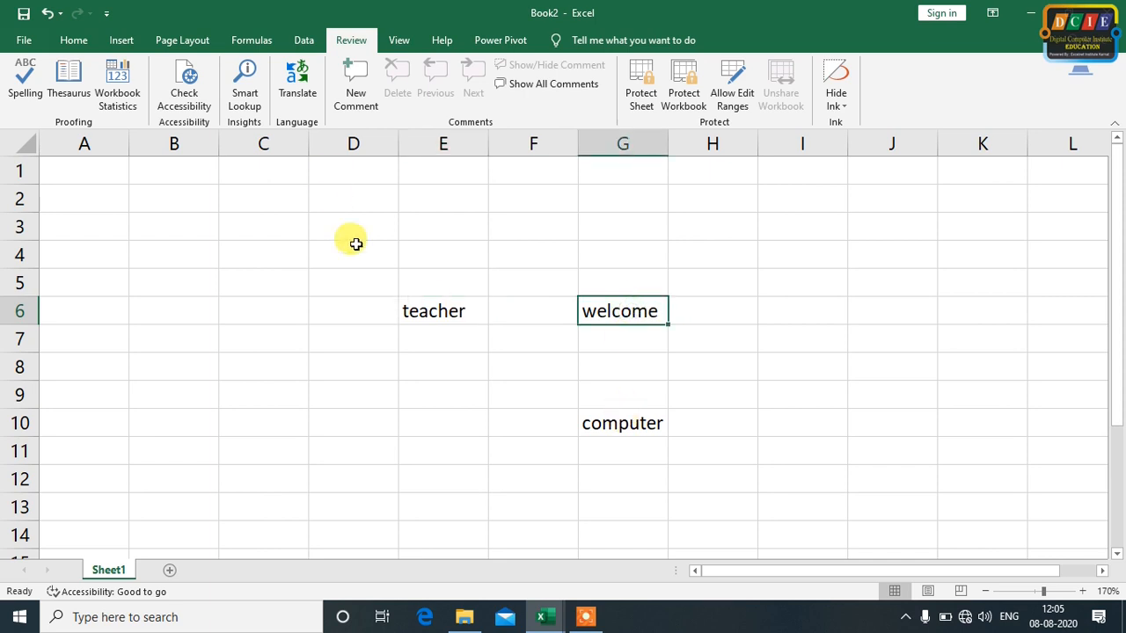
click(428, 305)
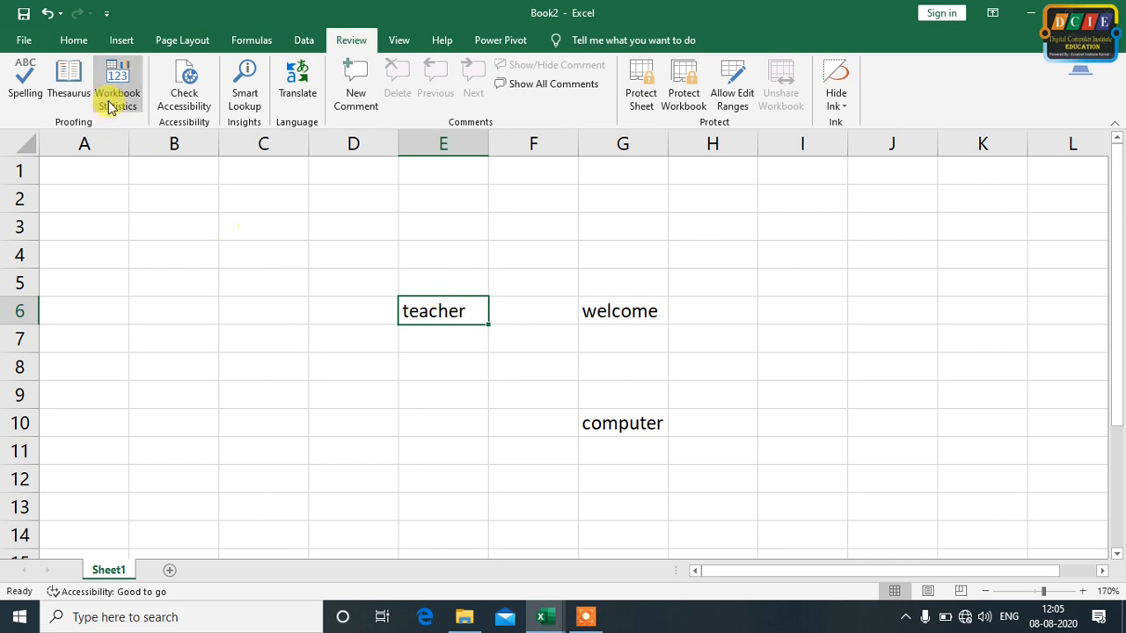
click(69, 81)
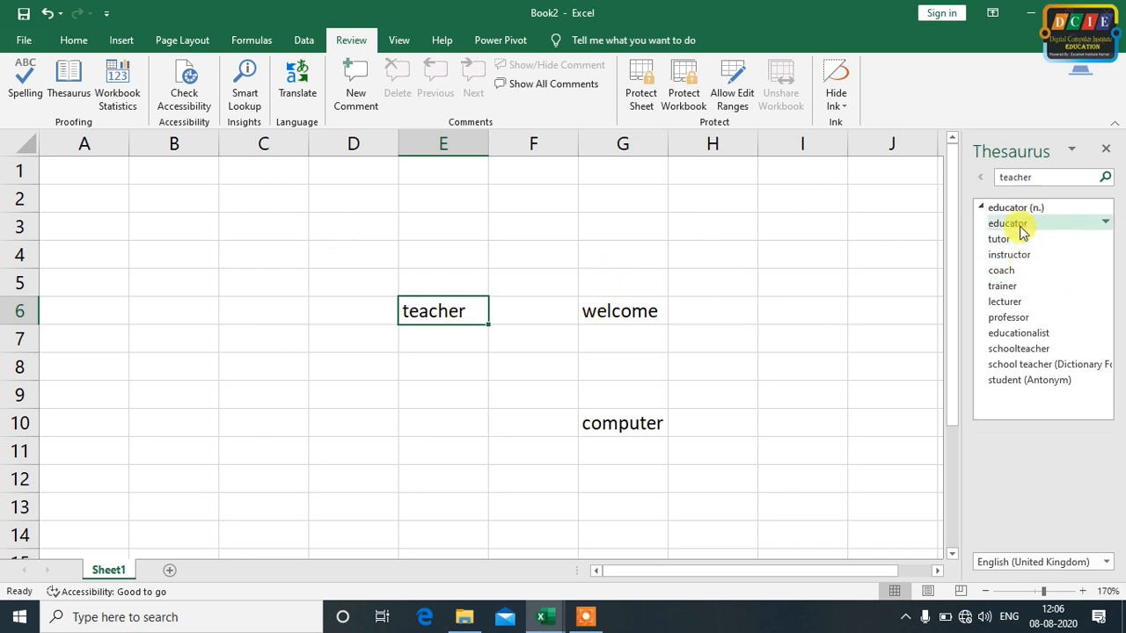
click(1105, 319)
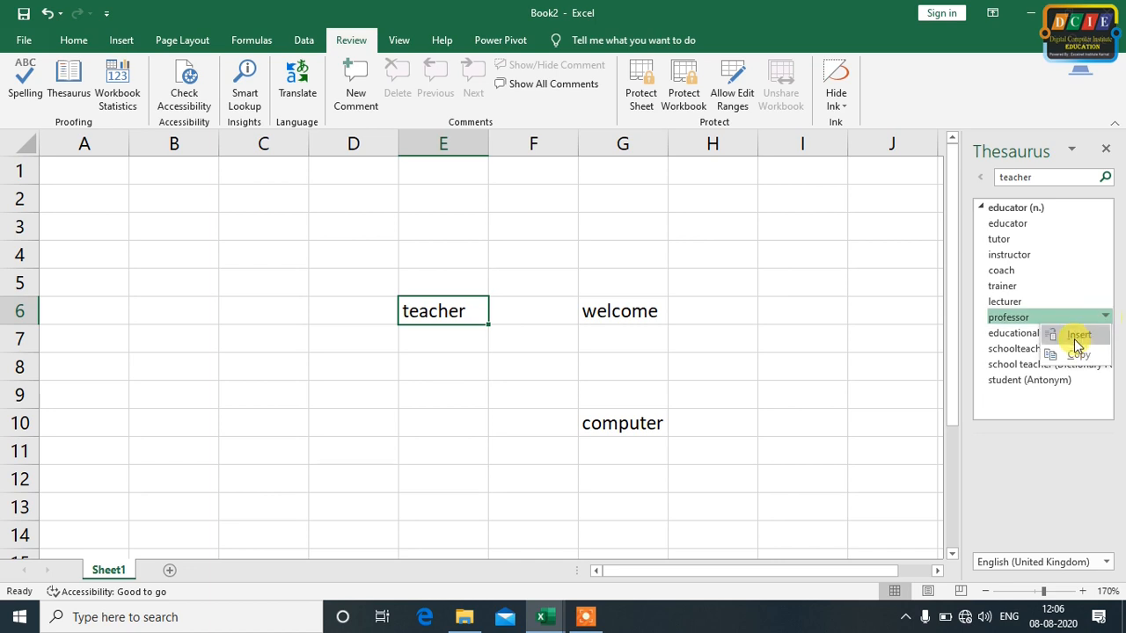
click(1077, 337)
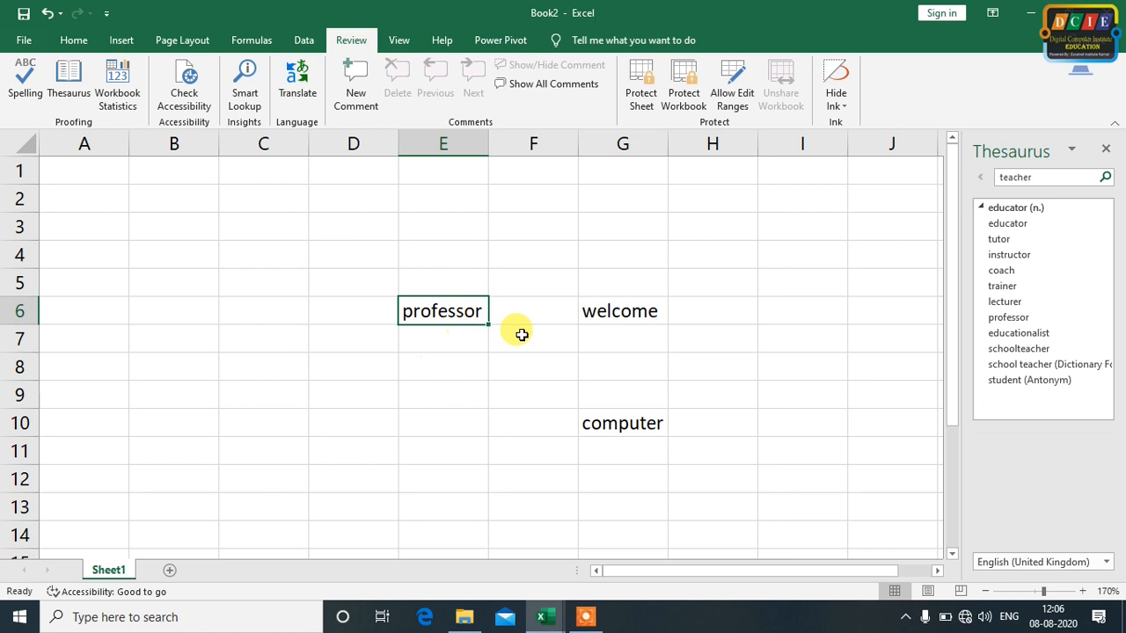
Replace "computer" in cell G10 with the Thesaurus synonym "laptop" and close the Thesaurus
click(638, 437)
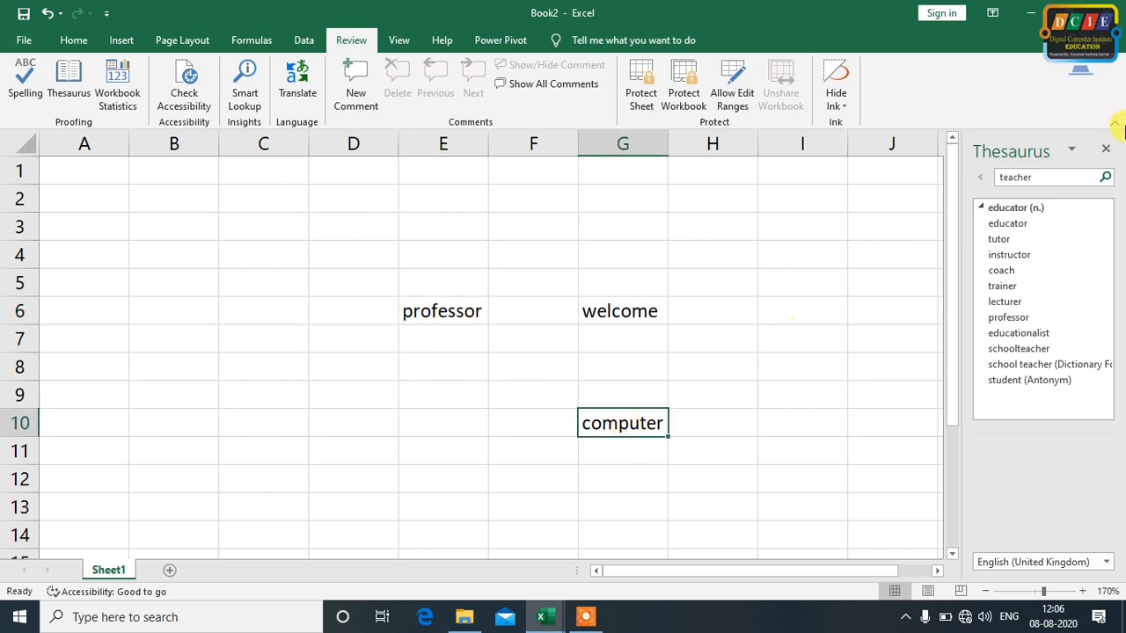
click(1106, 147)
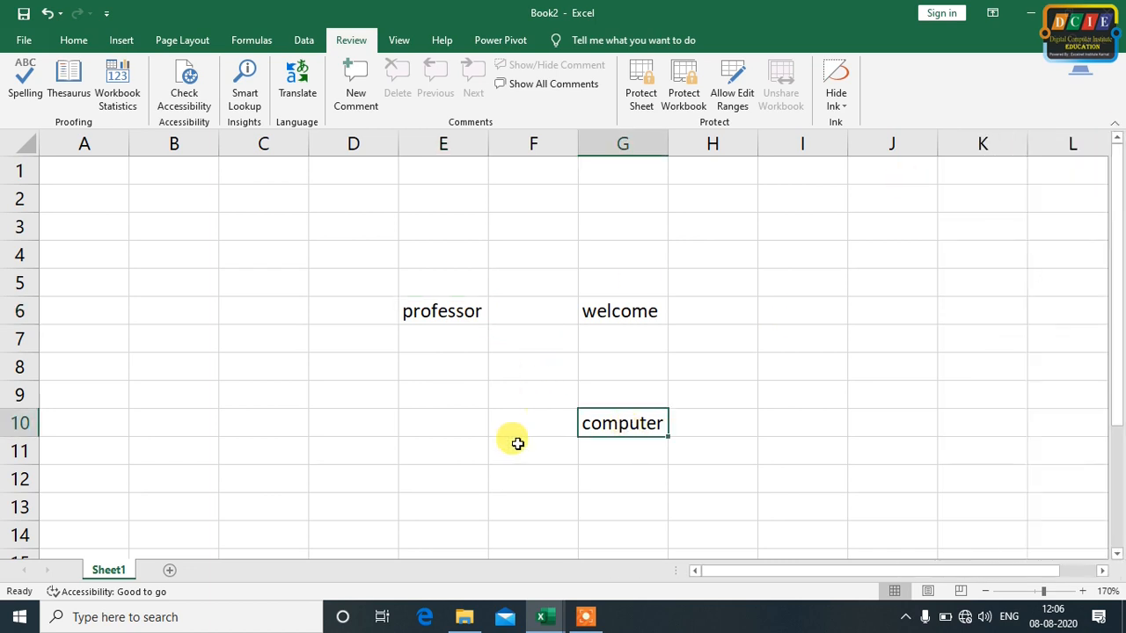
click(75, 81)
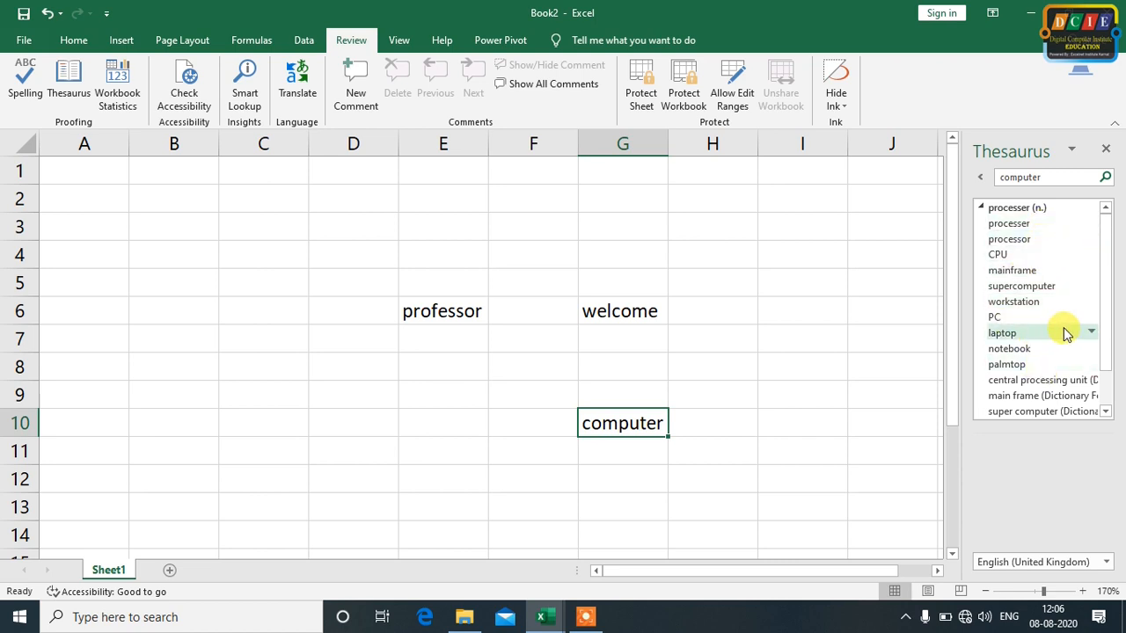
click(1088, 339)
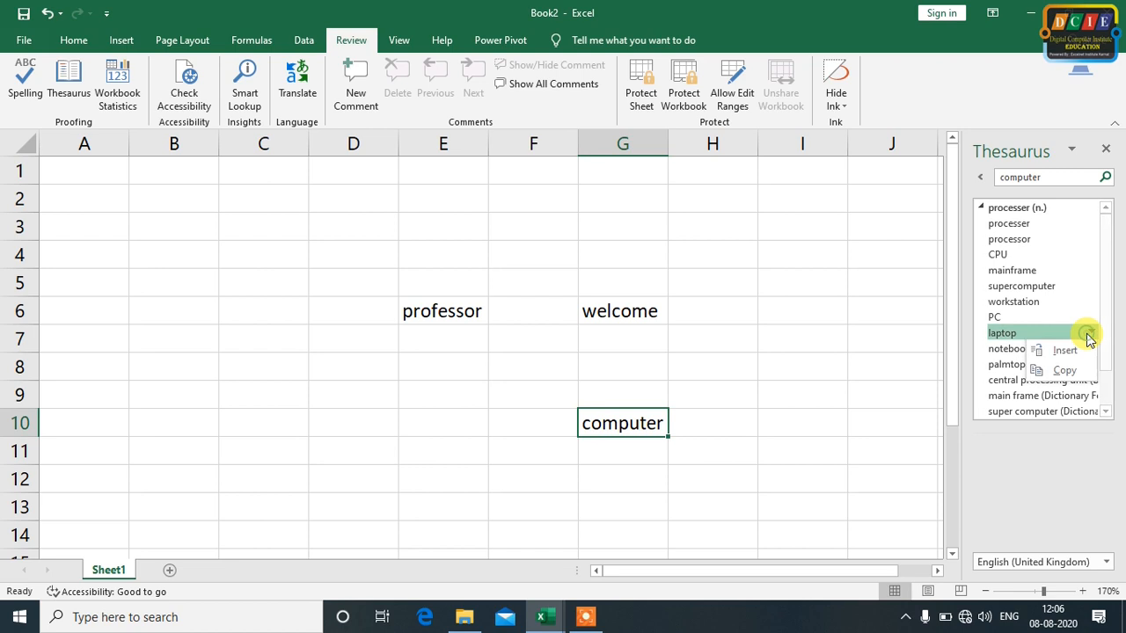
click(1068, 350)
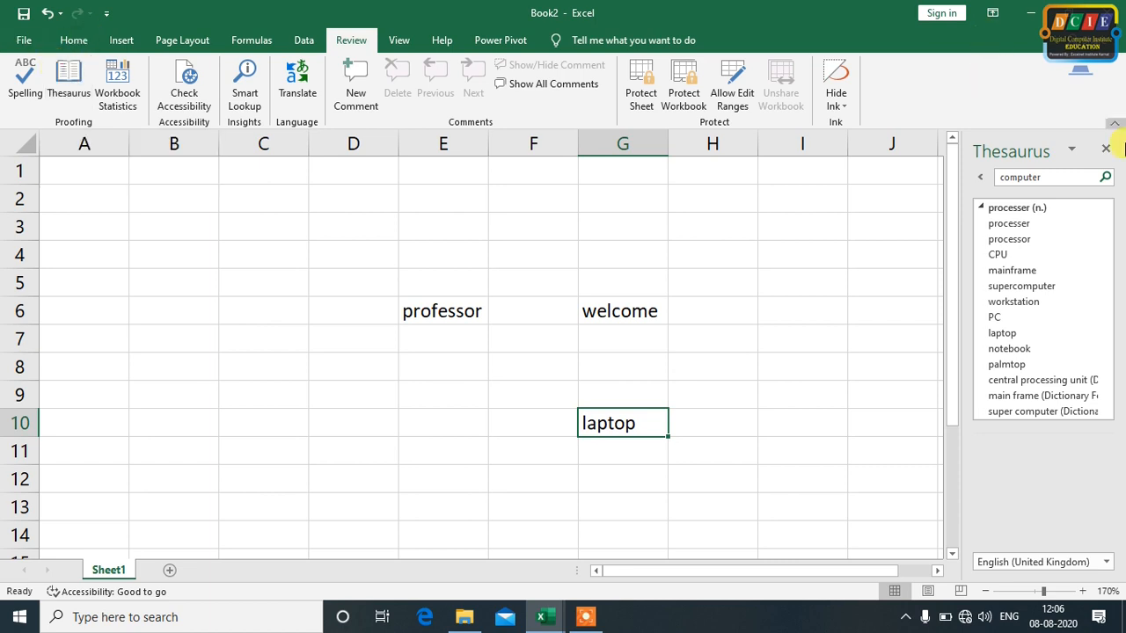
click(1104, 151)
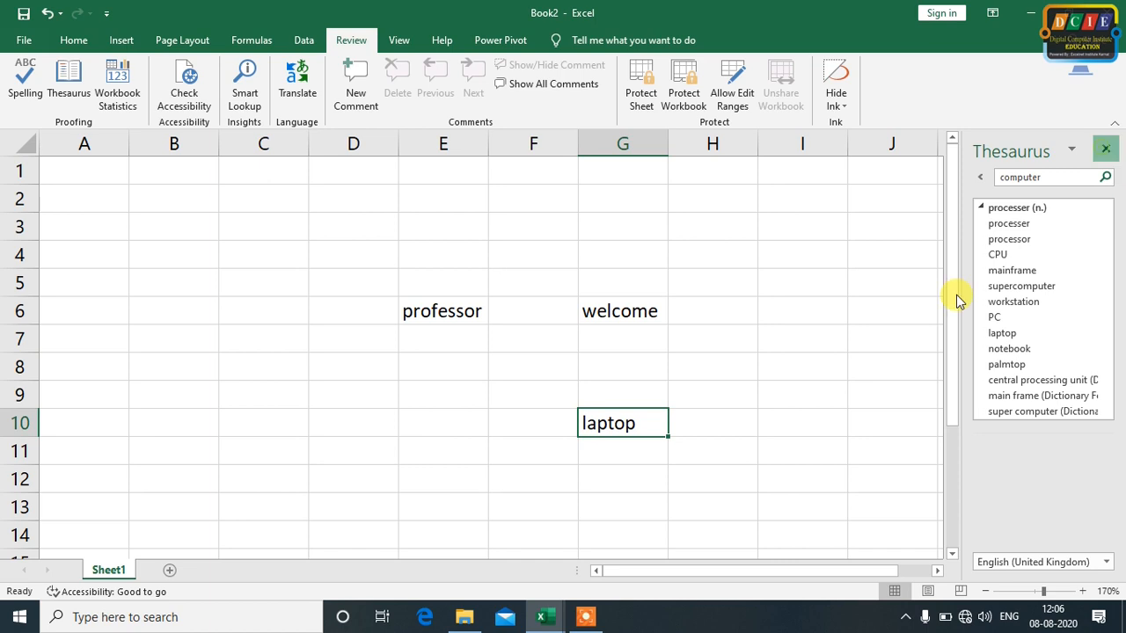
Display the workbook statistics for Book2 and close them after reviewing the sheet and workbook figures
click(797, 338)
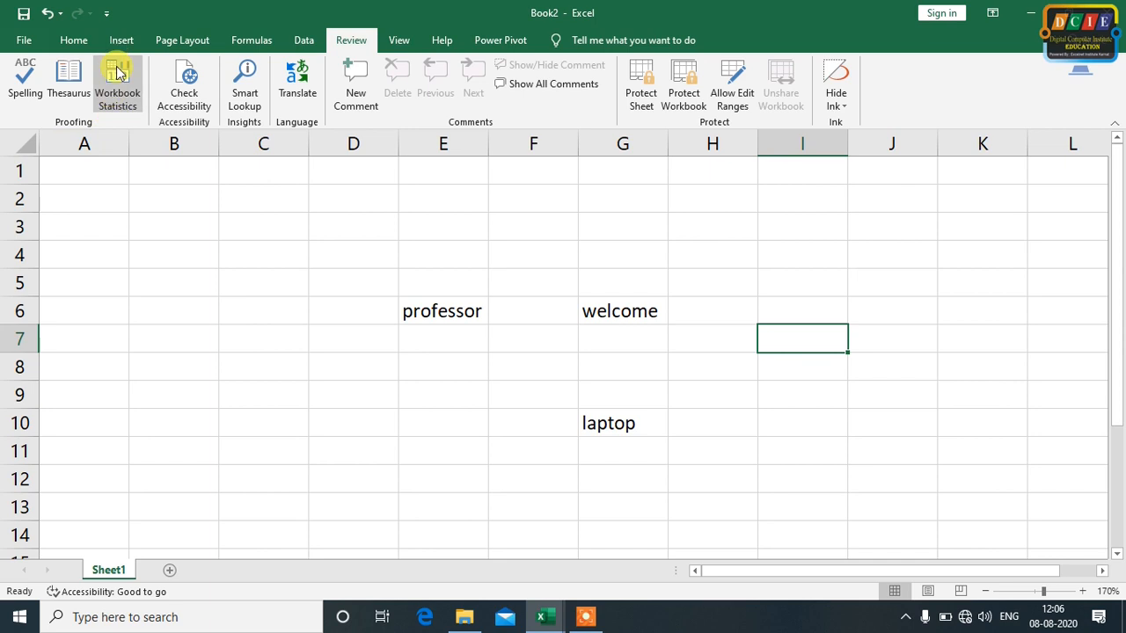
click(222, 255)
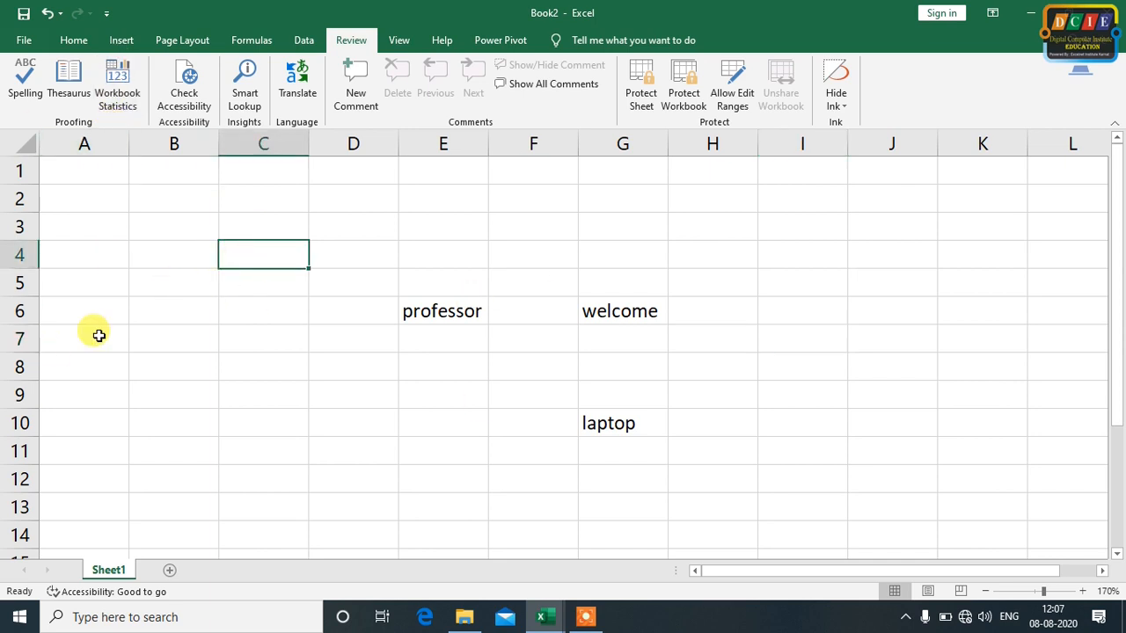
click(261, 343)
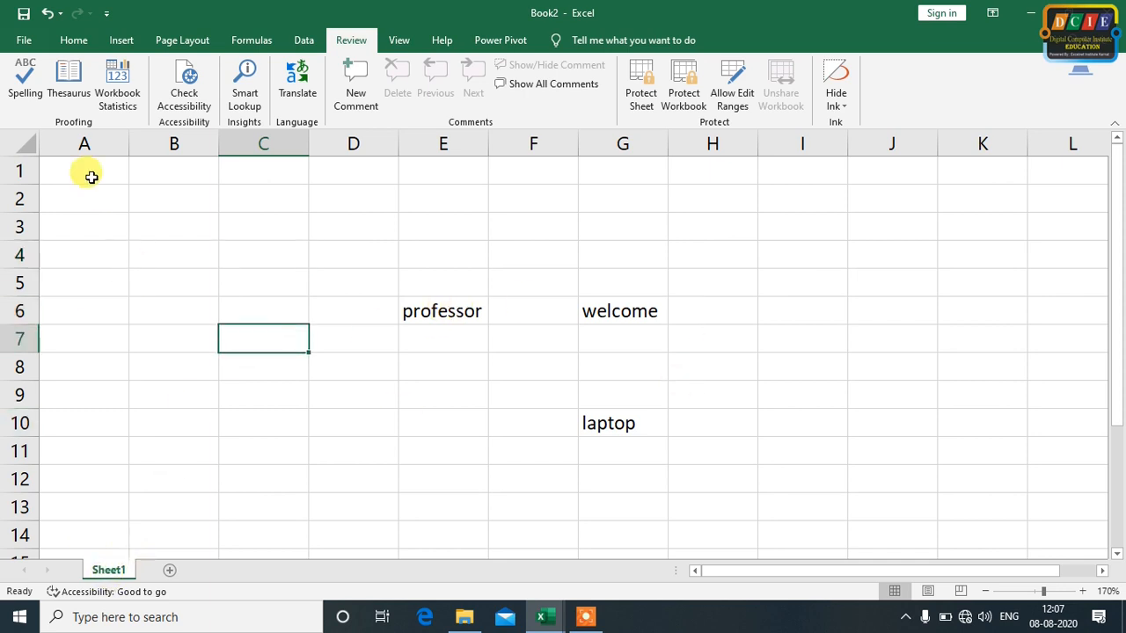
click(120, 84)
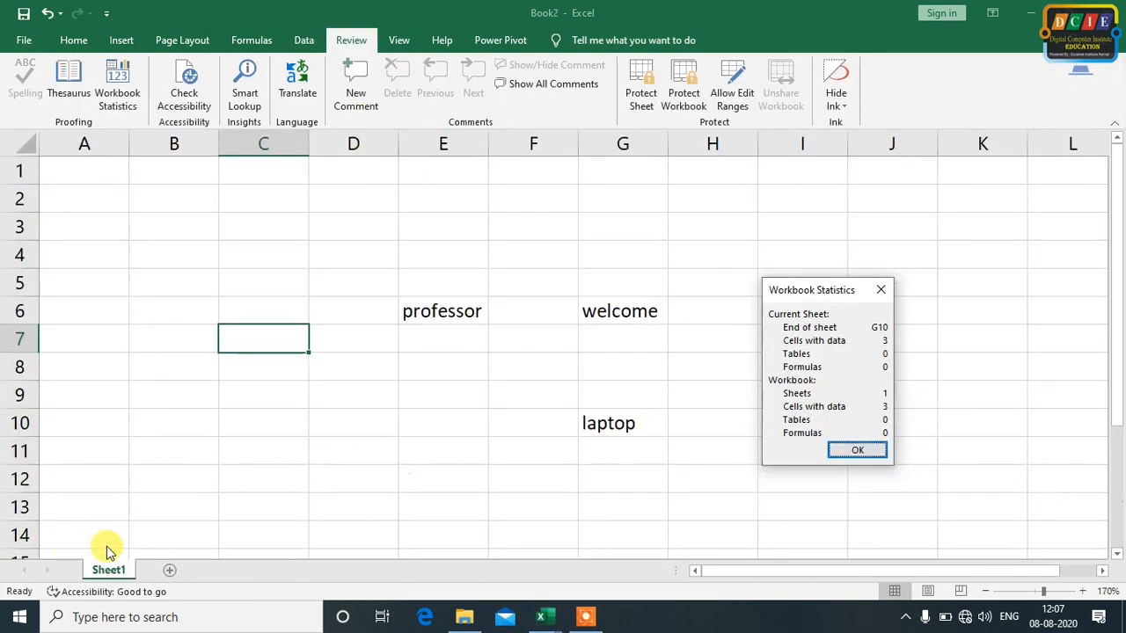
mouse_move(540, 615)
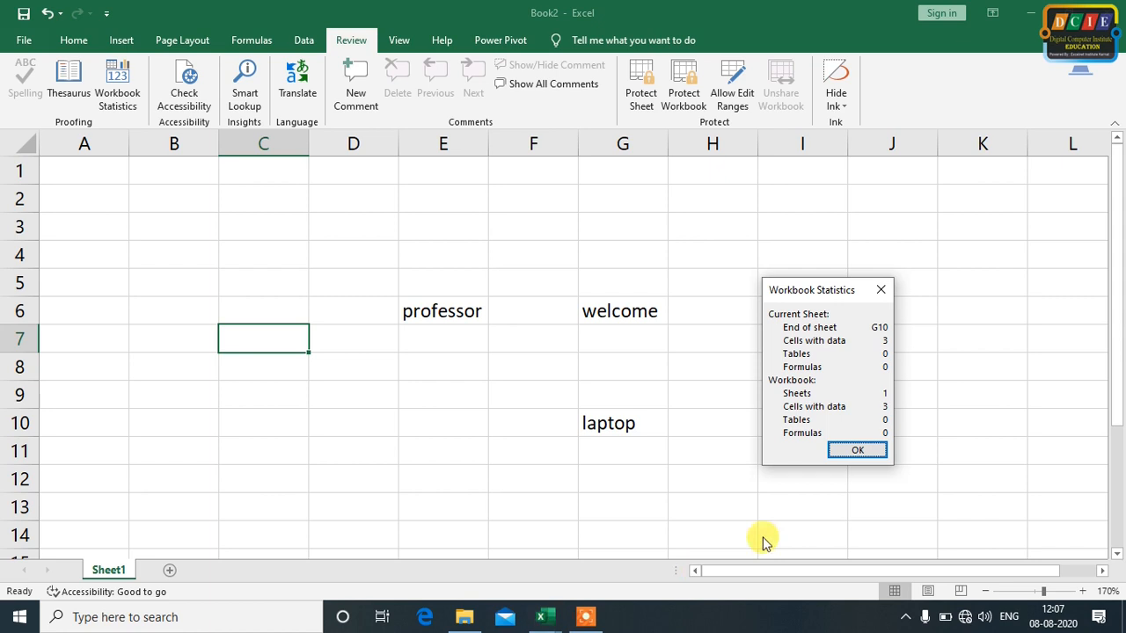
click(844, 451)
Switch to the Book1 workbook and show the student marks table on Sheet1 at 160% zoom
mouse_move(544, 620)
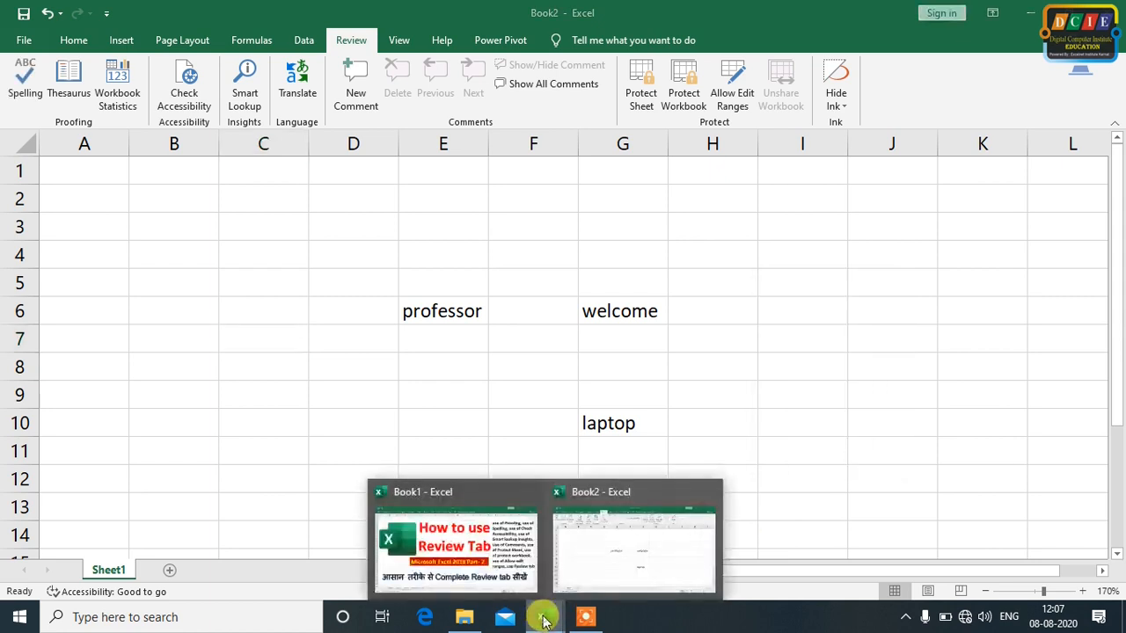
click(500, 545)
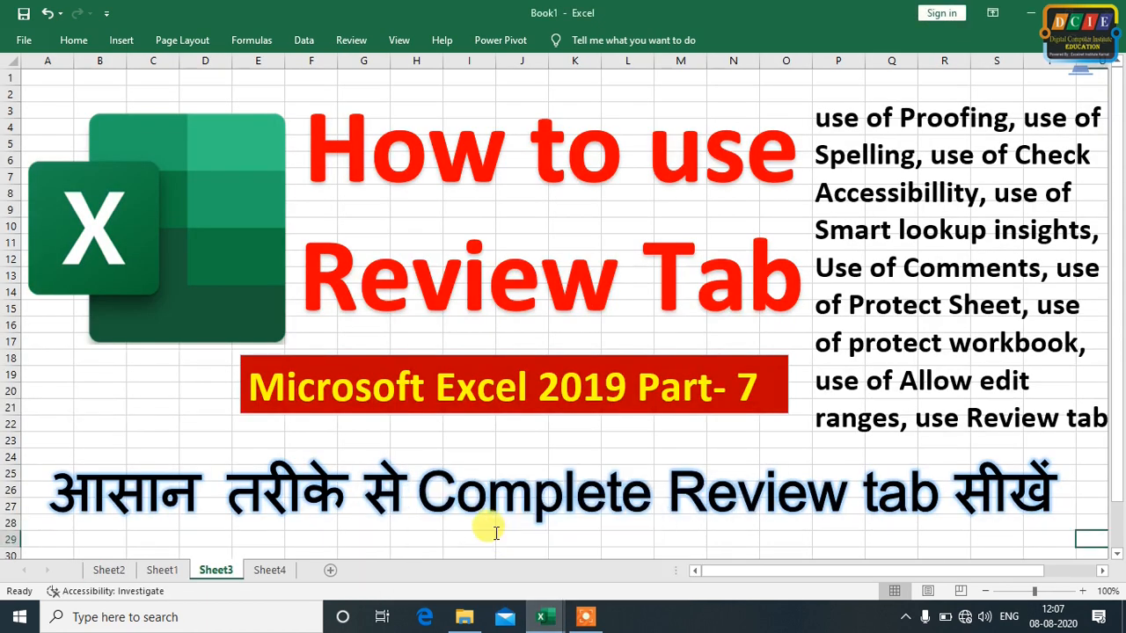
click(108, 570)
click(158, 569)
click(482, 423)
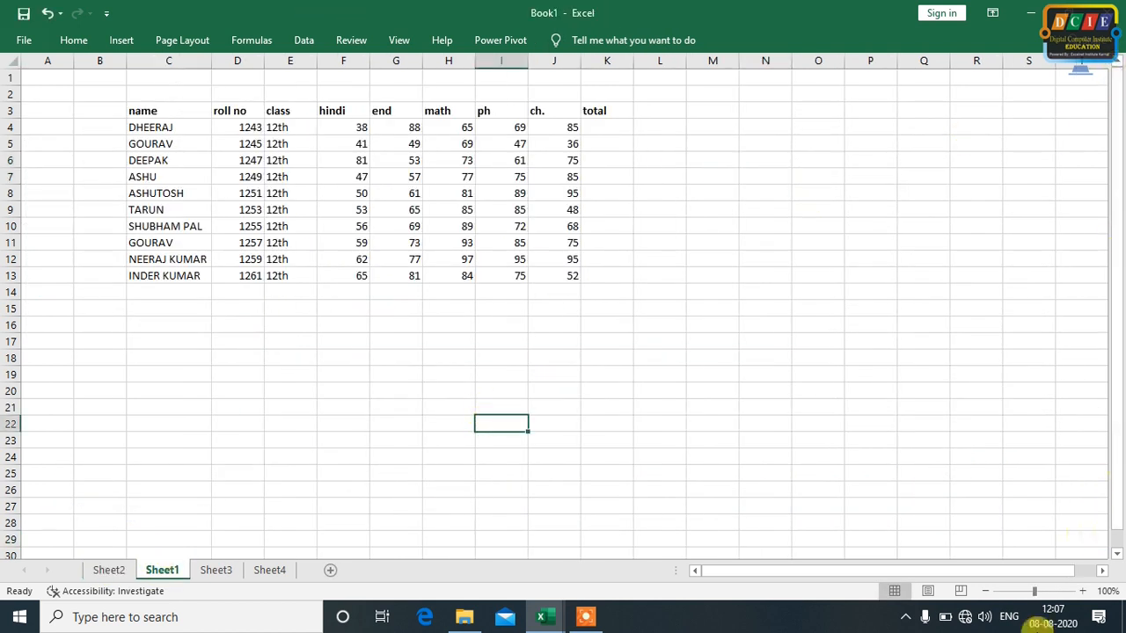
click(1082, 591)
click(1083, 591)
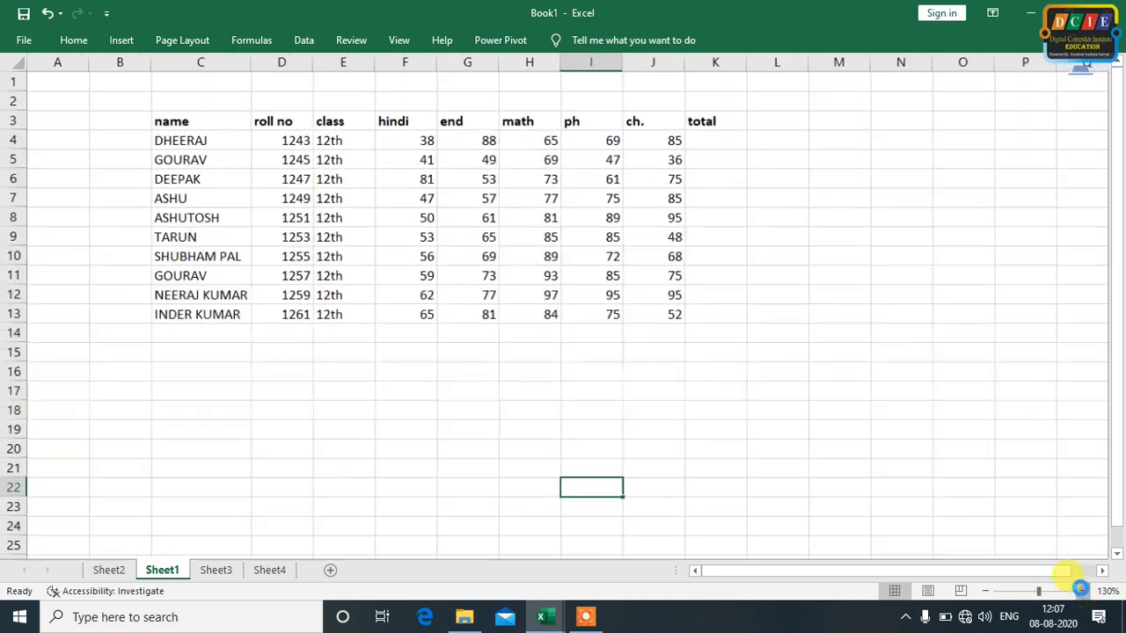
click(1082, 591)
click(1082, 591)
click(1082, 591)
click(1083, 591)
scroll(1116, 114, up, 2)
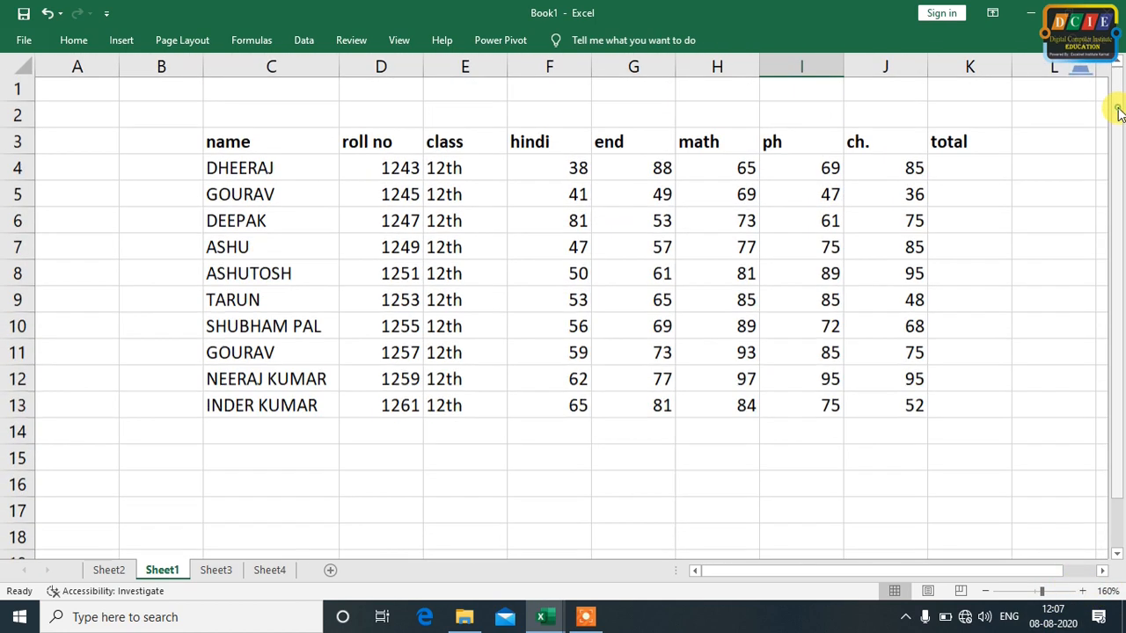
Display the workbook statistics for Book1 from Sheet1 and close them after reviewing
click(351, 41)
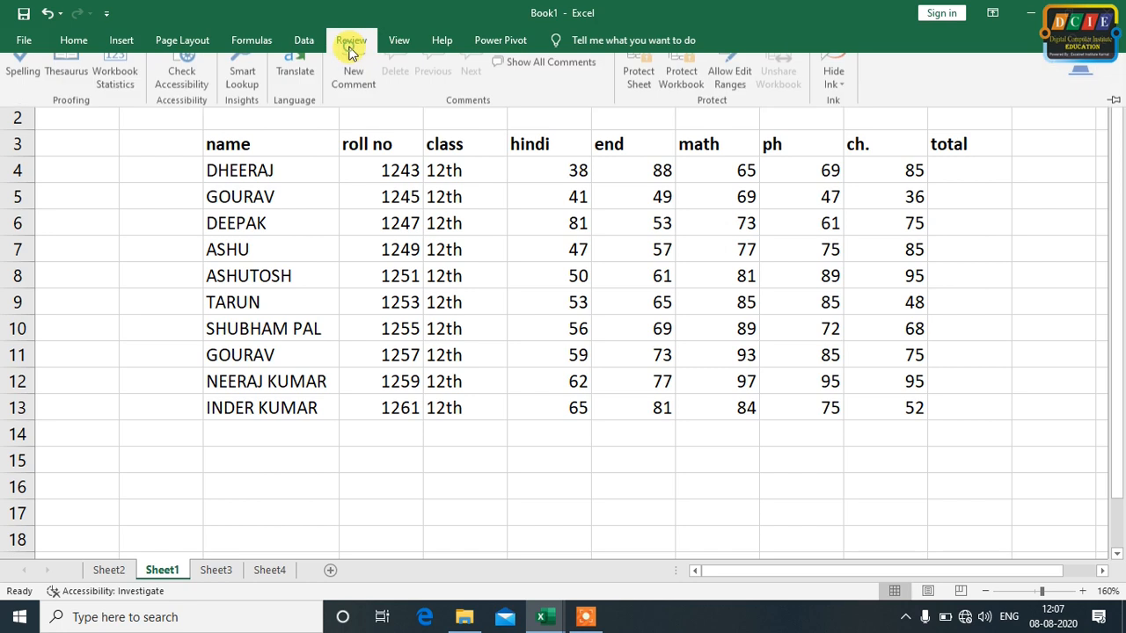
click(117, 95)
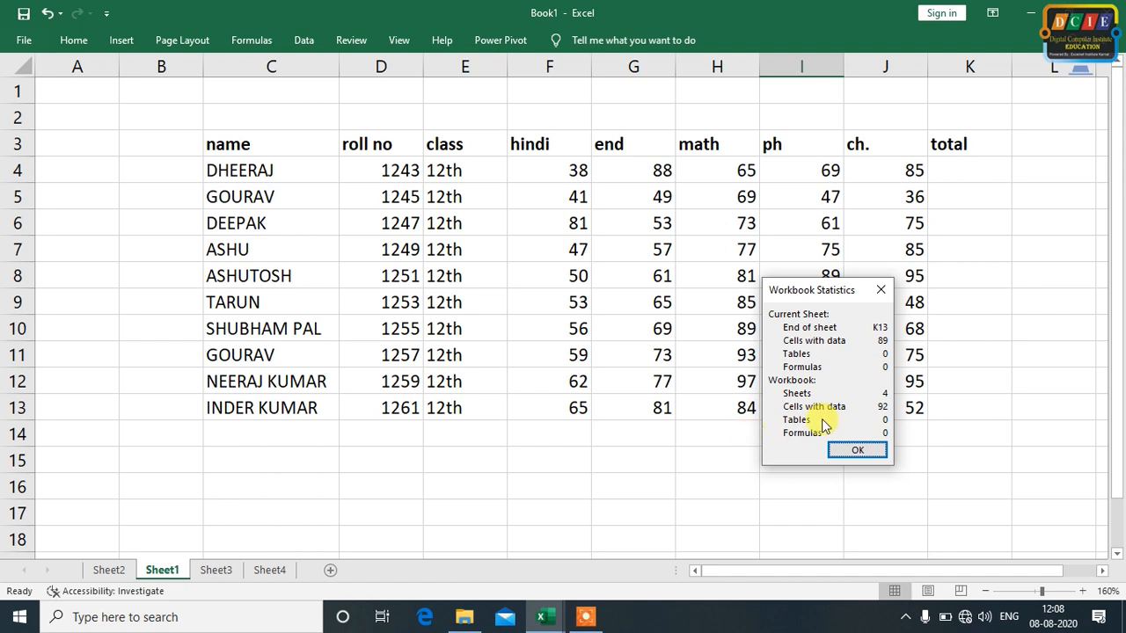
click(881, 452)
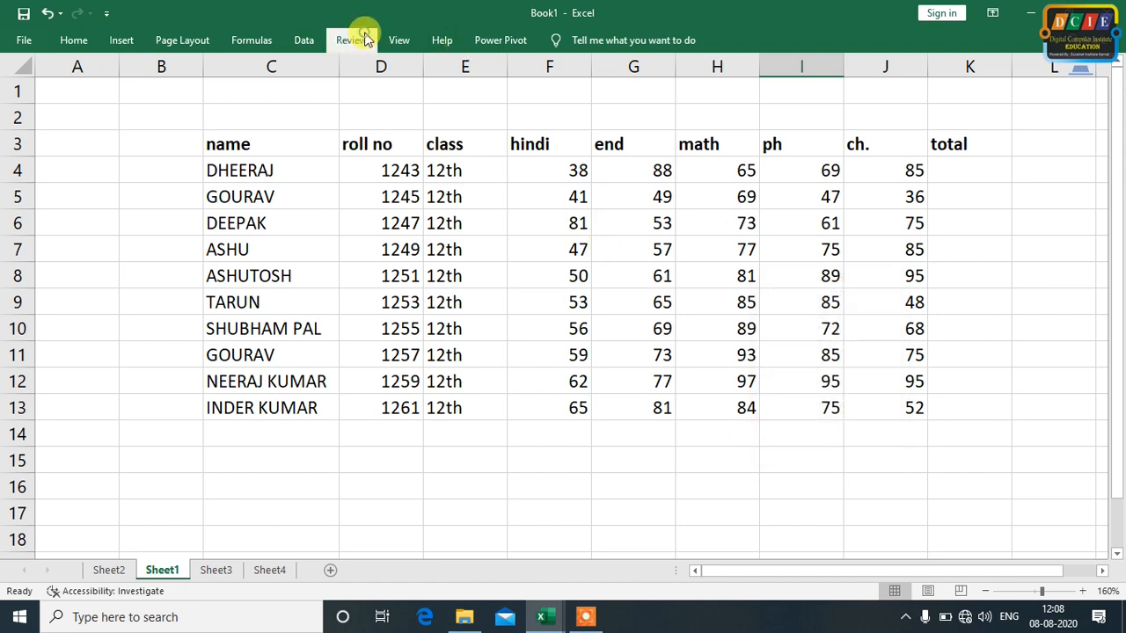
Turn off ribbon collapsing in Book1 so the Review commands stay shown, and return to the Book2 workbook
click(361, 40)
right_click(545, 115)
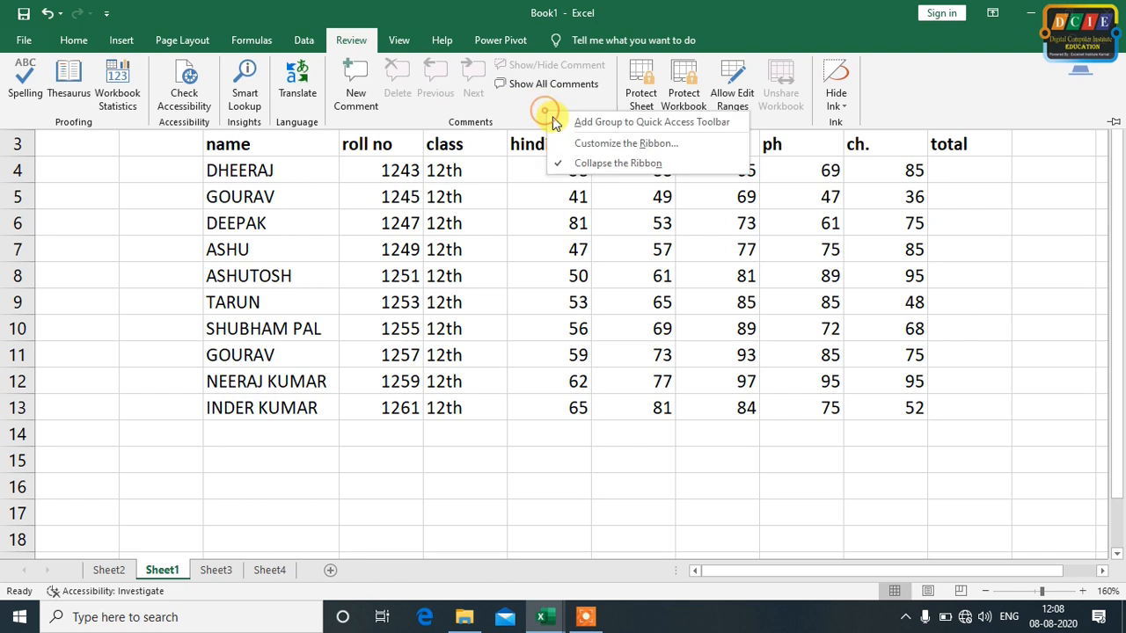
click(616, 163)
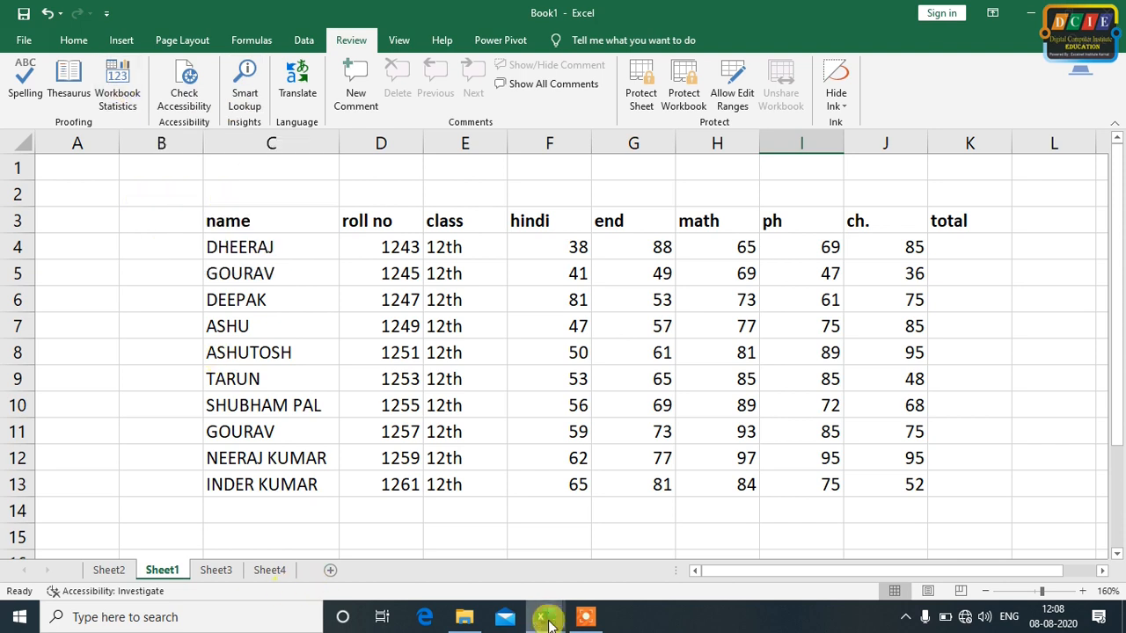
mouse_move(548, 620)
click(603, 565)
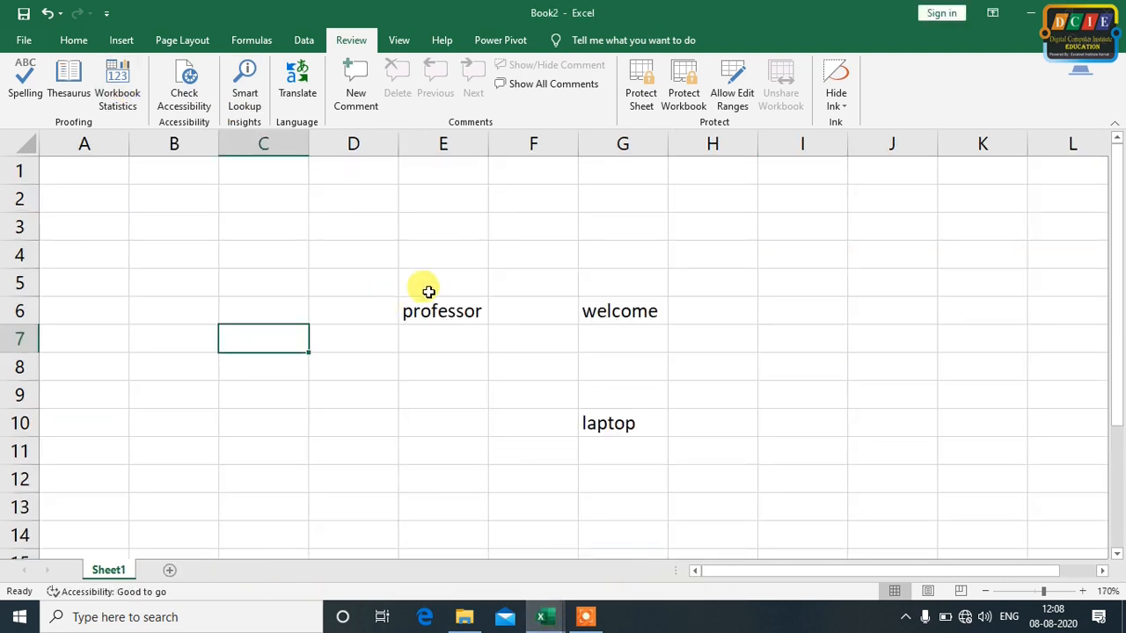
Delete the contents of range D4:H12 and undo the deletion
click(381, 255)
drag(411, 289, 703, 472)
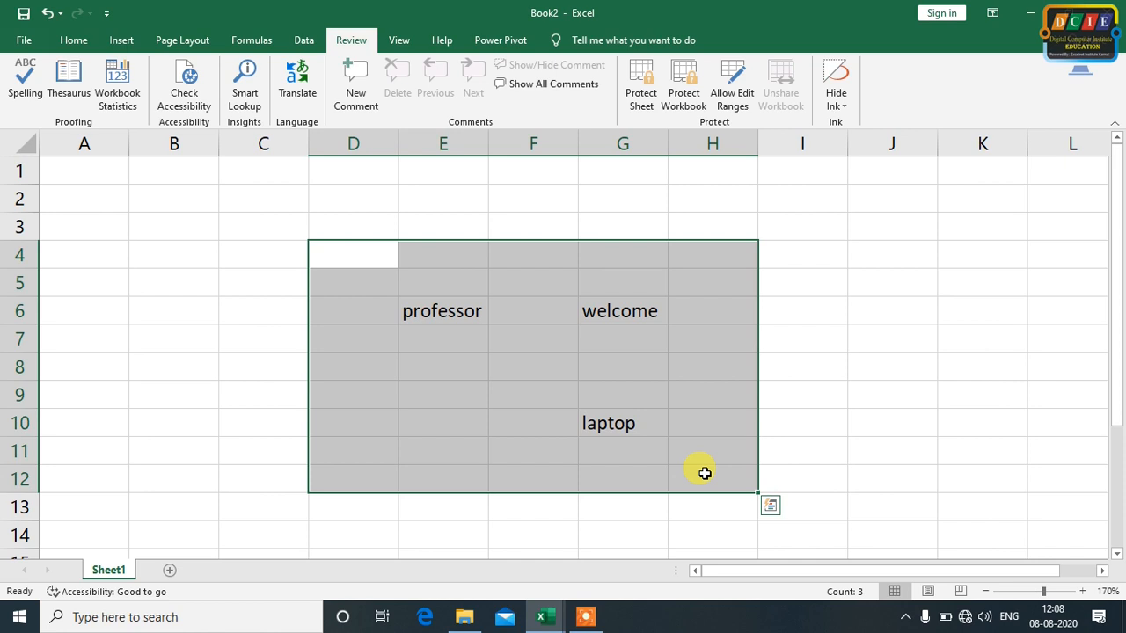
key(Delete)
click(988, 338)
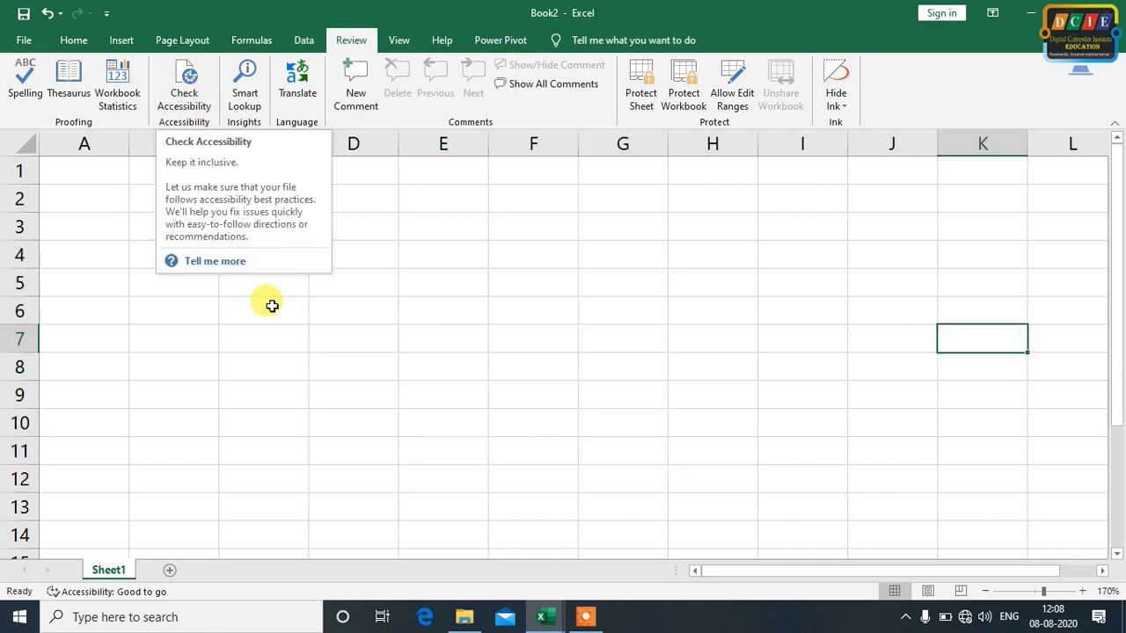
click(428, 367)
key(ctrl+z)
key(ctrl+z)
click(840, 285)
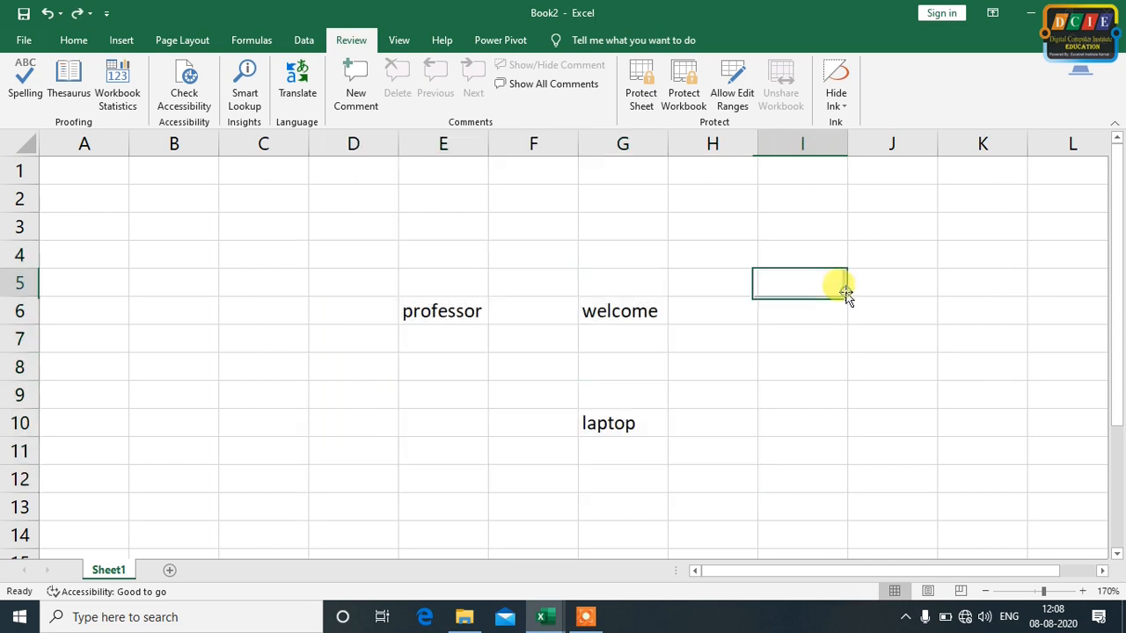
Run the accessibility check on Book2, review the inspection results and close them
click(183, 88)
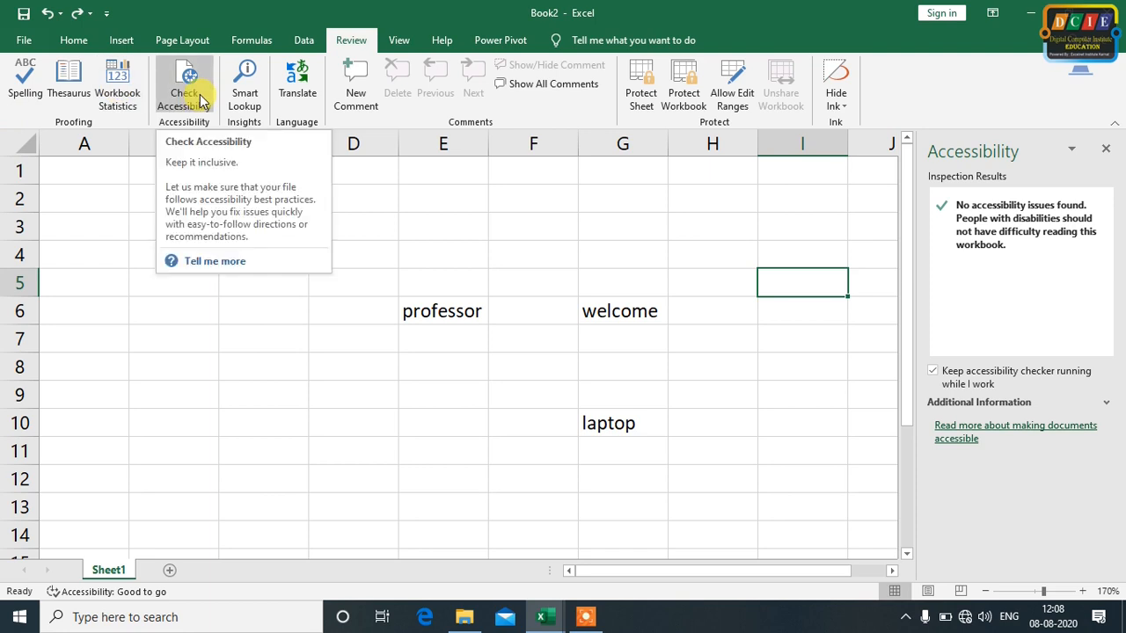
click(674, 220)
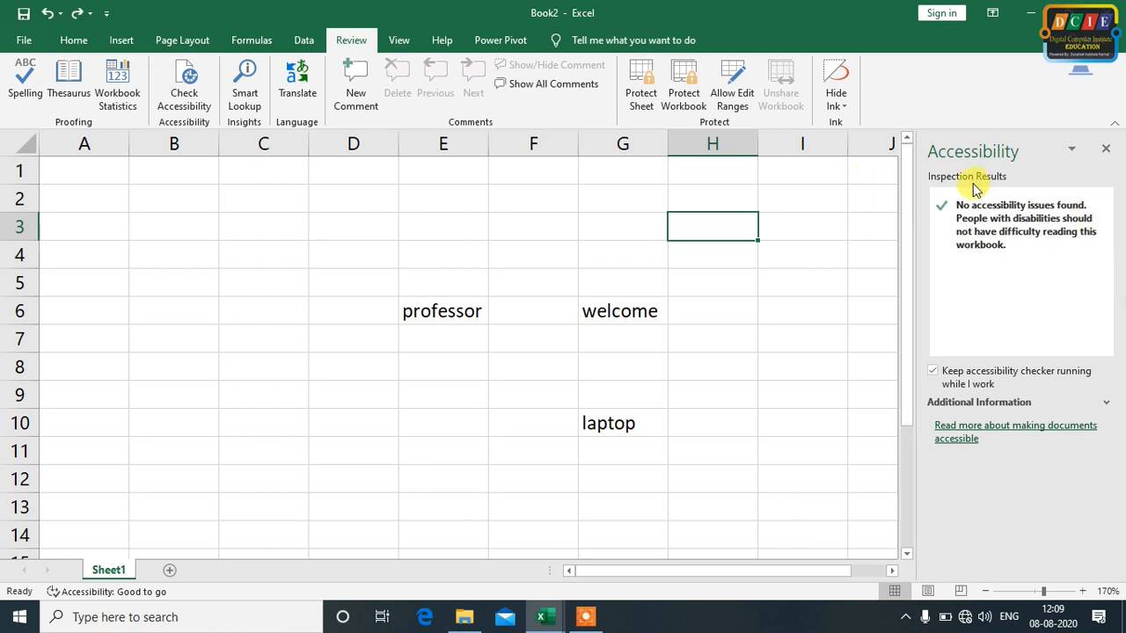
click(1105, 147)
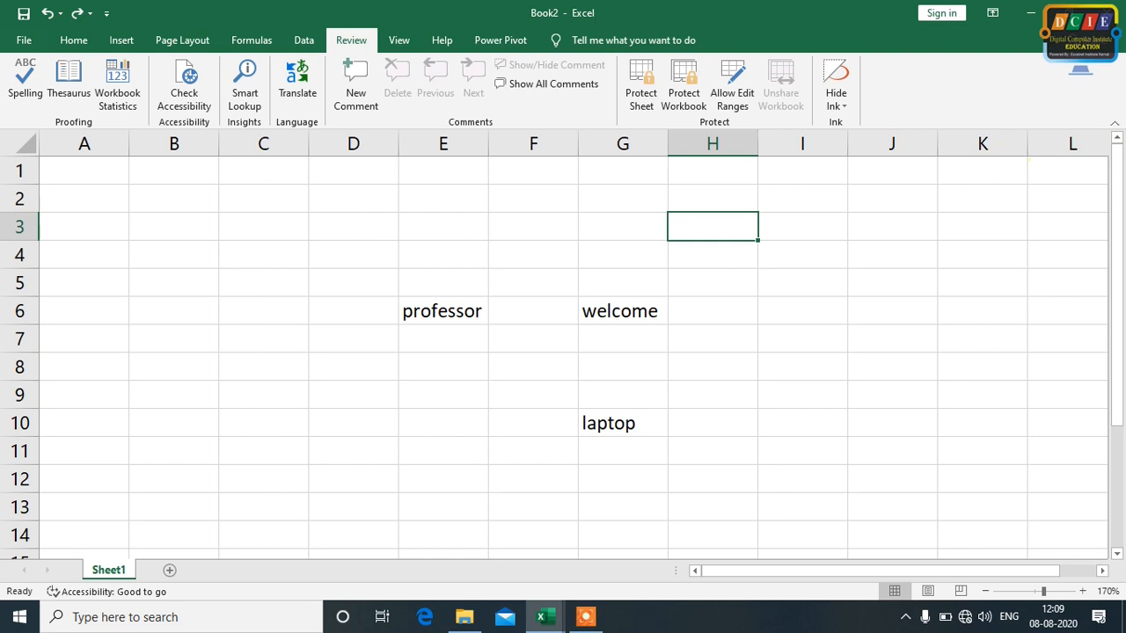
Insert a teardrop shape about 2.9 cm high and 1.8 cm wide over column B, rows 5 to 10
click(109, 40)
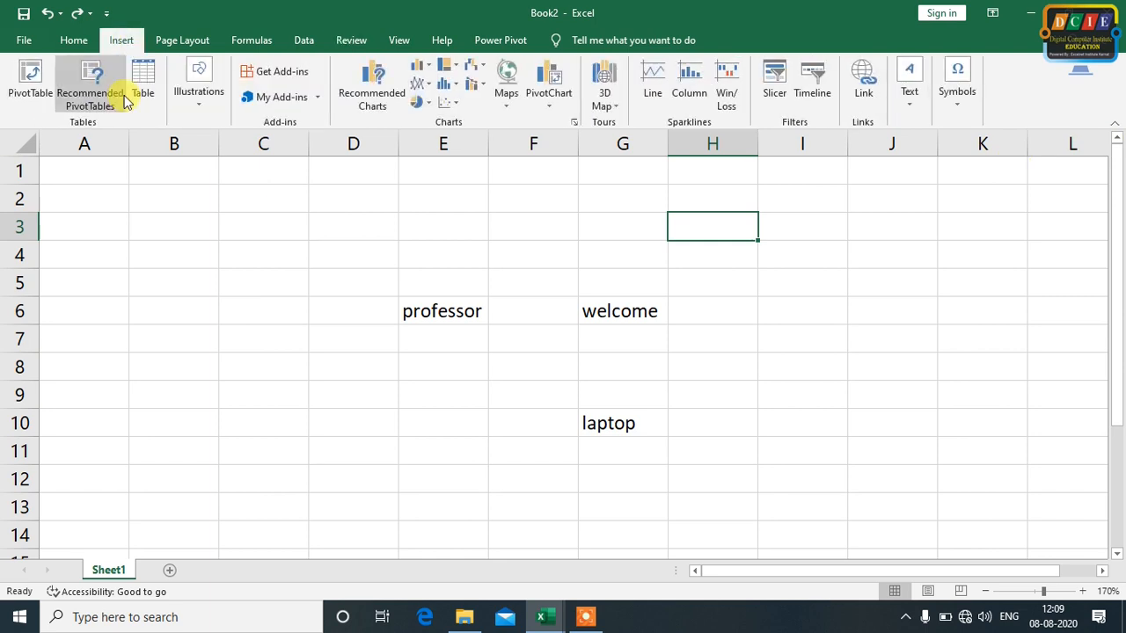
click(214, 104)
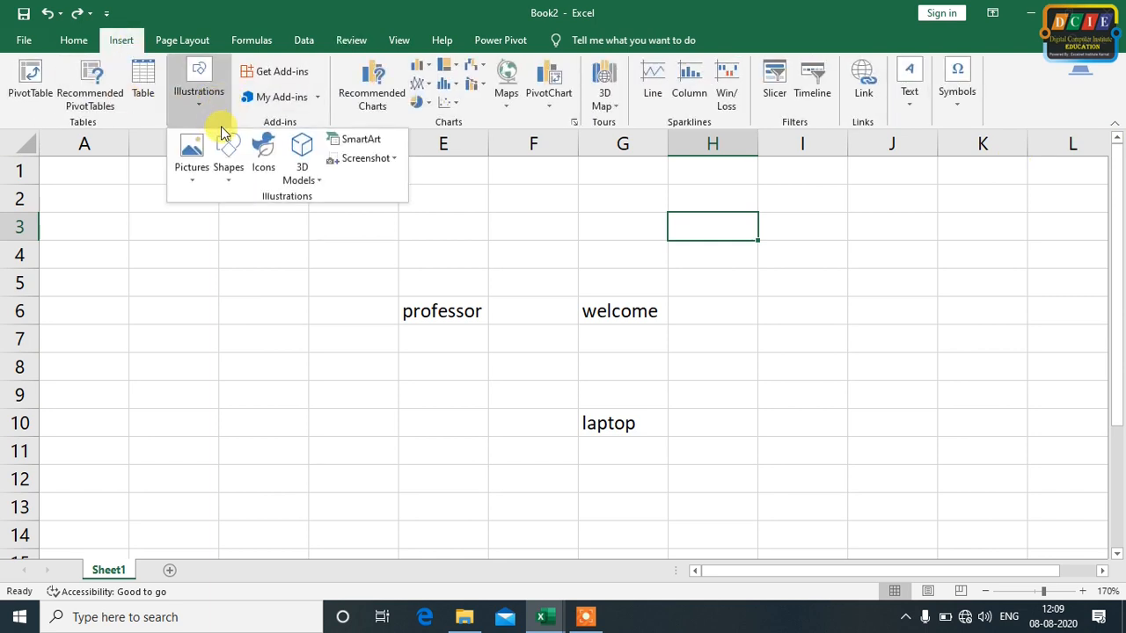
click(226, 169)
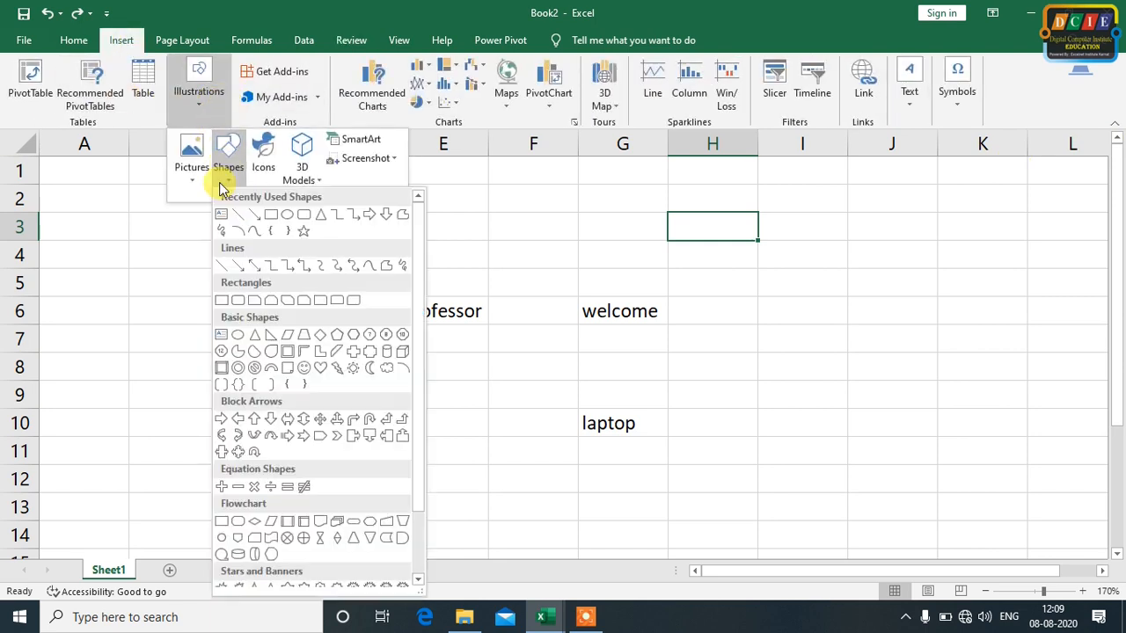
click(270, 355)
mouse_move(221, 282)
mouse_down()
mouse_move(118, 432)
mouse_move(126, 437)
mouse_up()
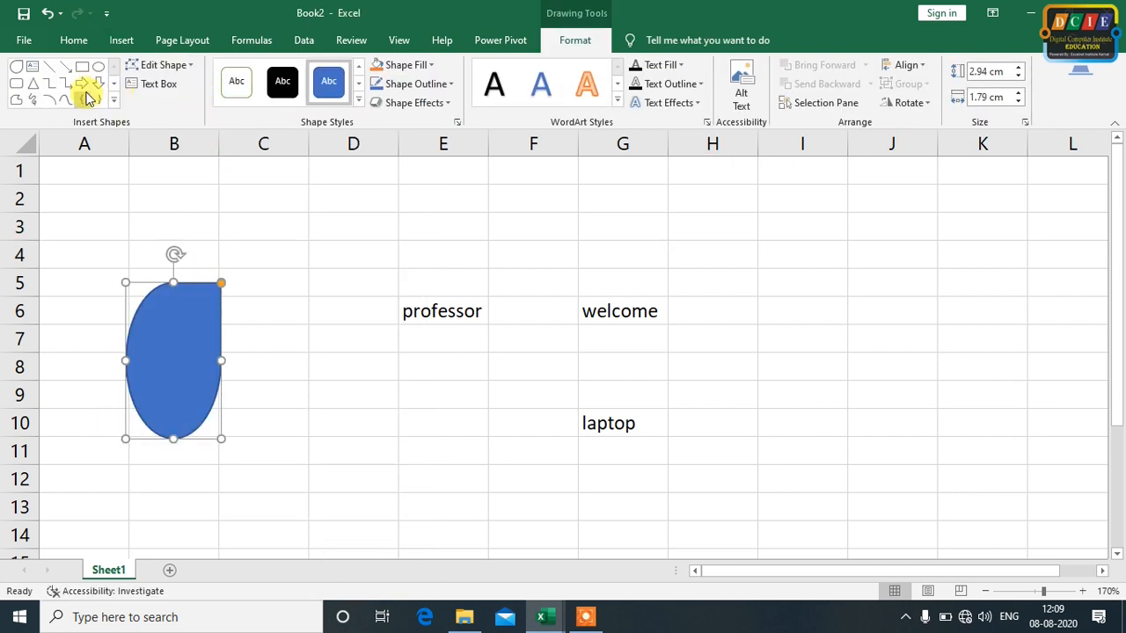
Draw a rounded rectangle about 3 cm high and 2.4 cm wide across columns I to K, rows 5 to 10, and return to the Review commands
click(16, 83)
drag(822, 278, 951, 436)
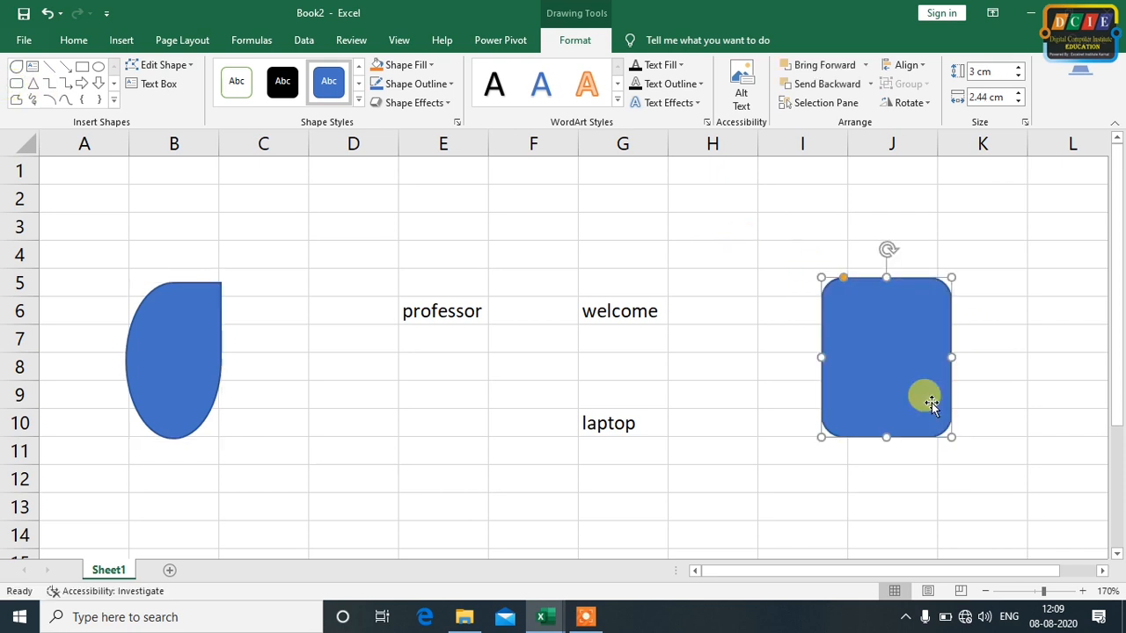
click(791, 457)
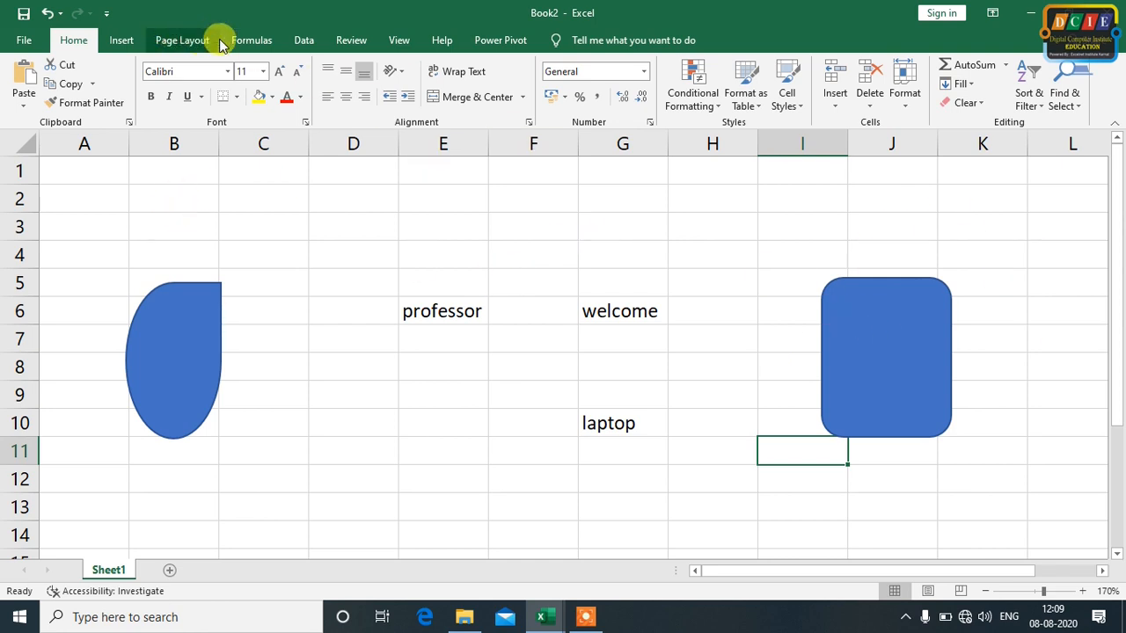
click(356, 36)
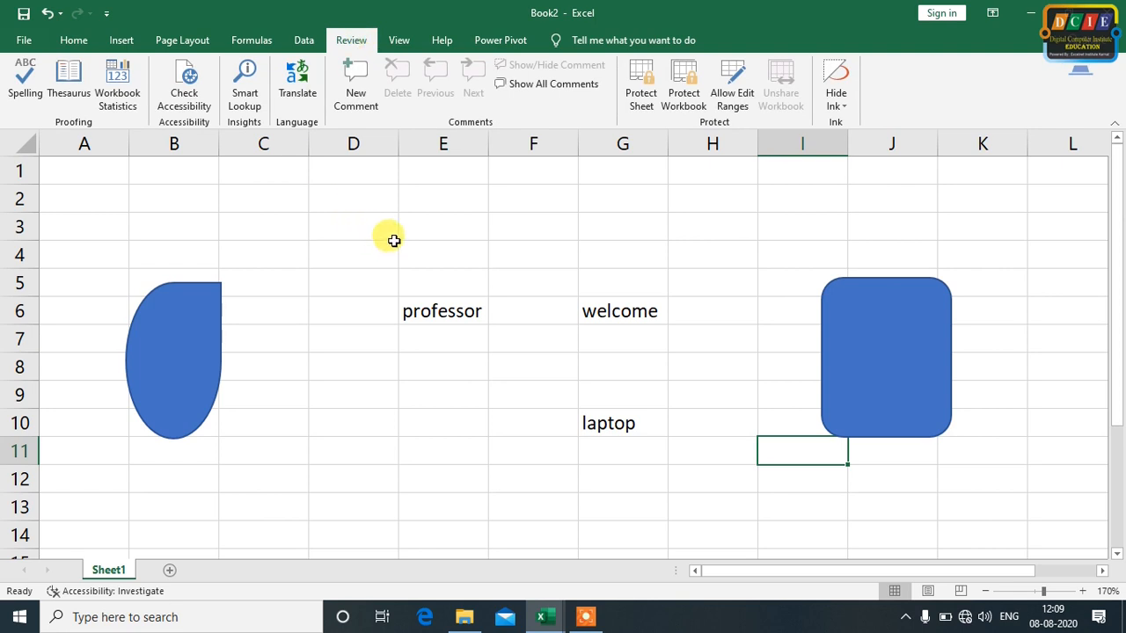
Move the rounded rectangle below the word "professor", across columns D to F, rows 8 to 13, and deselect it
click(196, 339)
drag(934, 353, 444, 422)
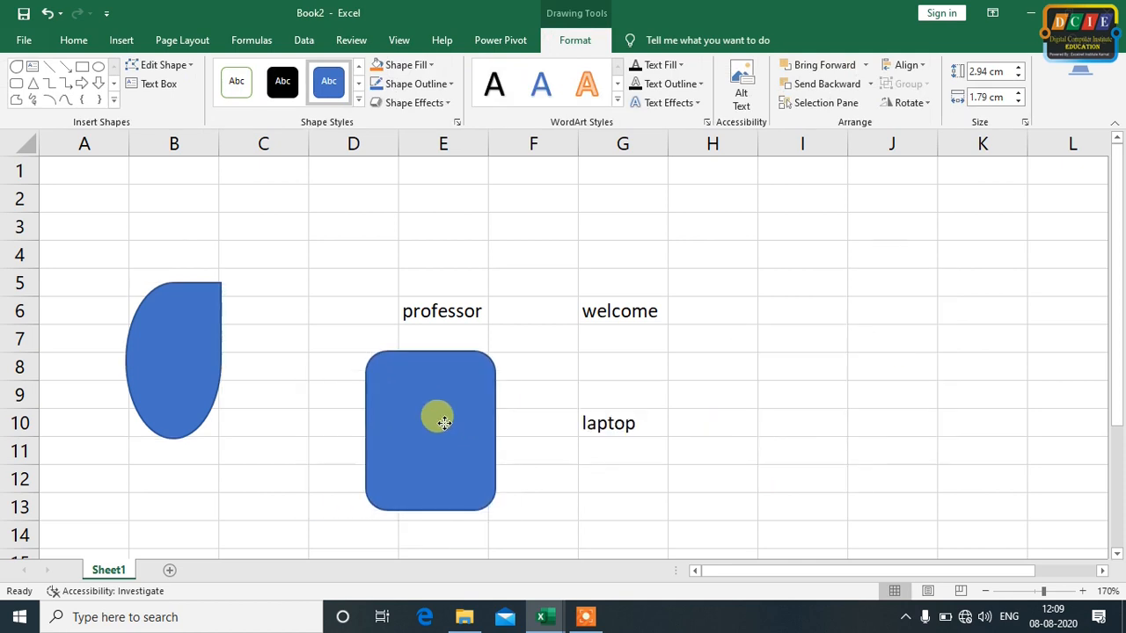
click(818, 371)
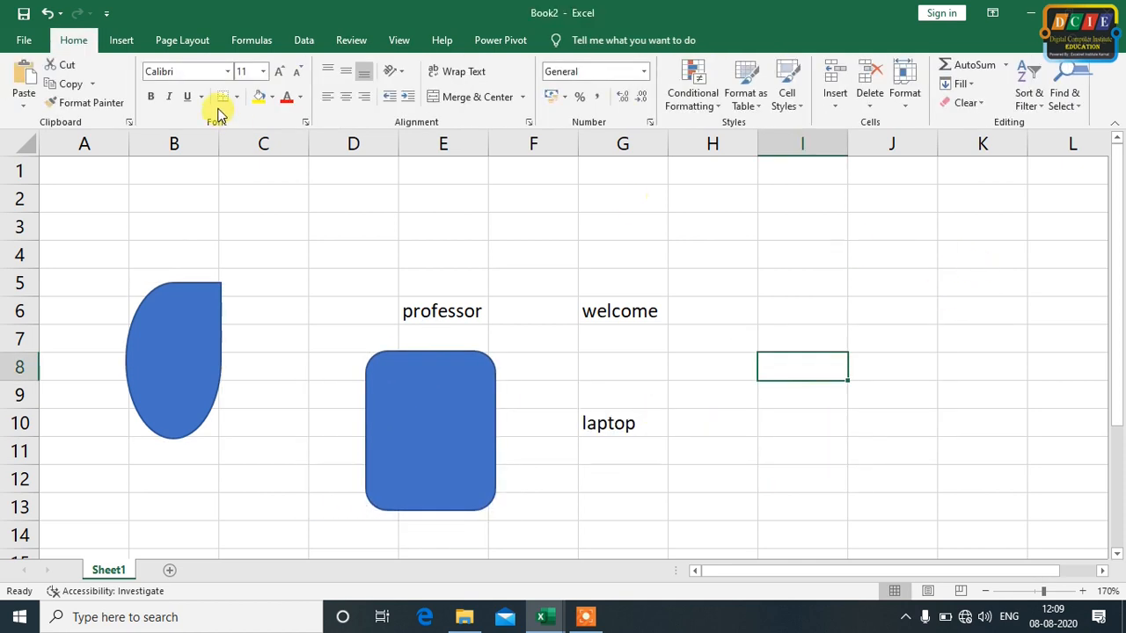
Run the accessibility check on the workbook and expand the missing alternative text errors
click(352, 40)
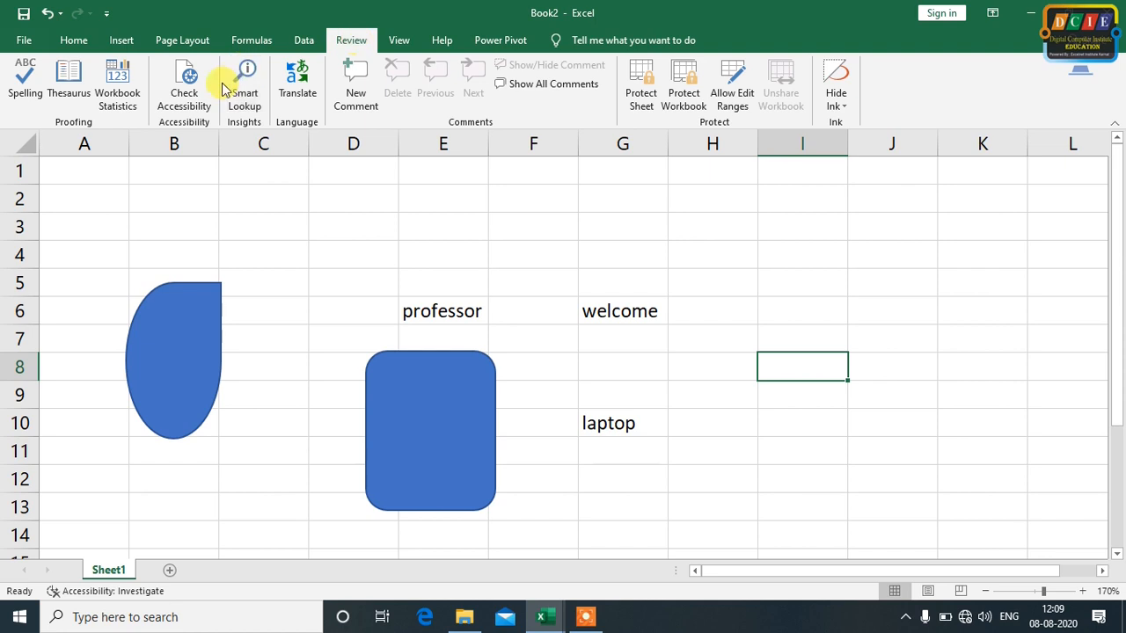
click(195, 99)
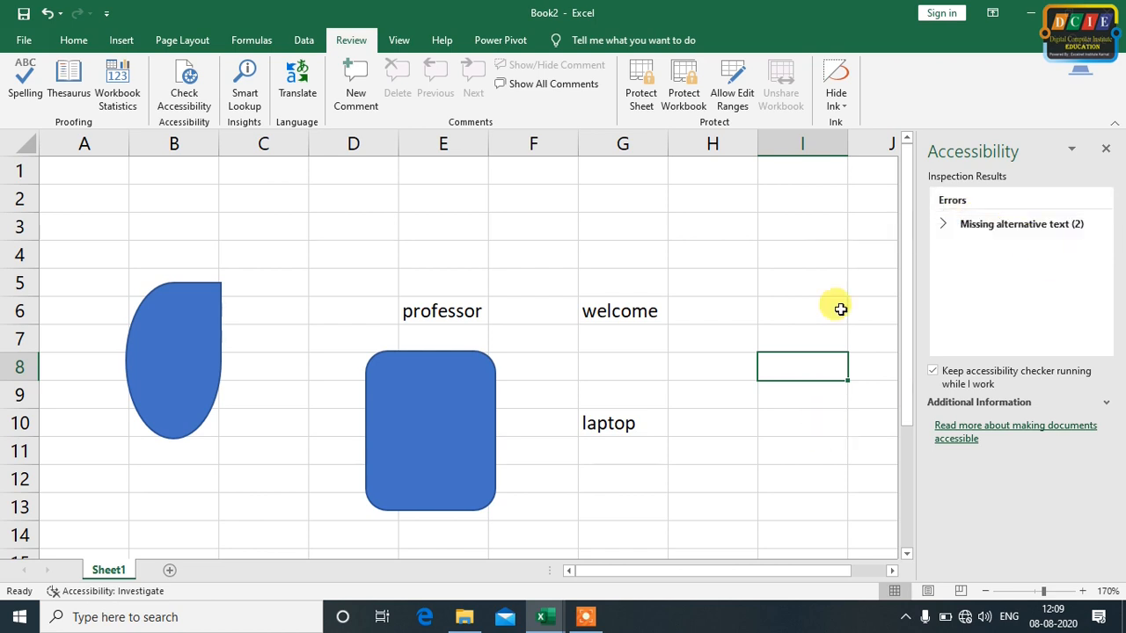
click(946, 224)
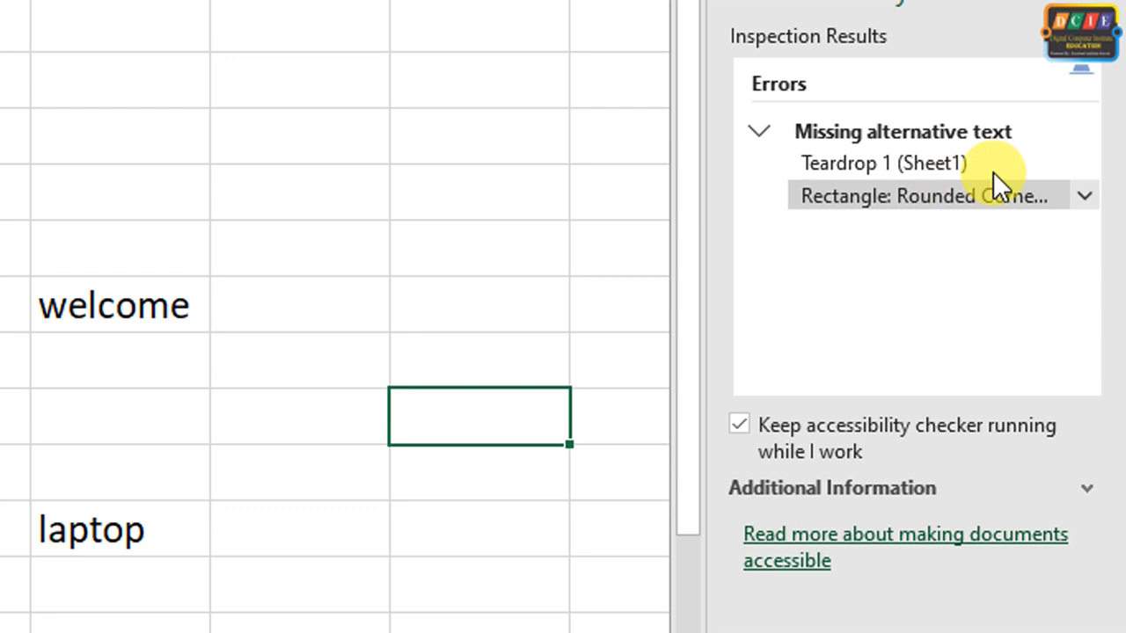
Add the alt text description "teardrop etc" to the teardrop shape from its missing-text error and close both panes
click(1086, 169)
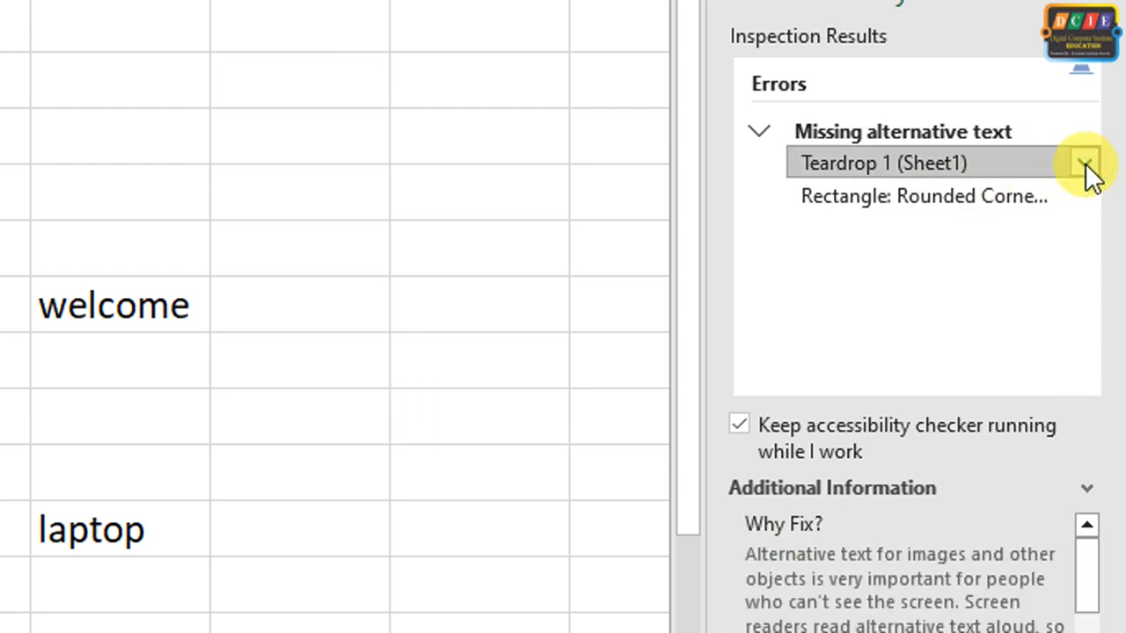
click(1085, 171)
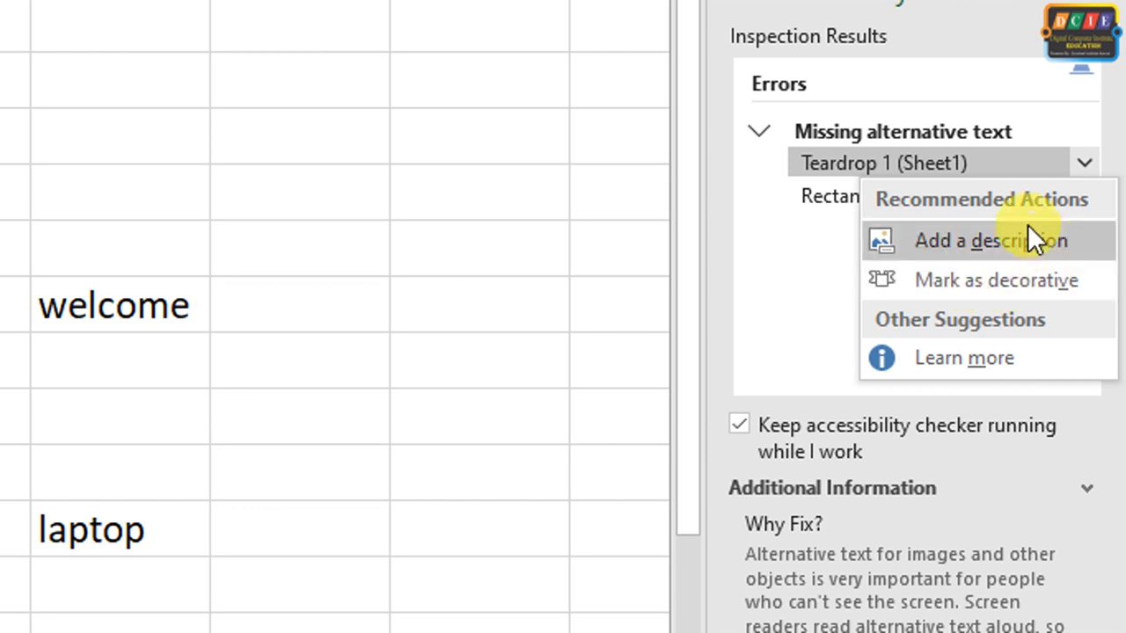
click(994, 246)
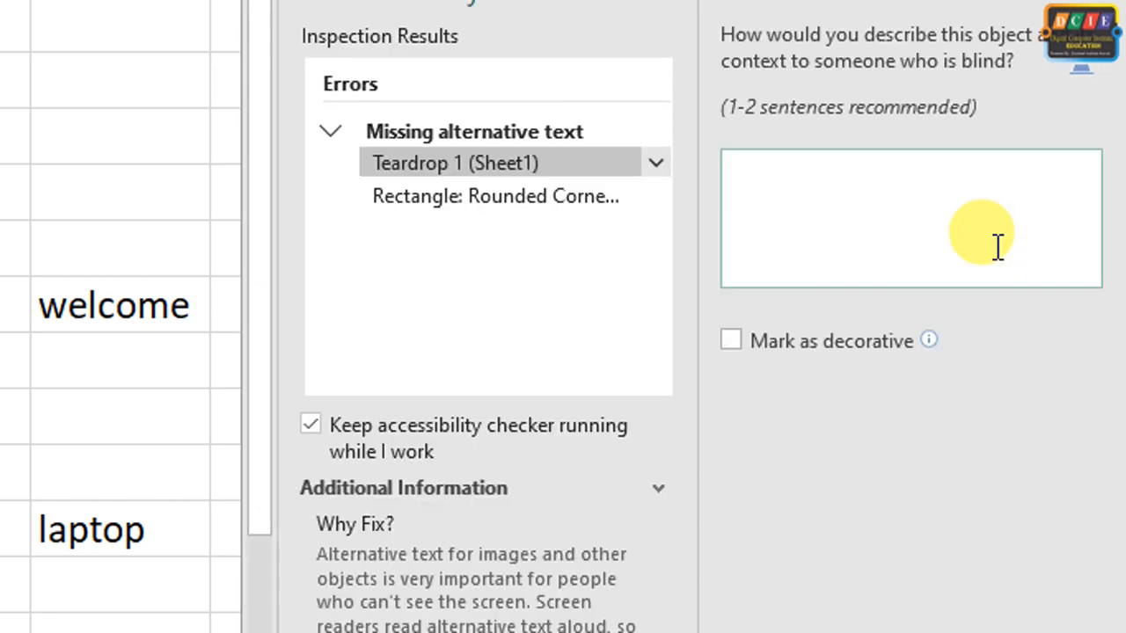
click(824, 218)
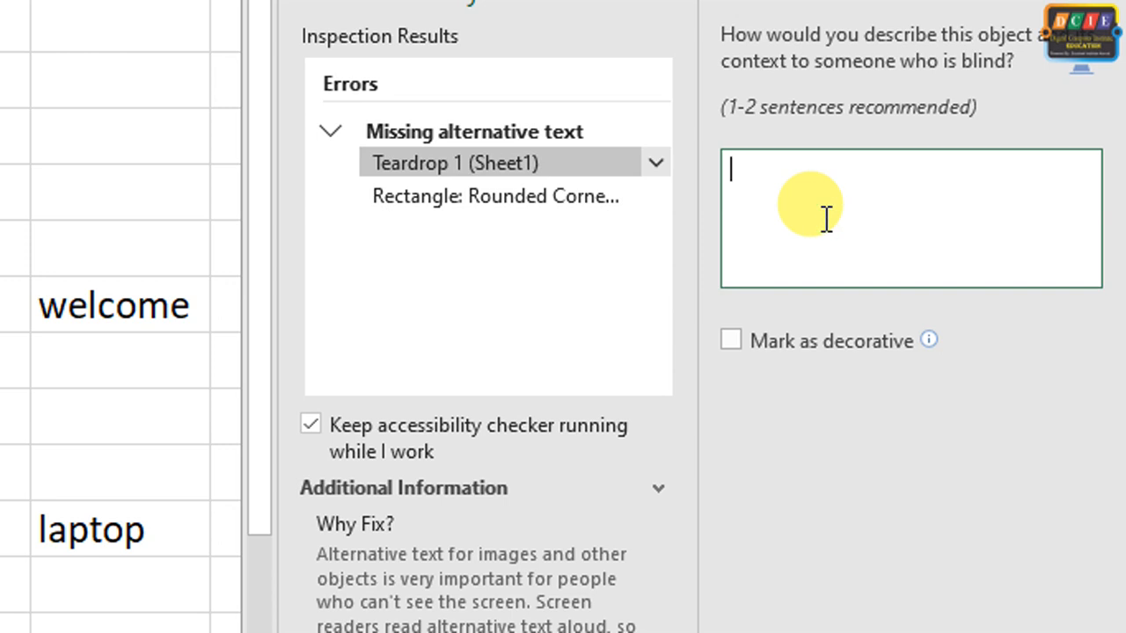
text(teardrop etc)
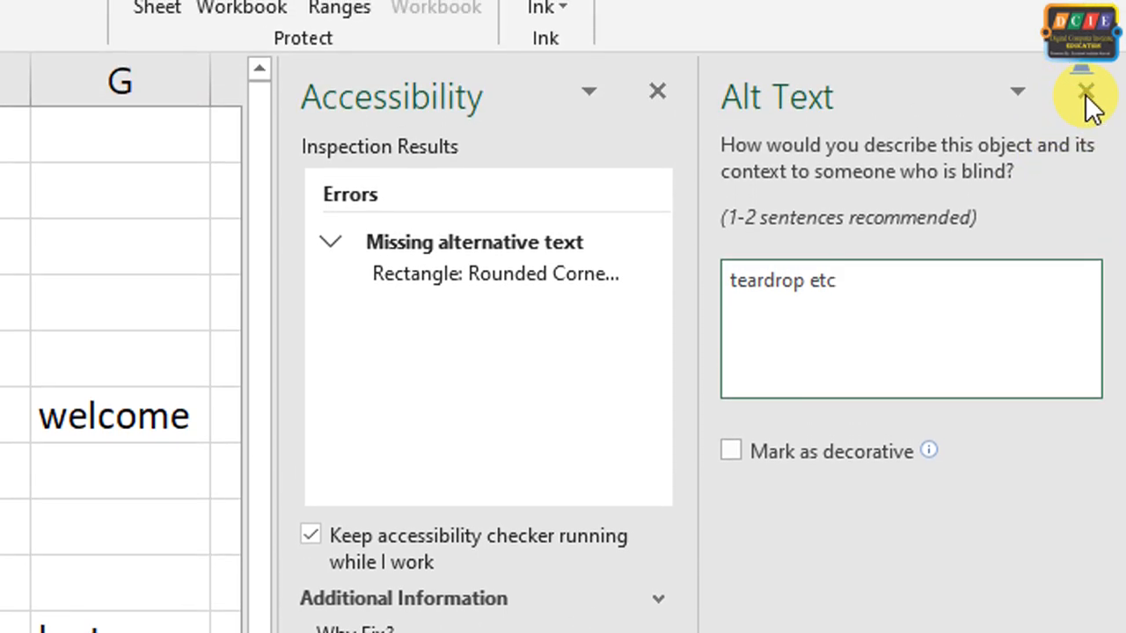
click(1088, 94)
click(1088, 95)
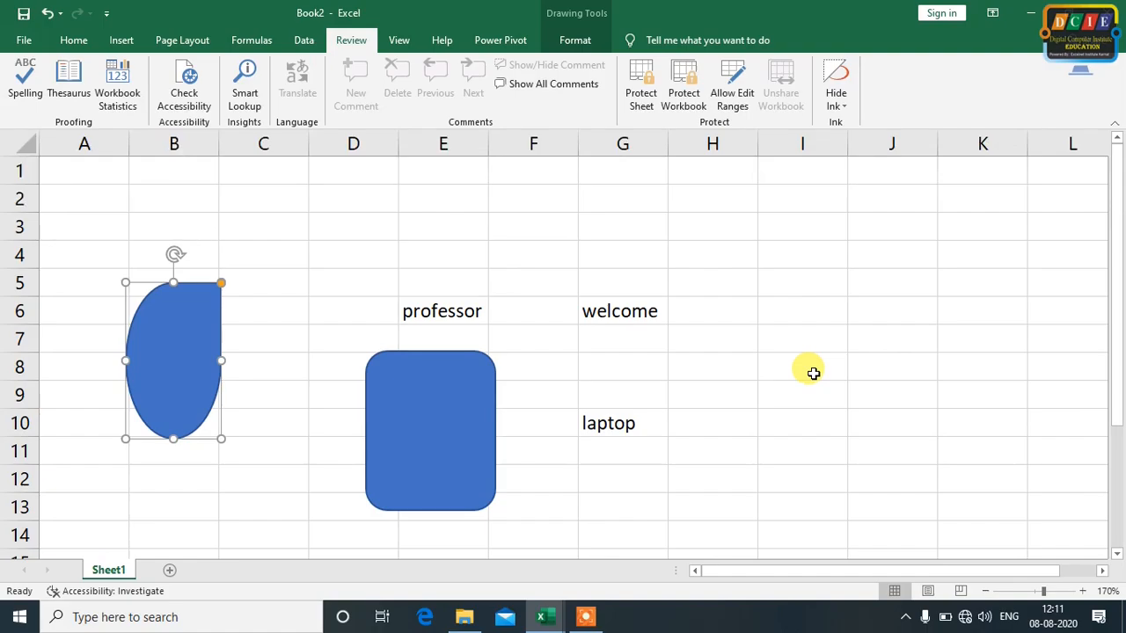
Rerun the accessibility check, mark the rounded rectangle as decorative and close the inspection results
click(507, 251)
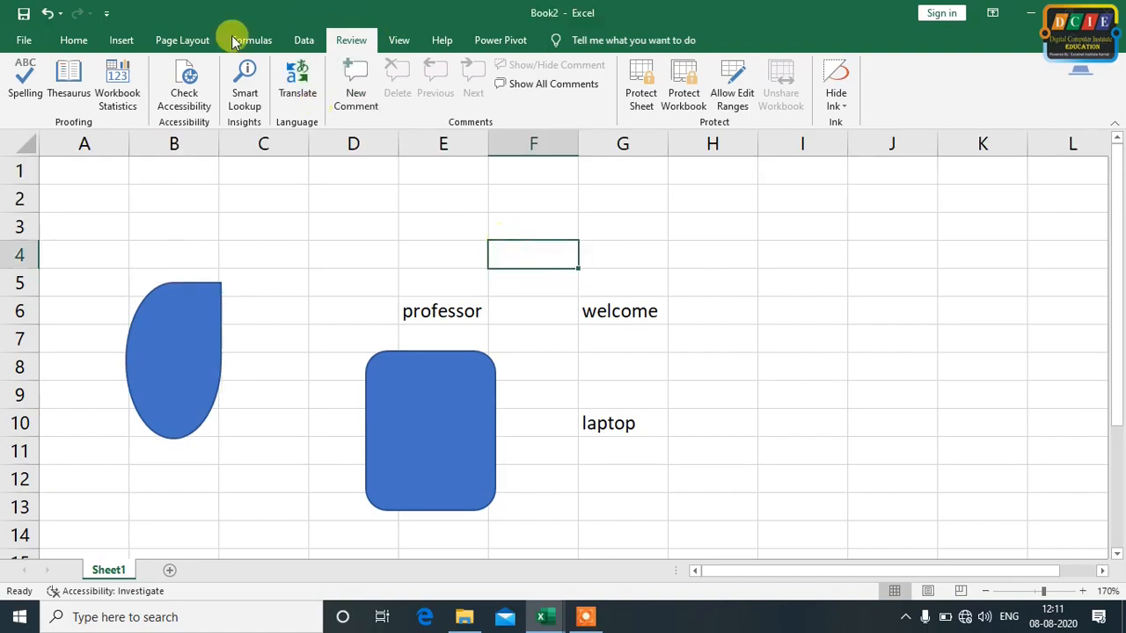
click(184, 84)
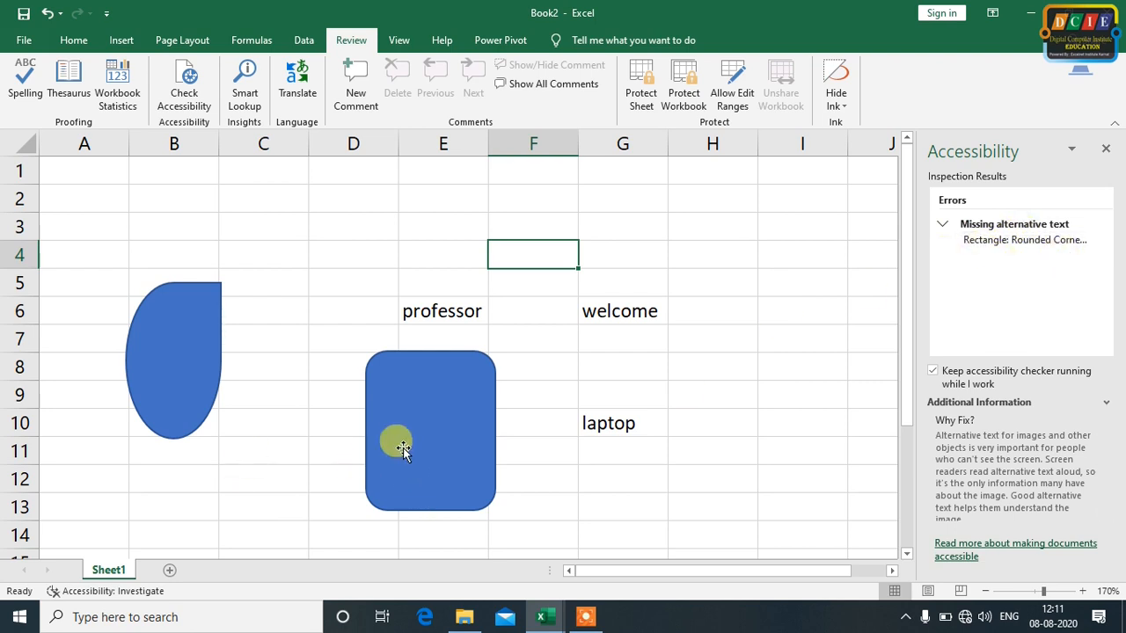
click(1104, 243)
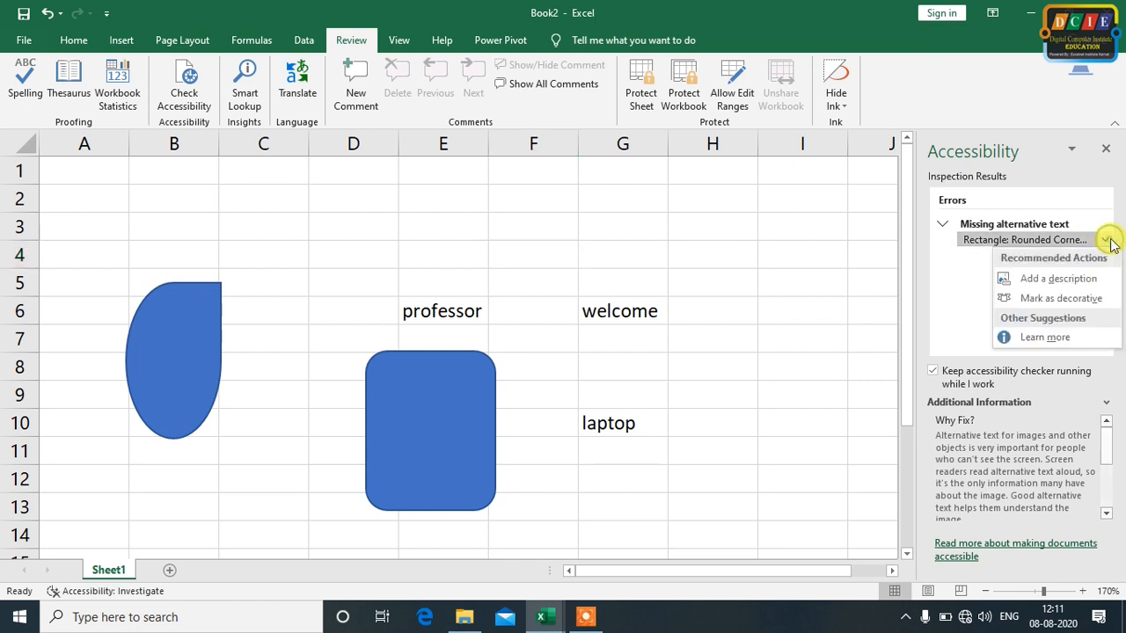
click(1017, 303)
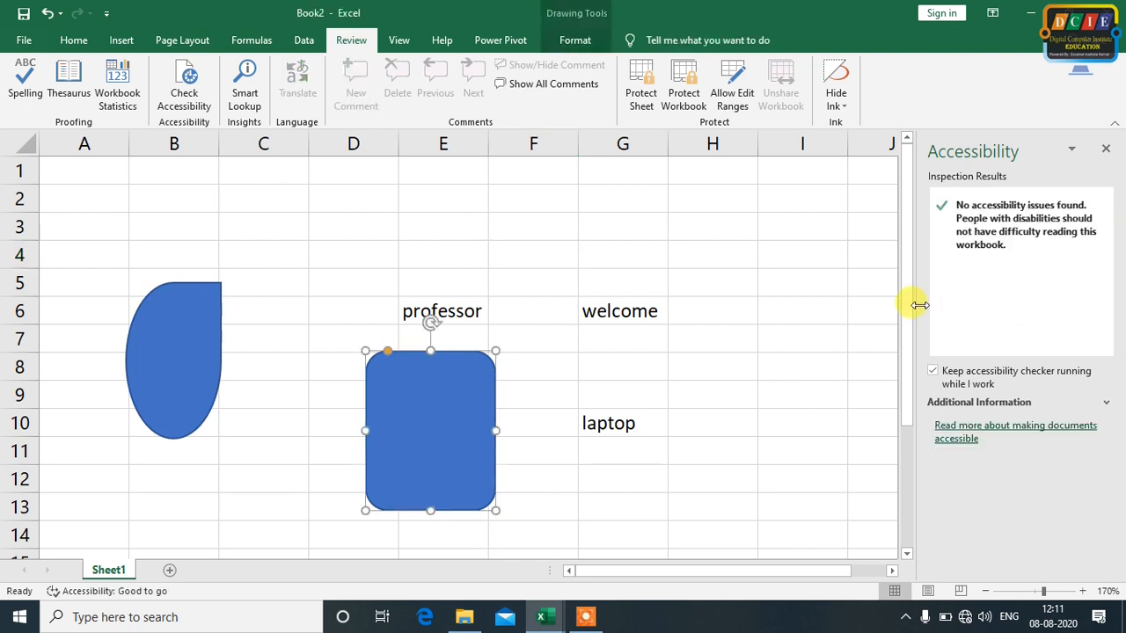
click(766, 332)
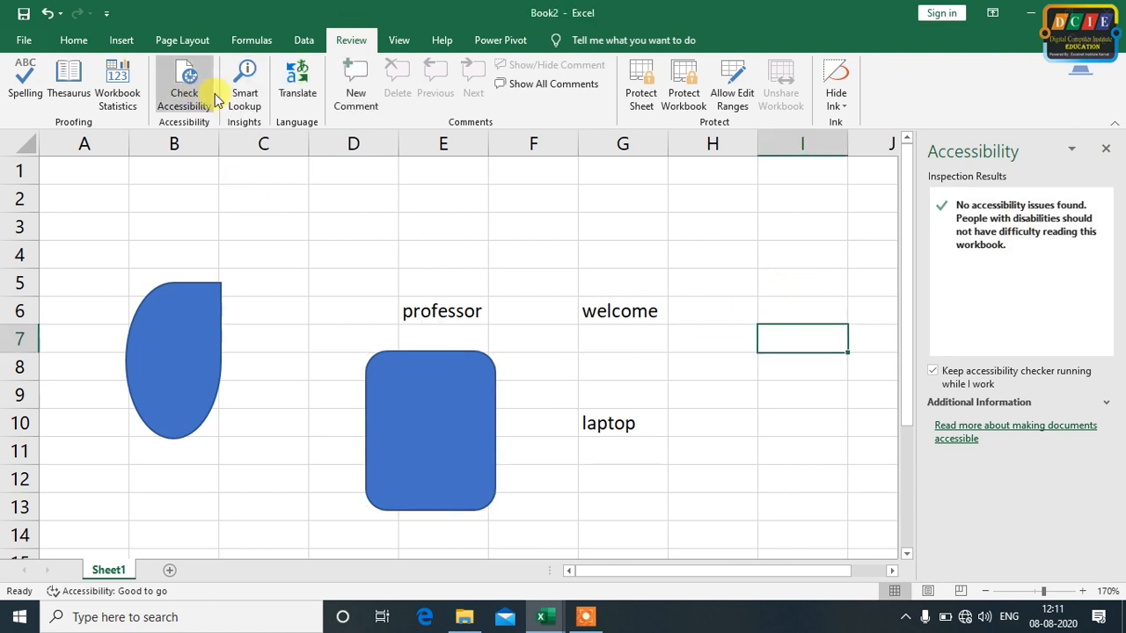
click(1105, 148)
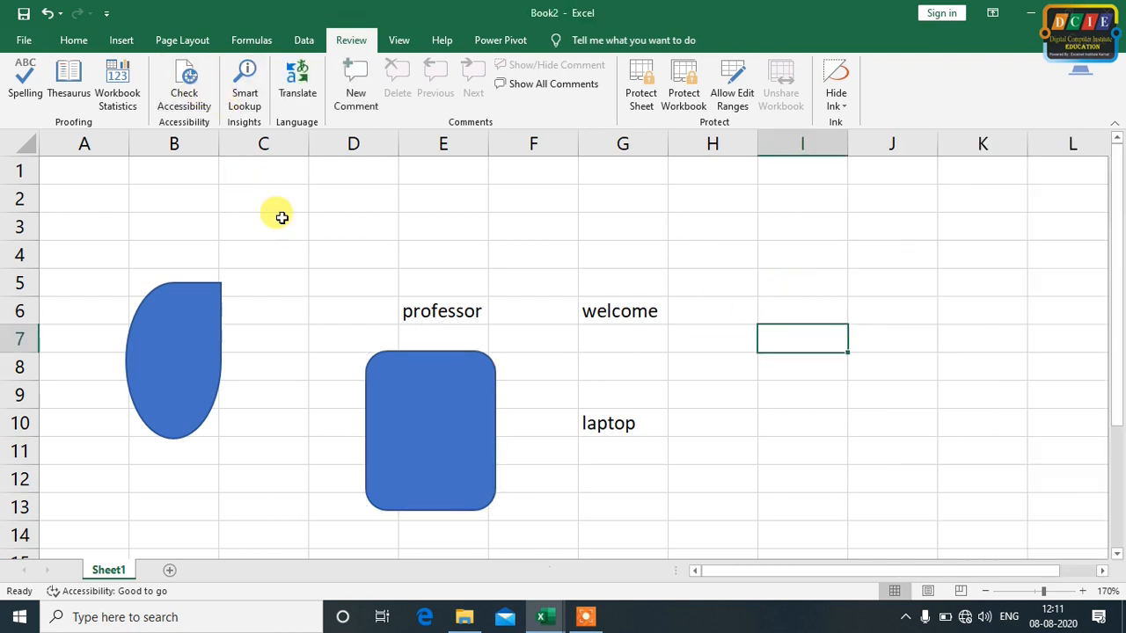
Check the workbook's accessibility once more and close the results
click(183, 77)
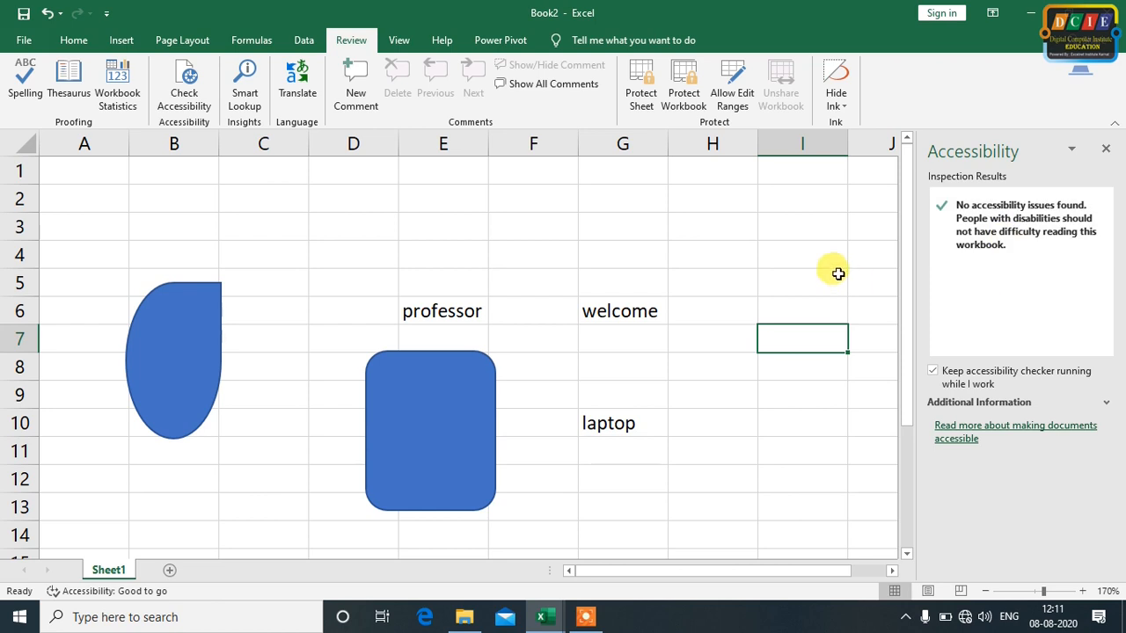
click(833, 269)
click(1104, 150)
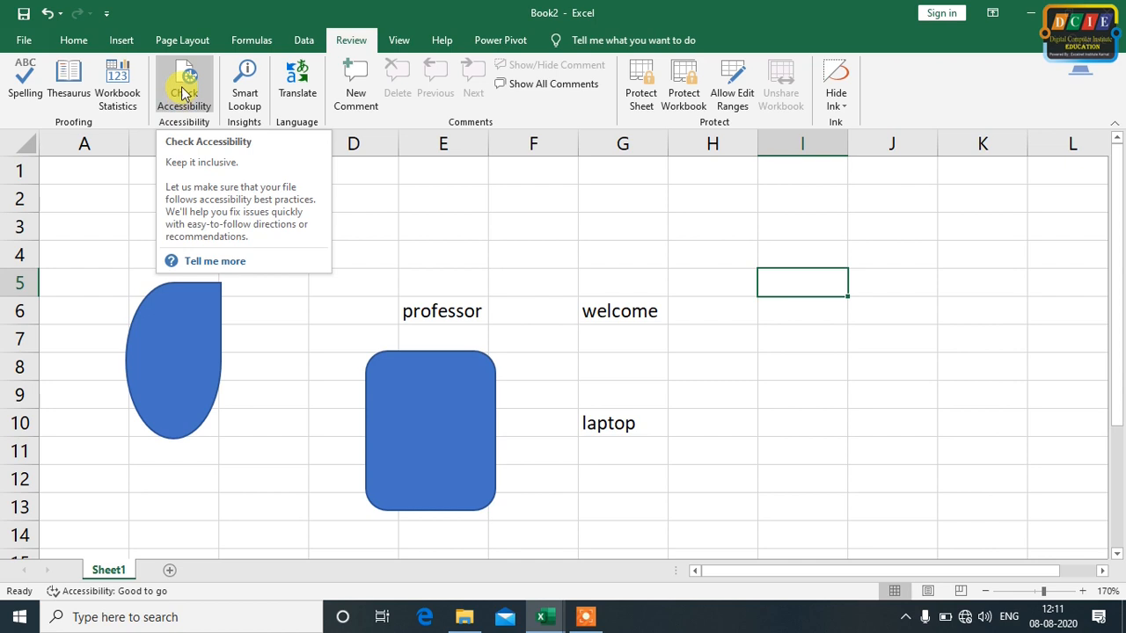
click(408, 247)
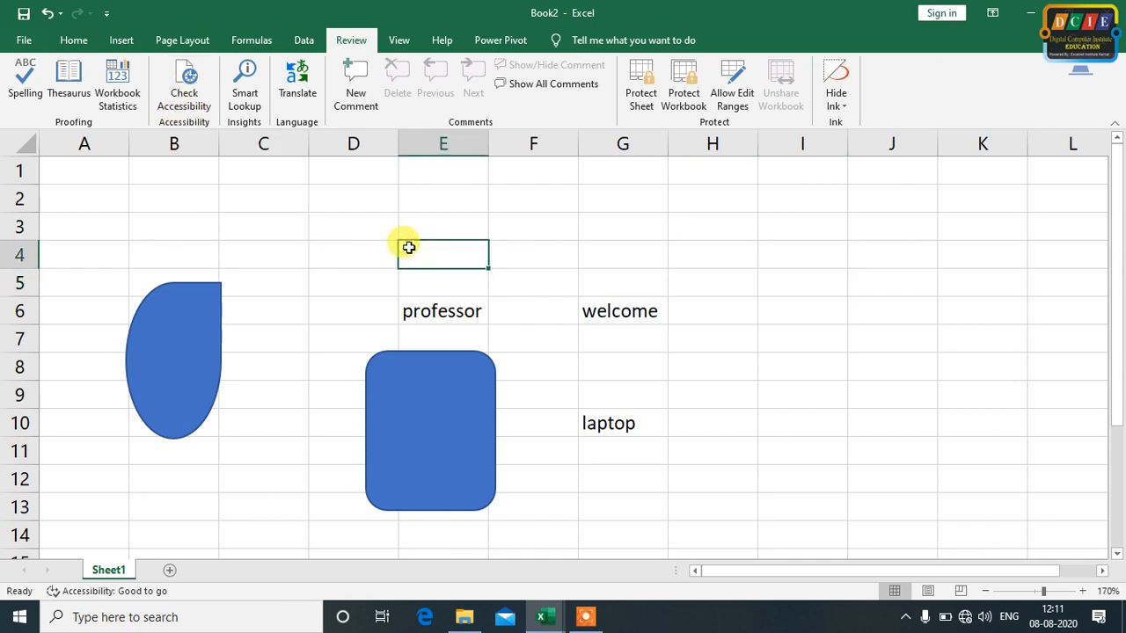
click(473, 201)
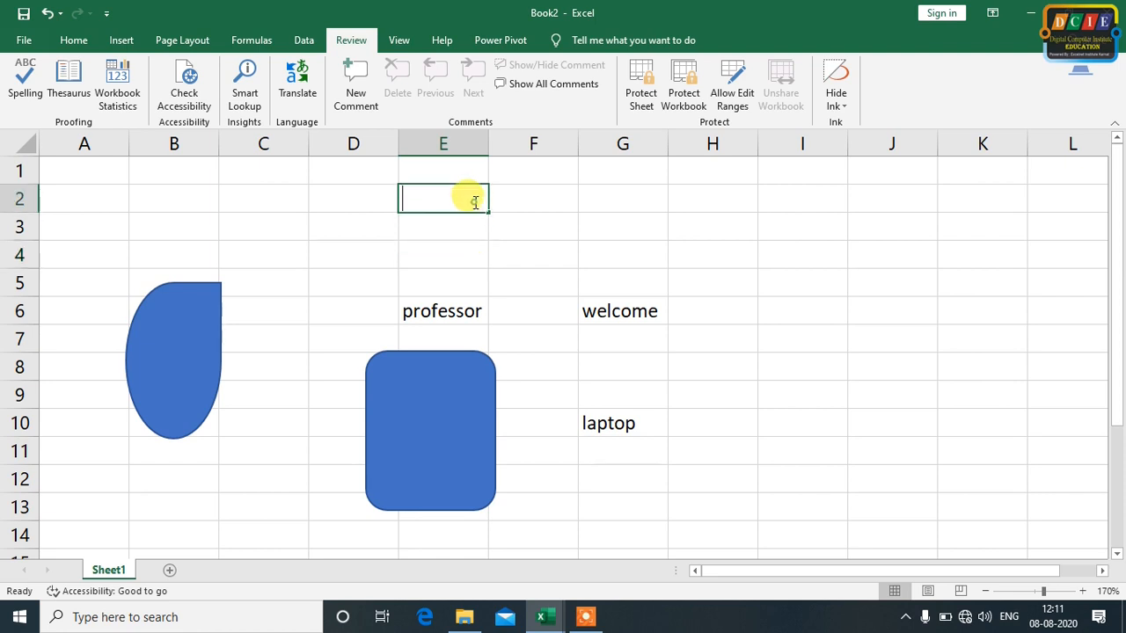
click(561, 208)
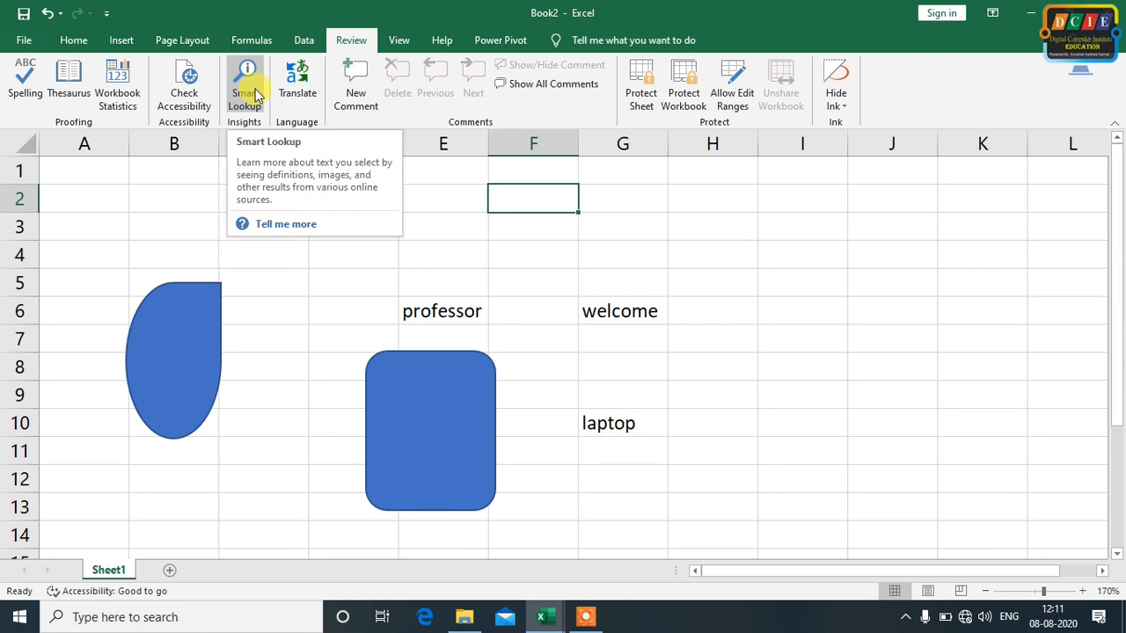
Try to look up the word "professor" in cell E6 with Smart Lookup and close the pane
click(466, 308)
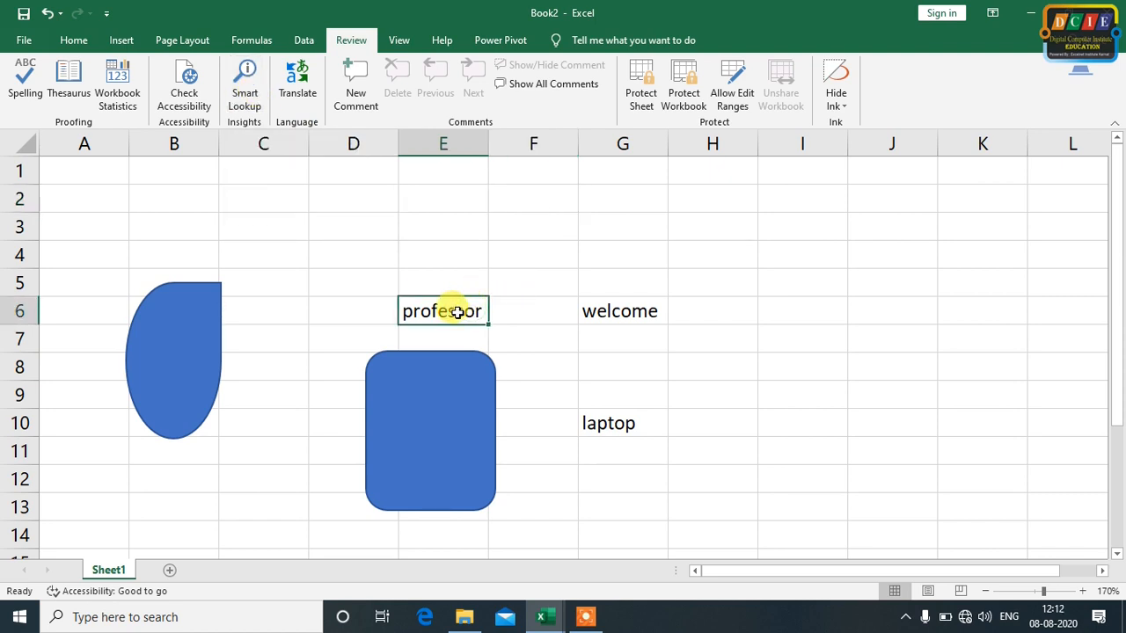
click(251, 83)
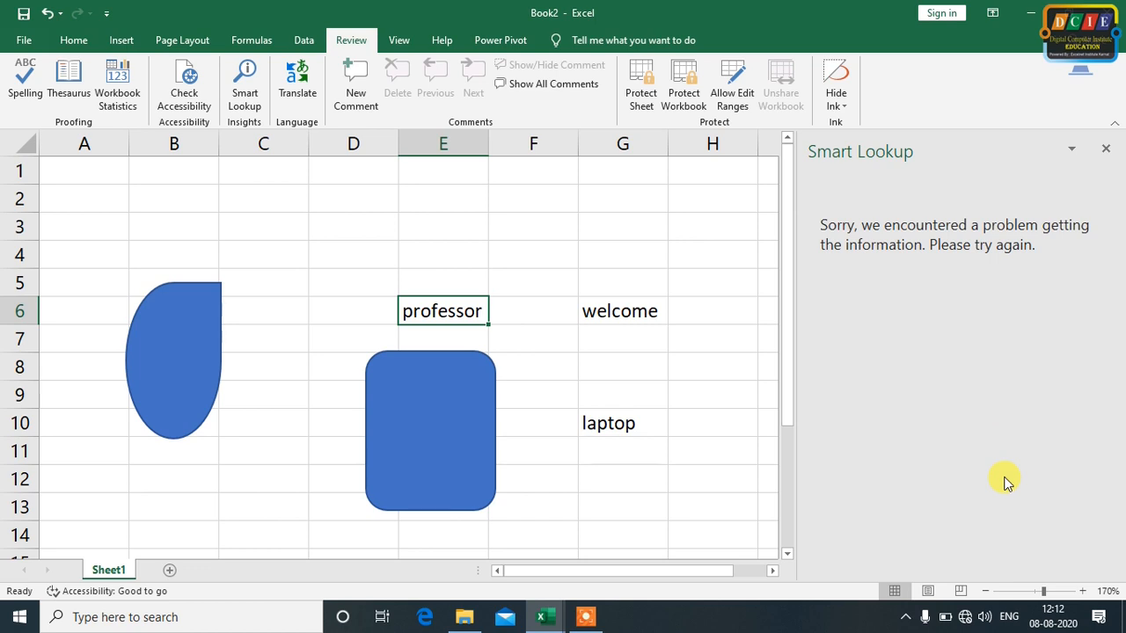
click(1107, 152)
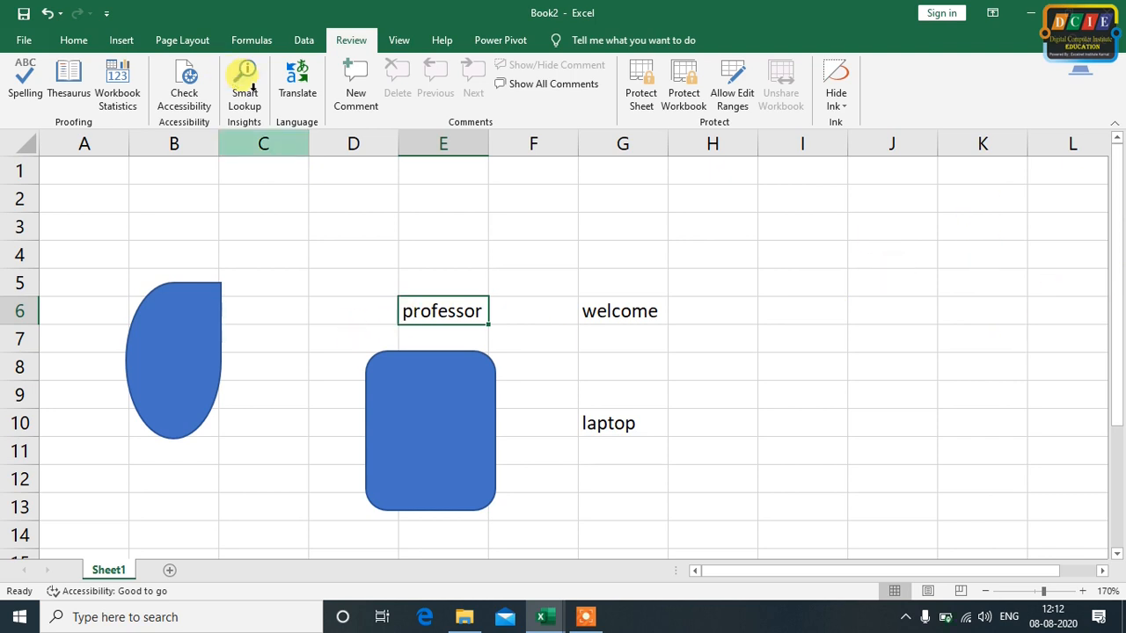
Run Smart Lookup again on "professor" and browse the Explore results down to the web search entries
click(244, 88)
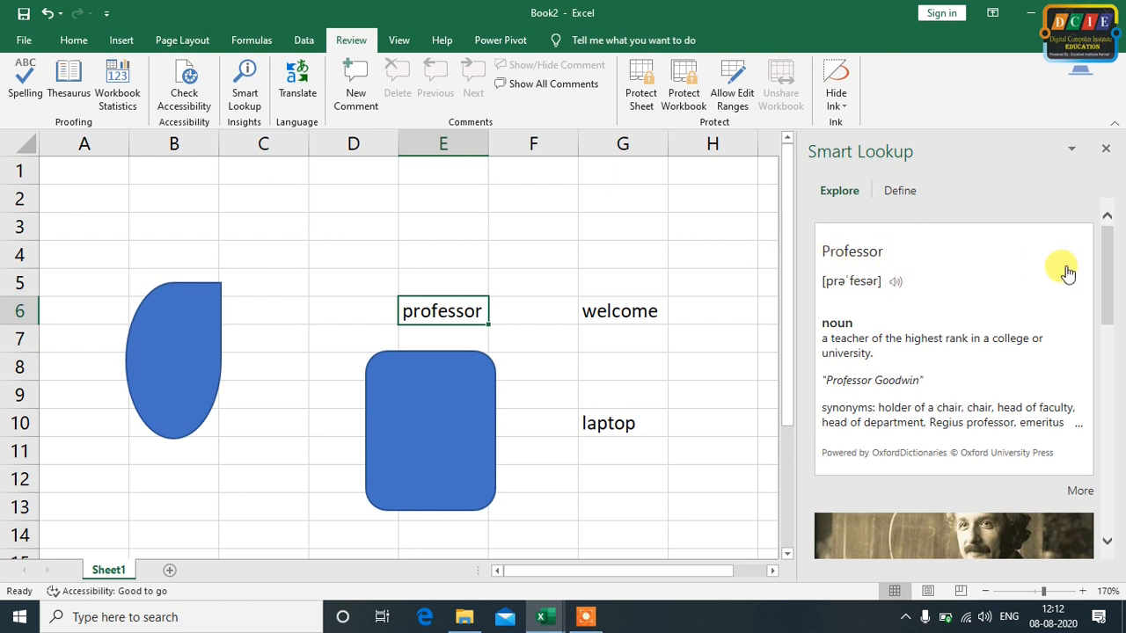
click(1114, 538)
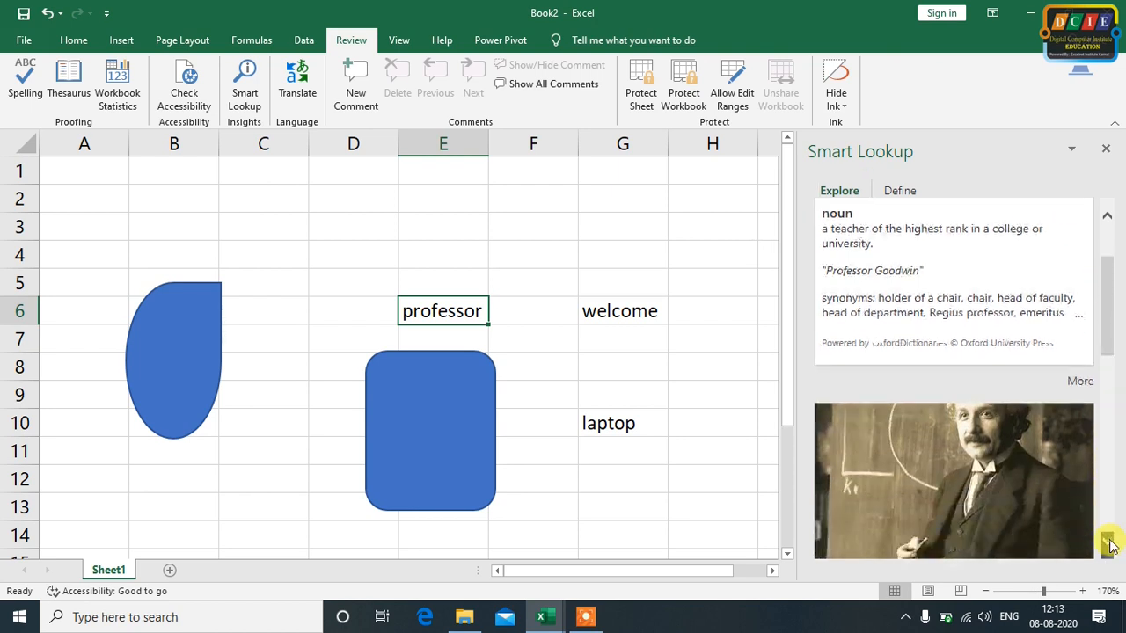
drag(1111, 543, 1111, 545)
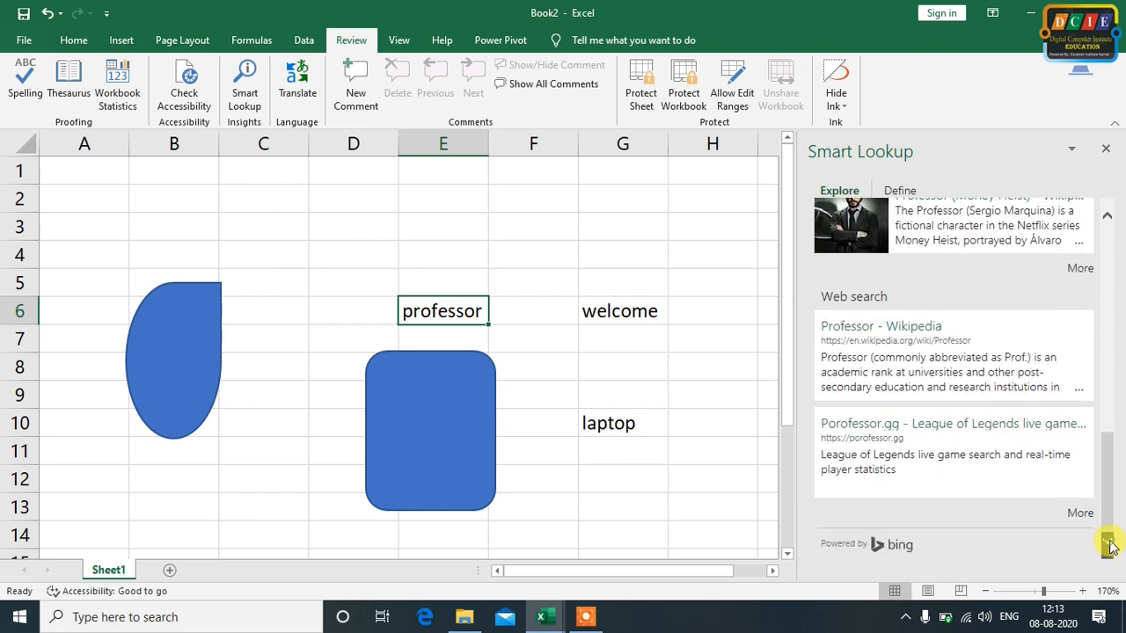
Look up the word "laptop" in cell G10 with Smart Lookup, browse the Explore results and close the pane
click(597, 428)
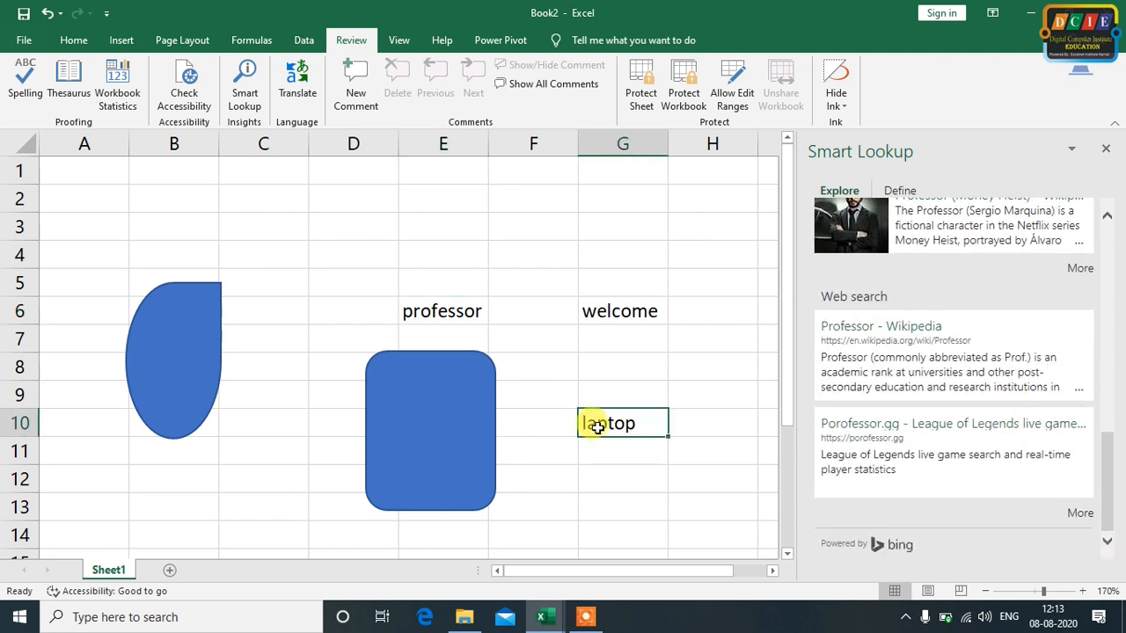
click(255, 90)
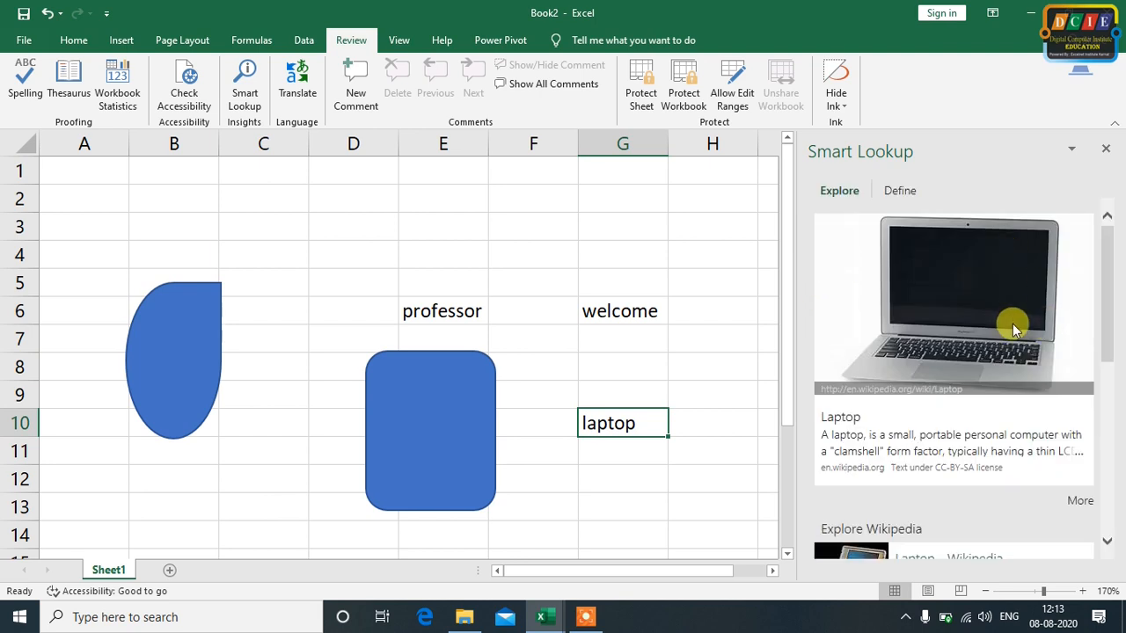
drag(1109, 547, 1109, 547)
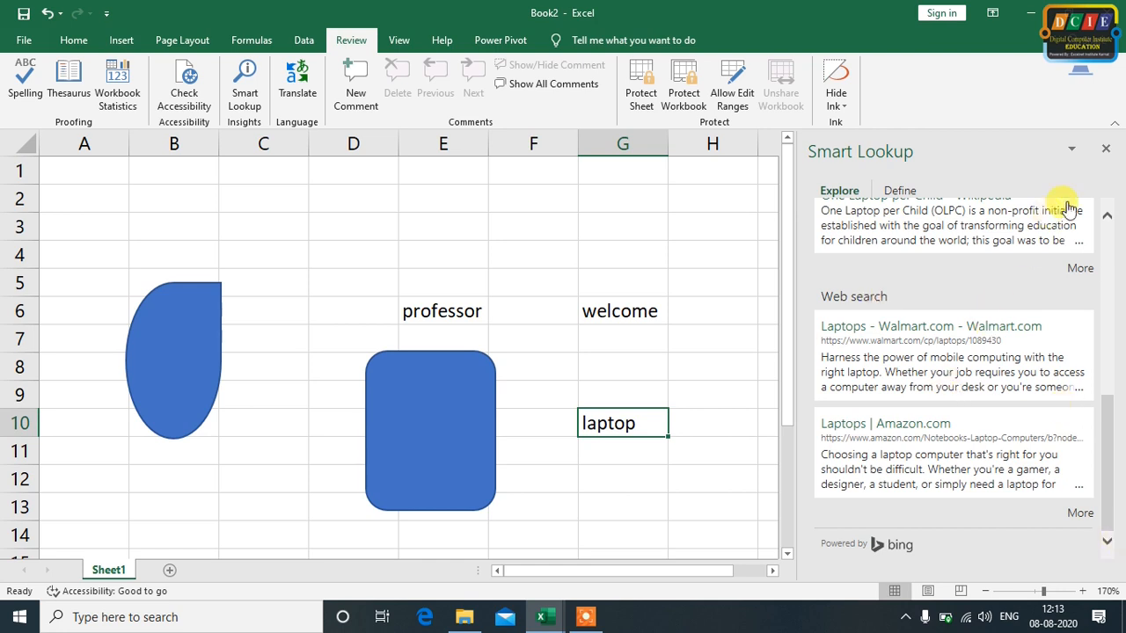
drag(1107, 218, 1107, 218)
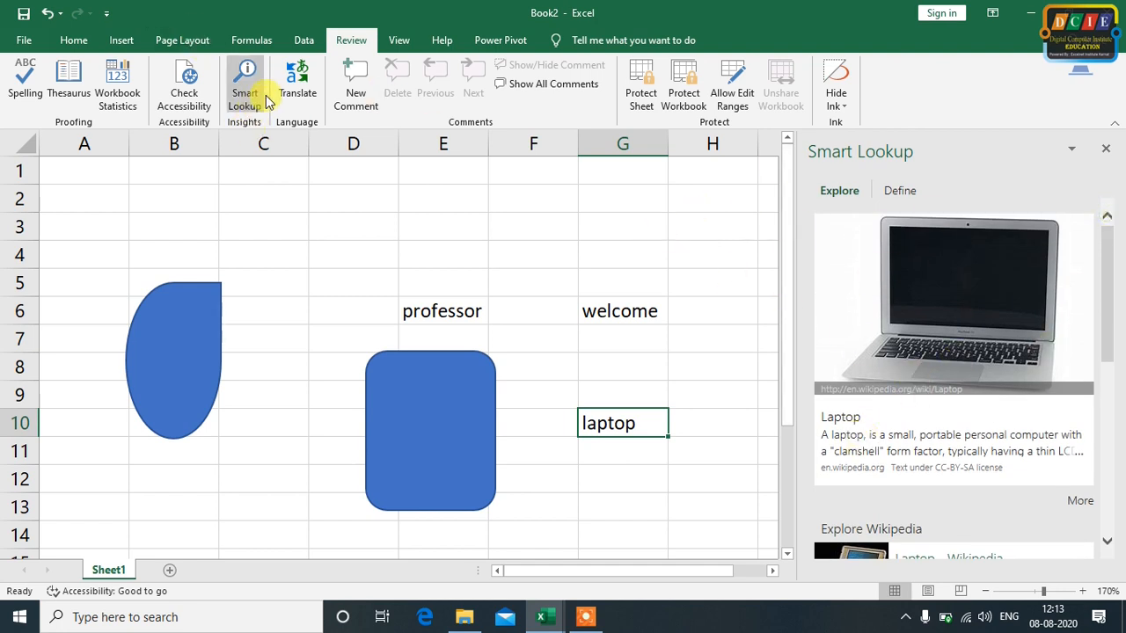
click(1106, 148)
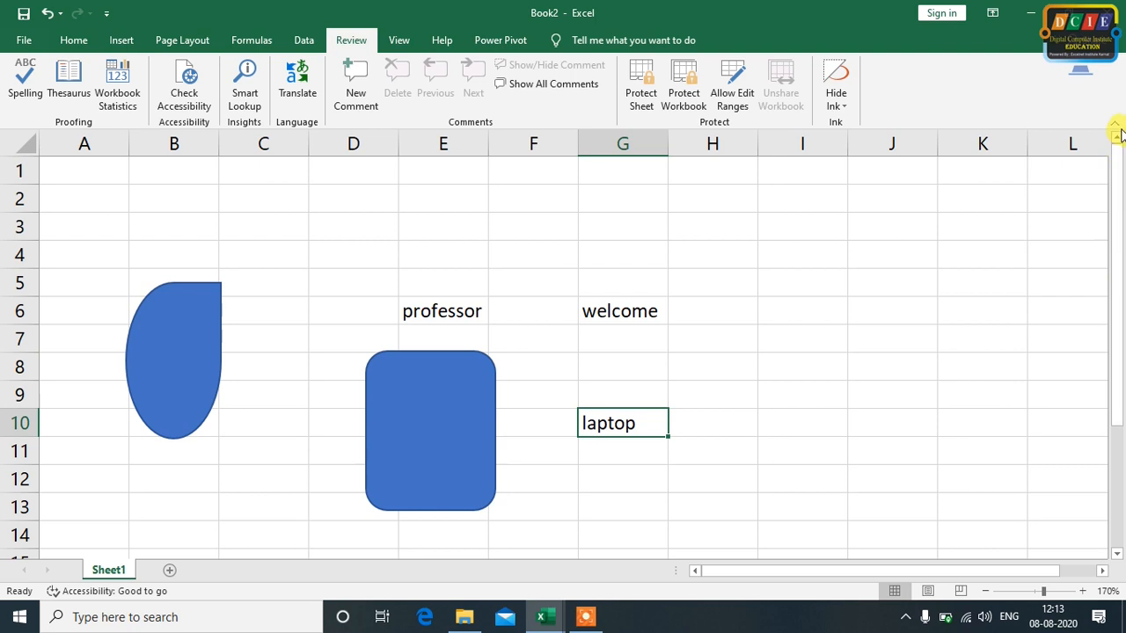
Enter the text "welcome to digital computer institute" in cell D3
click(367, 225)
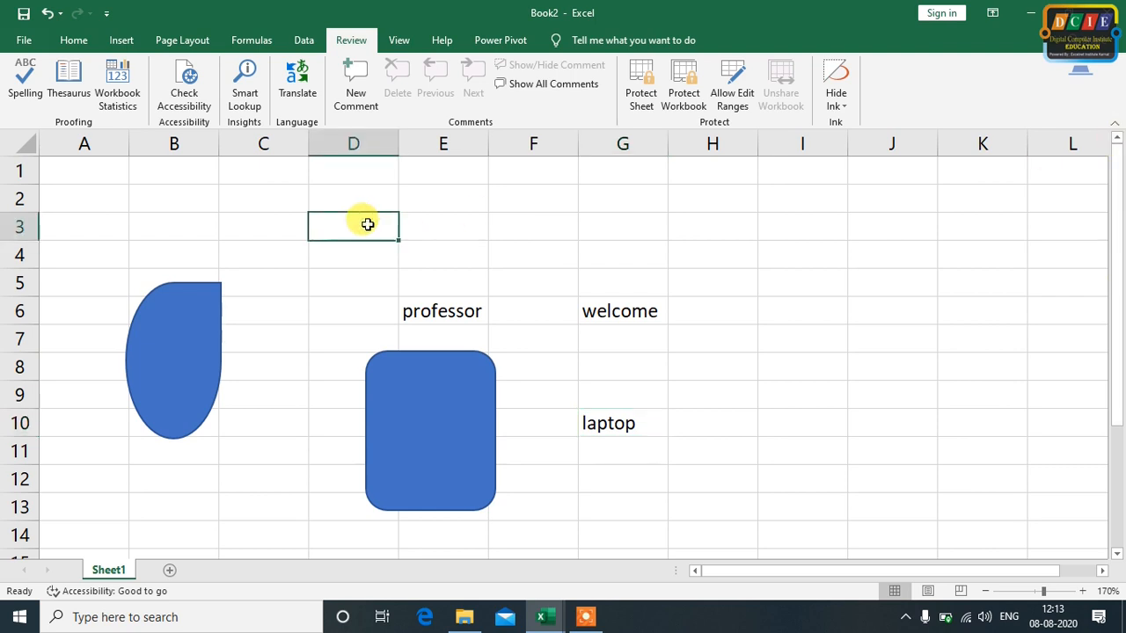
text(we)
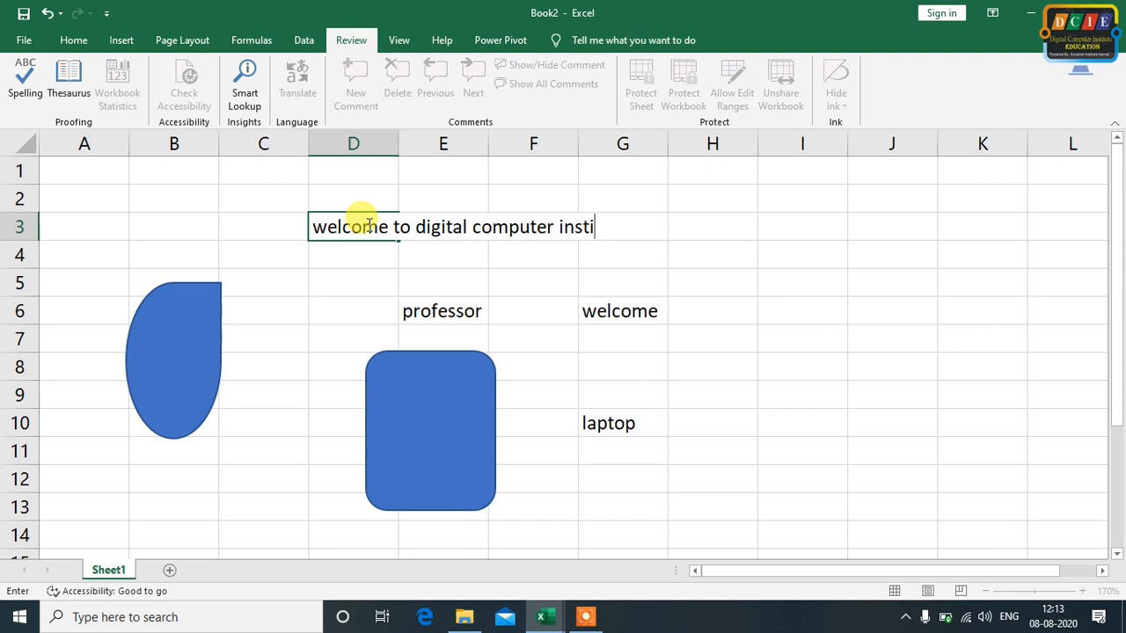
click(795, 231)
click(337, 221)
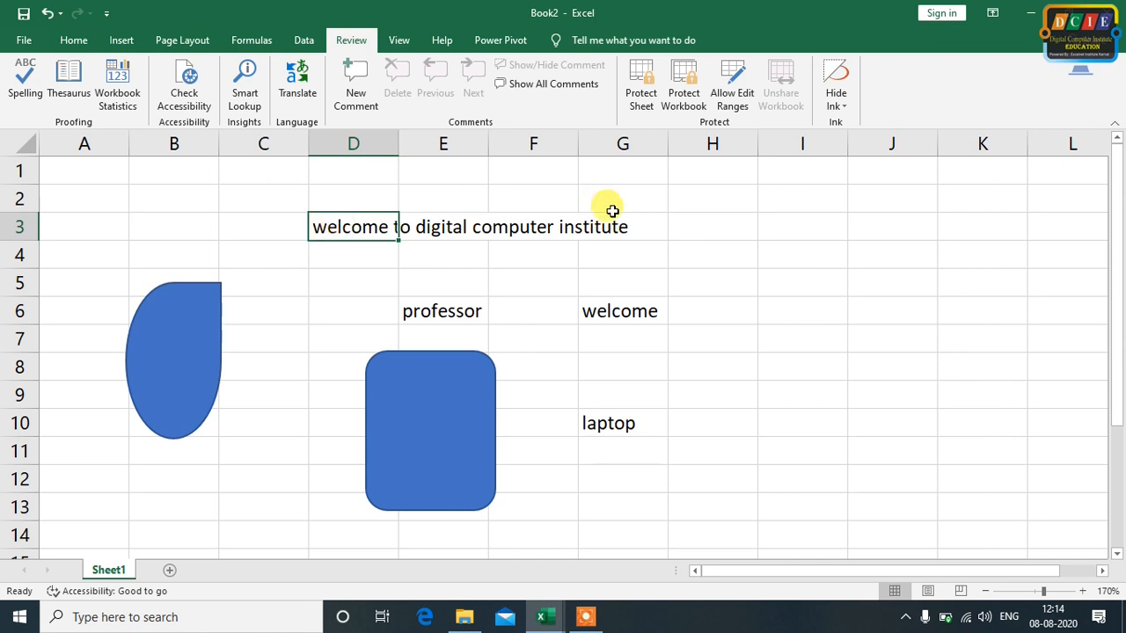
click(515, 279)
click(431, 301)
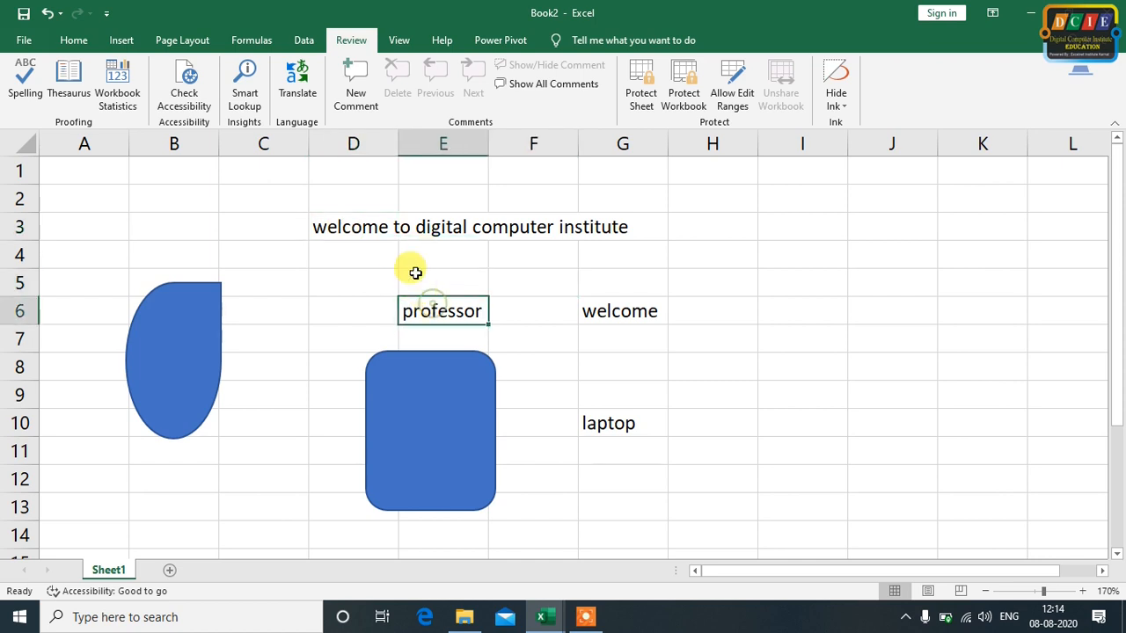
Open the Translator for the sentence in cell D3 and translate it into Urdu
click(359, 226)
click(299, 79)
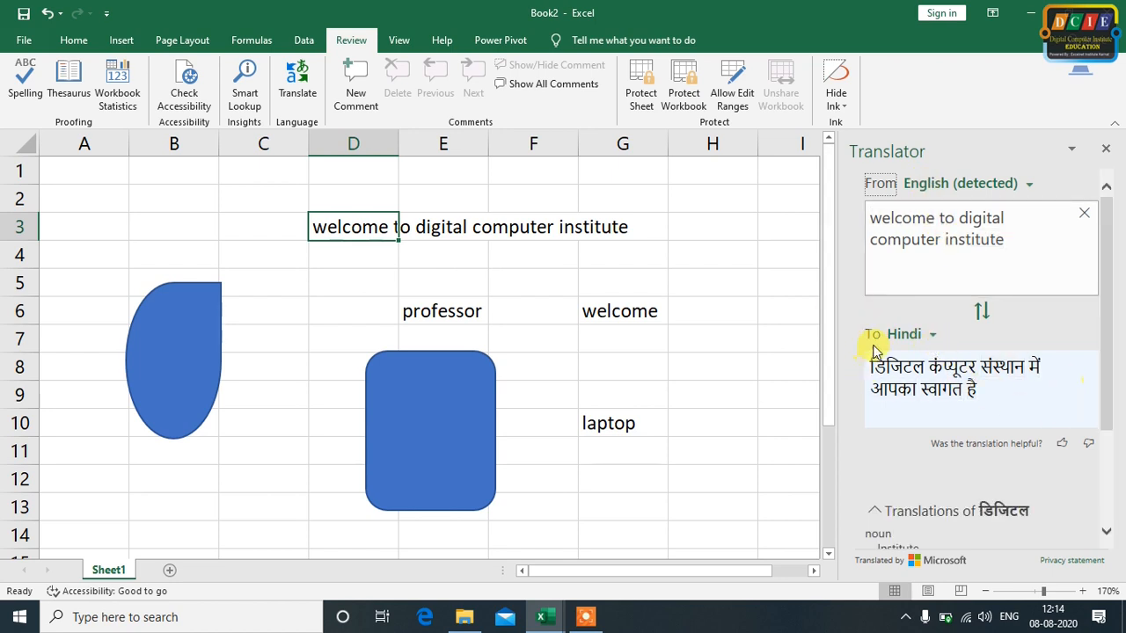
click(929, 340)
scroll(1057, 435, down, 1)
drag(1060, 439, 1067, 567)
click(906, 484)
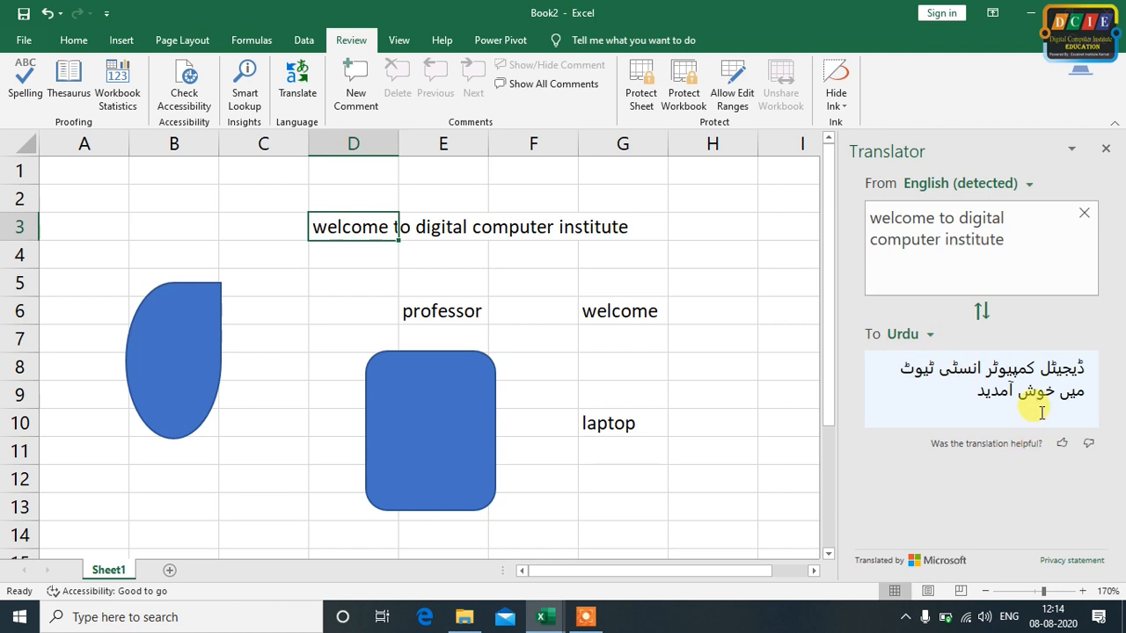
Change the translation's target language to Tamil
click(928, 334)
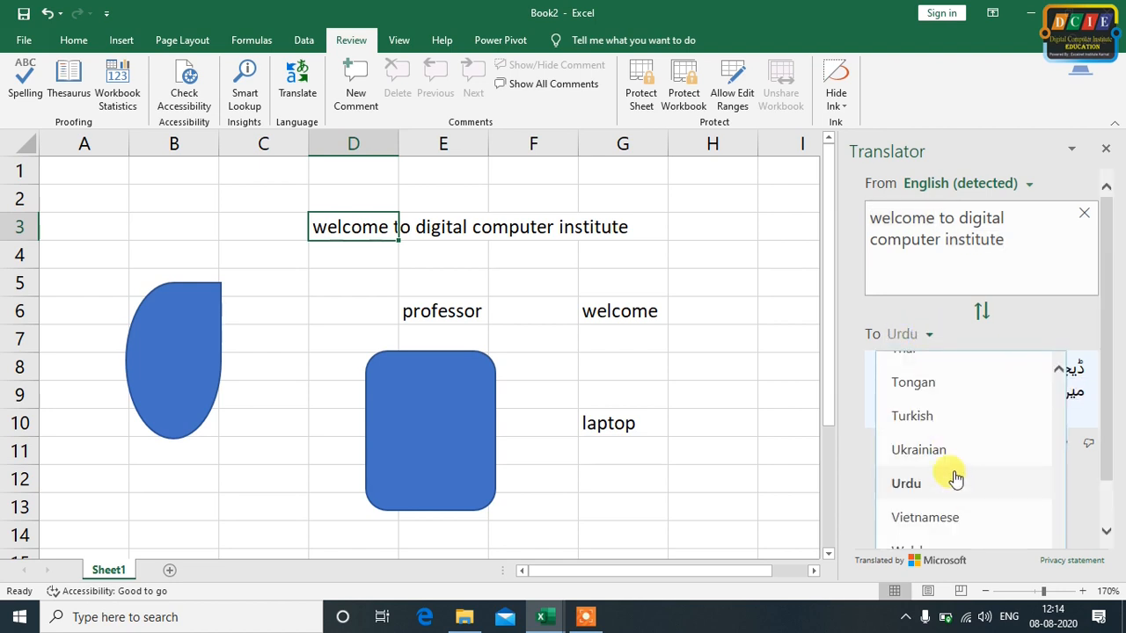
scroll(958, 475, up, 4)
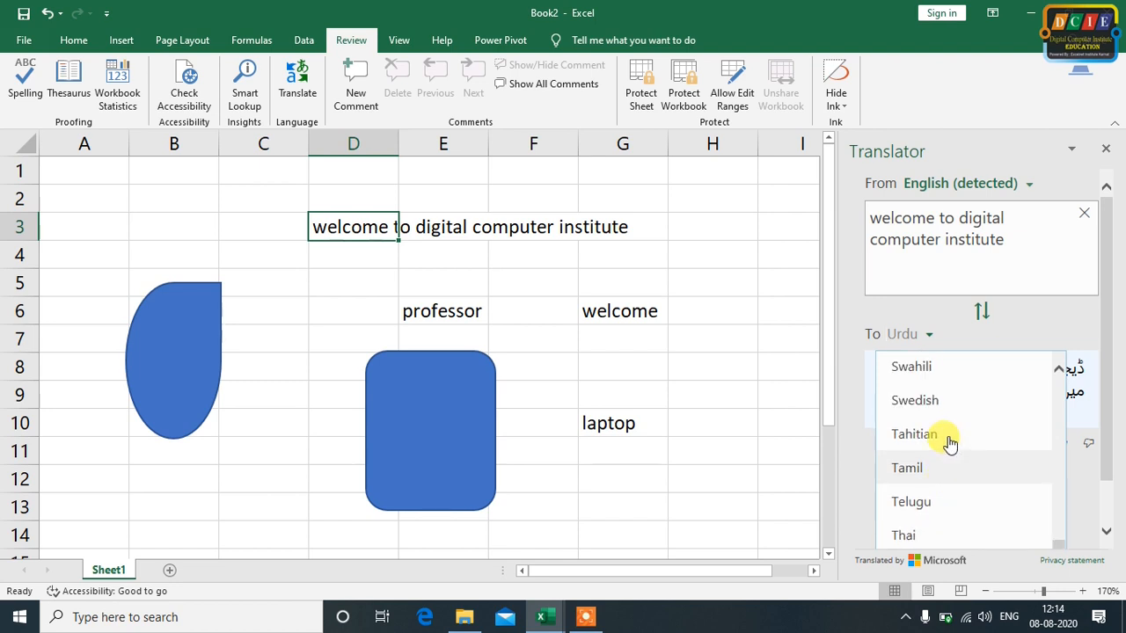
click(937, 471)
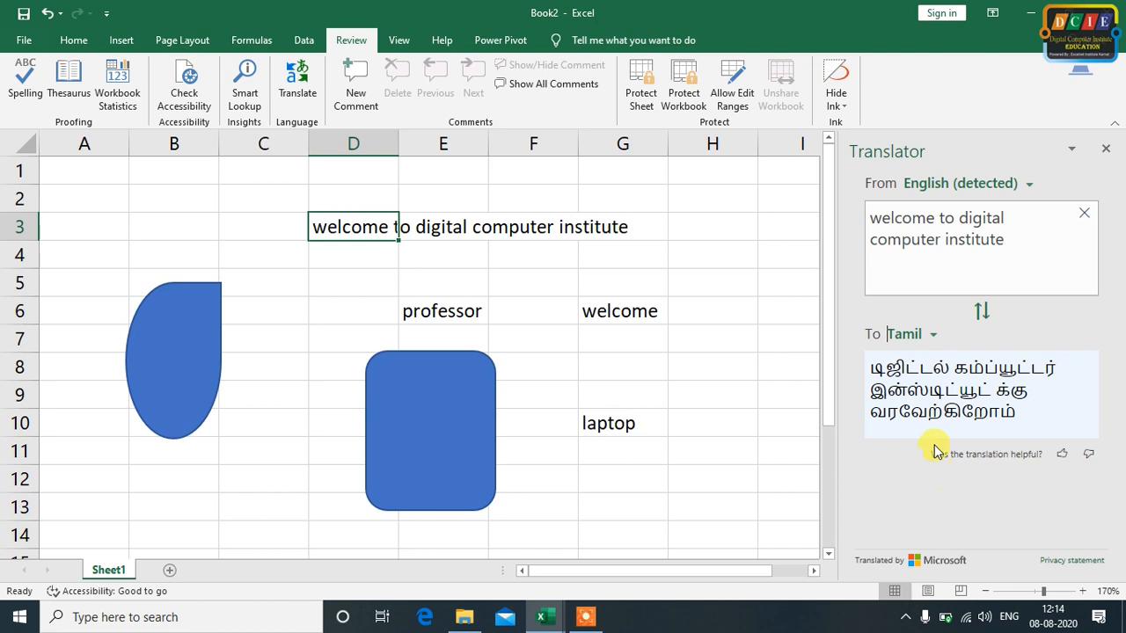
Change the translation's target language to Korean
click(930, 339)
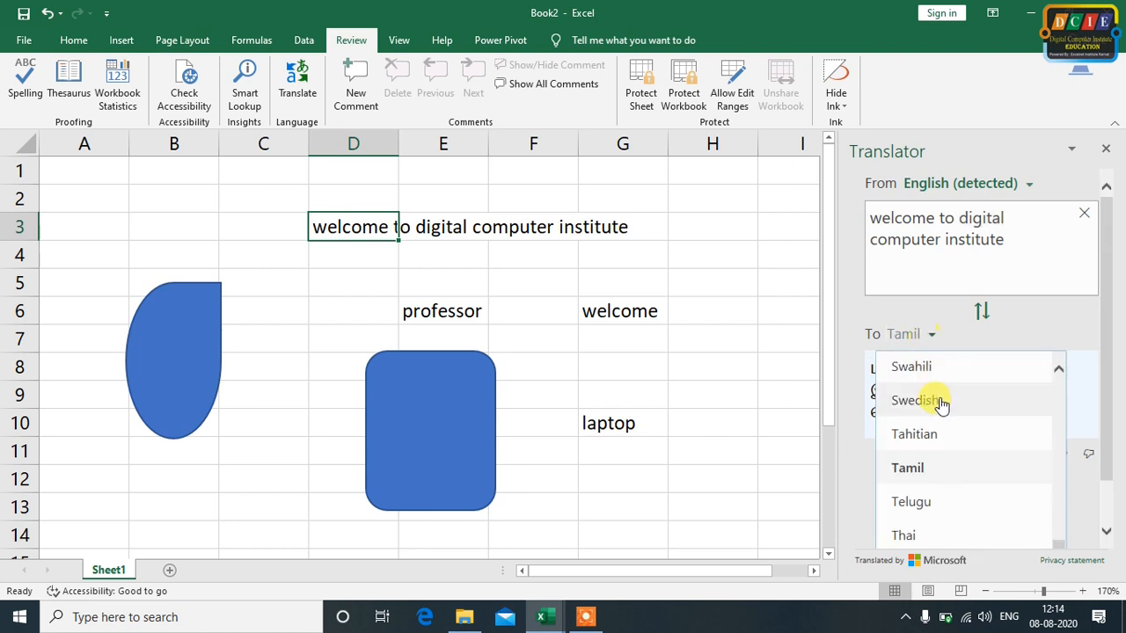
scroll(950, 413, up, 2)
scroll(949, 413, up, 2)
scroll(939, 402, up, 6)
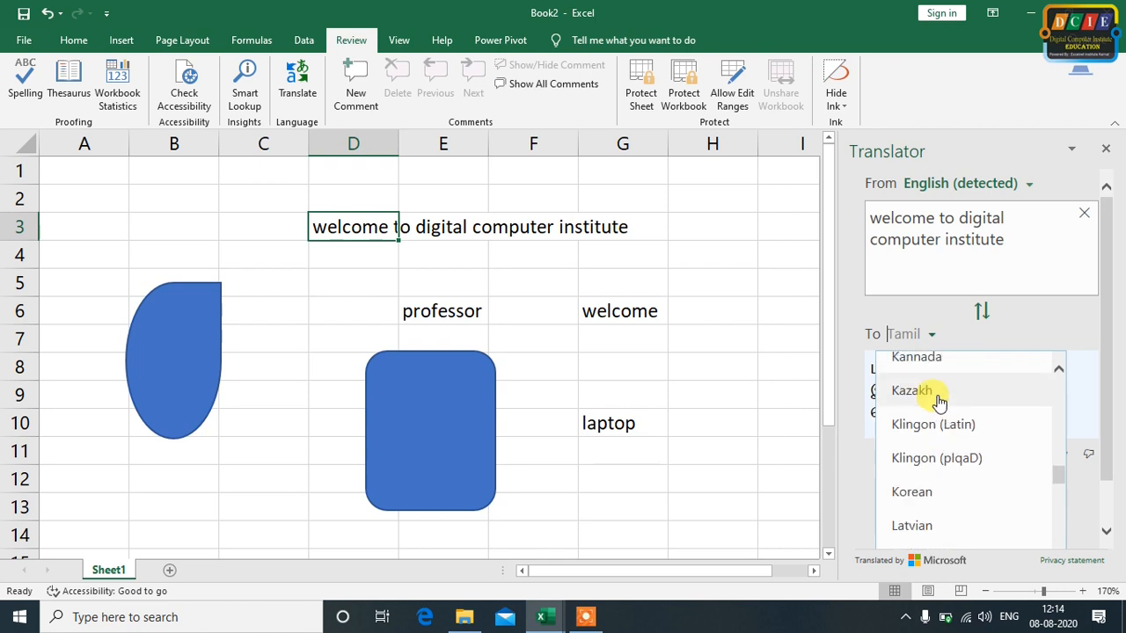
click(941, 492)
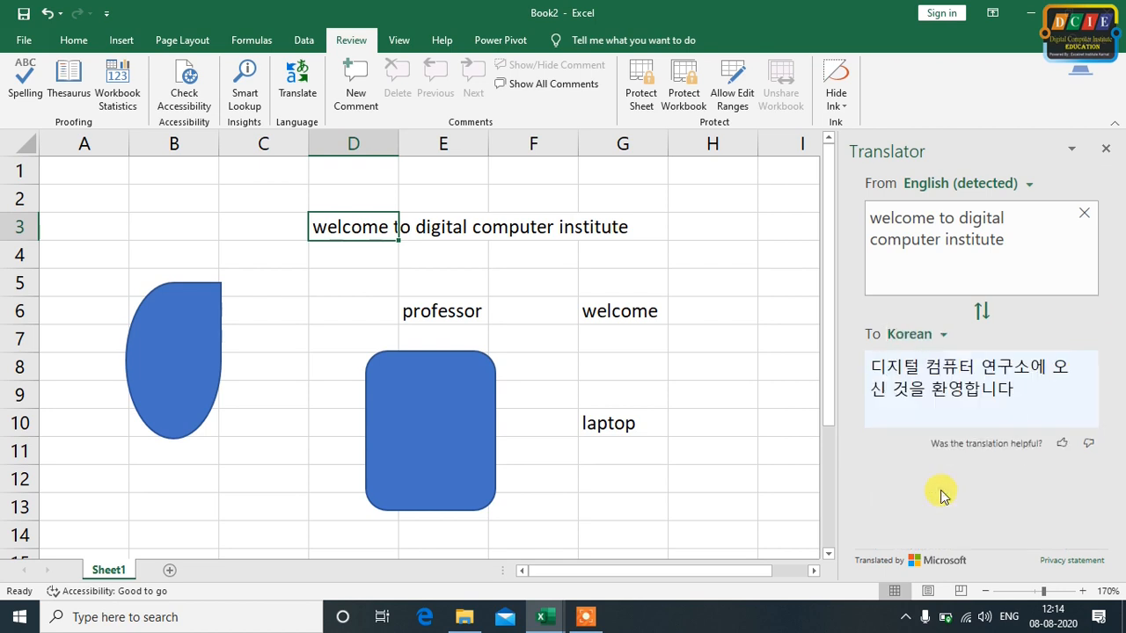
Find Hindi in the target languages and translate the sentence into it
click(925, 338)
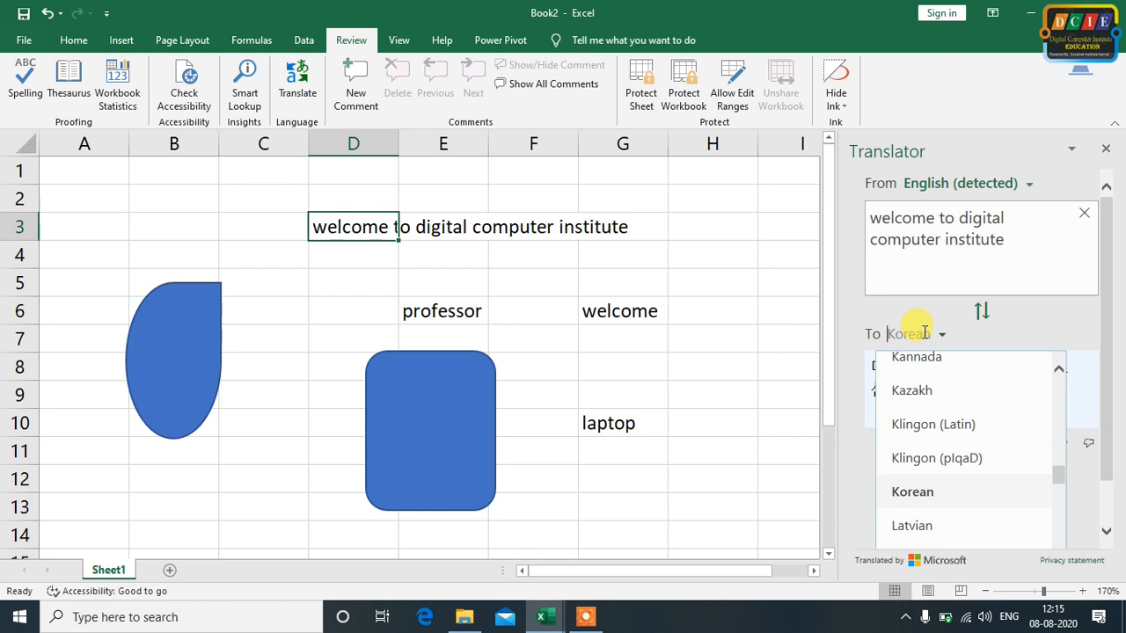
text(hin)
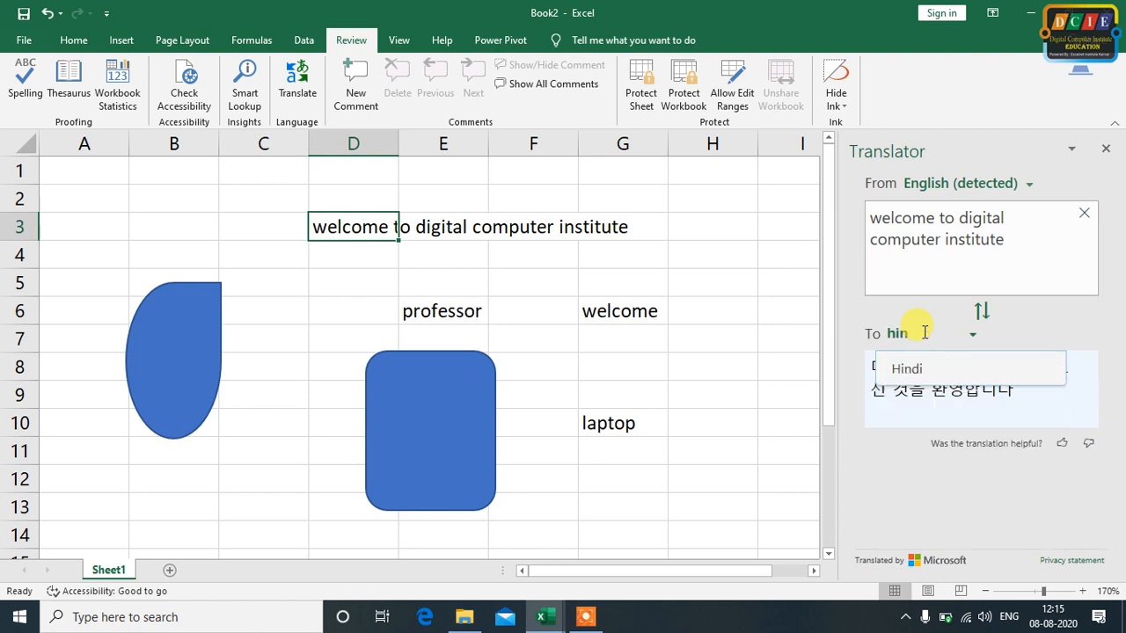
click(919, 370)
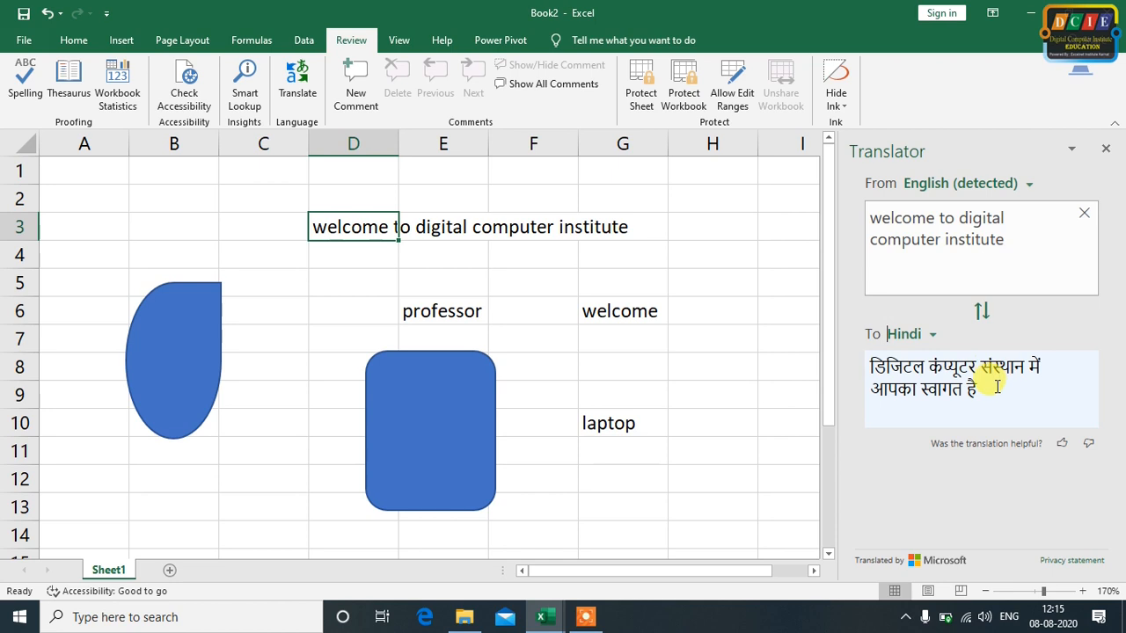
Copy the whole Hindi translation from the Translator and paste it into cell G12
drag(996, 390, 877, 368)
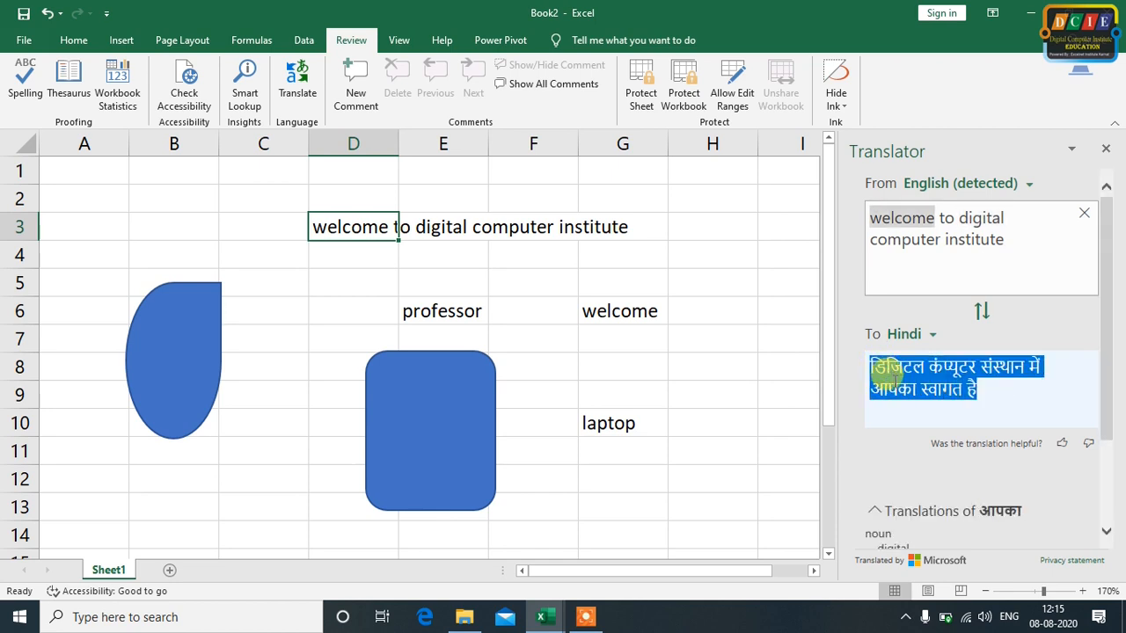
click(1104, 366)
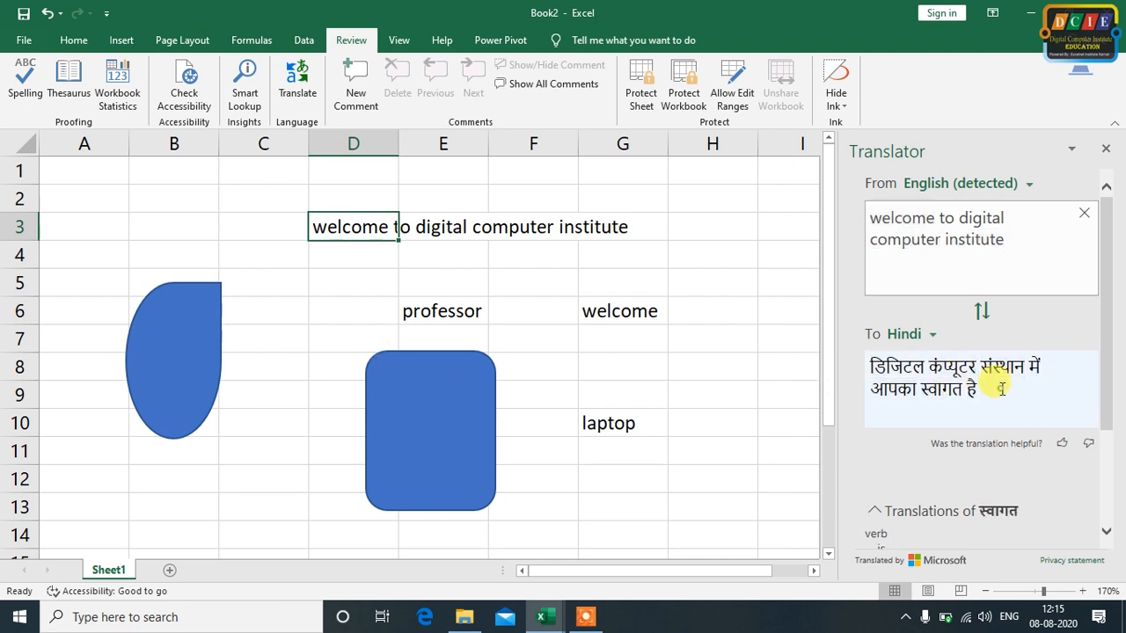
drag(1000, 386, 863, 362)
right_click(904, 367)
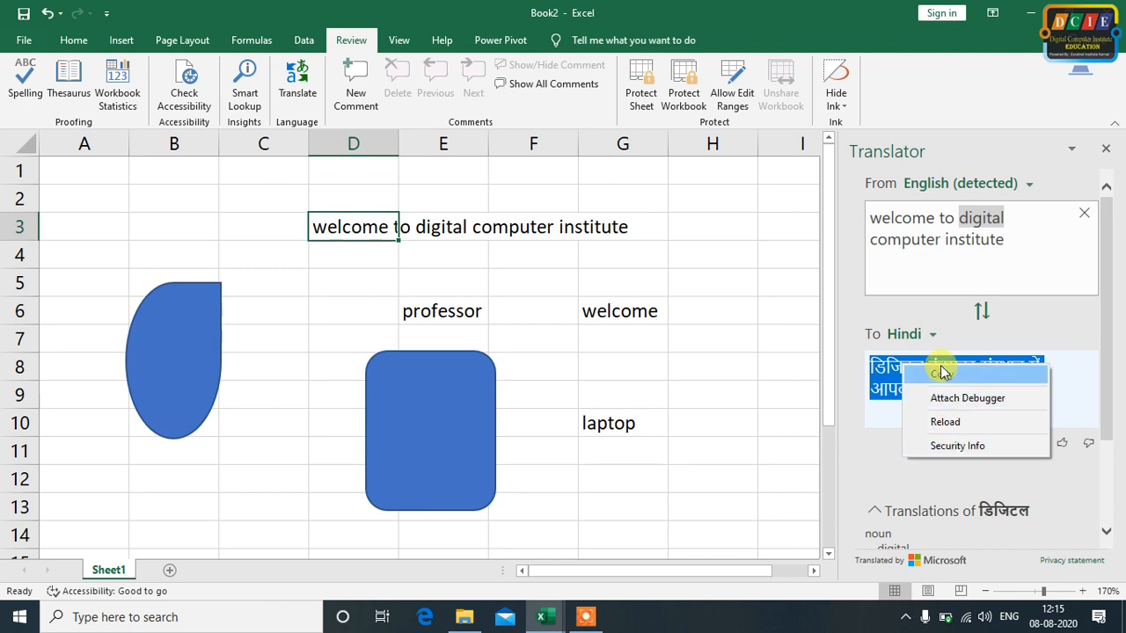
click(941, 375)
click(607, 480)
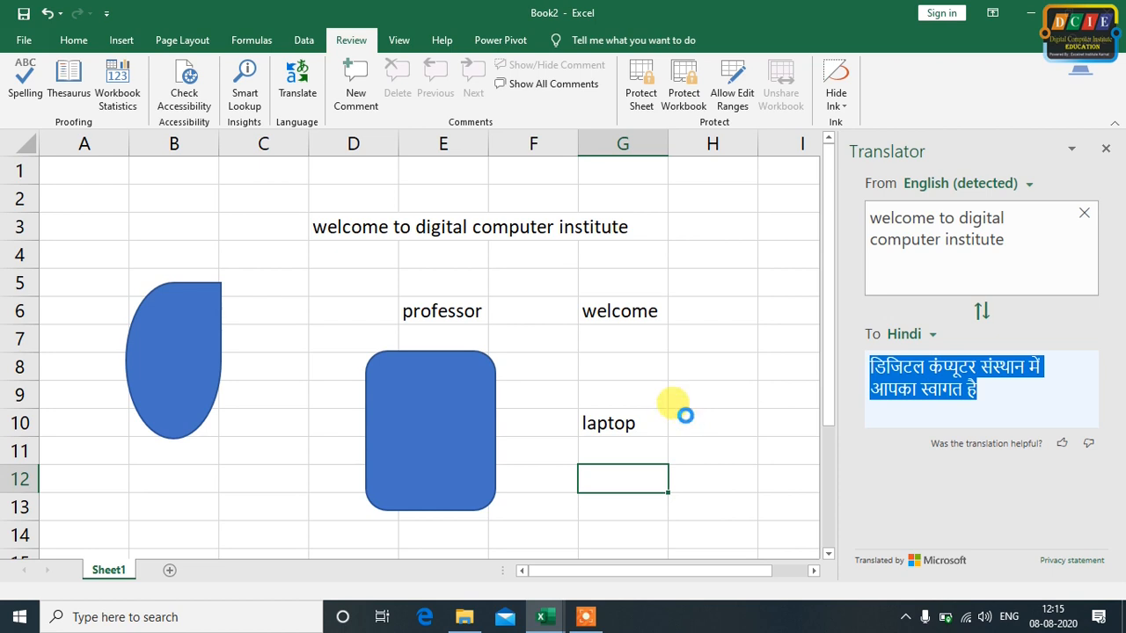
key(ctrl+v)
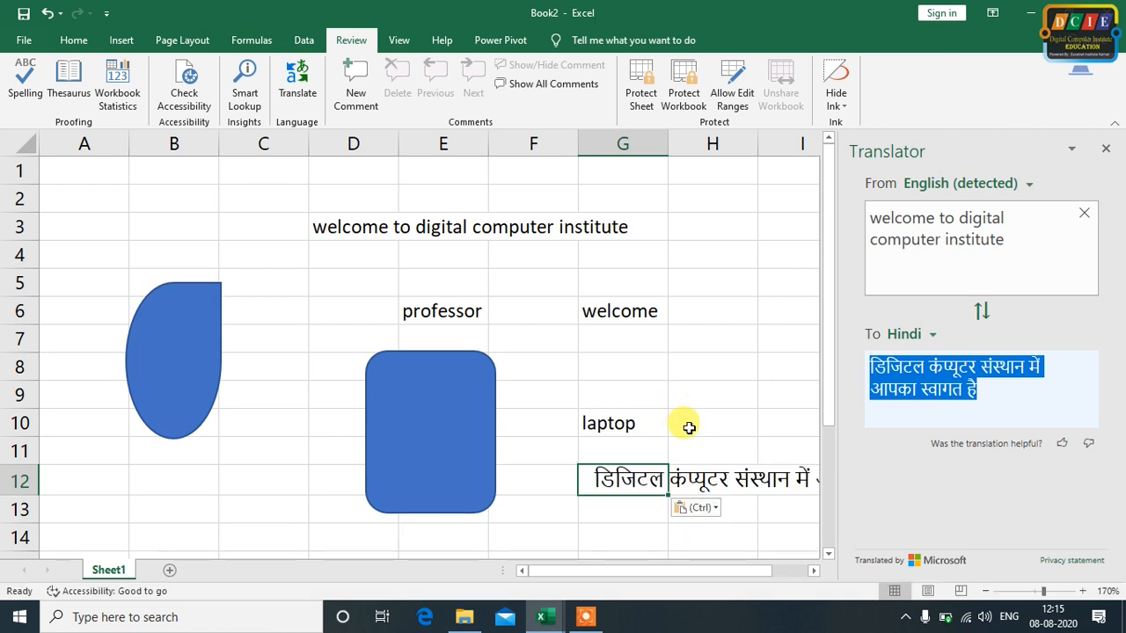
Close the Translator pane
click(813, 570)
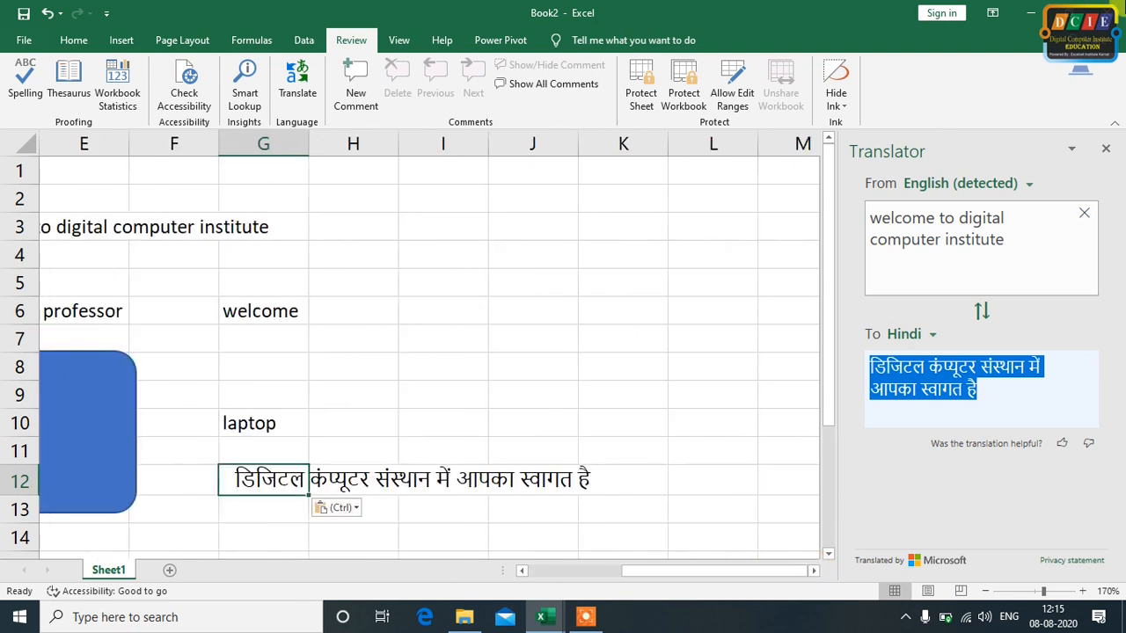
click(1106, 151)
click(295, 337)
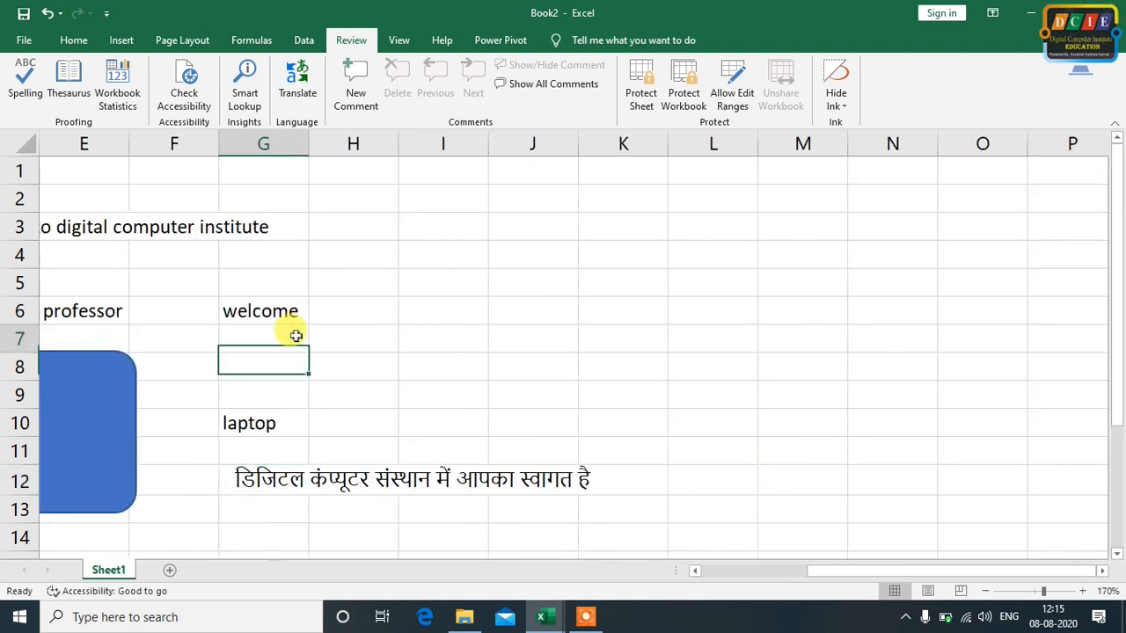
drag(836, 573, 608, 568)
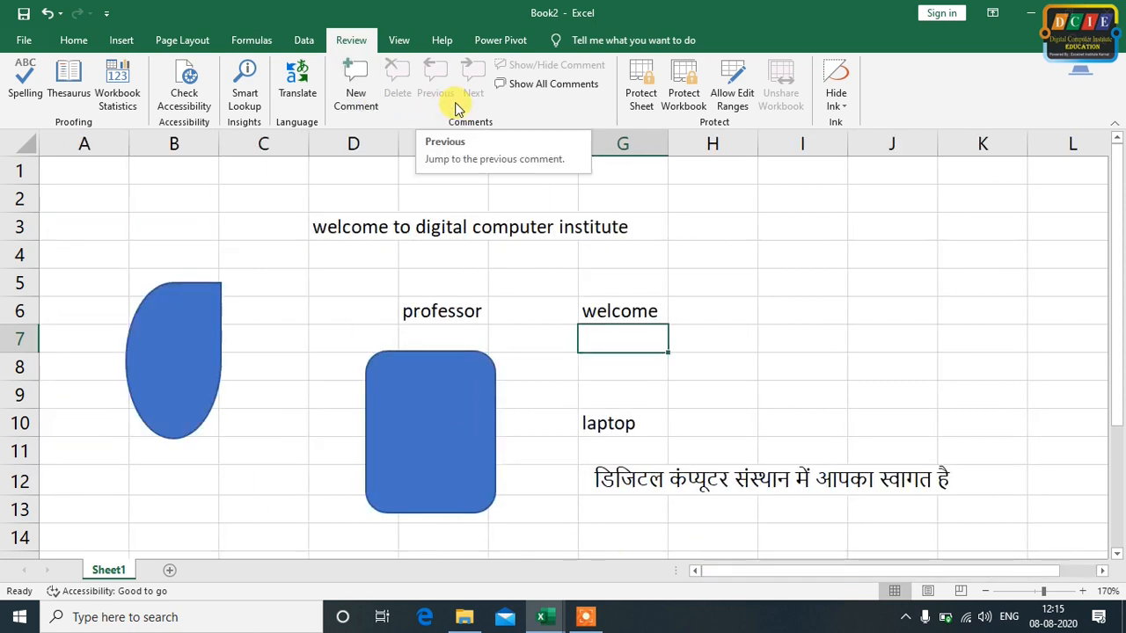
click(452, 313)
click(613, 310)
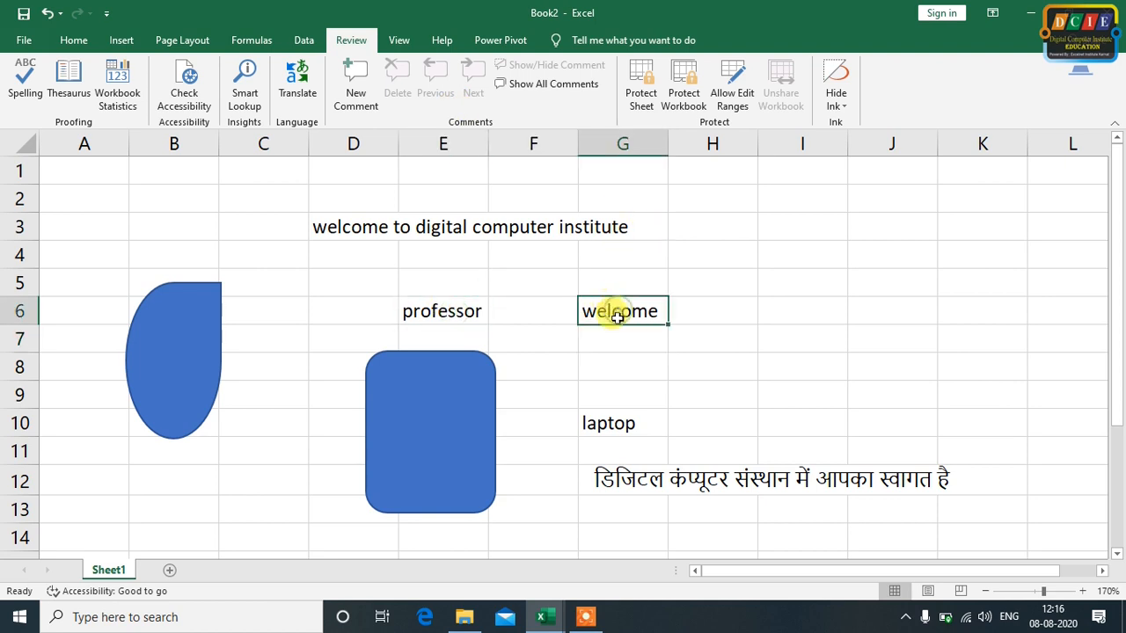
key(Down)
key(Down)
click(608, 423)
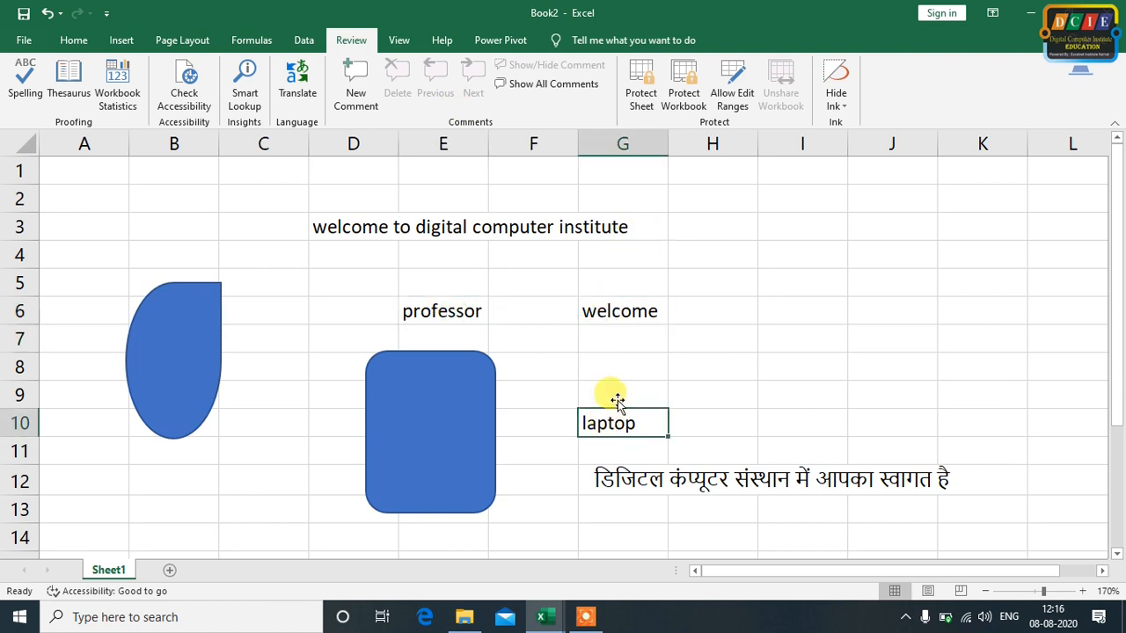
click(633, 311)
click(457, 308)
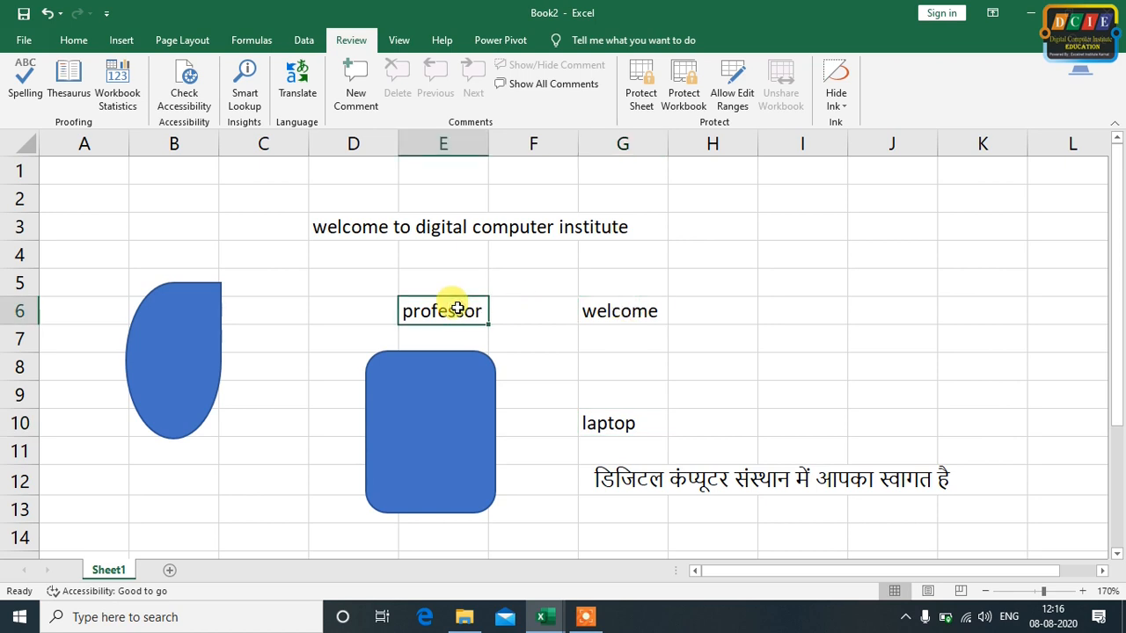
double_click(626, 423)
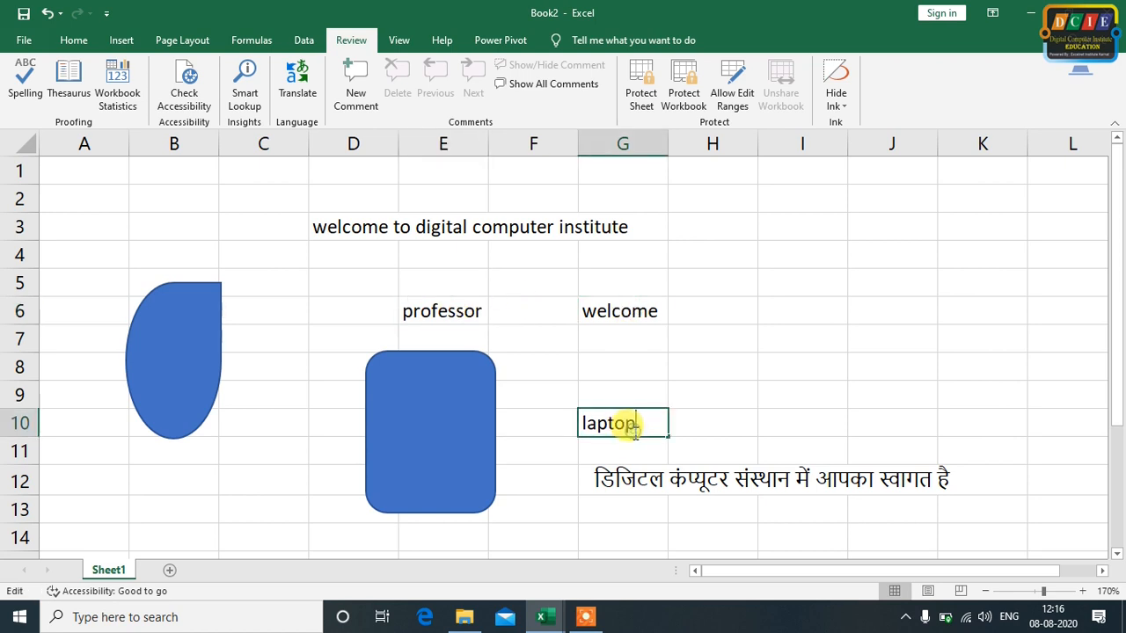
Add a comment to cell D3 with several lines of filler text beginning with "xyz"
click(352, 231)
click(364, 72)
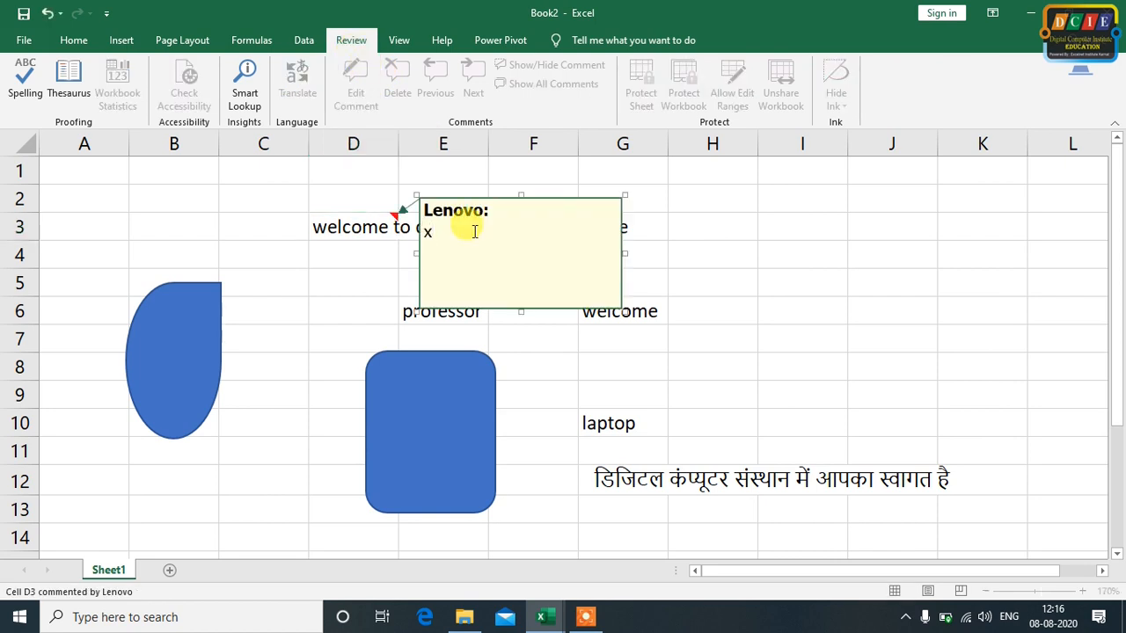
text(frejhf)
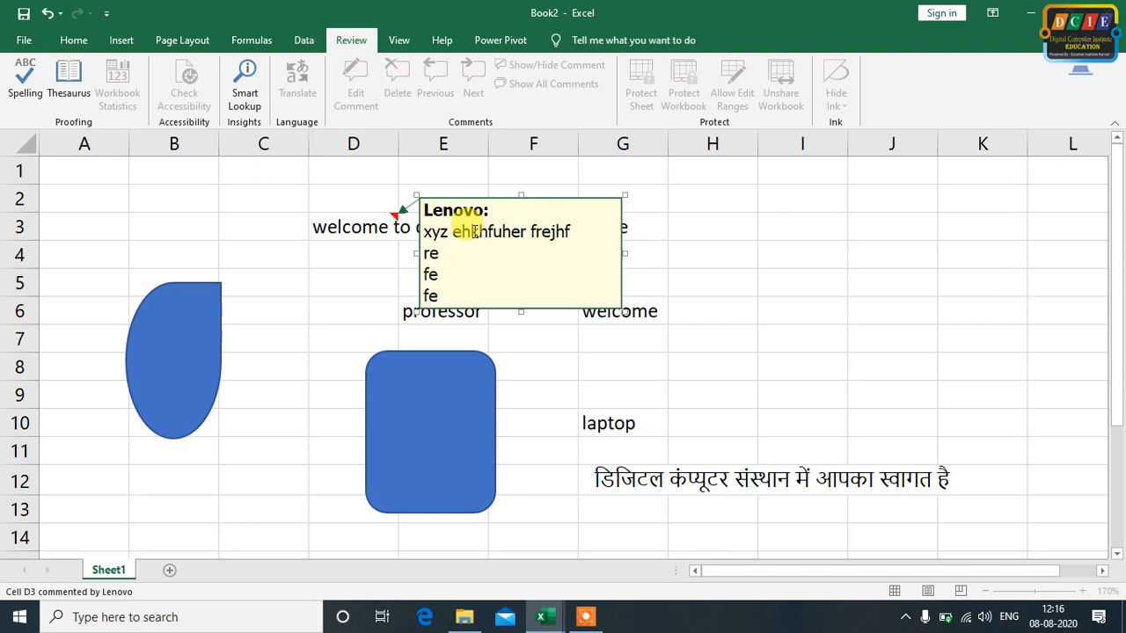
click(897, 336)
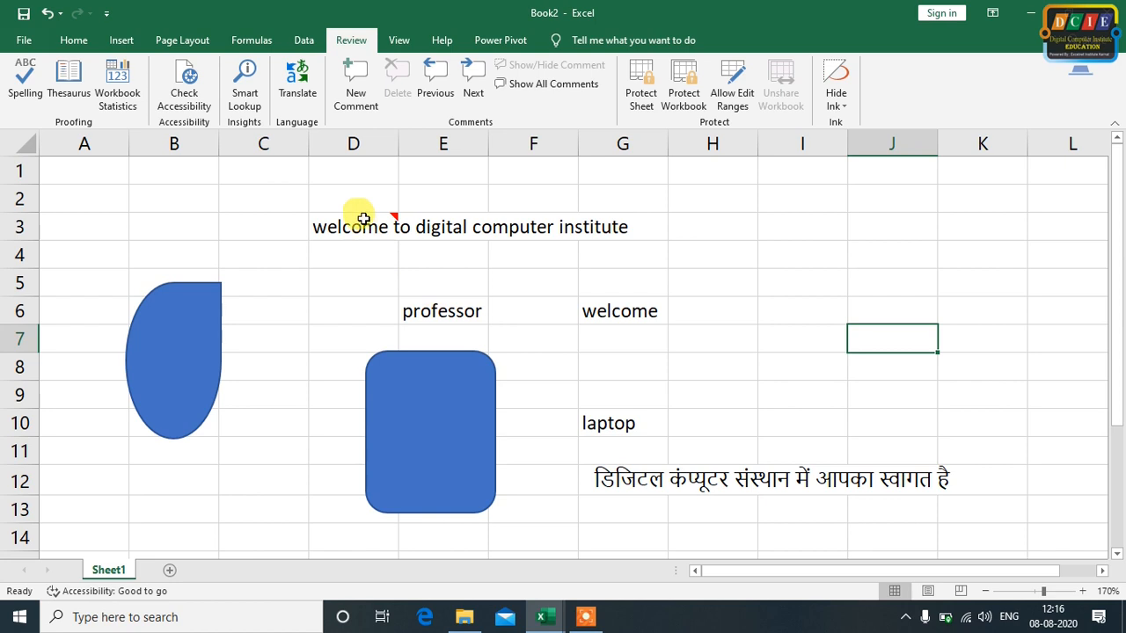
Add new comments without any extra text to cells E6 ("professor") and G10 ("laptop")
click(445, 303)
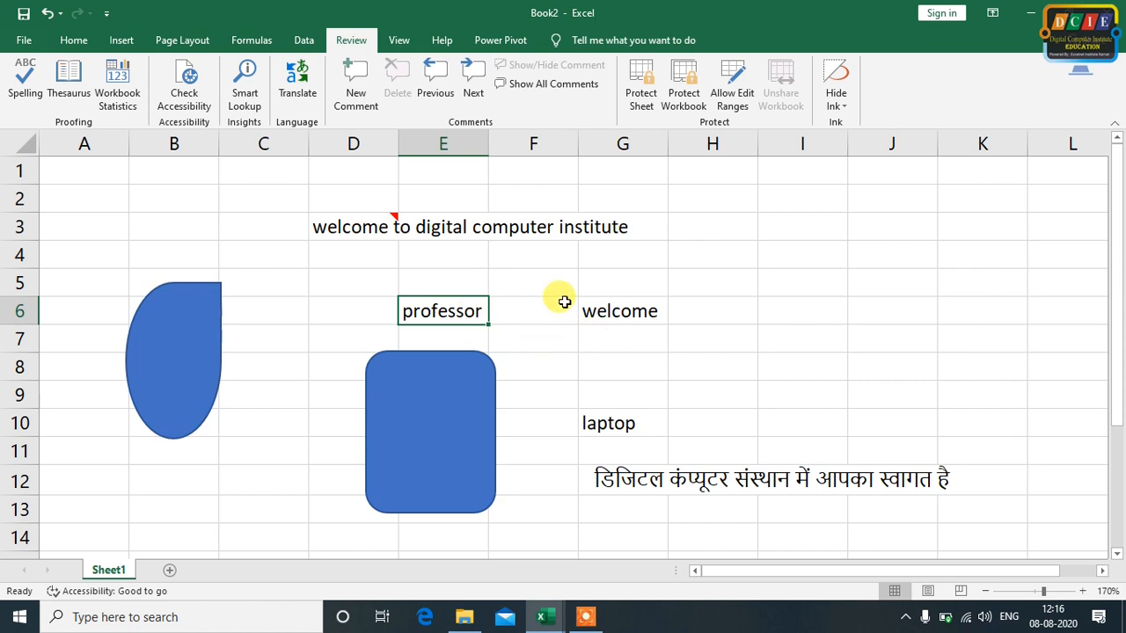
click(621, 419)
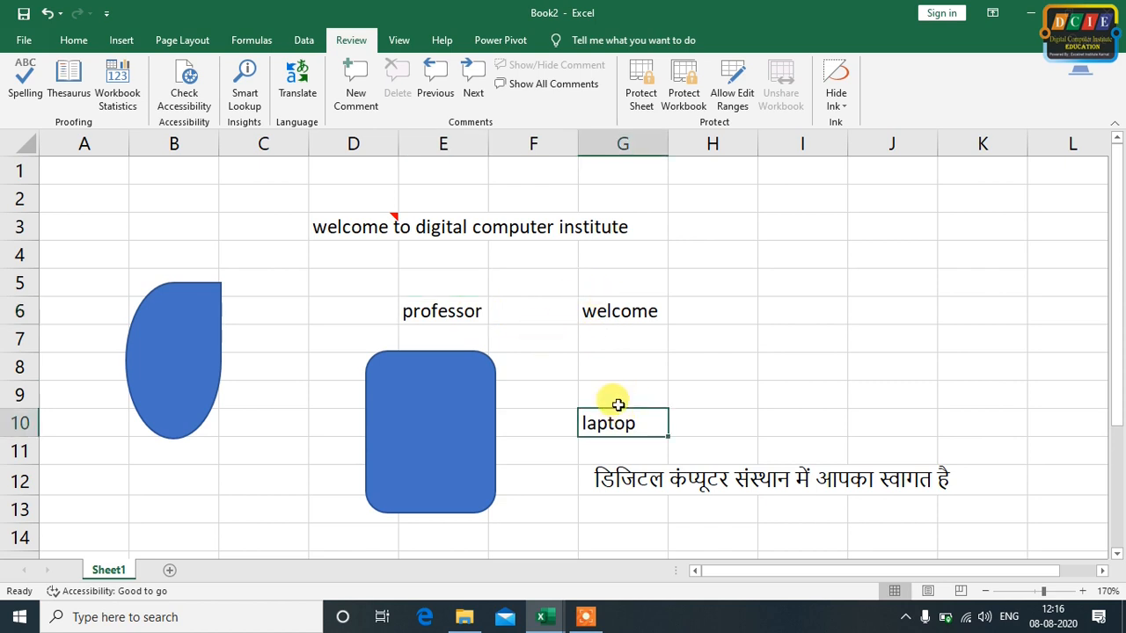
click(637, 312)
click(439, 310)
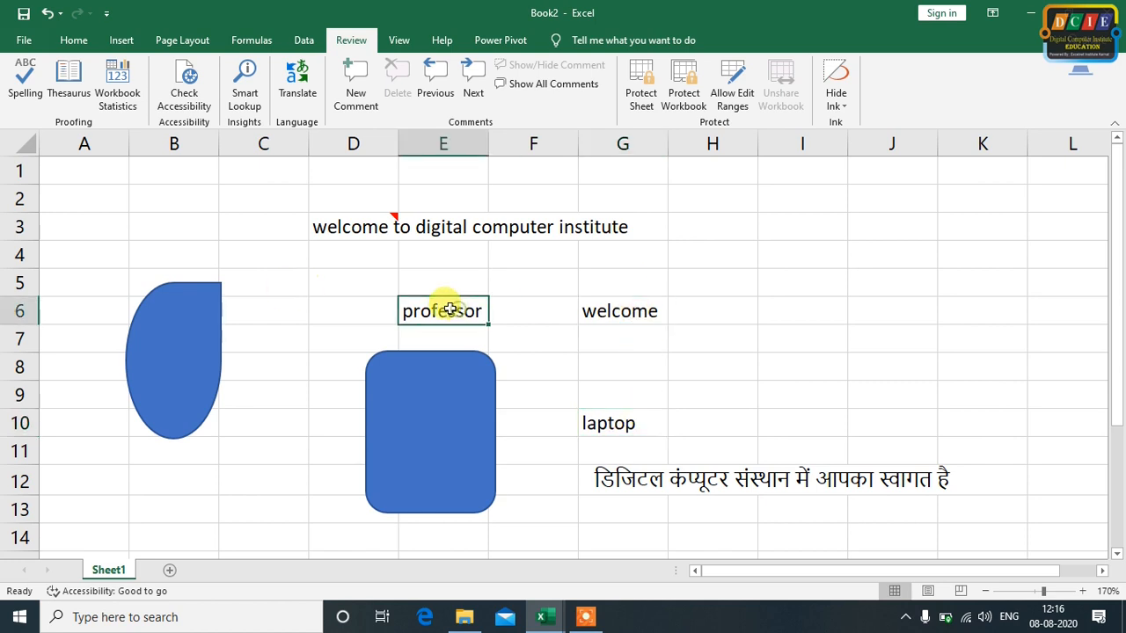
click(355, 86)
click(626, 425)
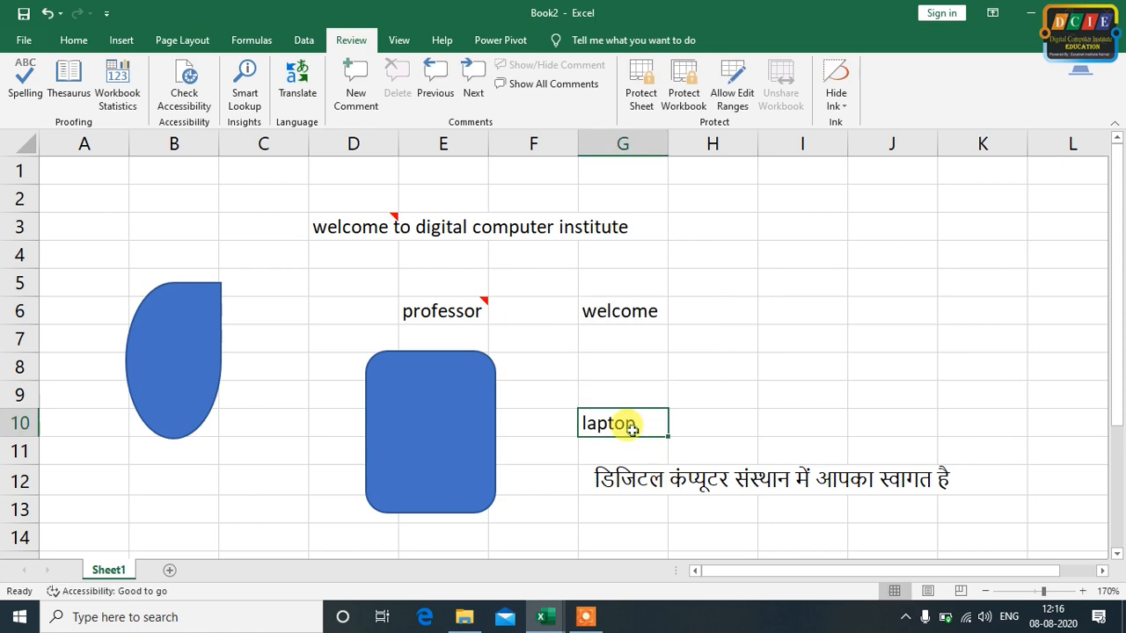
click(355, 88)
click(802, 362)
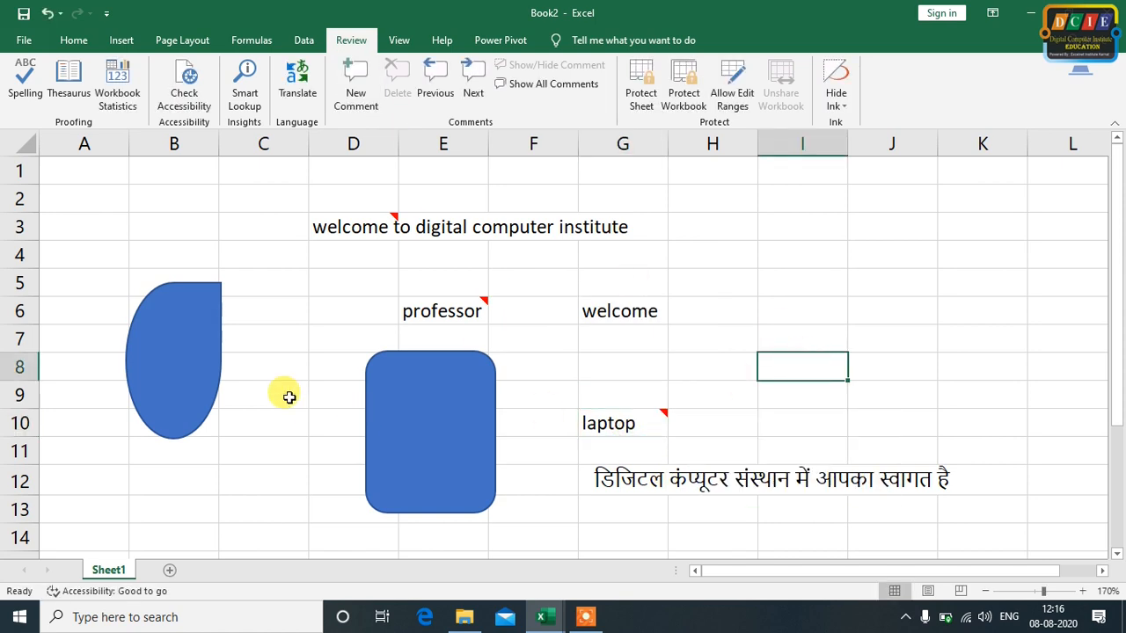
Review the comments one after another from cell D3 onward, continuing from the beginning once the end of the workbook is reached
click(824, 272)
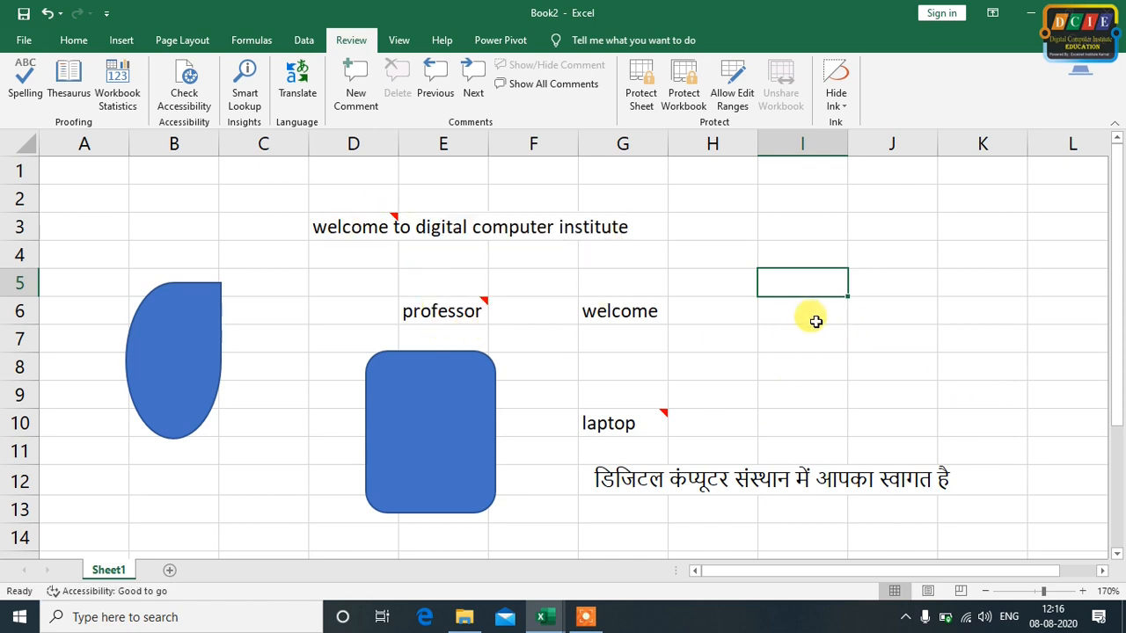
mouse_move(374, 218)
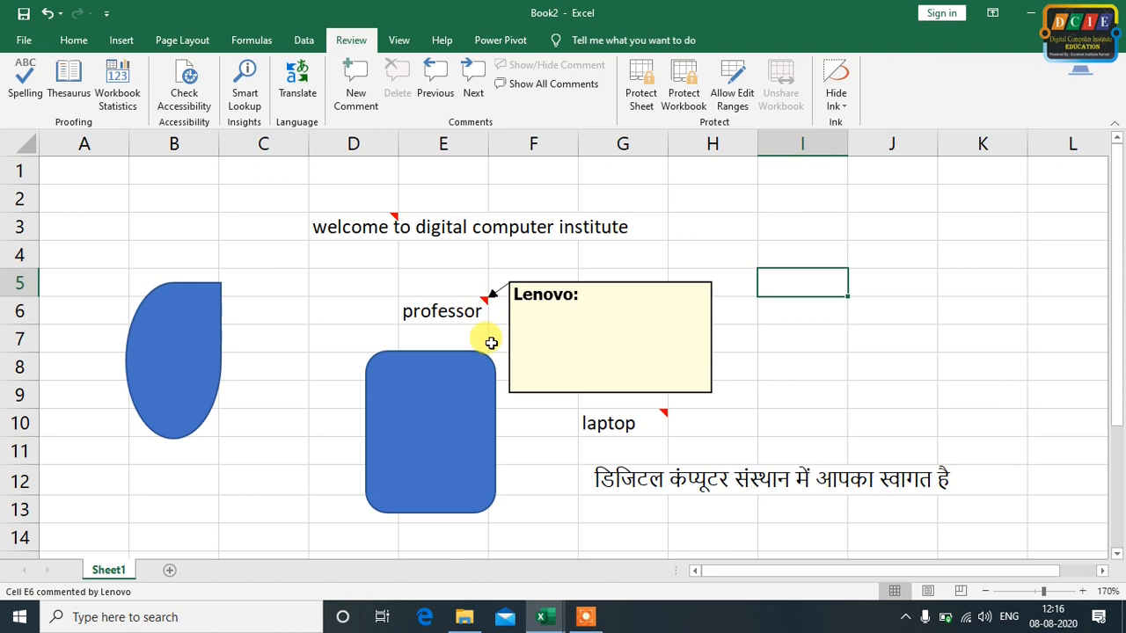
mouse_move(363, 227)
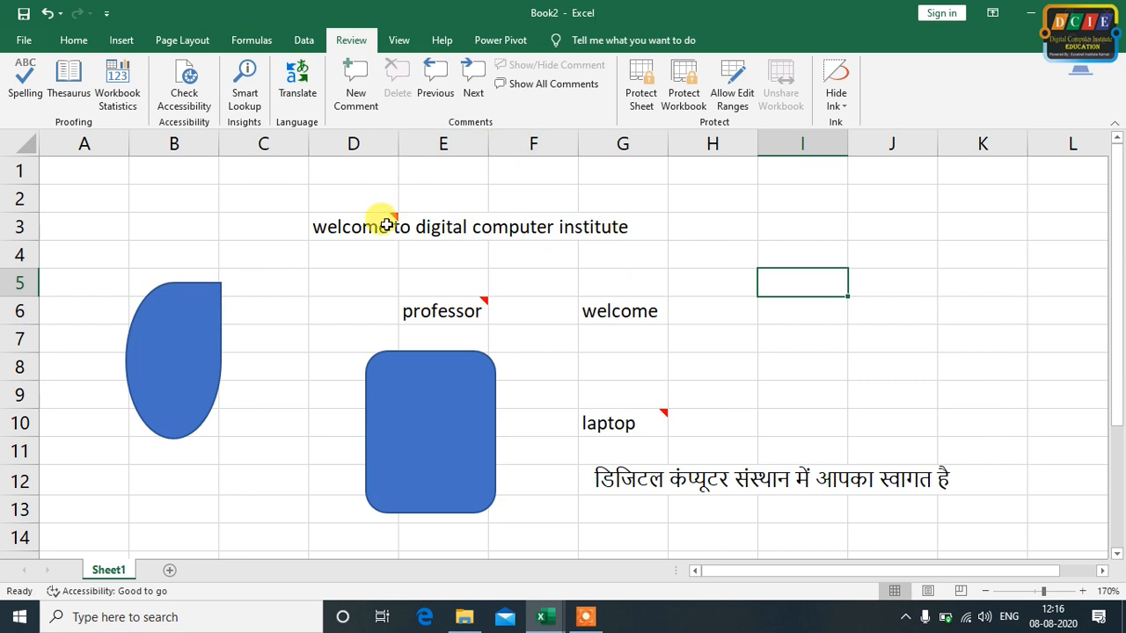
click(376, 218)
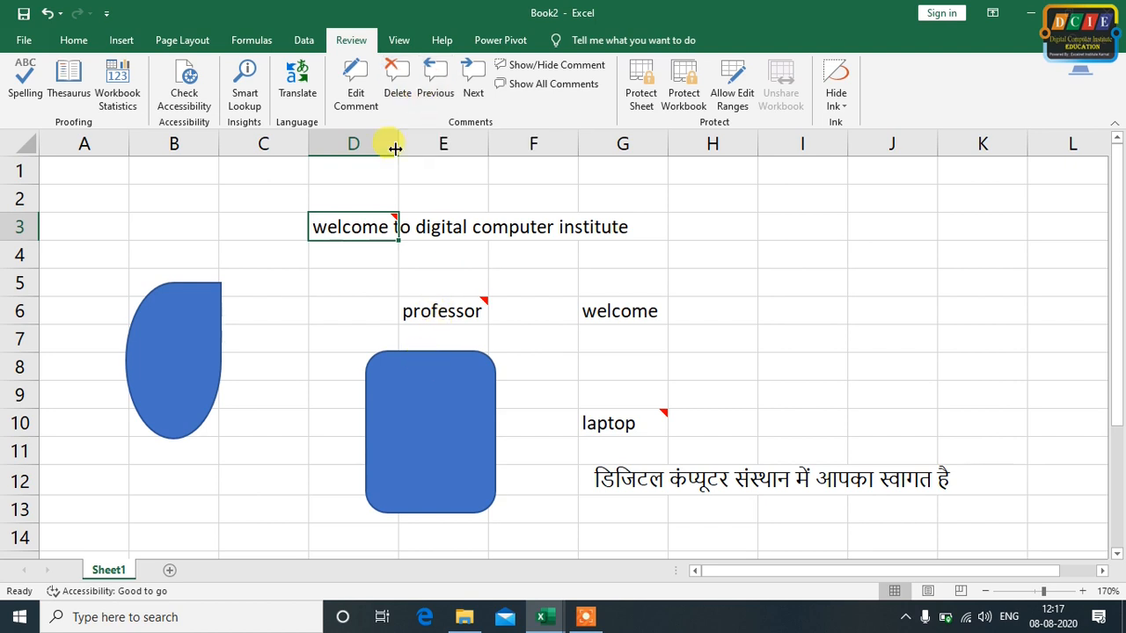
click(474, 70)
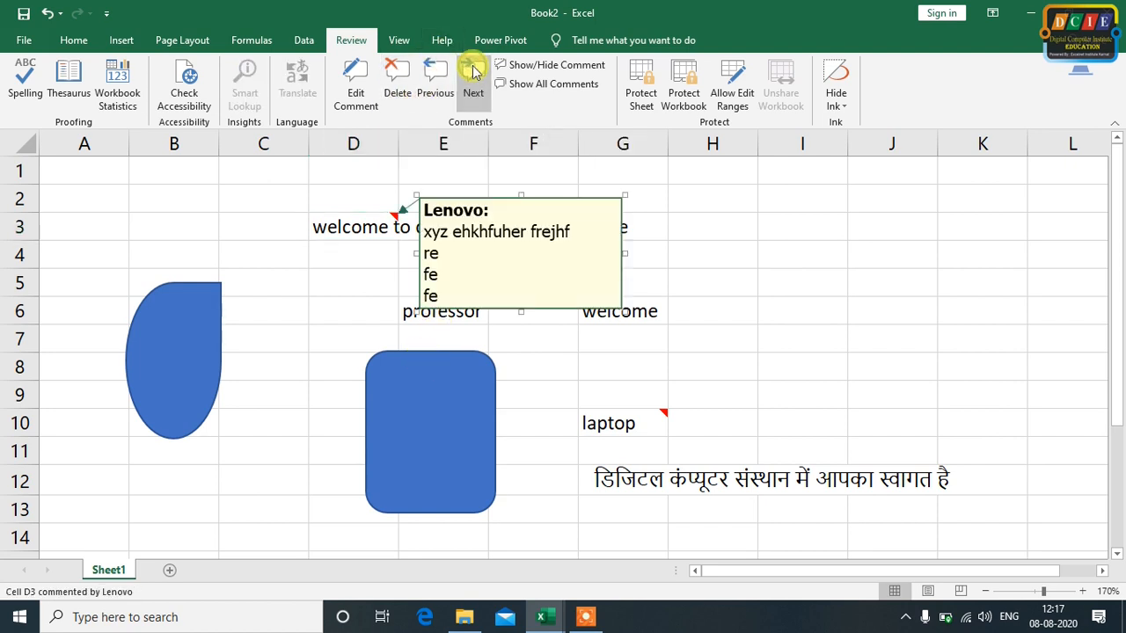
click(473, 70)
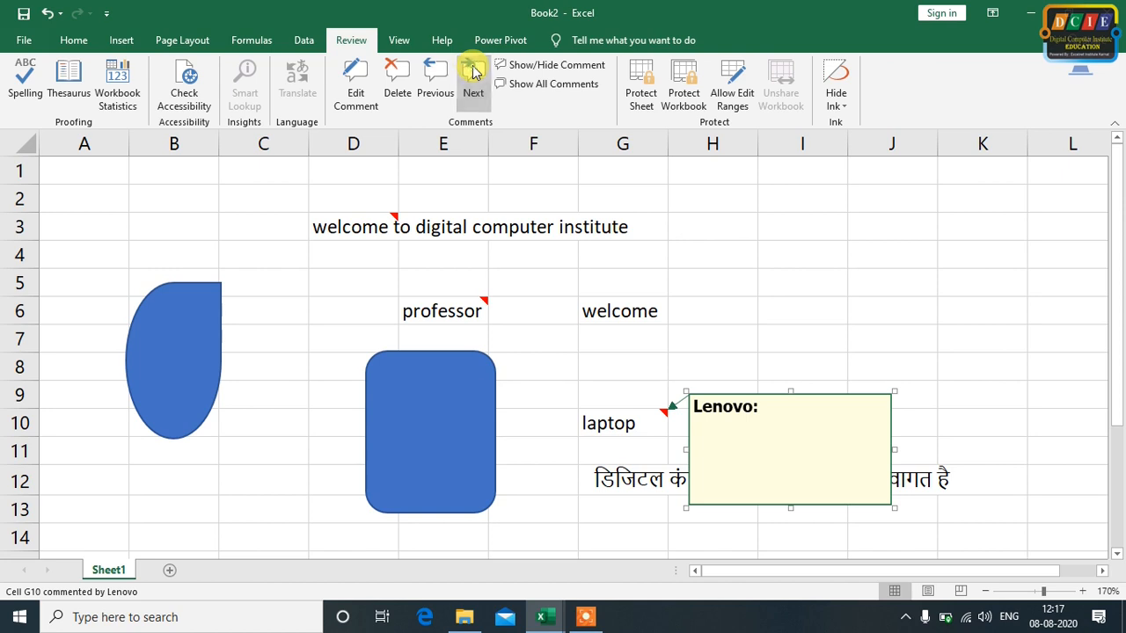
click(474, 70)
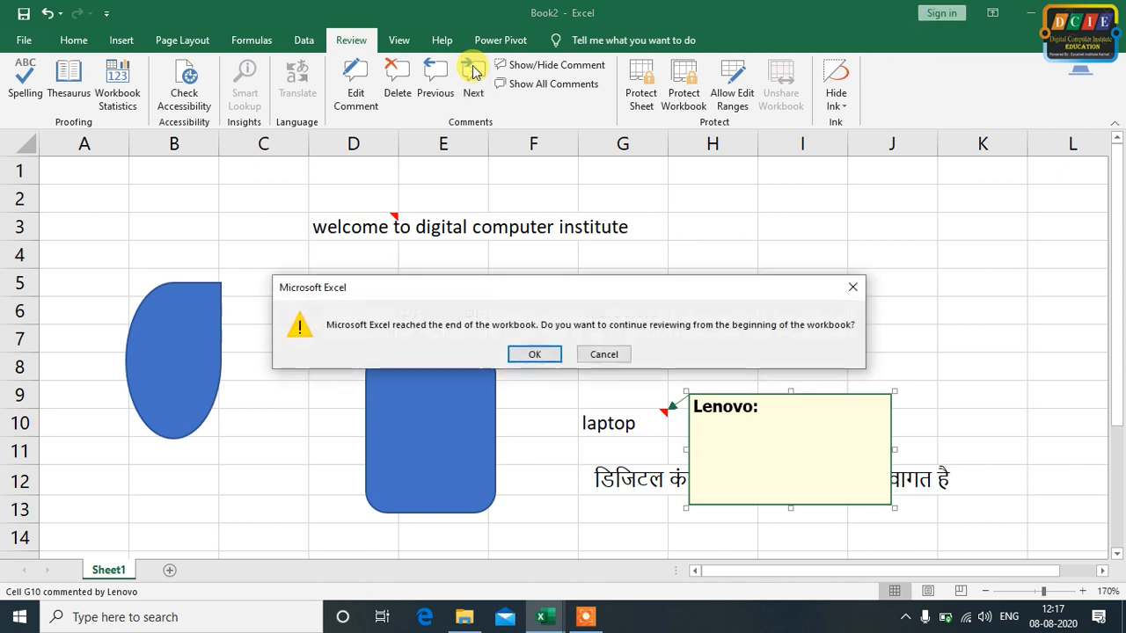
click(543, 356)
drag(537, 349, 637, 438)
click(726, 400)
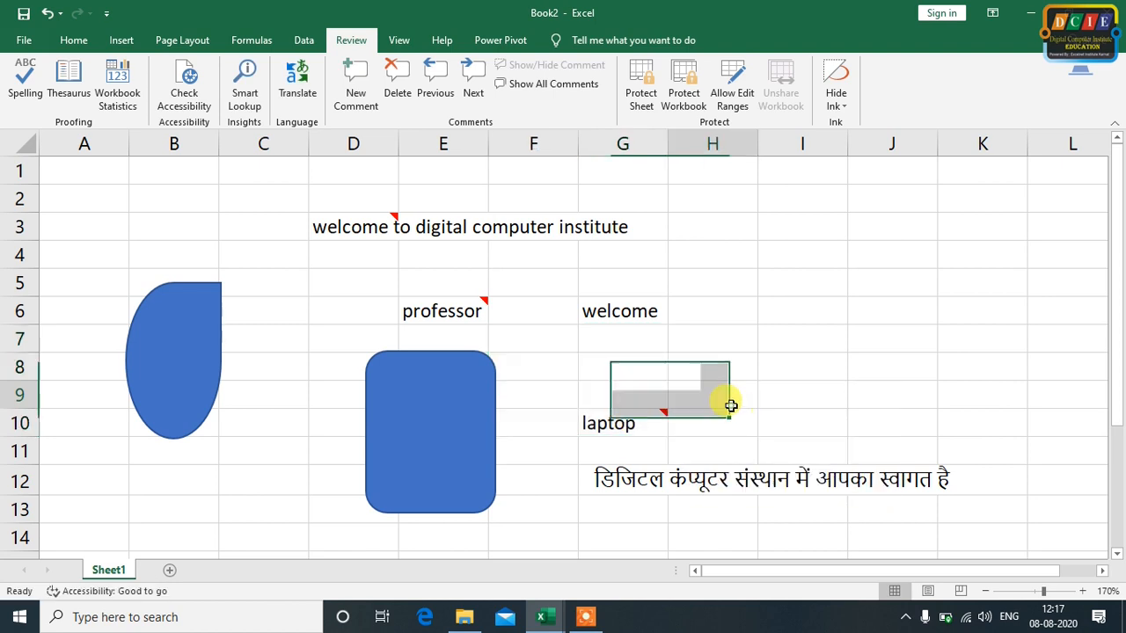
Review the comments in reverse order from cell G10 ("laptop"), continuing past the end-of-workbook prompt
click(639, 415)
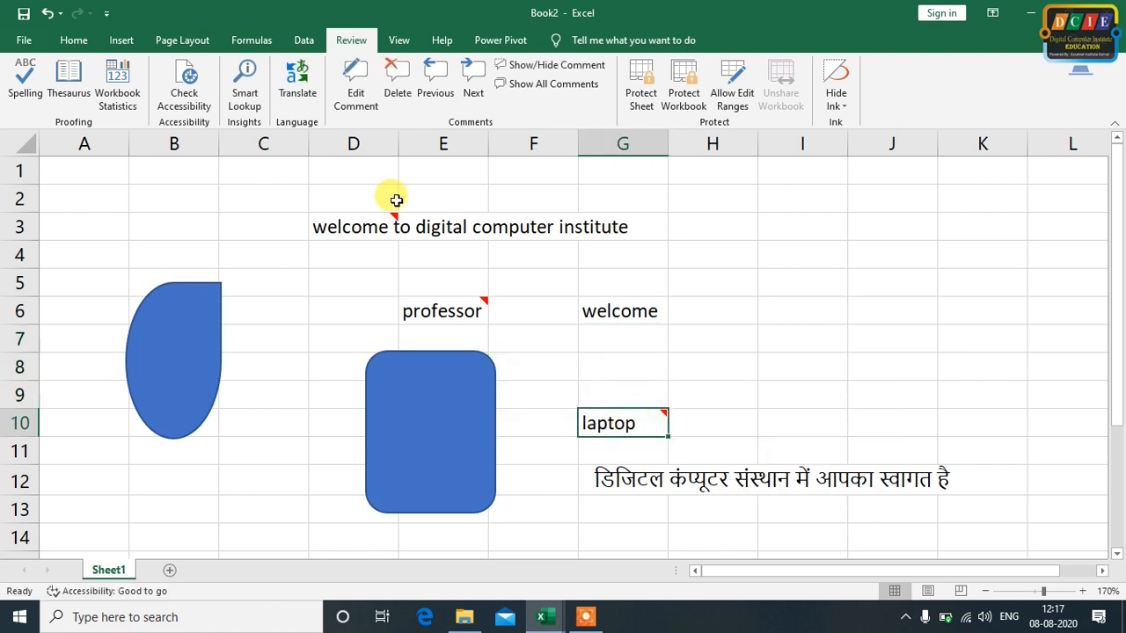
click(427, 74)
click(427, 73)
click(426, 73)
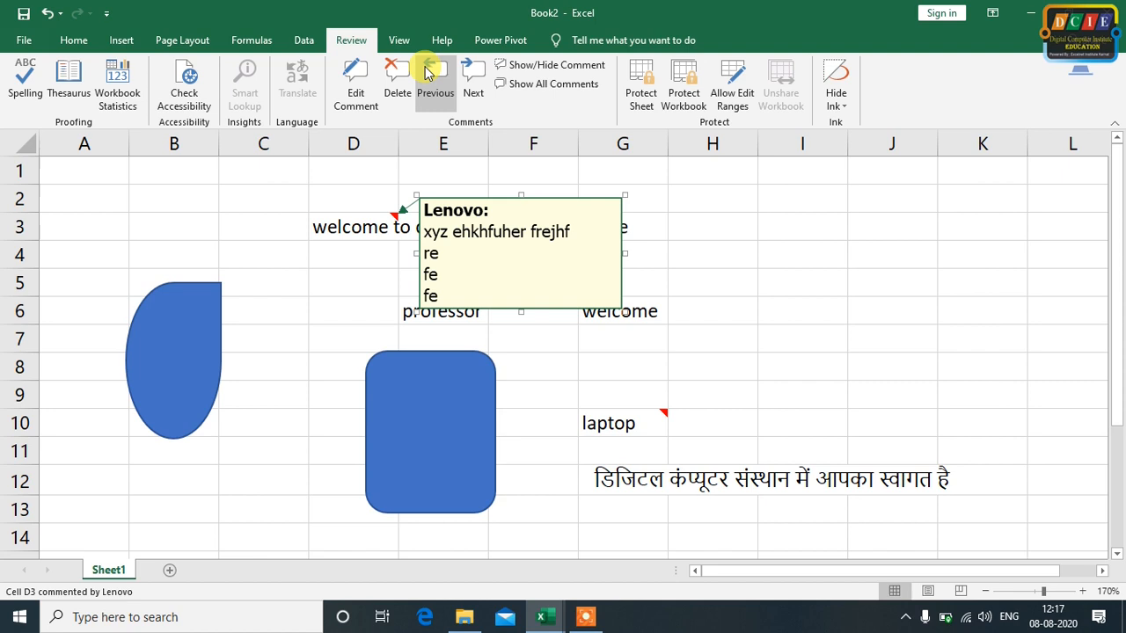
click(427, 74)
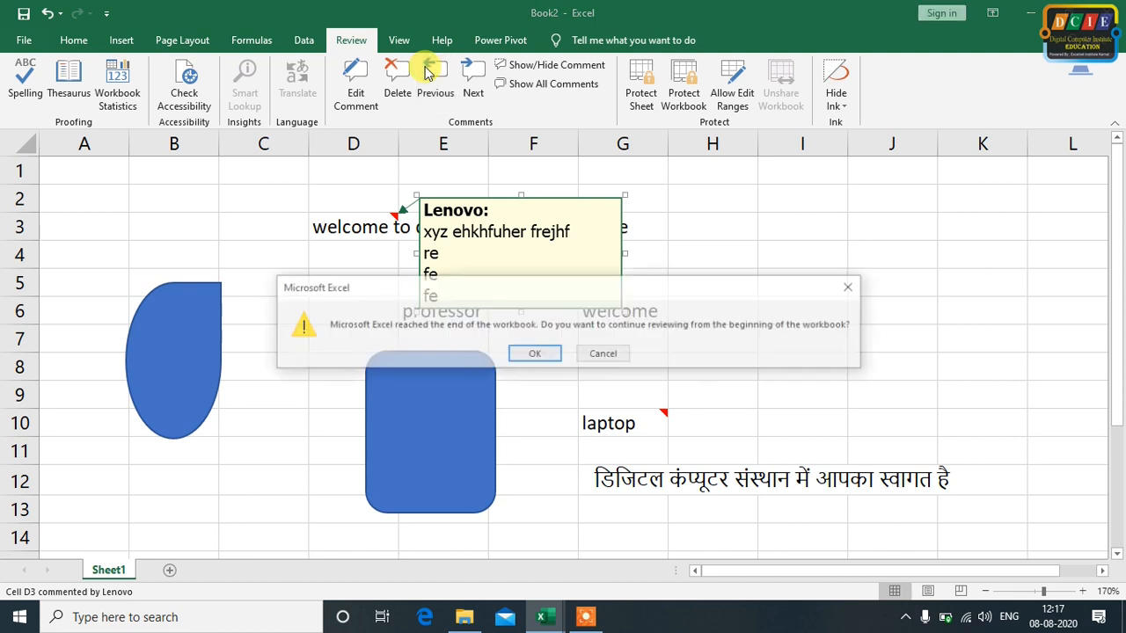
click(534, 356)
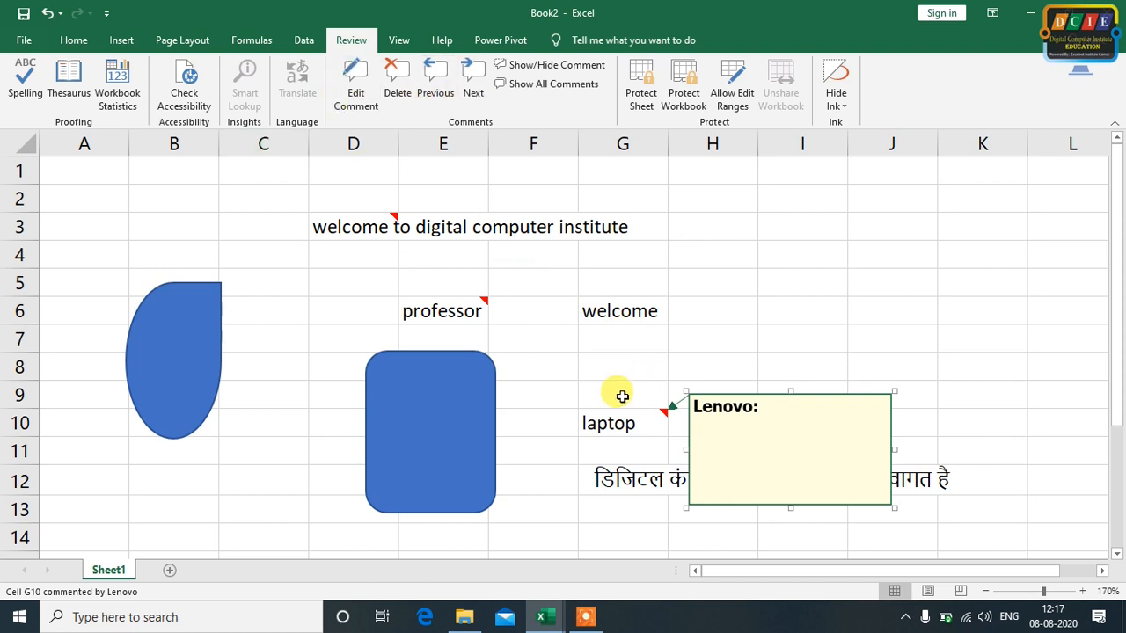
Keep the comment on cell E6 ("professor") displayed while selecting other cells
click(464, 306)
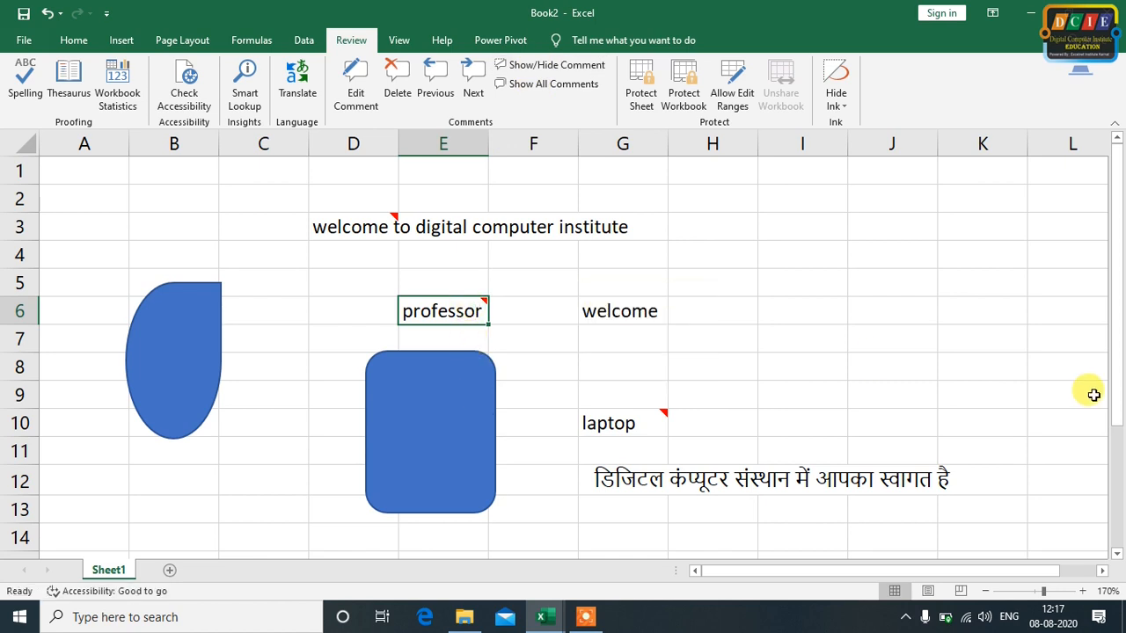
click(519, 65)
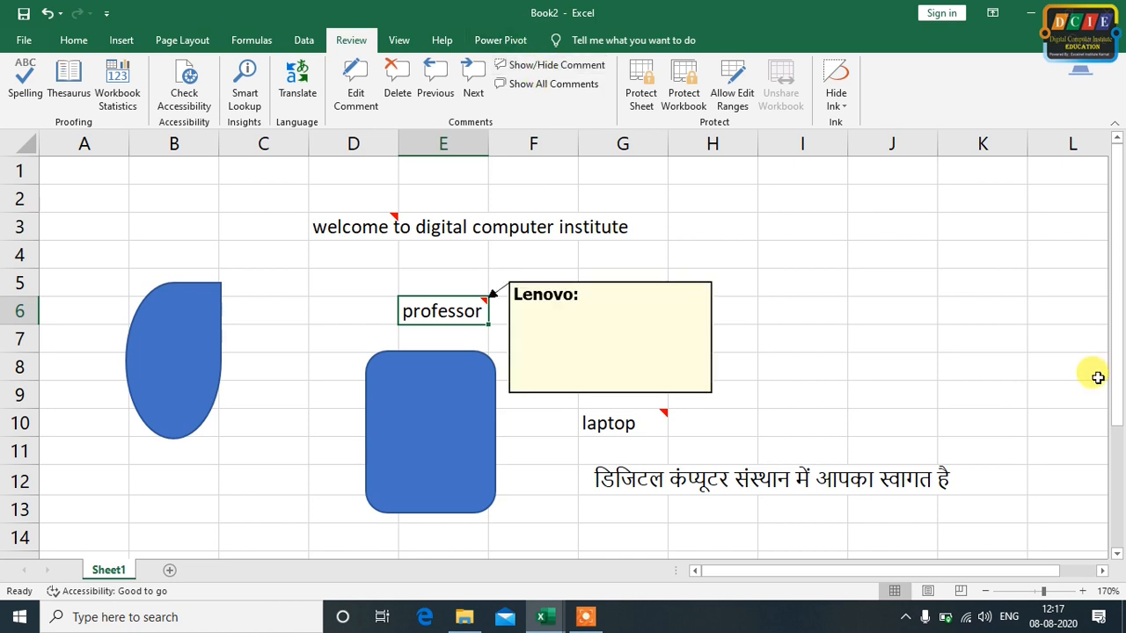
click(869, 300)
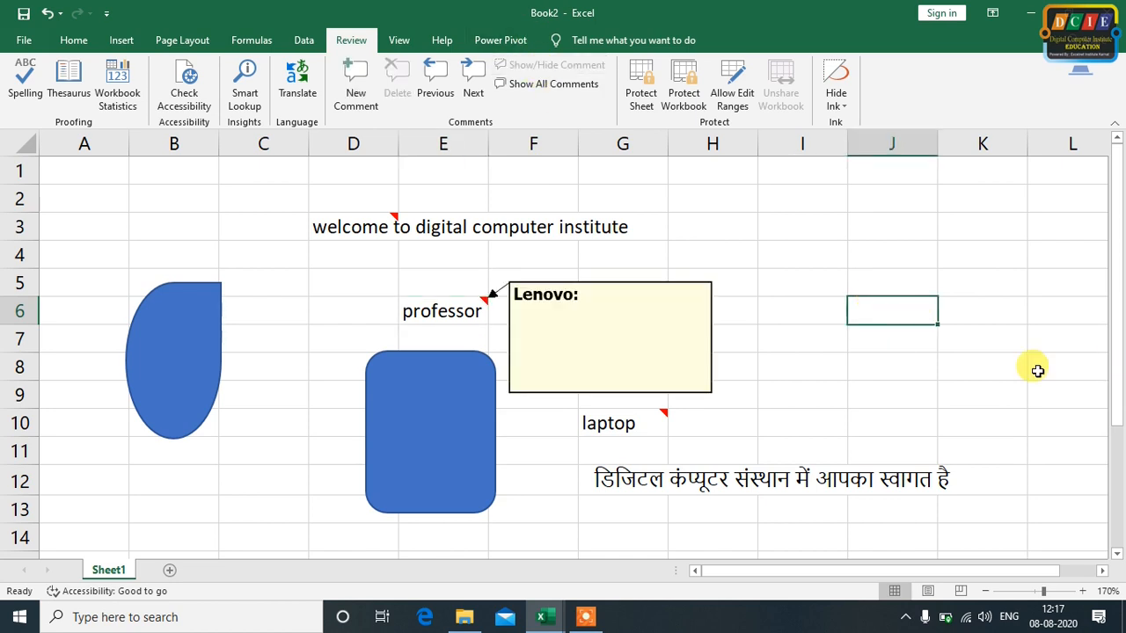
click(190, 199)
click(228, 452)
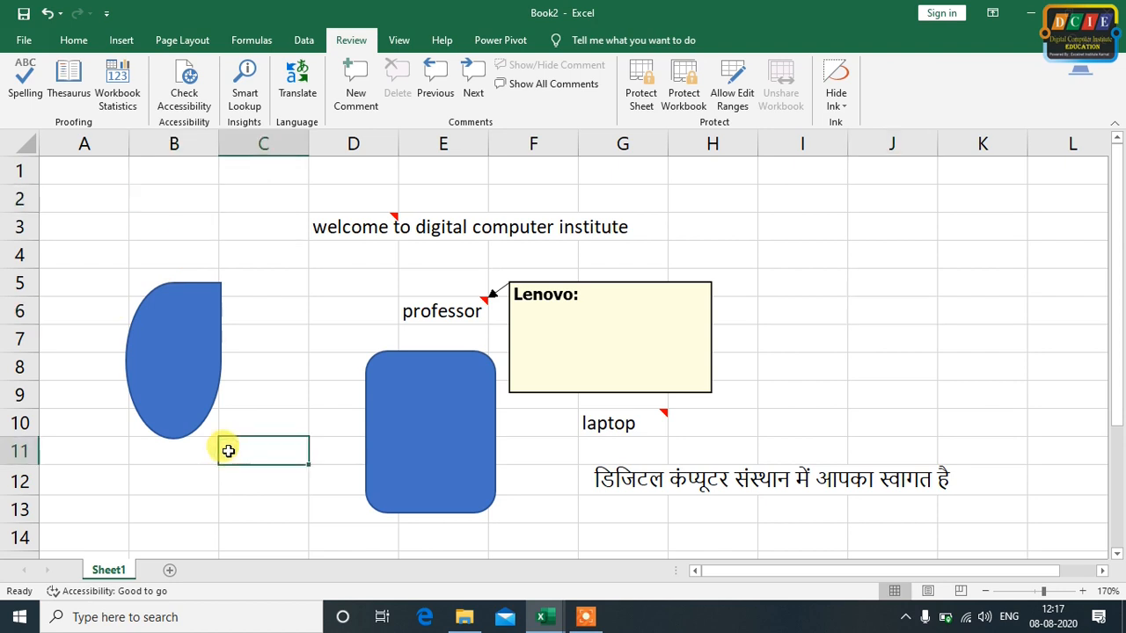
Hide the displayed comment on cell E6 ("professor")
click(434, 311)
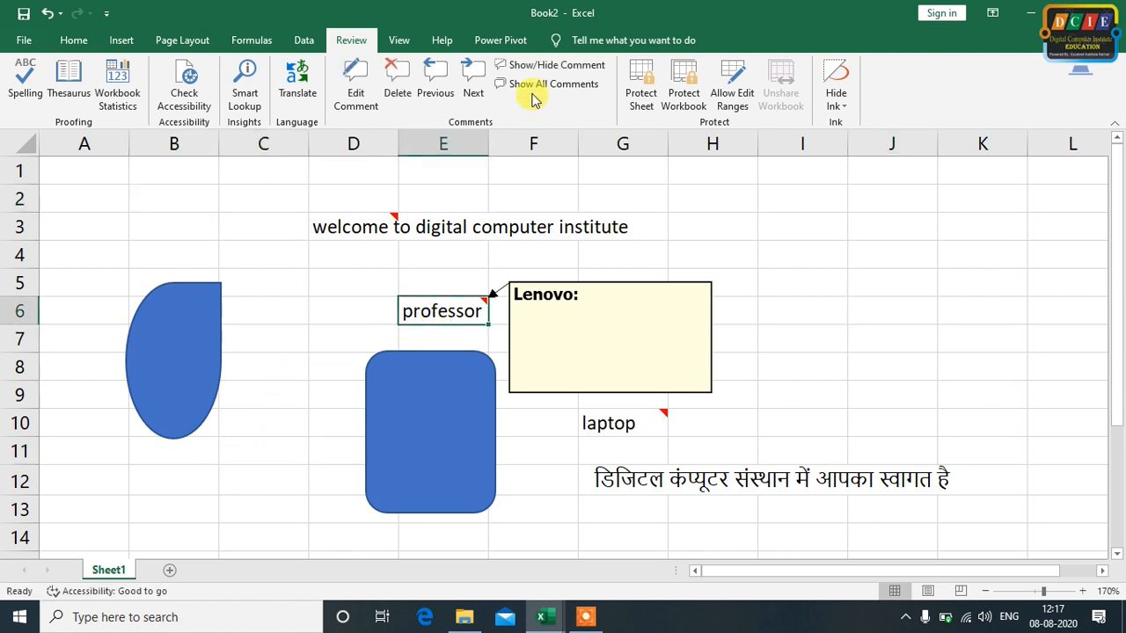
click(521, 66)
click(854, 282)
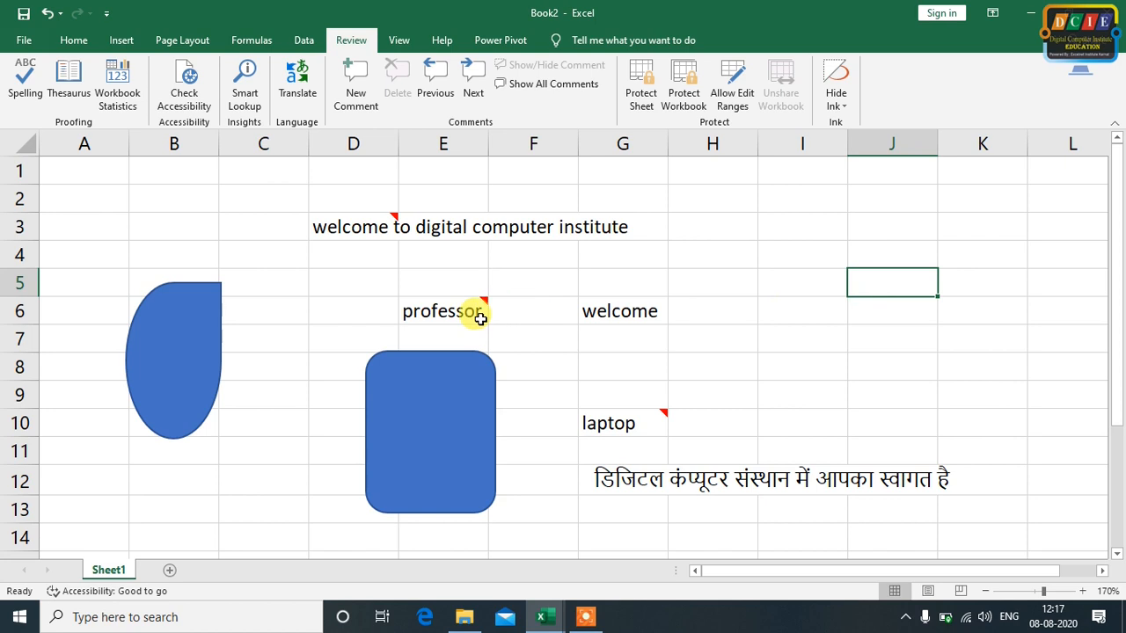
click(292, 364)
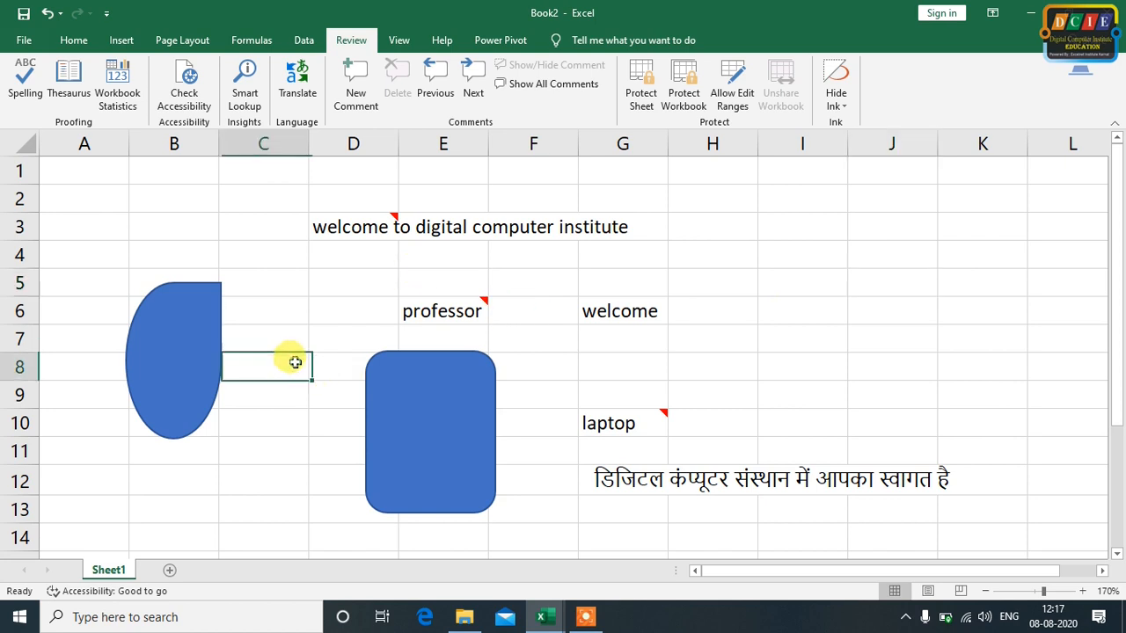
Switch the display of all comments on the sheet on and off several times, leaving them hidden
click(549, 84)
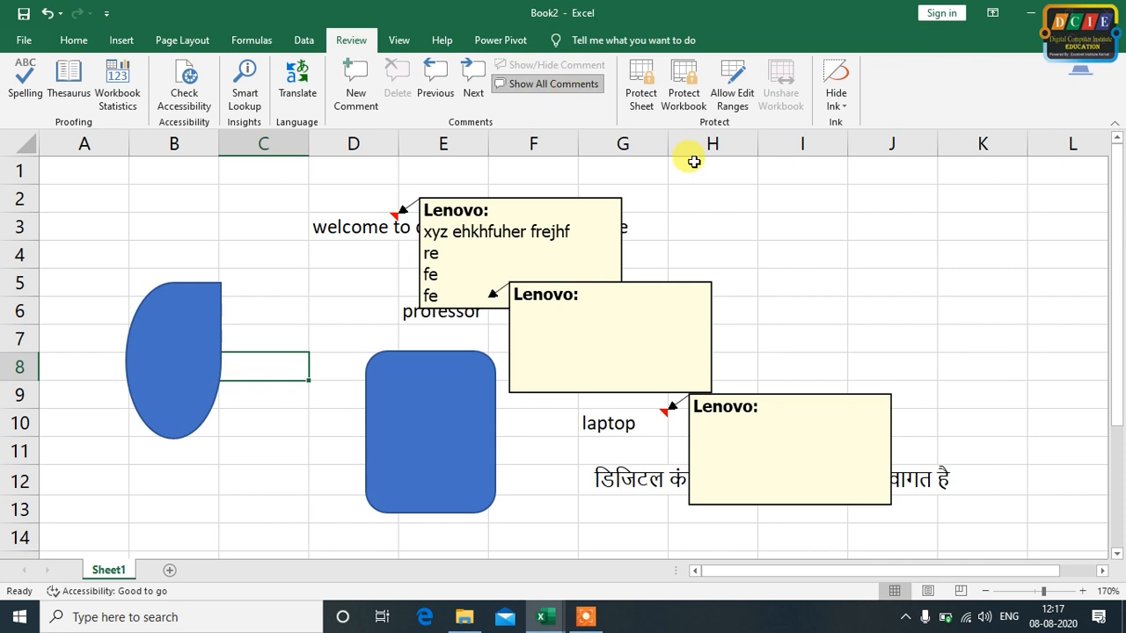
click(801, 283)
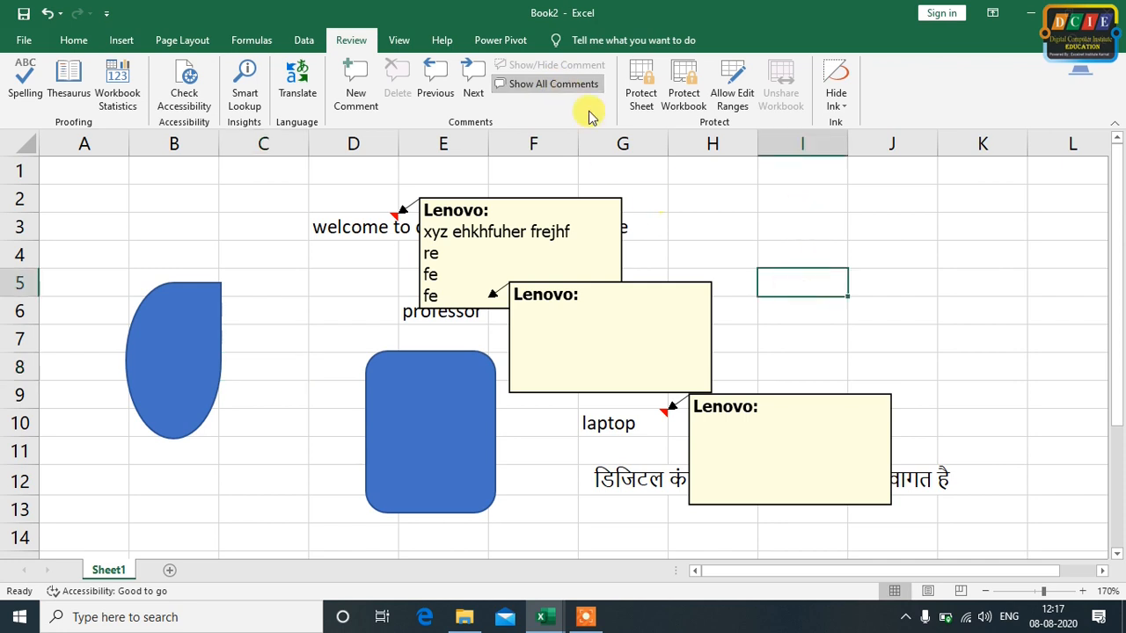
click(549, 84)
click(550, 85)
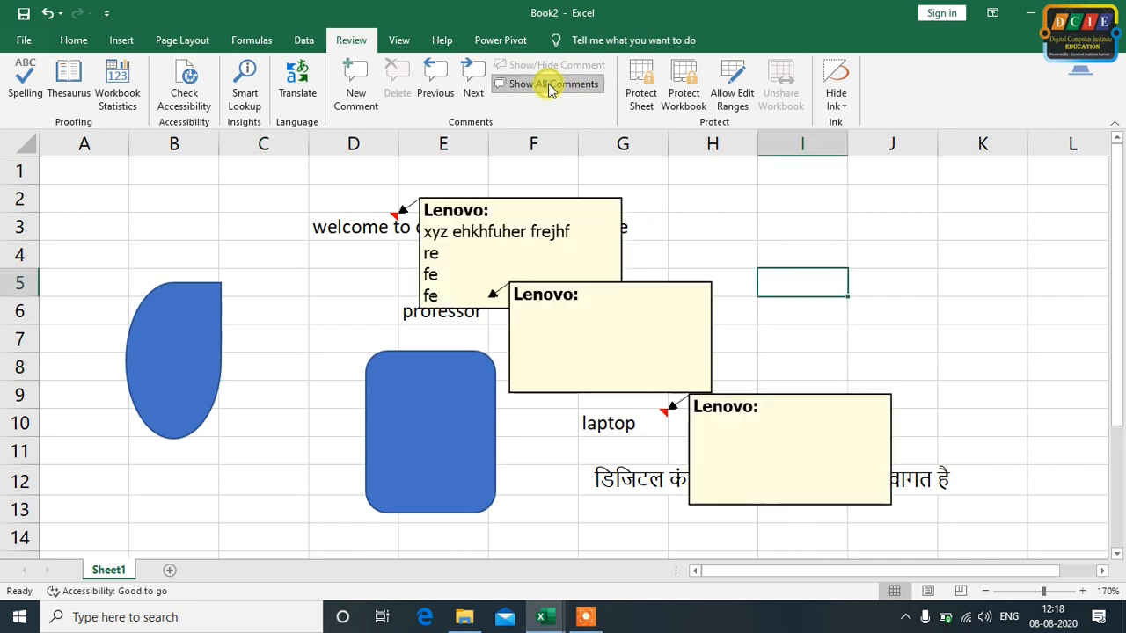
click(550, 84)
click(549, 85)
click(550, 84)
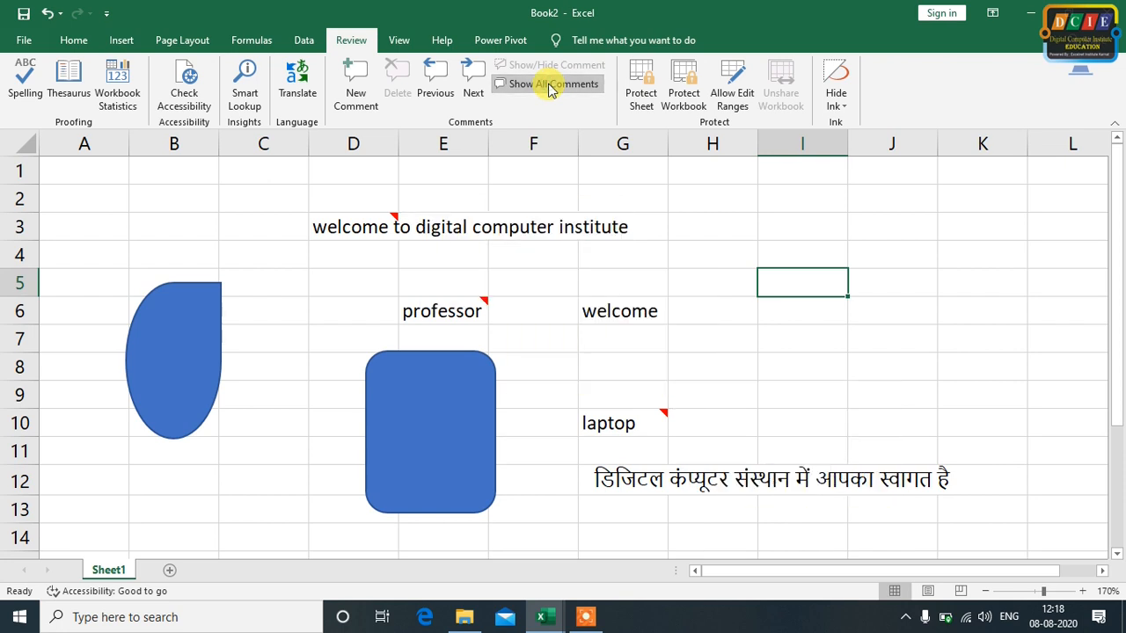
Delete the comment from cell E6 ("professor")
click(444, 311)
click(397, 85)
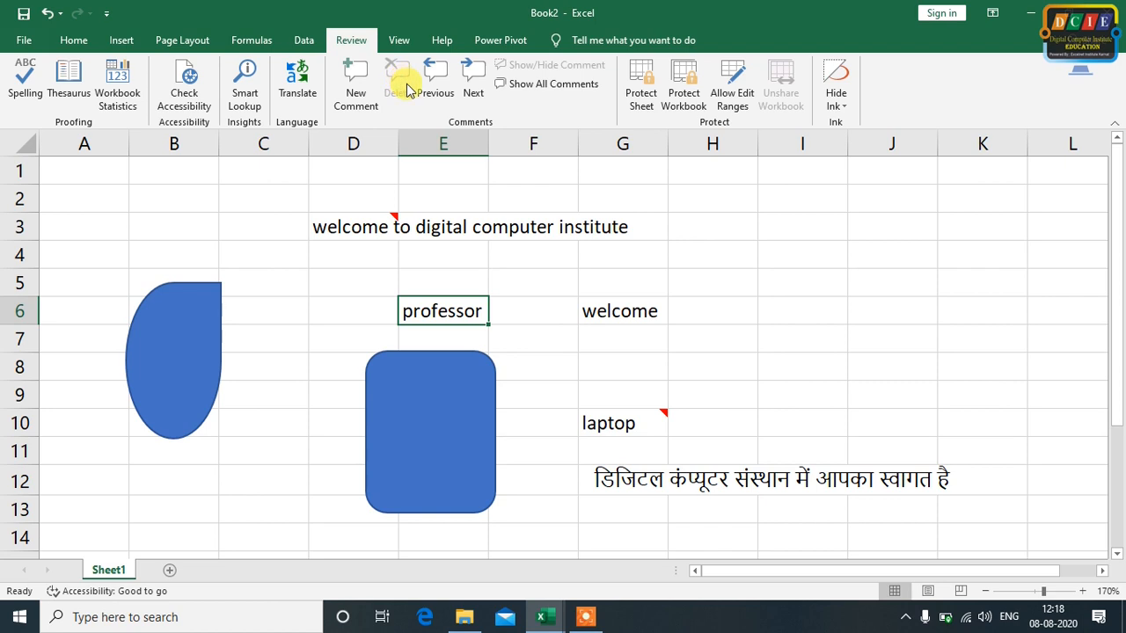
click(585, 291)
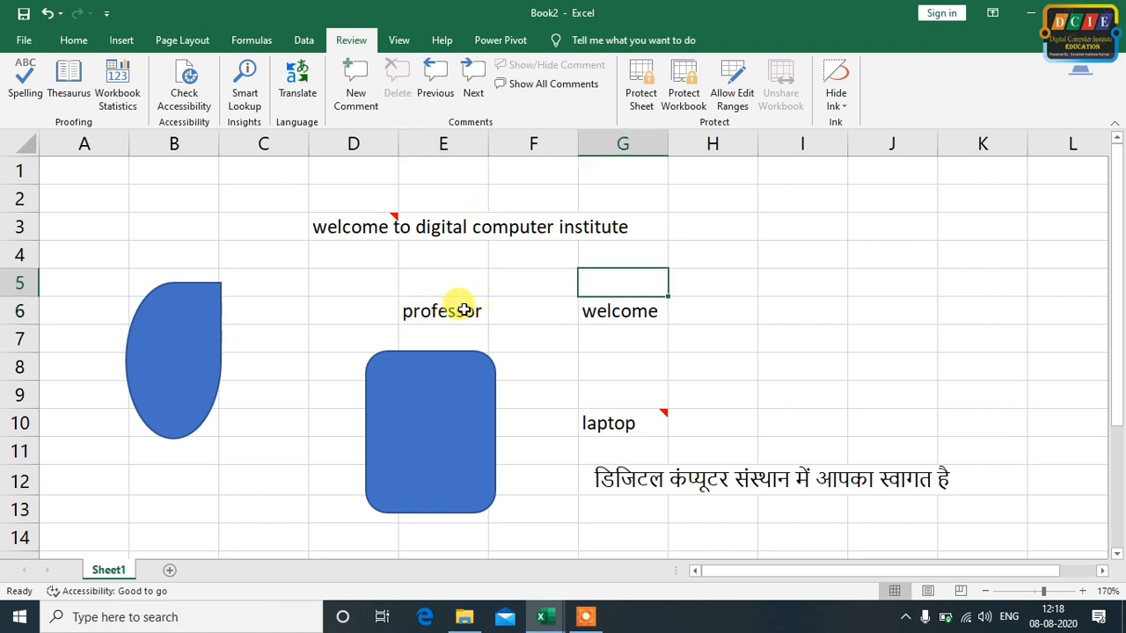
click(953, 312)
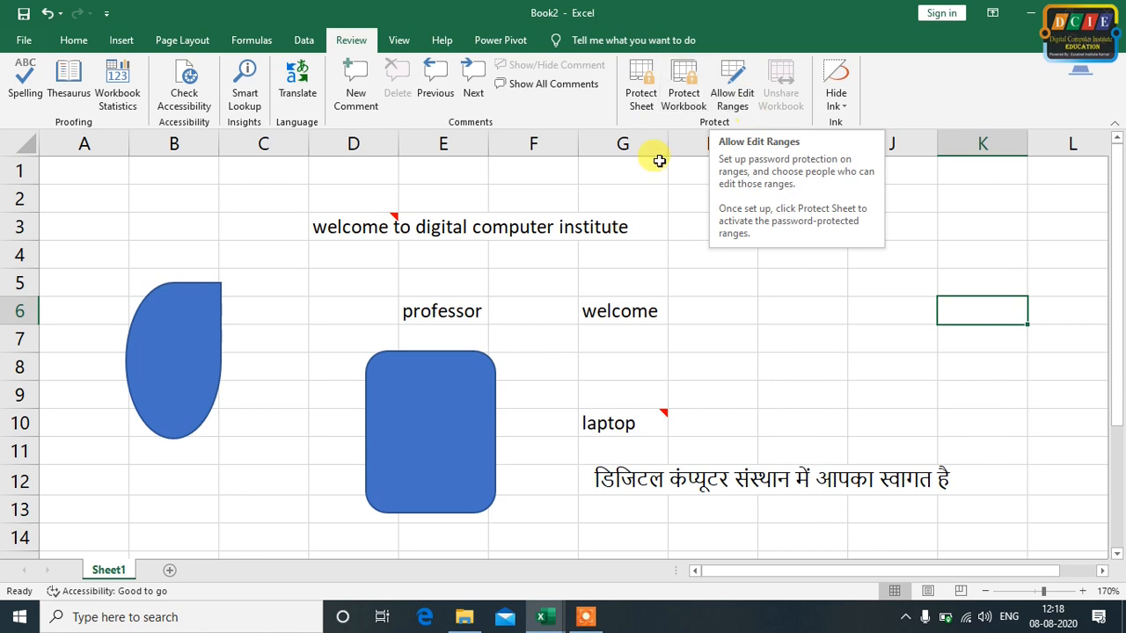
Add a second worksheet to the workbook and return to Sheet1
click(684, 361)
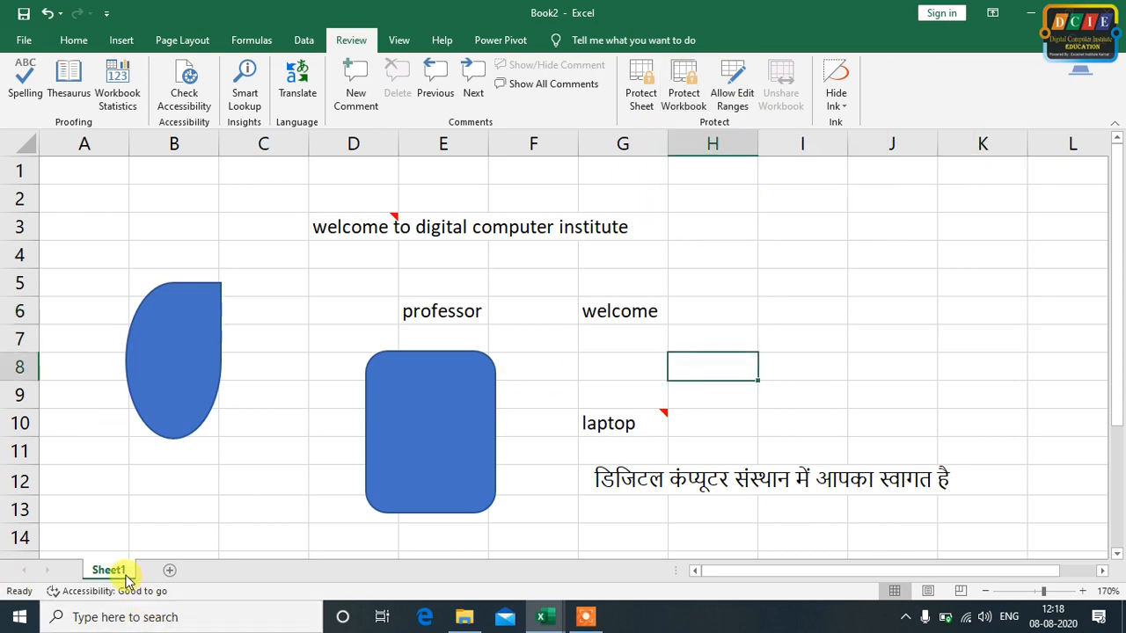
click(170, 572)
click(109, 570)
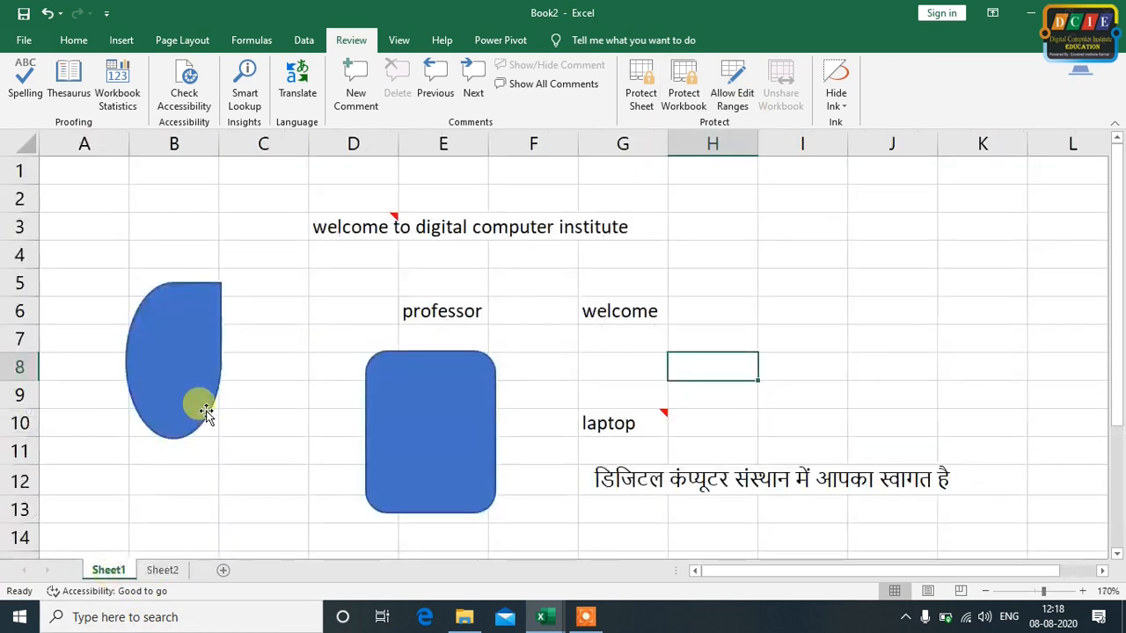
click(283, 370)
click(778, 344)
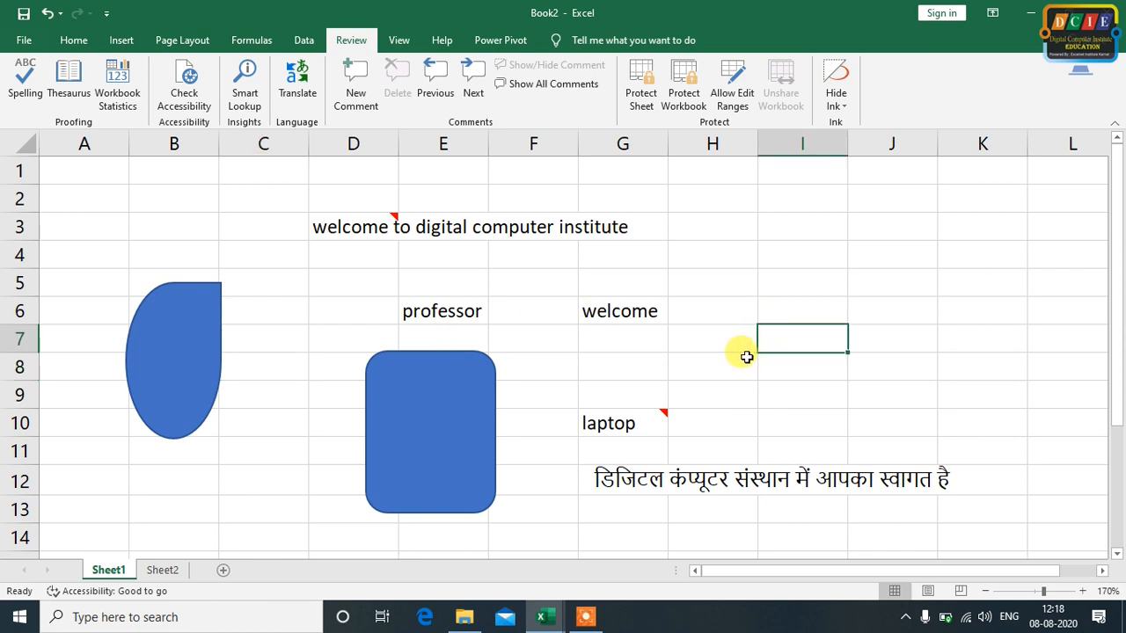
click(745, 359)
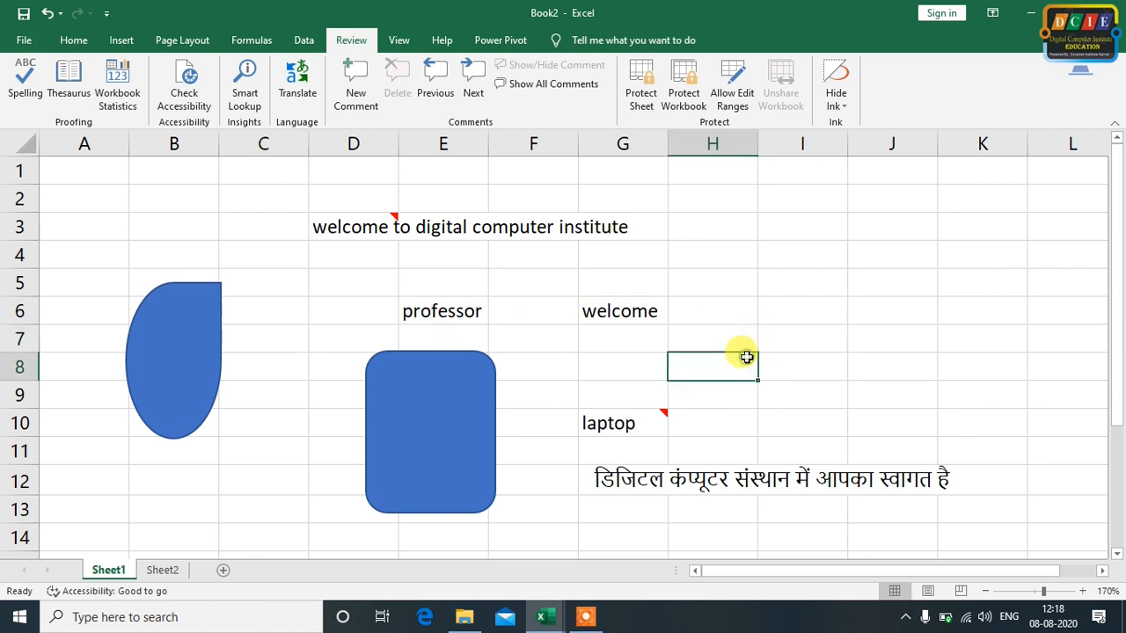
Start protecting Sheet1, allowing all users to format cells, columns and rows and to insert columns and rows
click(645, 104)
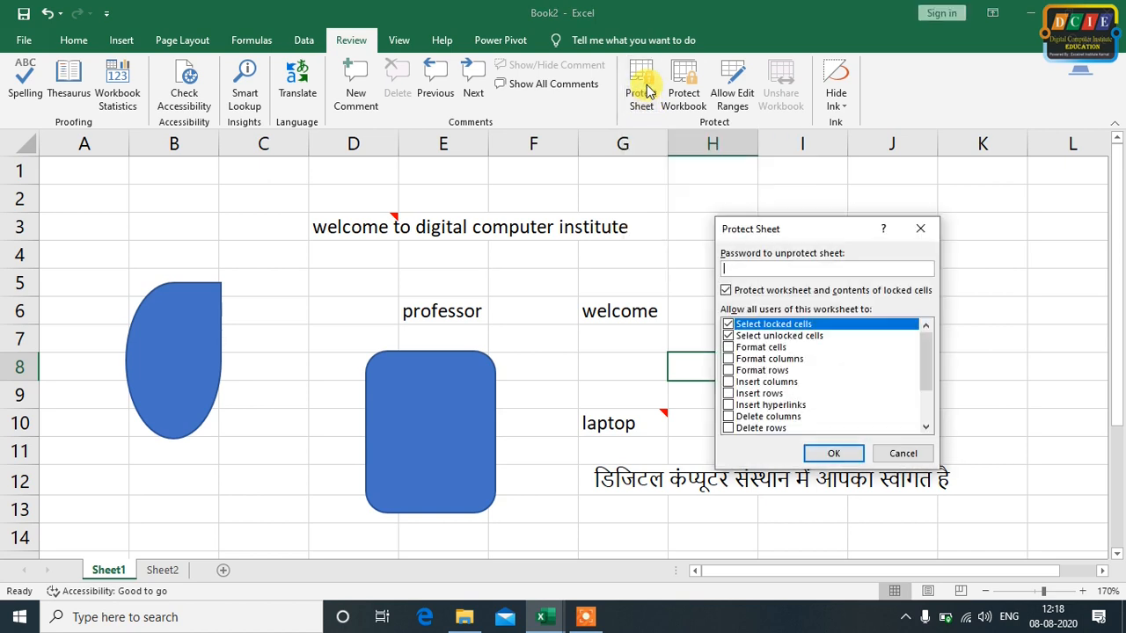
drag(766, 233, 745, 209)
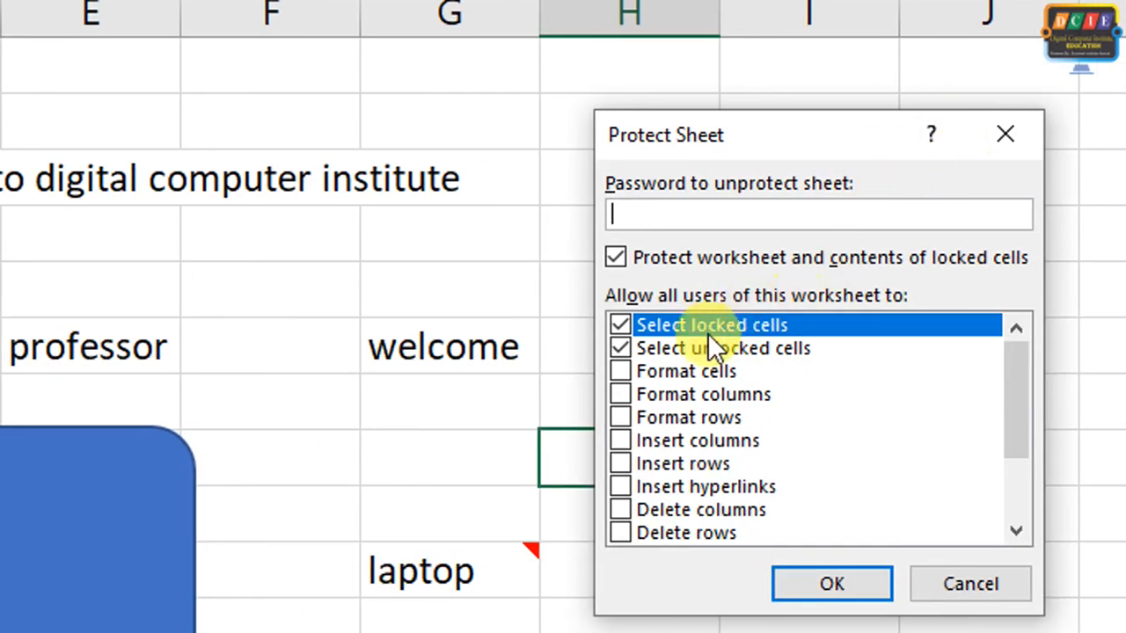
click(633, 369)
click(622, 374)
click(627, 392)
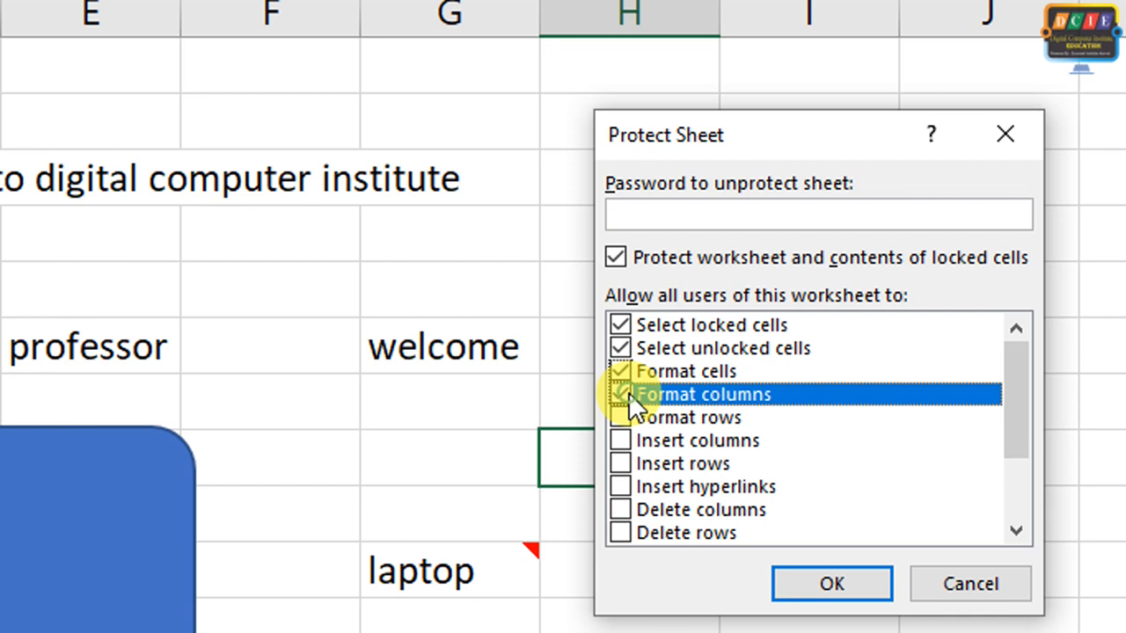
click(630, 471)
click(616, 441)
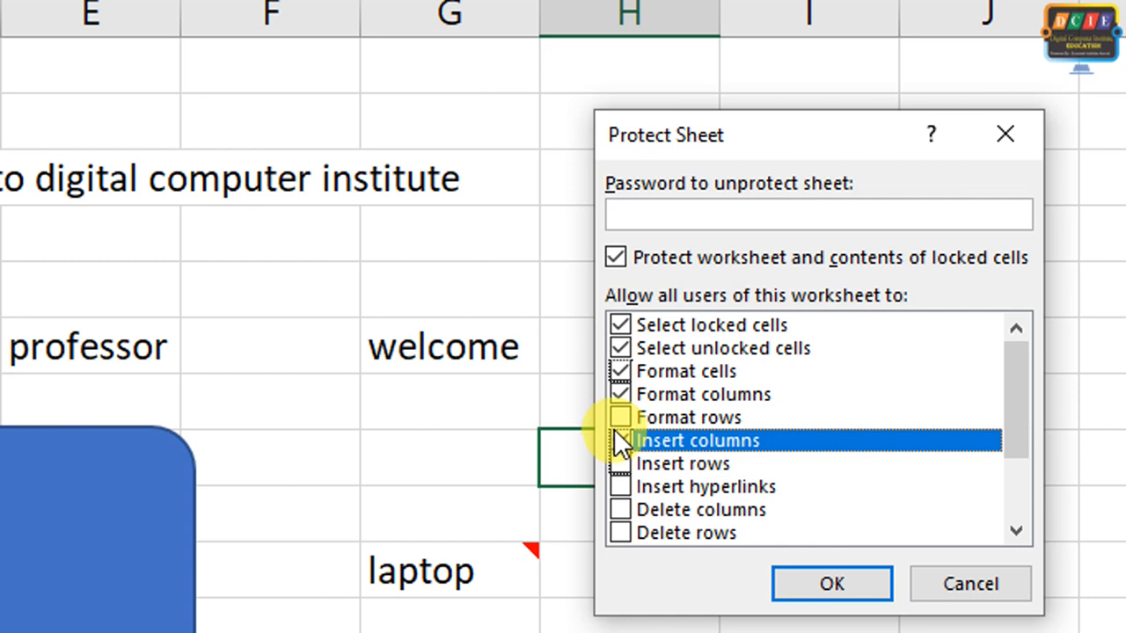
click(615, 418)
click(619, 421)
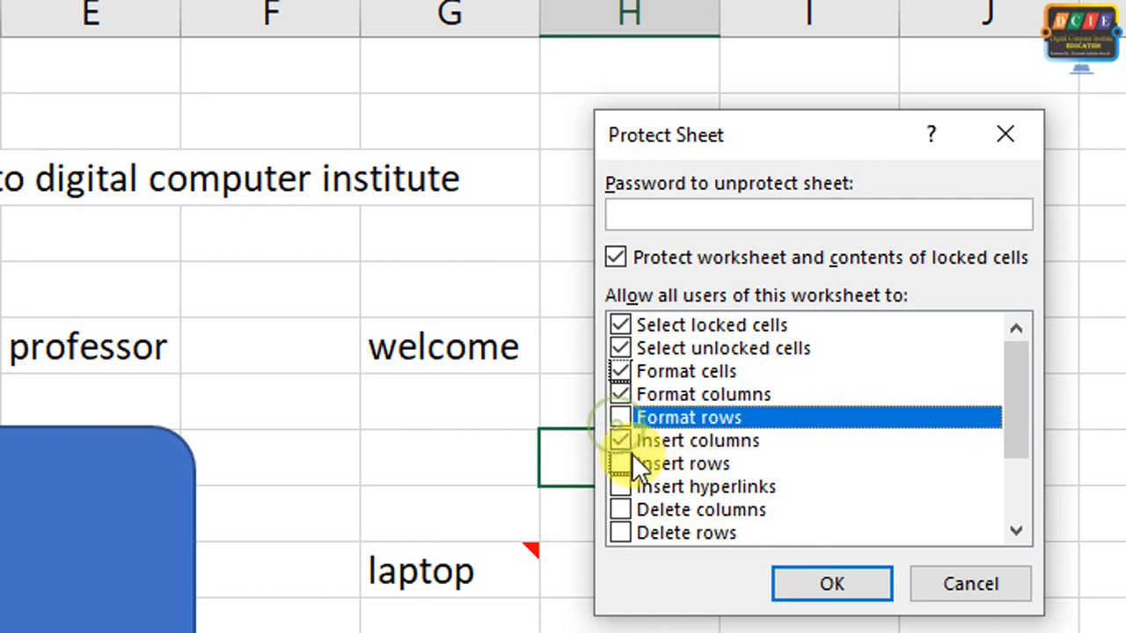
click(621, 419)
click(622, 465)
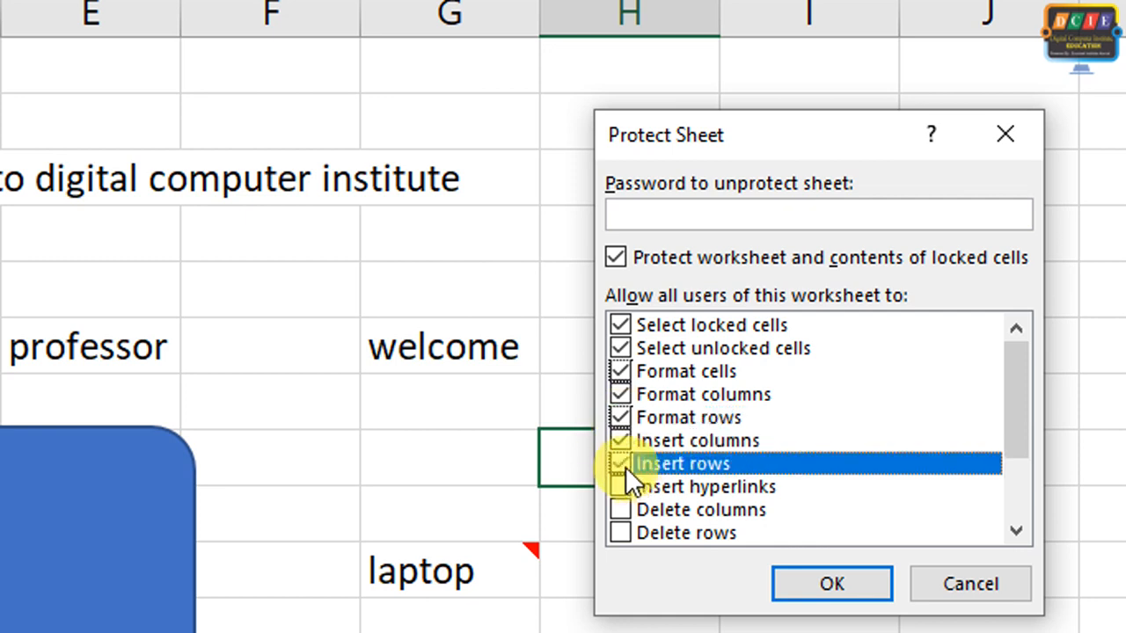
Allow inserting hyperlinks, deleting columns and rows, sorting, using AutoFilter, PivotTable & PivotChart, and editing objects and scenarios on the protected sheet
click(626, 486)
click(626, 510)
click(622, 532)
scroll(675, 468, down, 2)
click(629, 441)
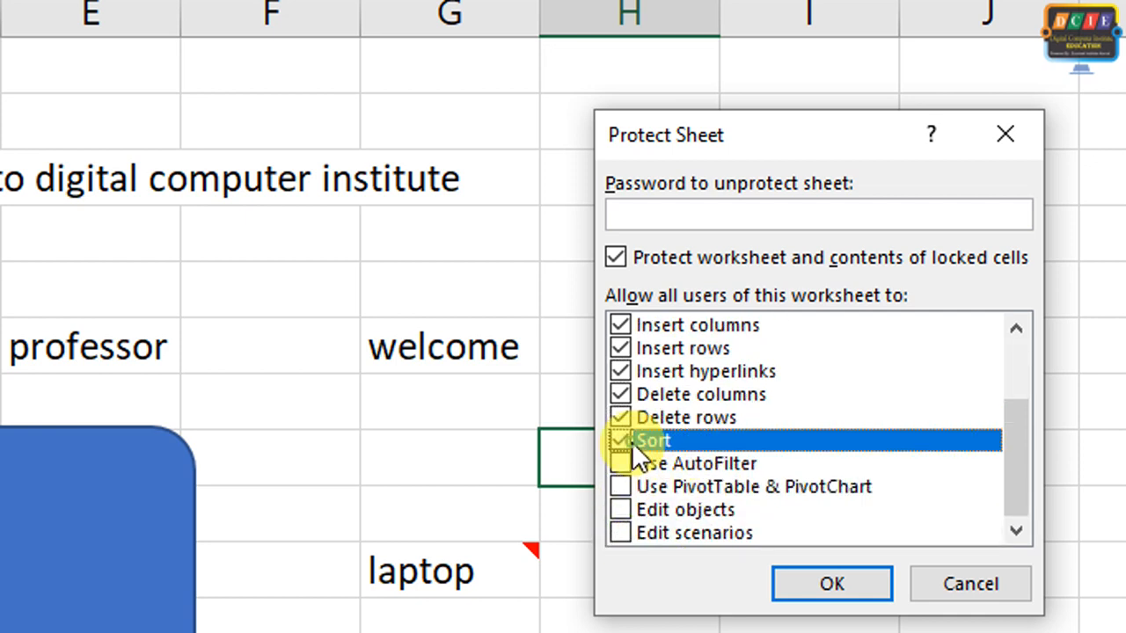
click(629, 463)
click(623, 485)
click(621, 467)
click(630, 489)
click(623, 488)
click(625, 509)
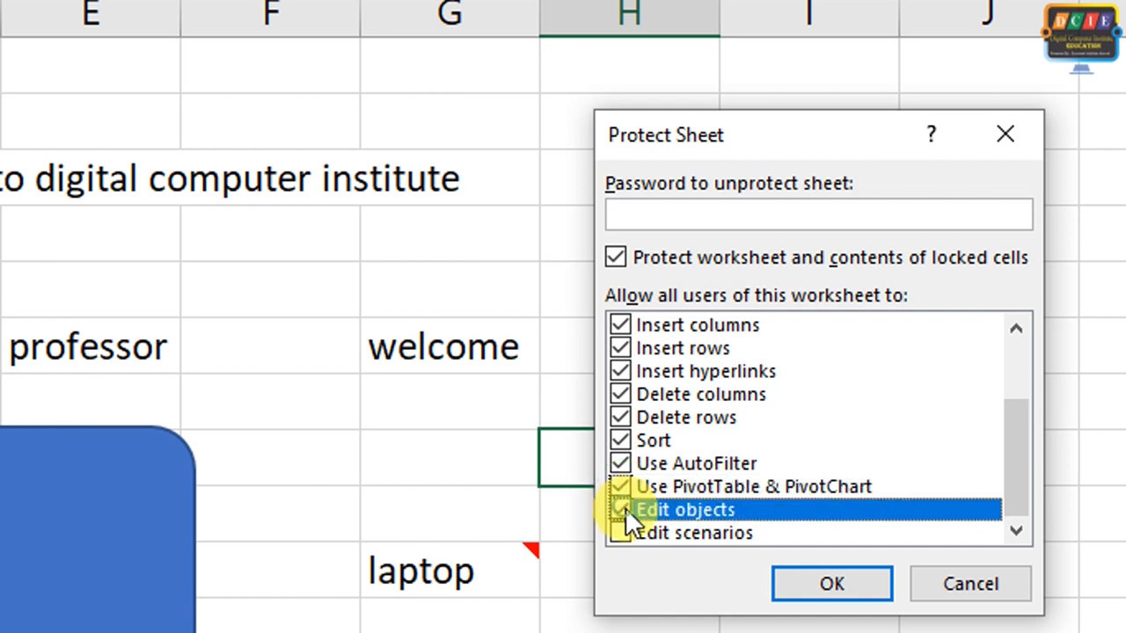
click(624, 532)
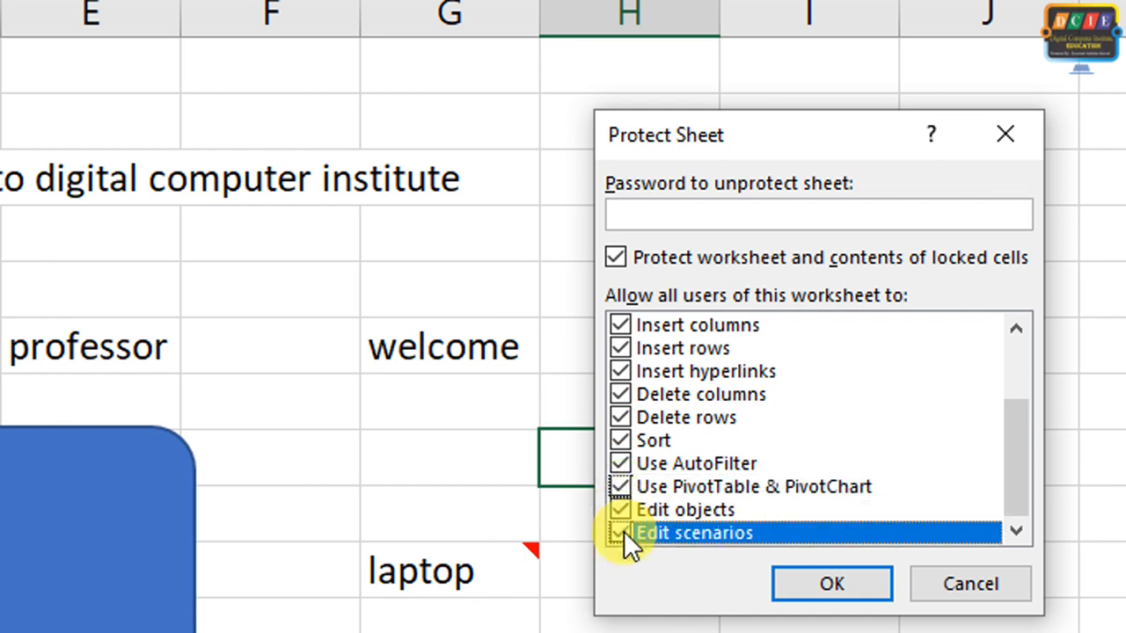
Enter the password to unprotect the sheet, reenter it for confirmation, and apply the protection to Sheet1
click(732, 220)
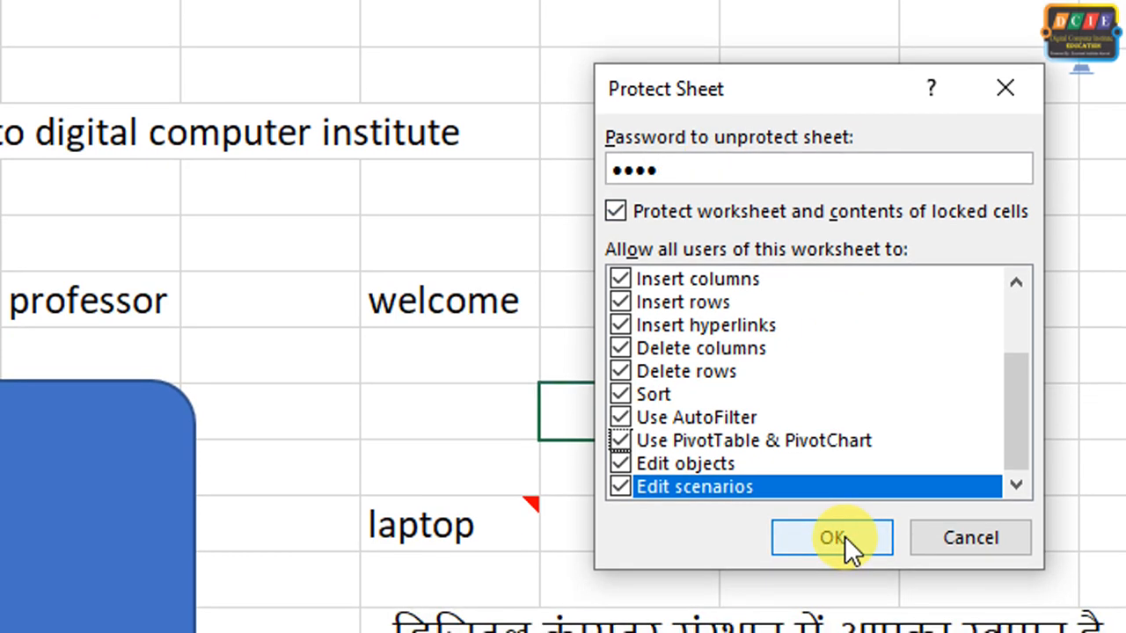
click(843, 581)
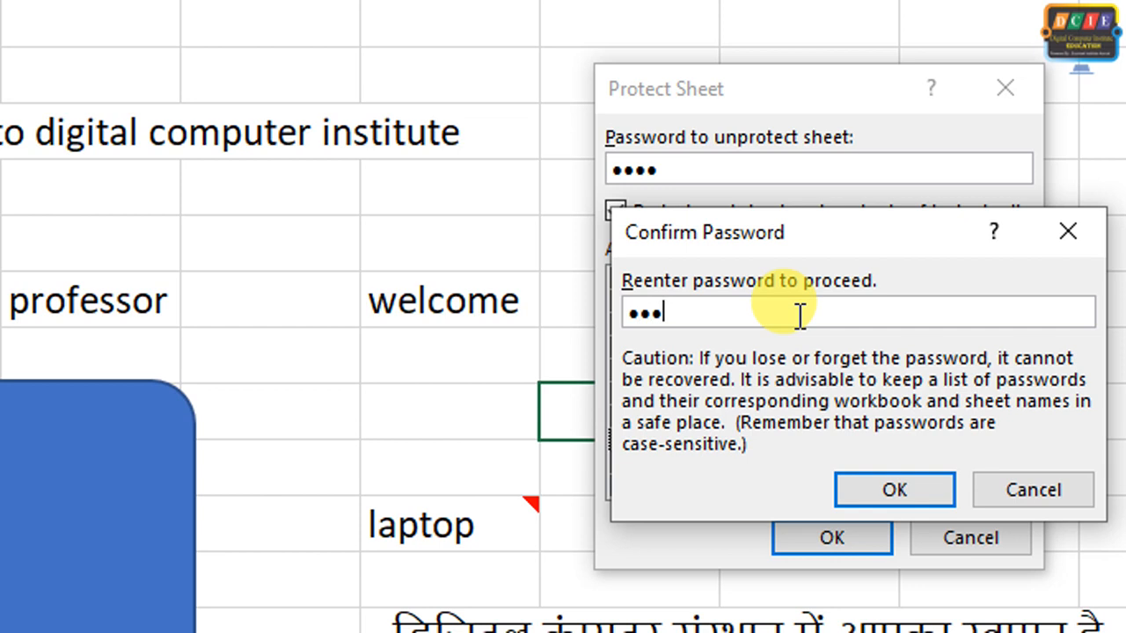
click(895, 465)
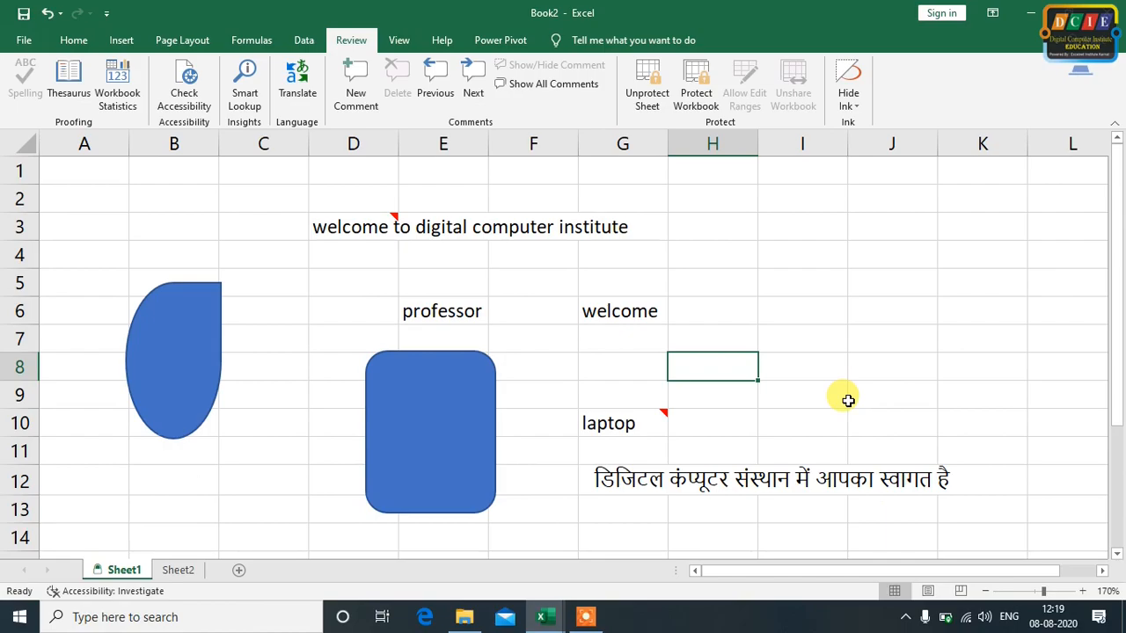
Try to enter "a" in cell C5 and to delete the text in cell E6 on the protected sheet
click(276, 282)
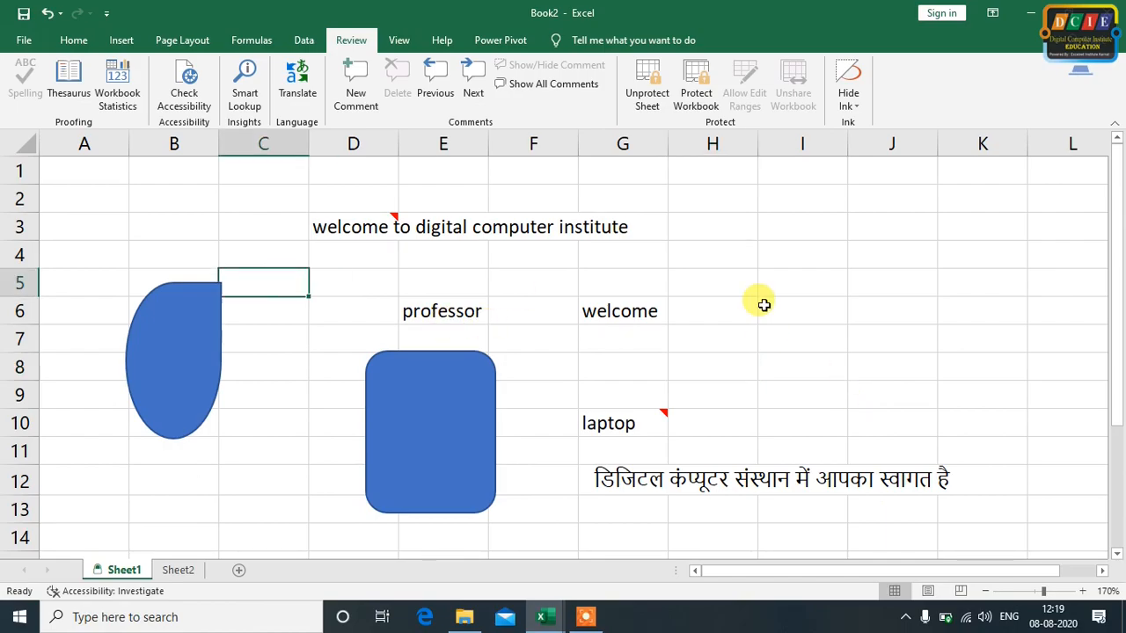
key(a)
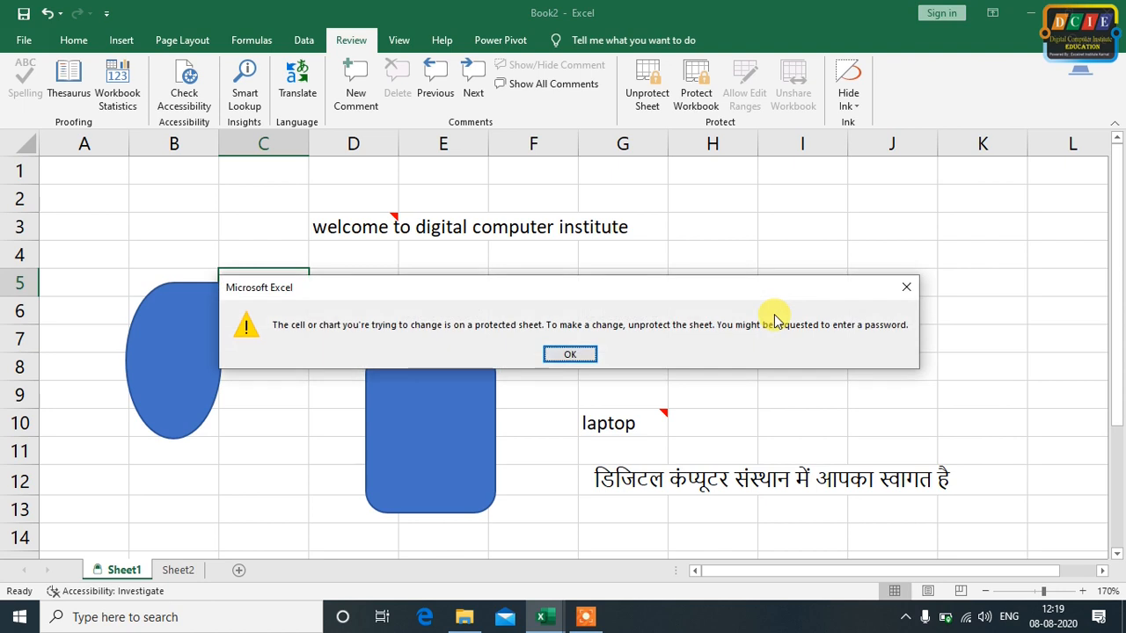
click(570, 354)
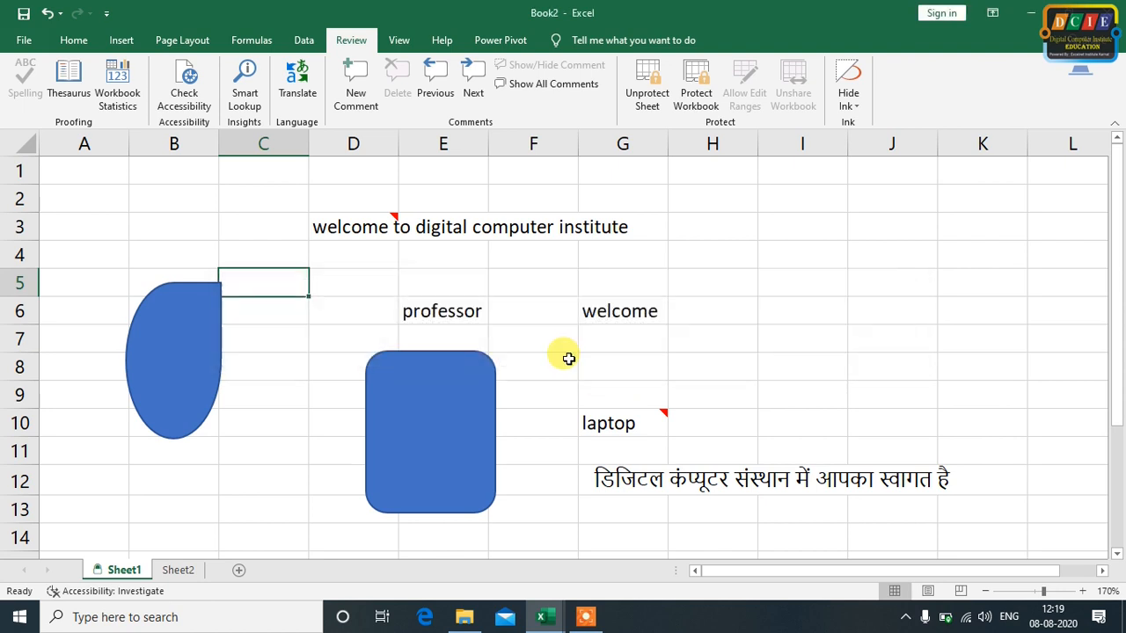
click(475, 306)
key(Delete)
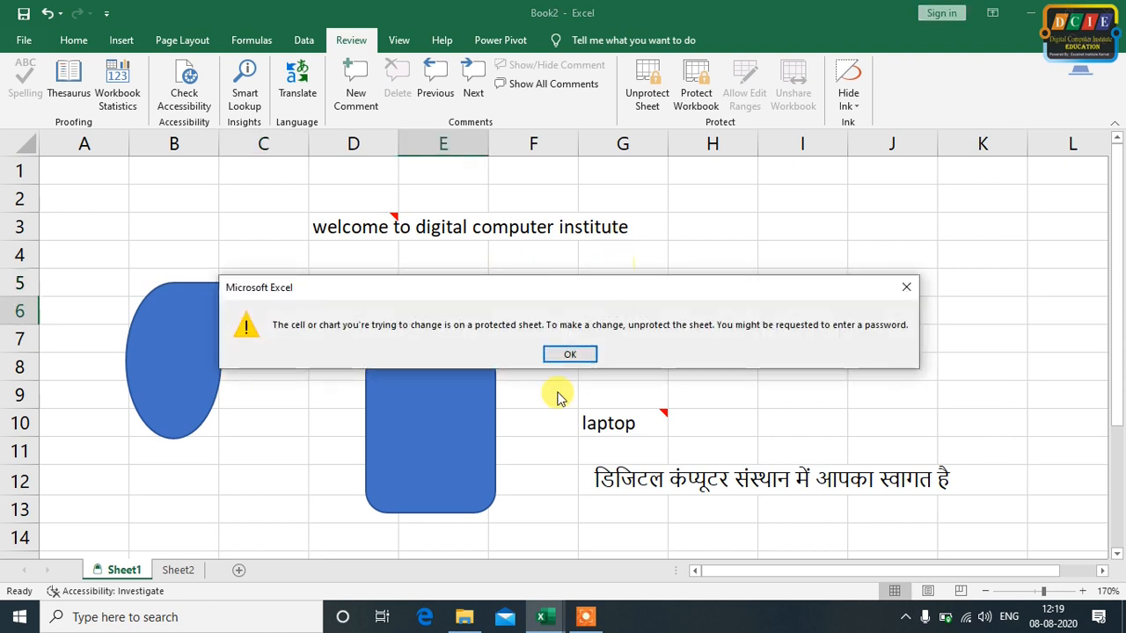
click(570, 353)
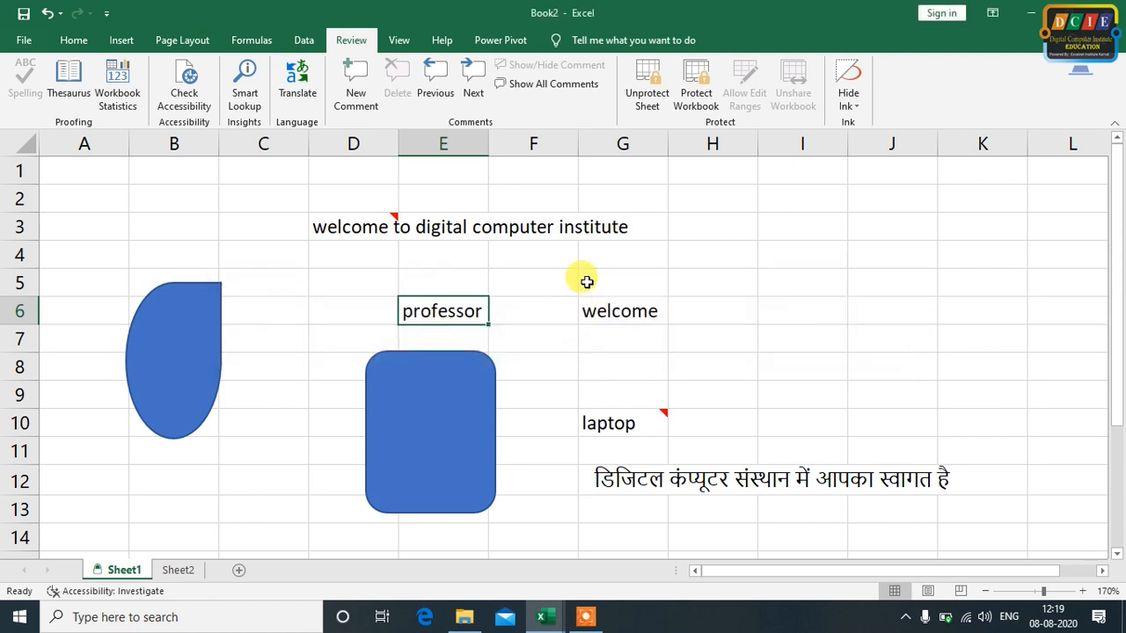
Increase the font size of cell E3 to 14, and reduce it back to 11
click(74, 41)
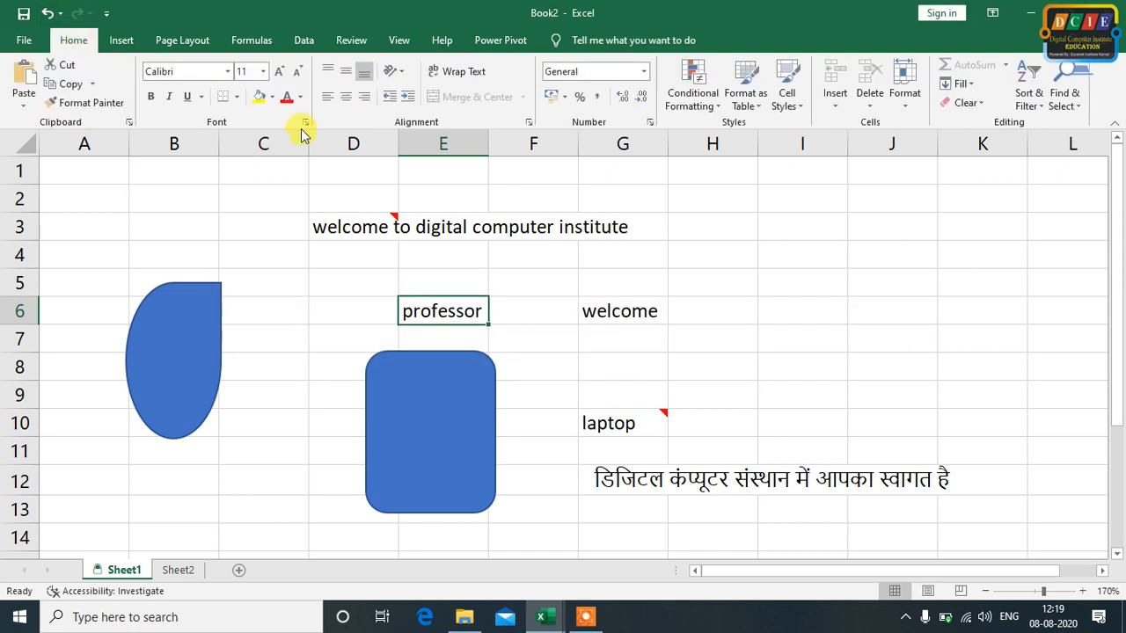
click(473, 228)
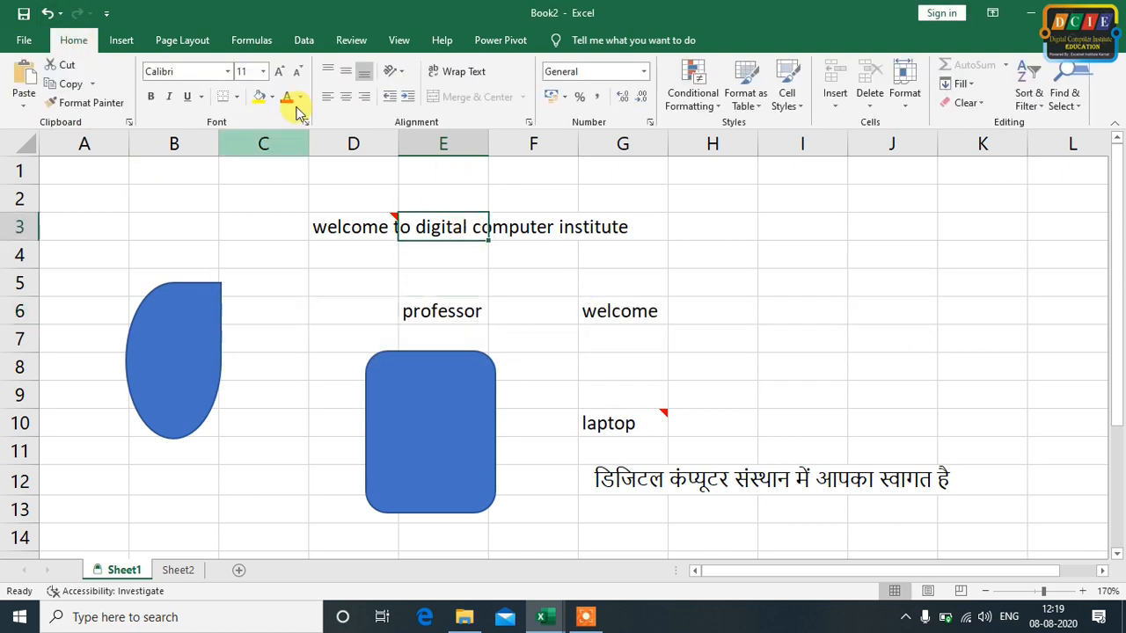
click(285, 72)
click(286, 71)
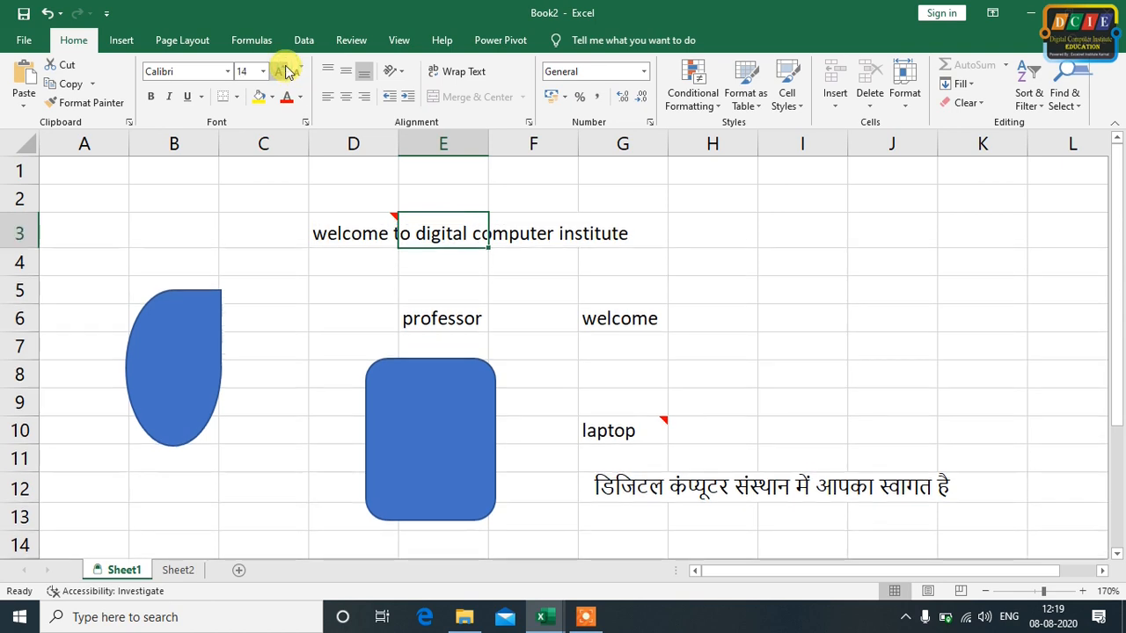
click(299, 71)
click(299, 71)
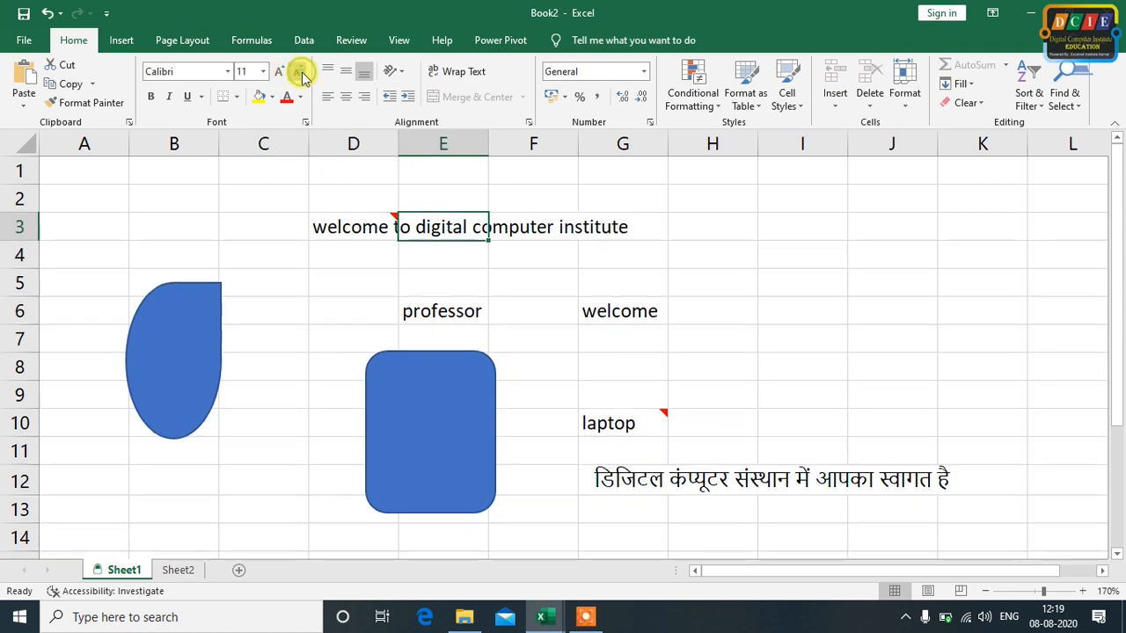
click(689, 299)
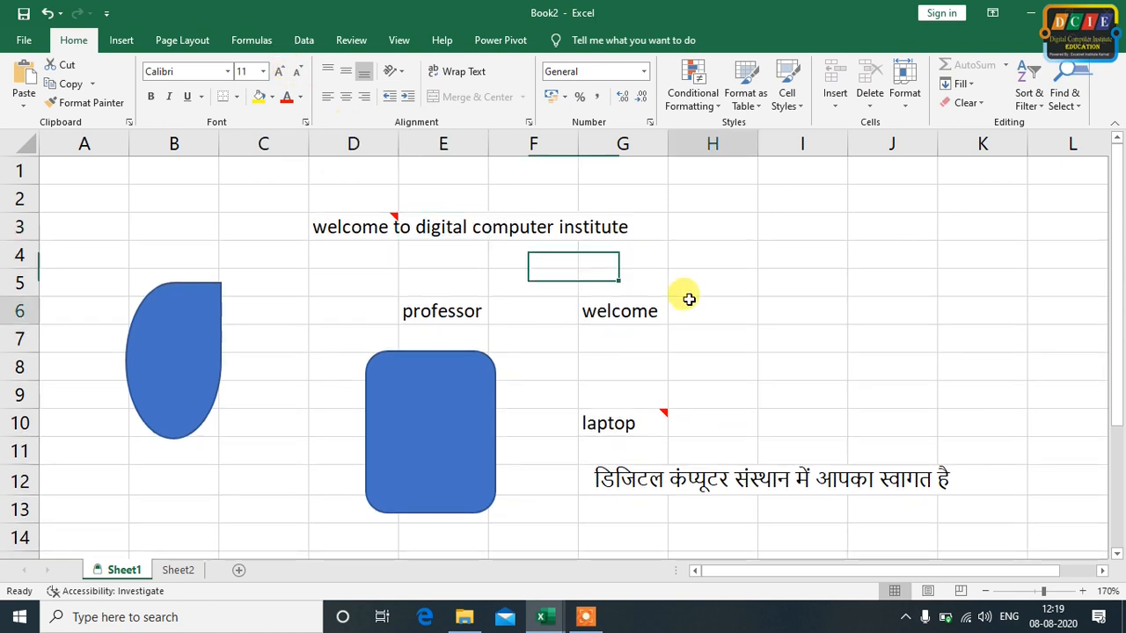
click(459, 312)
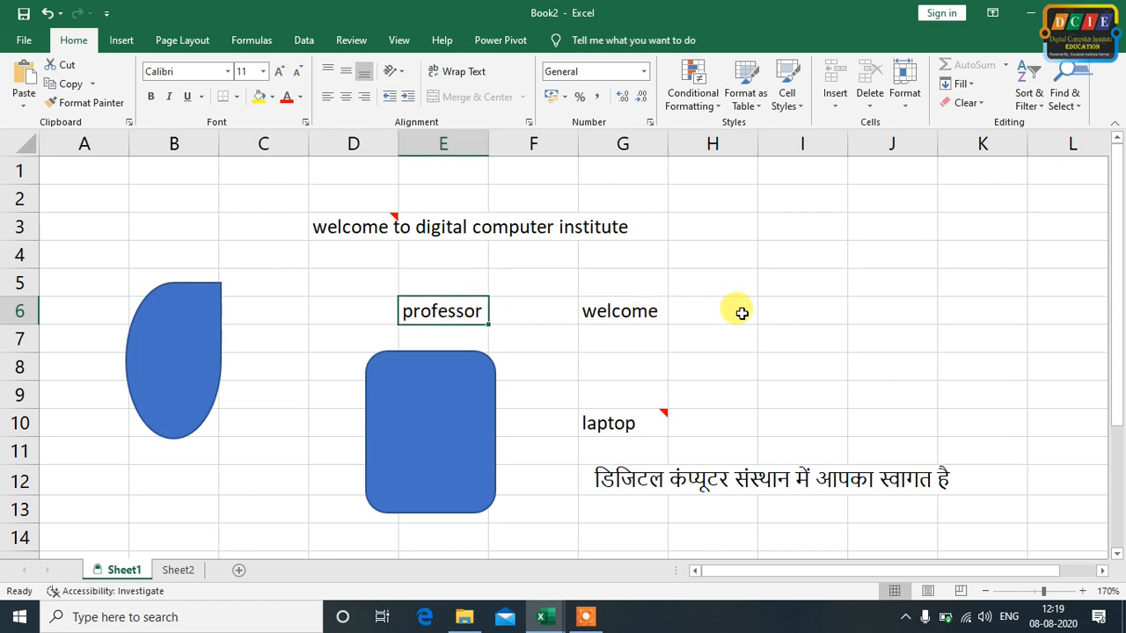
click(784, 308)
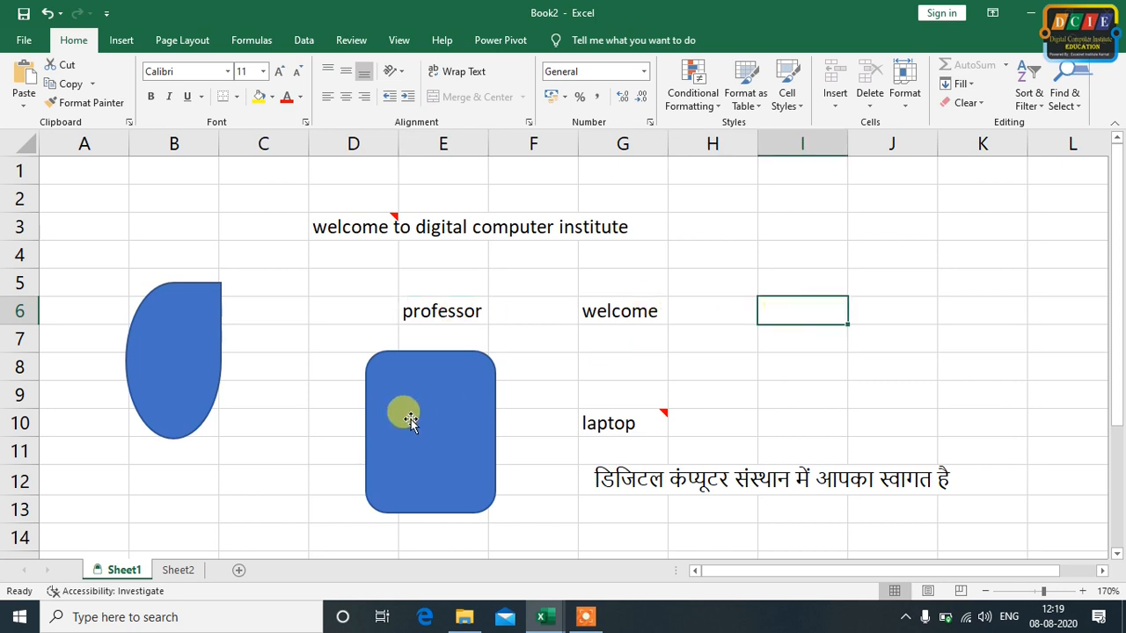
Move the blue teardrop shape up and to the right so it spans columns B and C from row 4
mouse_move(183, 311)
mouse_down()
mouse_move(347, 286)
mouse_move(234, 279)
mouse_up()
click(310, 330)
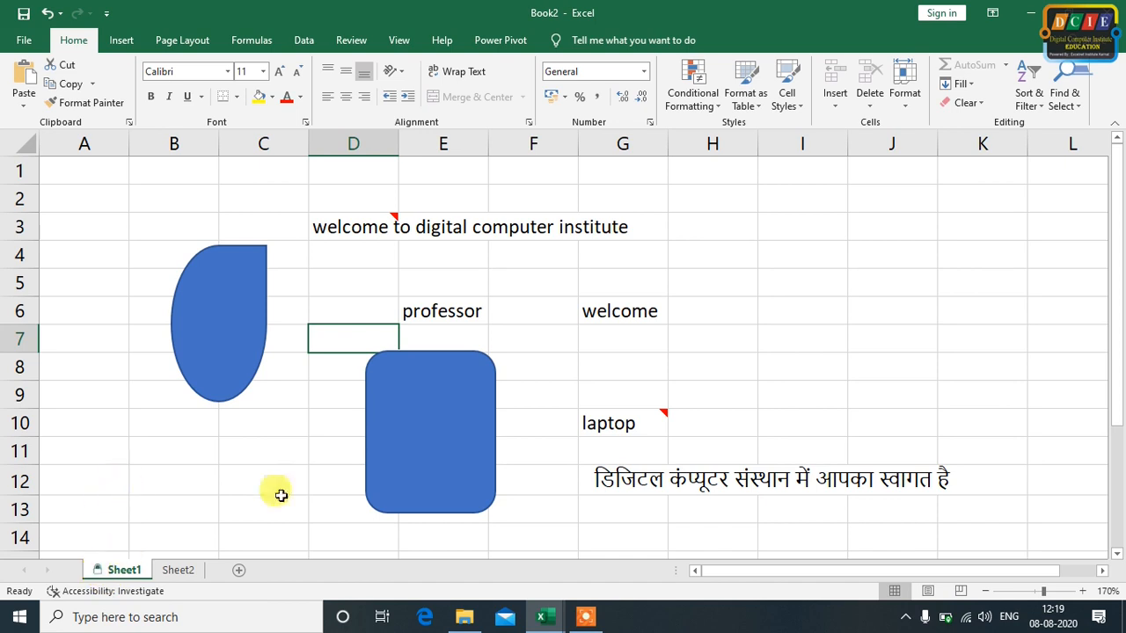
Try to enter "a" in the empty cells C11 and J6 of the protected sheet
click(253, 456)
key(a)
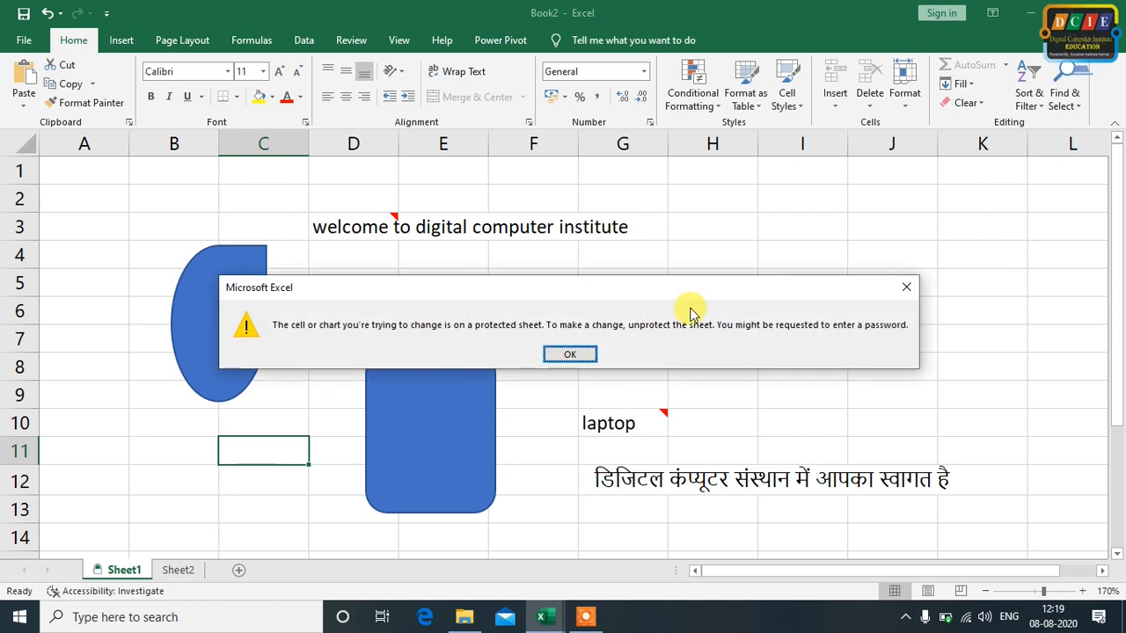
click(906, 287)
click(902, 322)
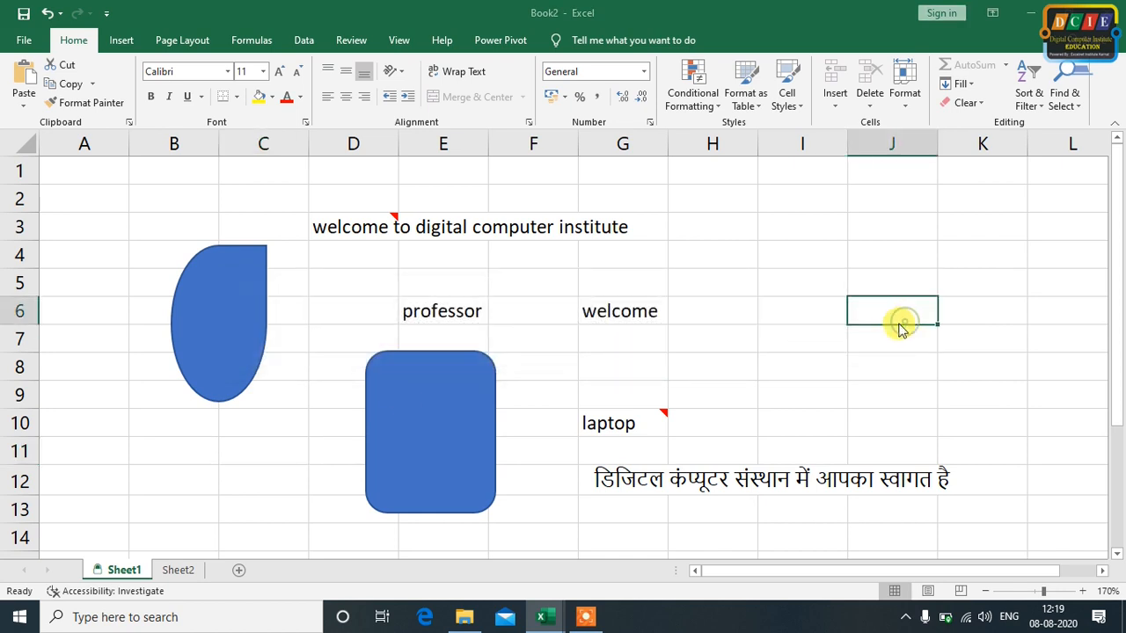
key(a)
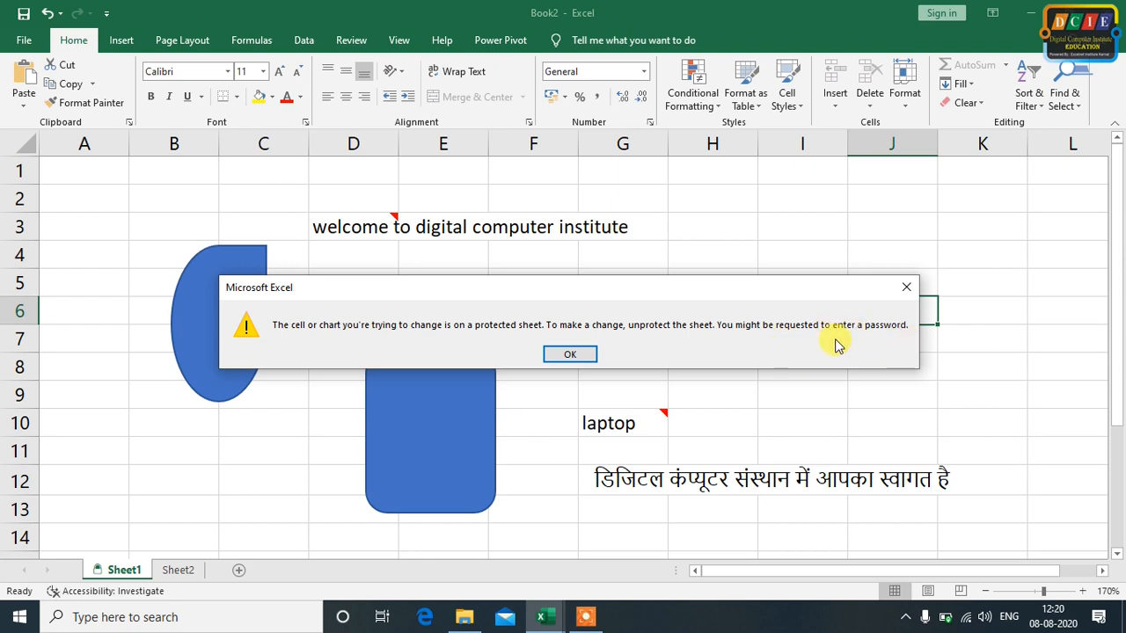
click(905, 286)
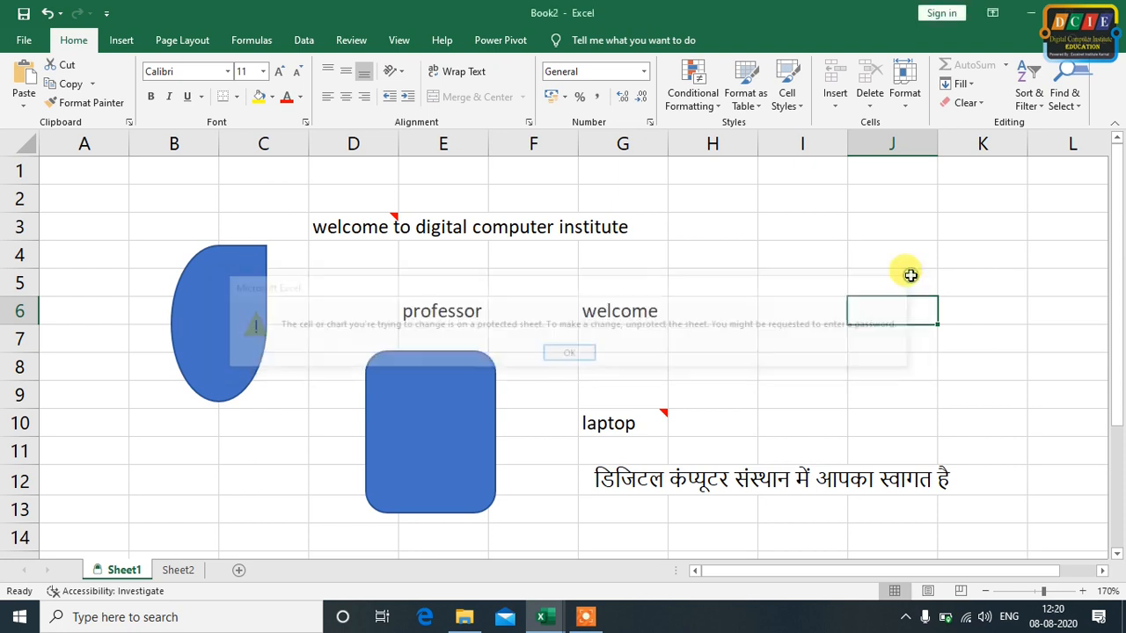
right_click(122, 570)
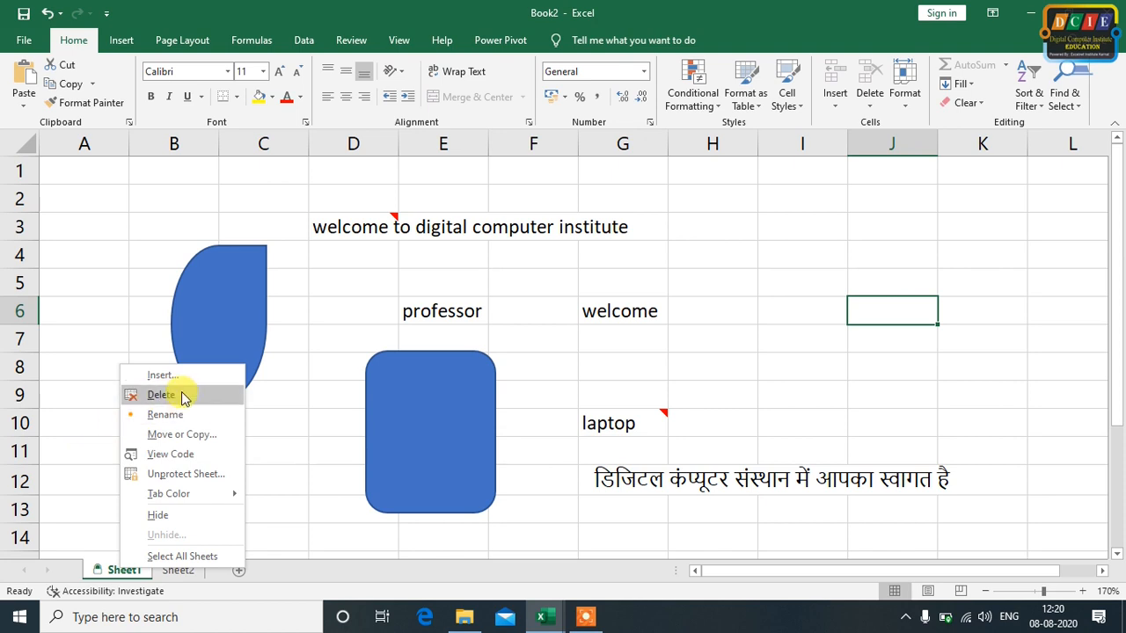
click(308, 428)
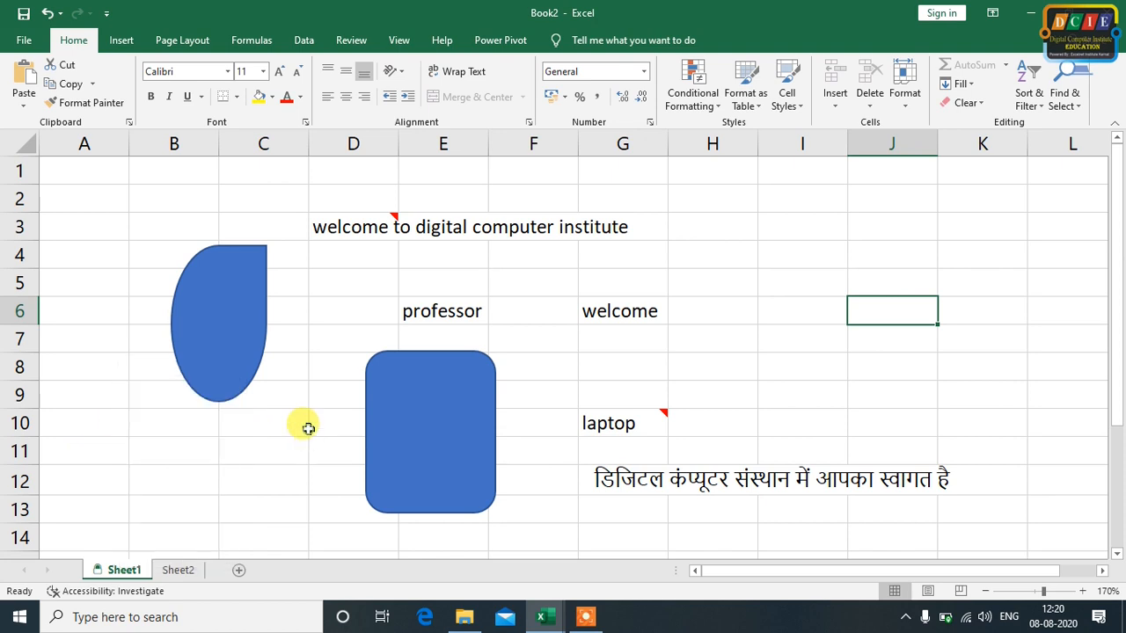
right_click(116, 574)
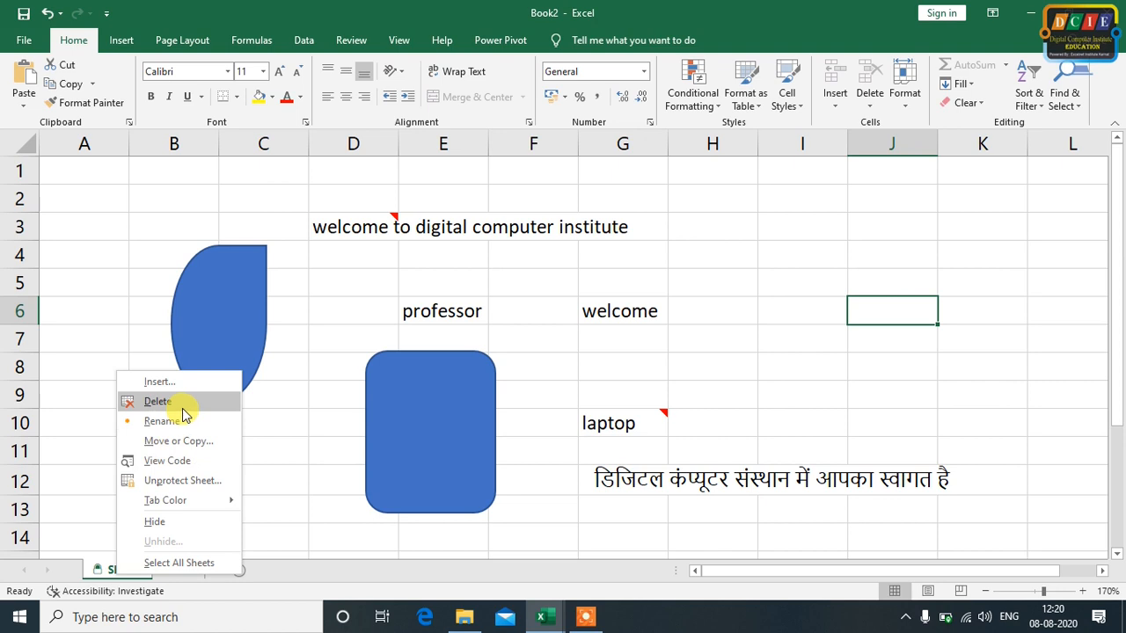
click(299, 398)
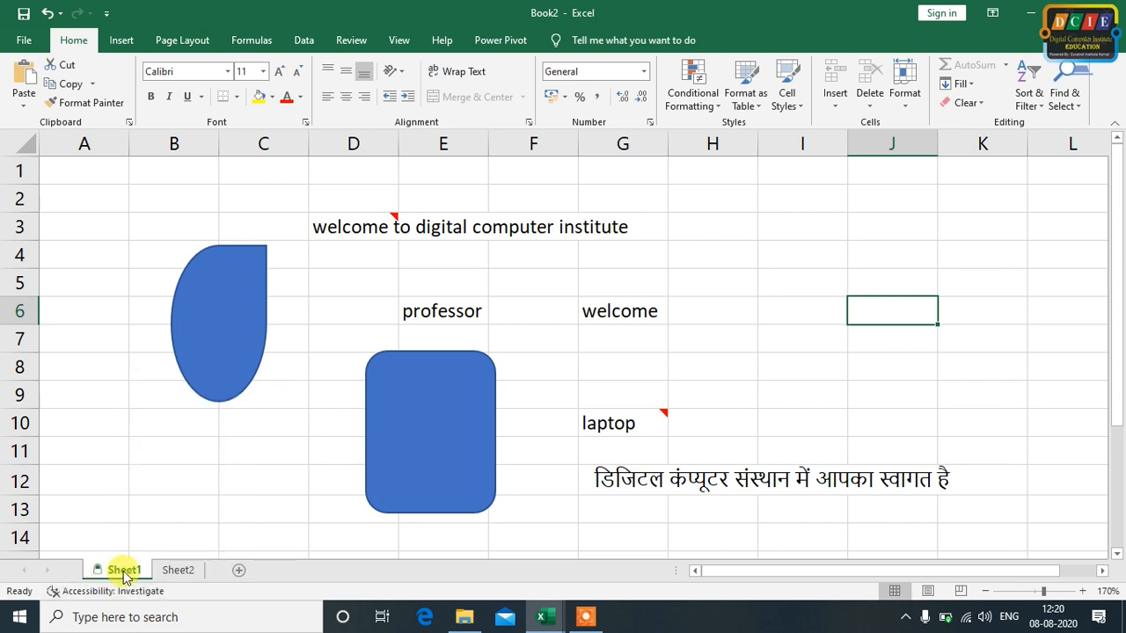
On Sheet2, enter "tyhtyhjy" in cell E18, "yjyujyuj" in H12 and "tyhy" in K11
click(177, 570)
click(268, 433)
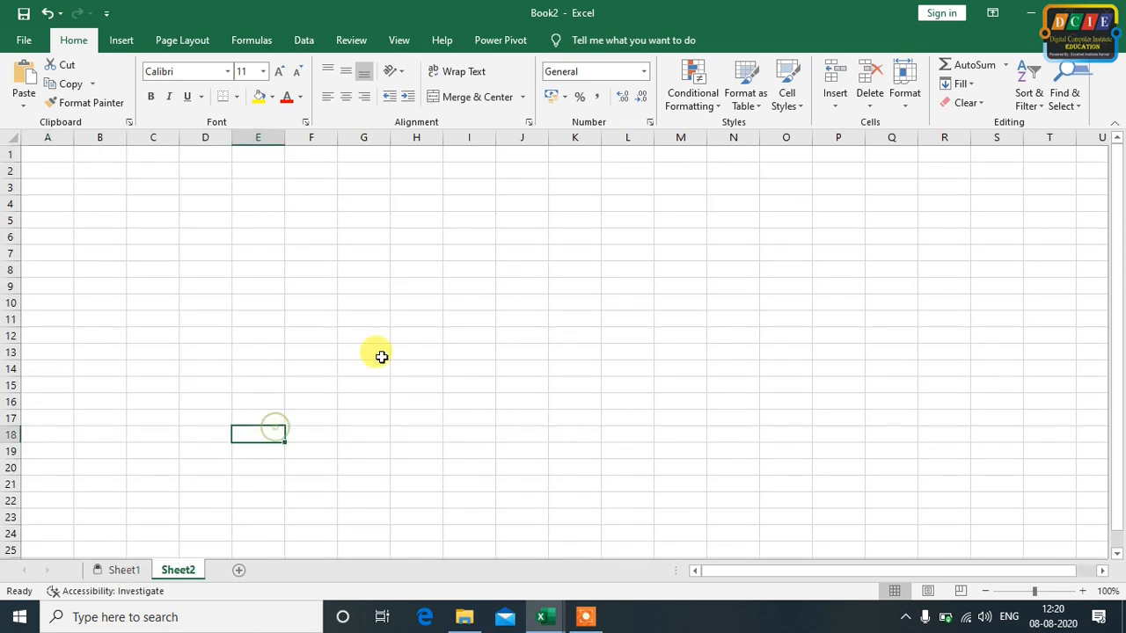
text(tyhtyhjy)
click(393, 335)
text(yjyujyuj)
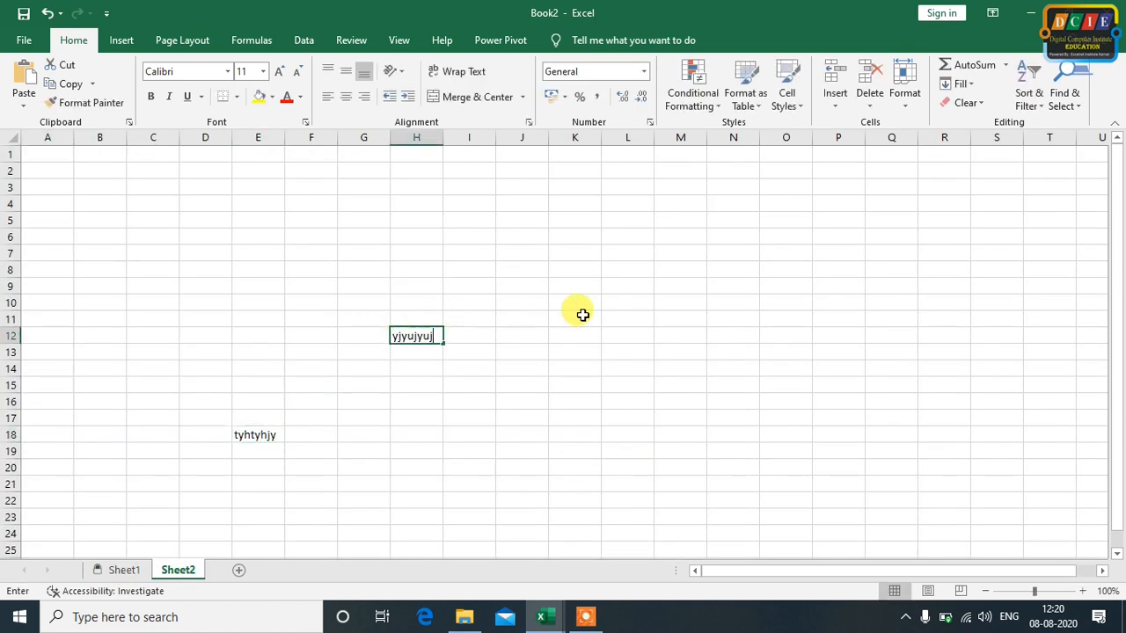
click(585, 318)
text(tyhy)
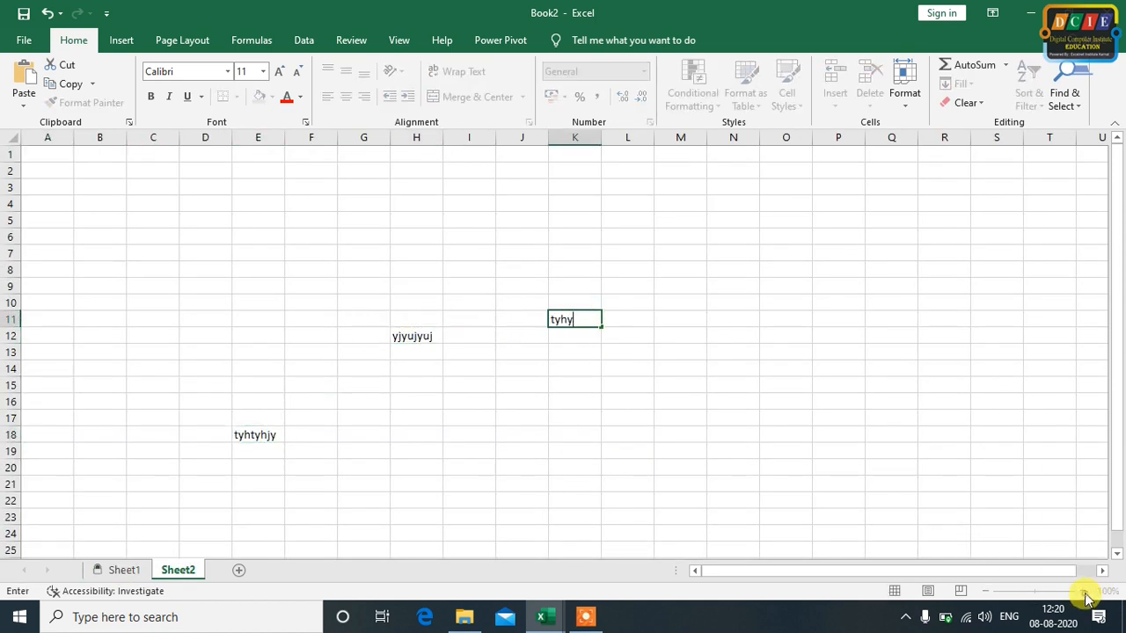
click(974, 466)
Enter the sample text "yhjyj" in cell F8 of Sheet2
click(1083, 593)
click(1083, 592)
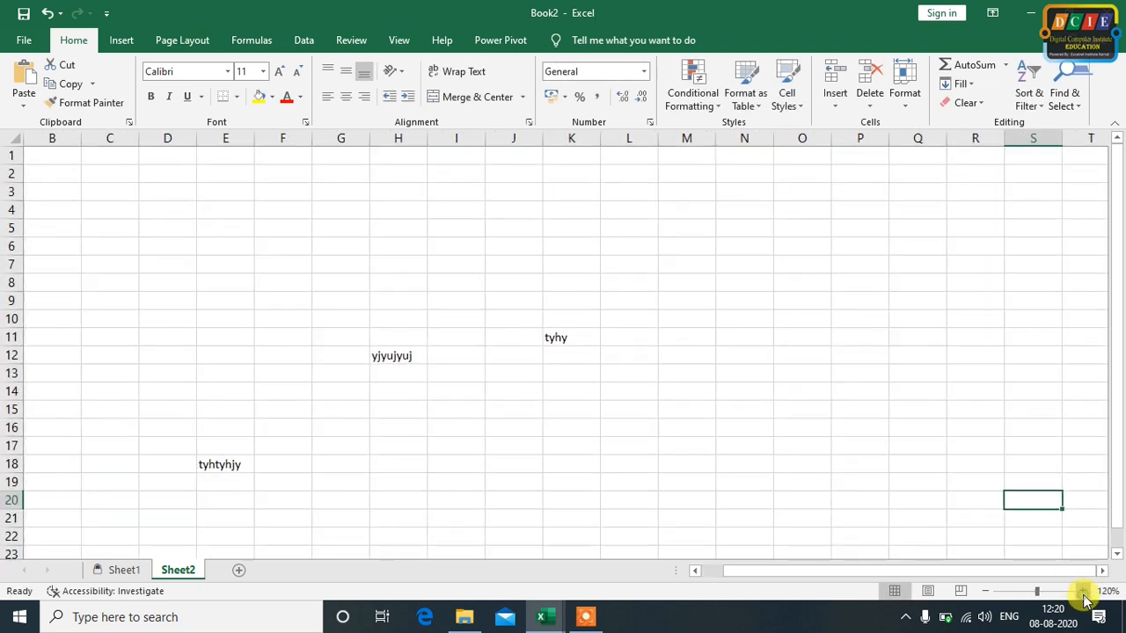
click(1083, 592)
drag(872, 570, 624, 565)
click(389, 294)
text(yhjyj)
click(502, 293)
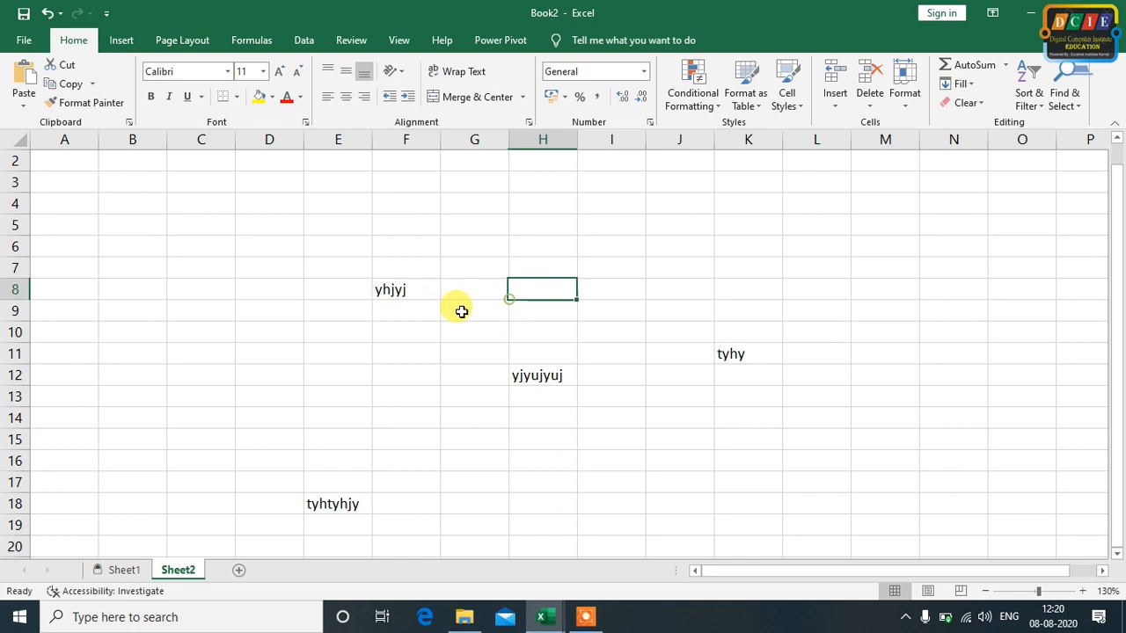
Try to edit the empty cell H5 on the protected Sheet1 and dismiss the warning
click(124, 570)
double_click(730, 289)
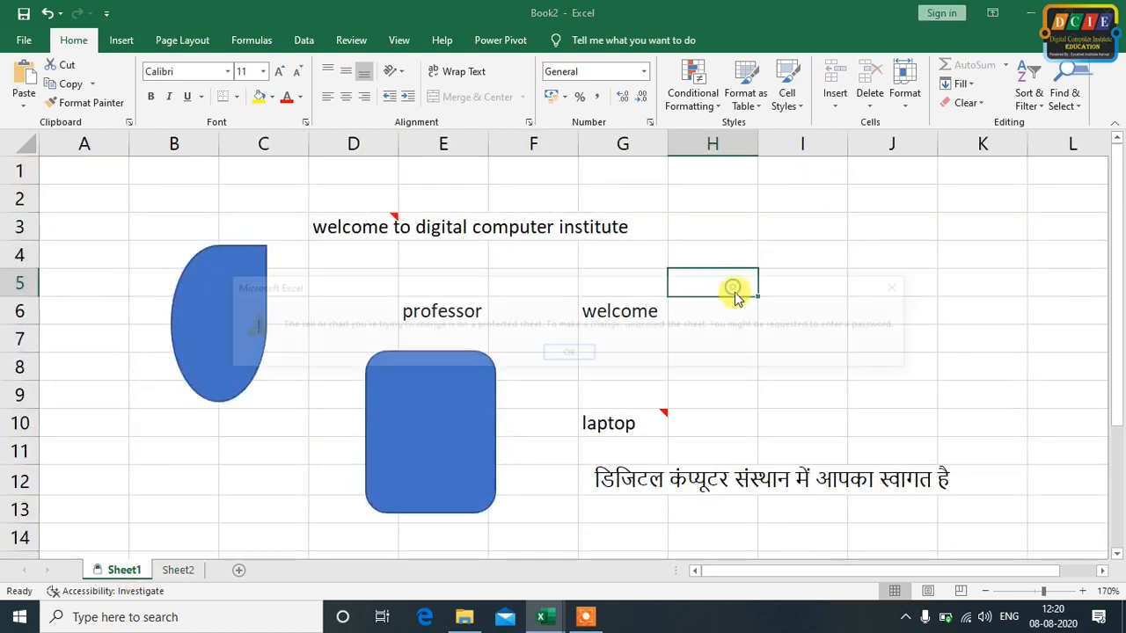
click(555, 355)
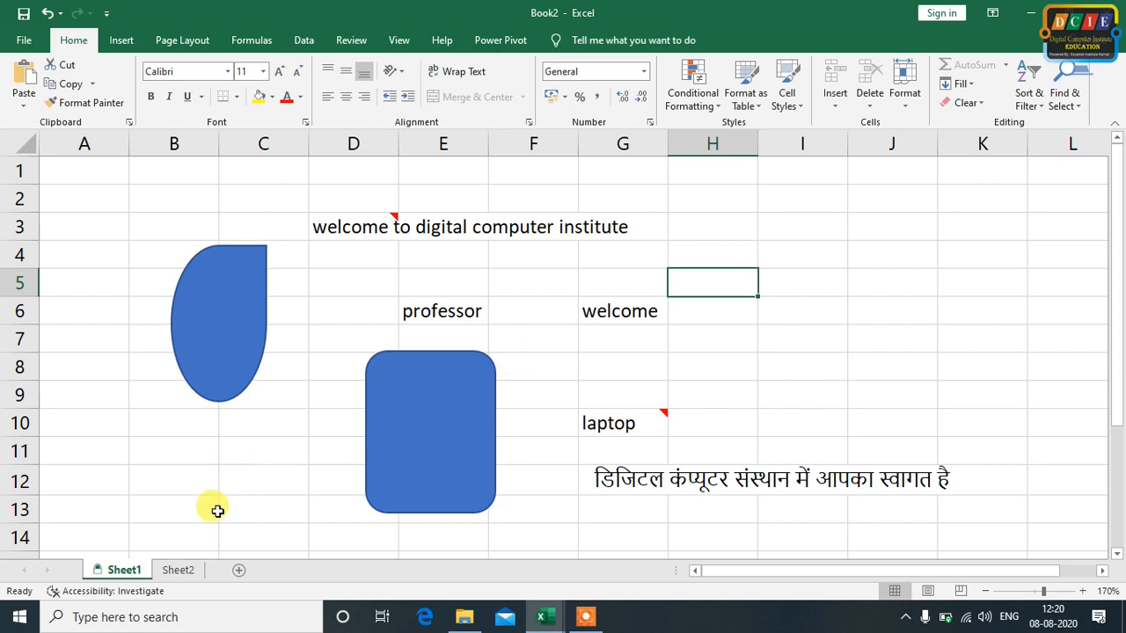
Check which sheet commands are available for Sheet1, without applying any of them
right_click(105, 569)
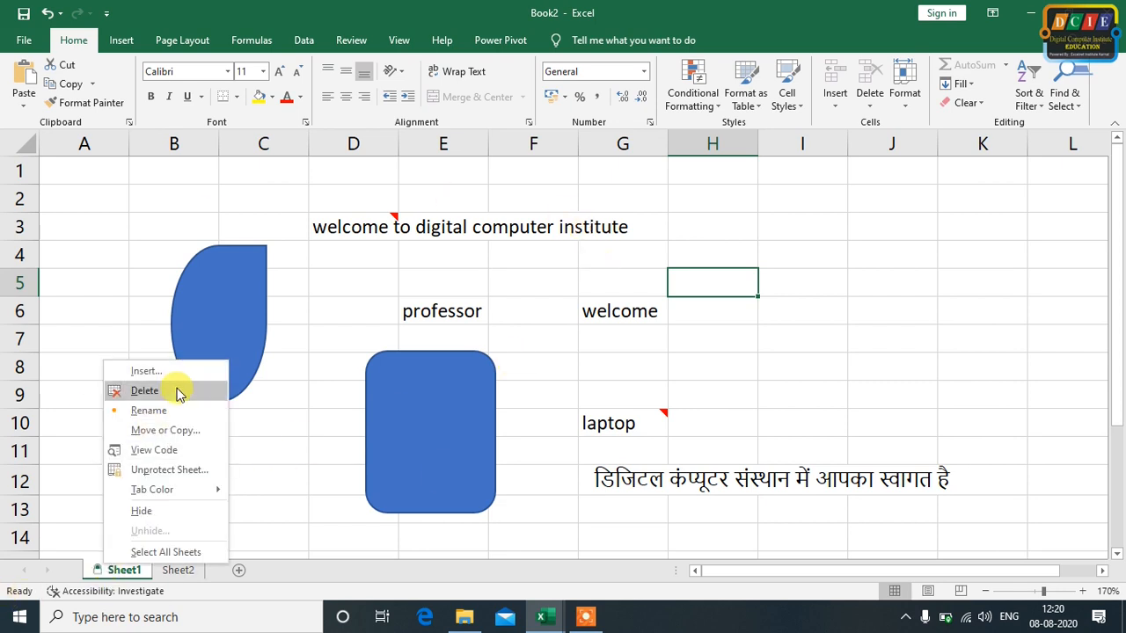
click(319, 413)
click(286, 446)
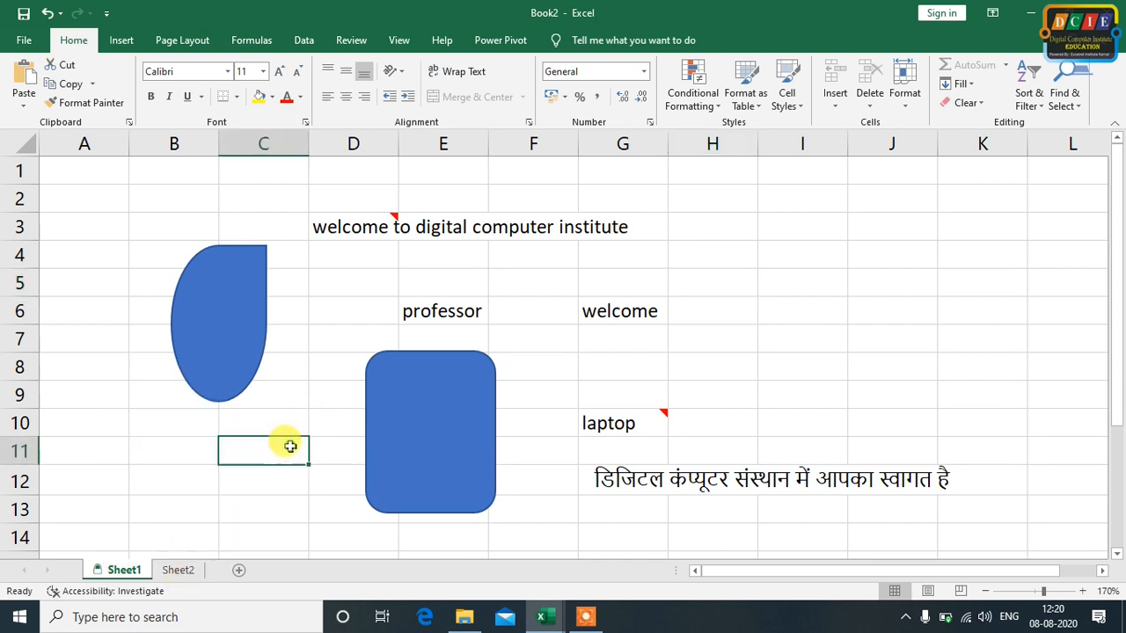
Add a new blank worksheet after Sheet2
click(359, 42)
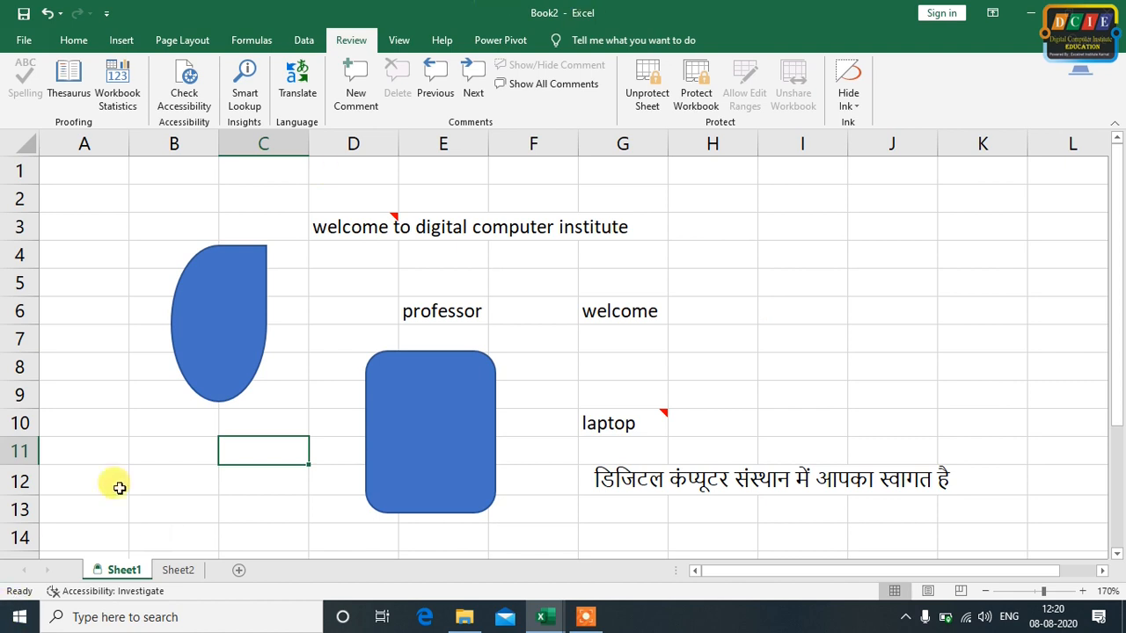
click(177, 569)
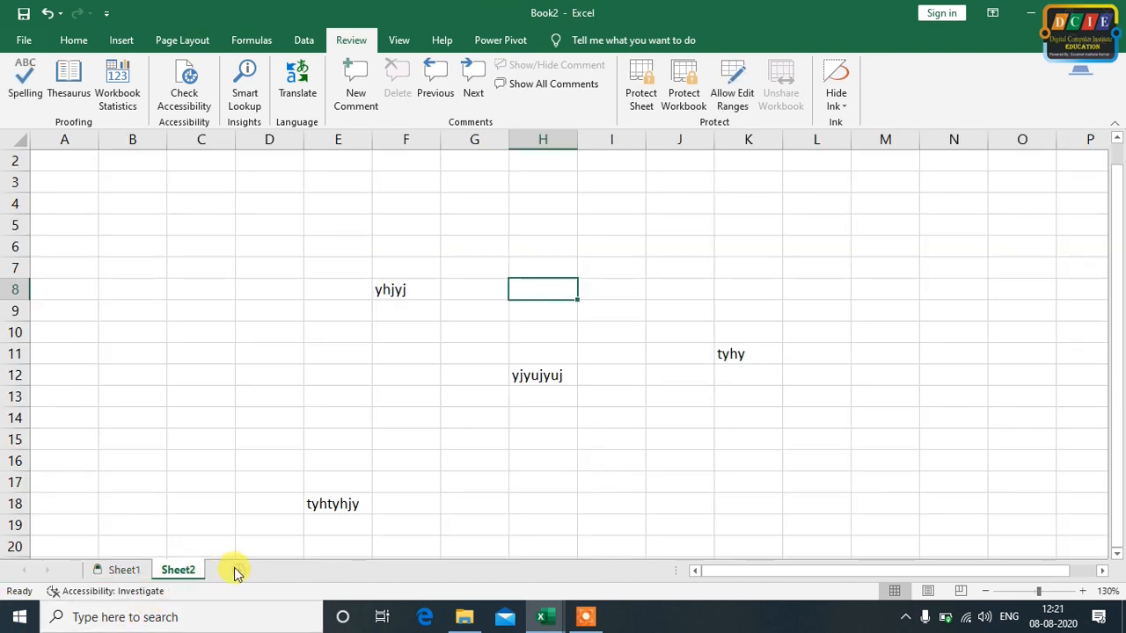
click(236, 572)
click(311, 418)
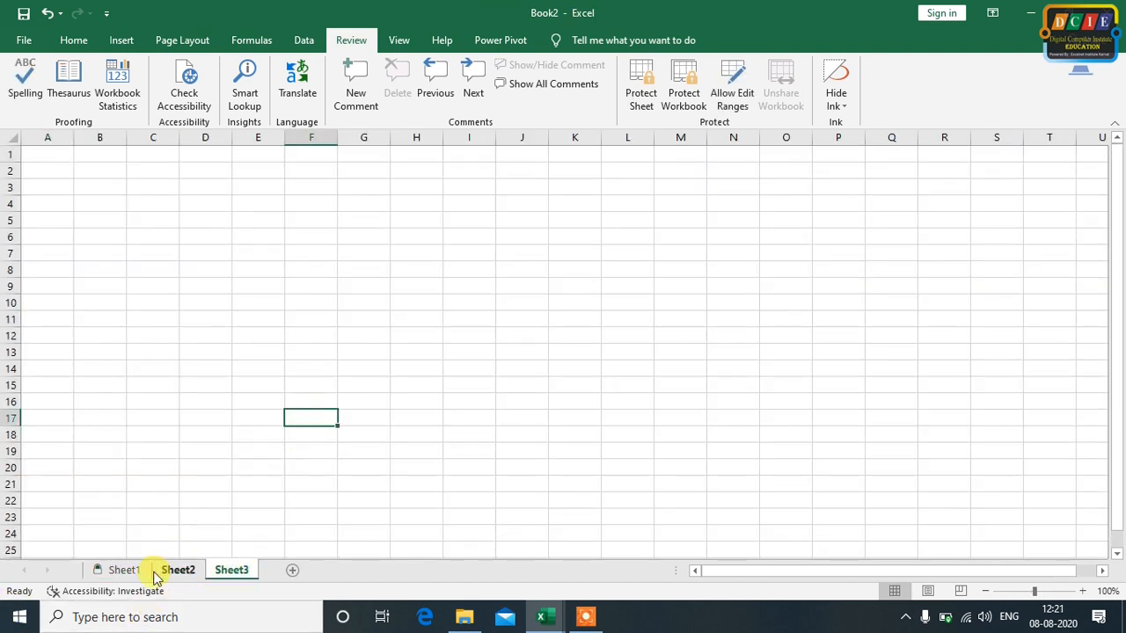
Look through the three worksheets and review the insert, delete and rename commands offered for Sheet1
click(123, 570)
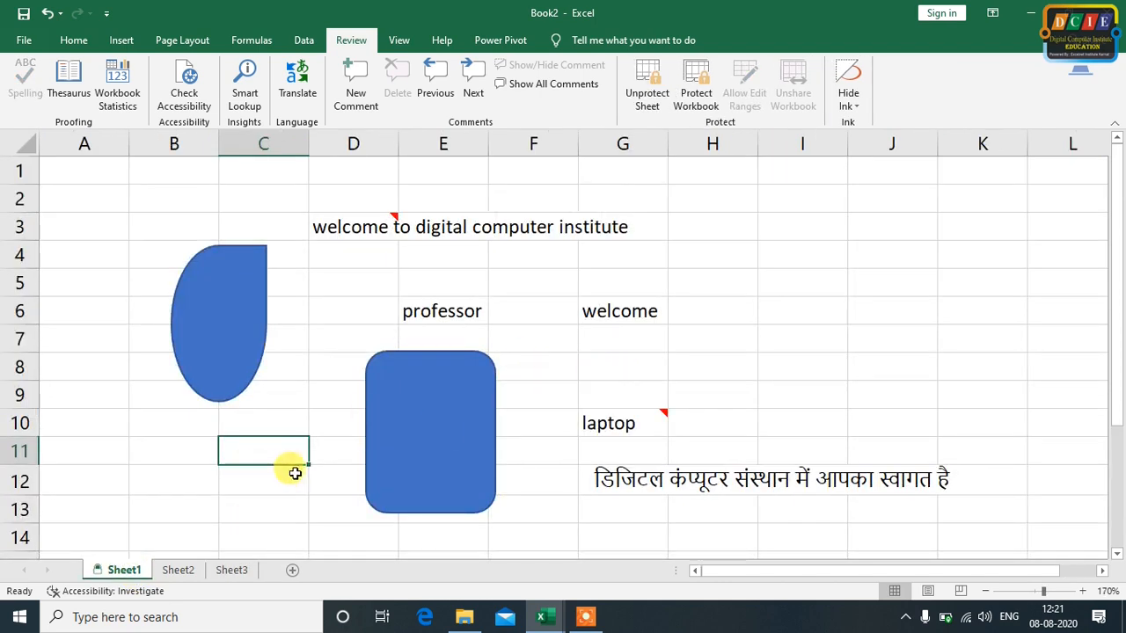
click(181, 570)
click(231, 570)
click(121, 572)
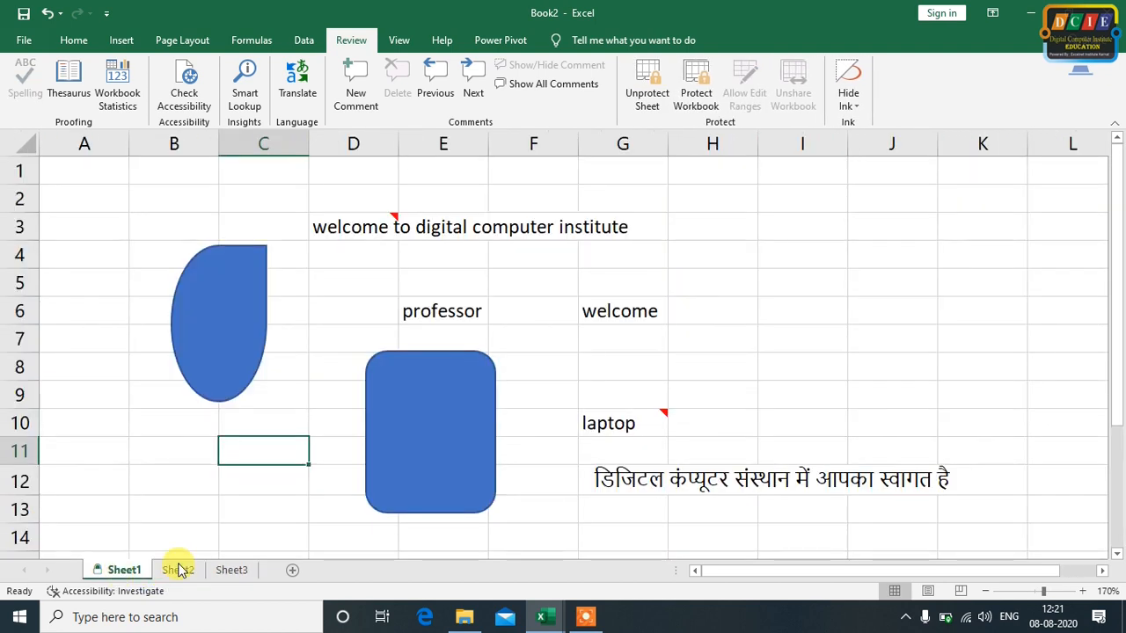
right_click(110, 574)
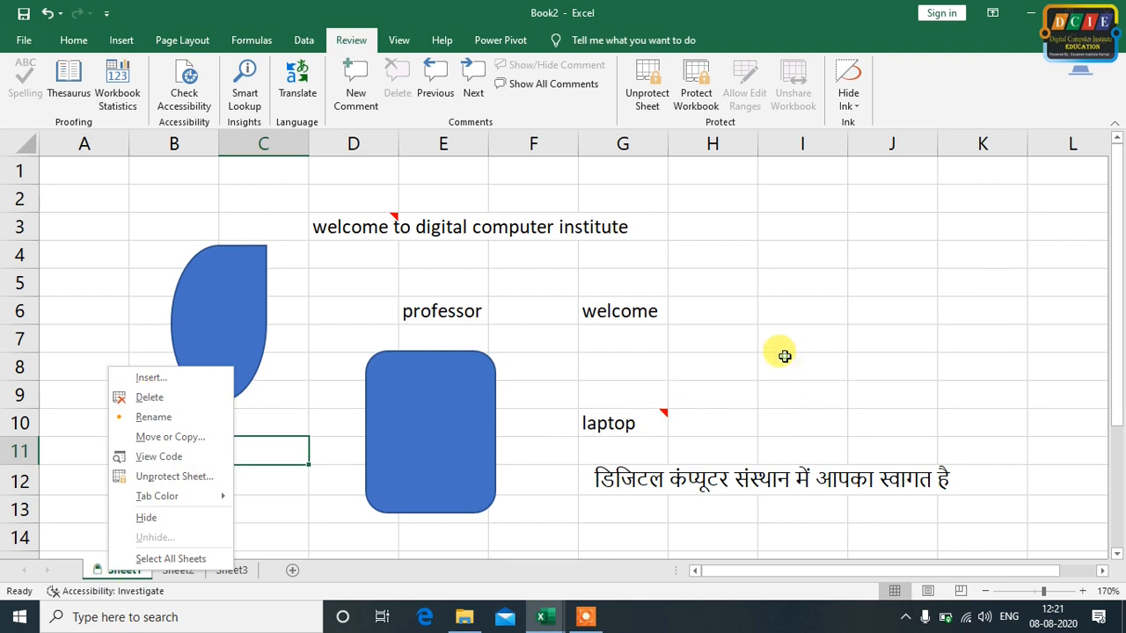
key(Escape)
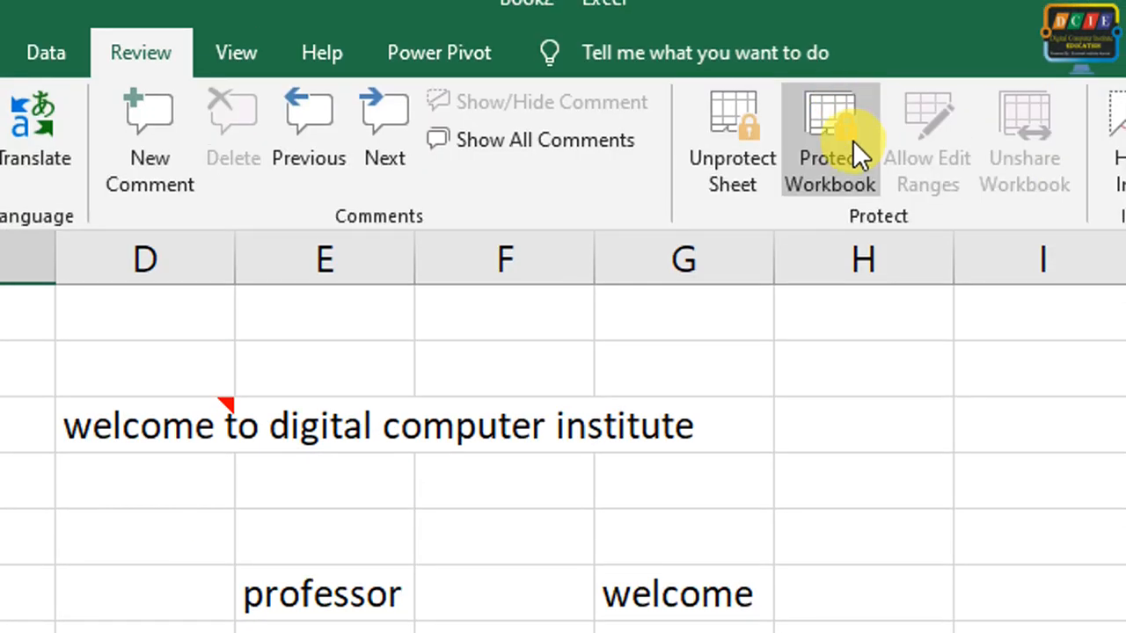
Protect the workbook's structure, entering the protection password and re-entering it for confirmation
click(852, 140)
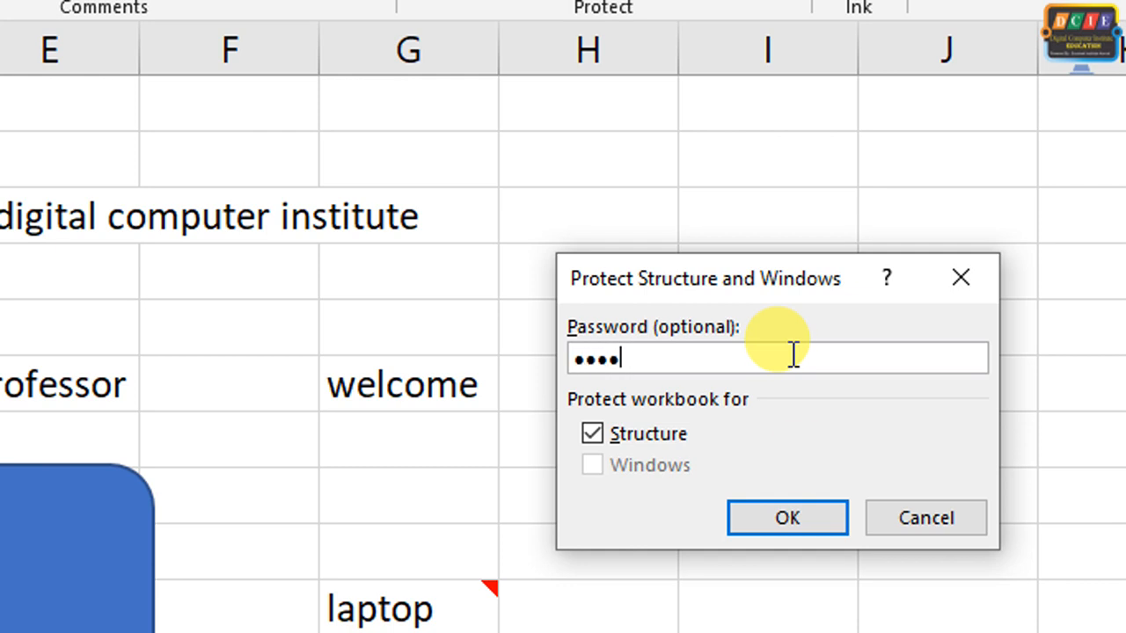
click(783, 517)
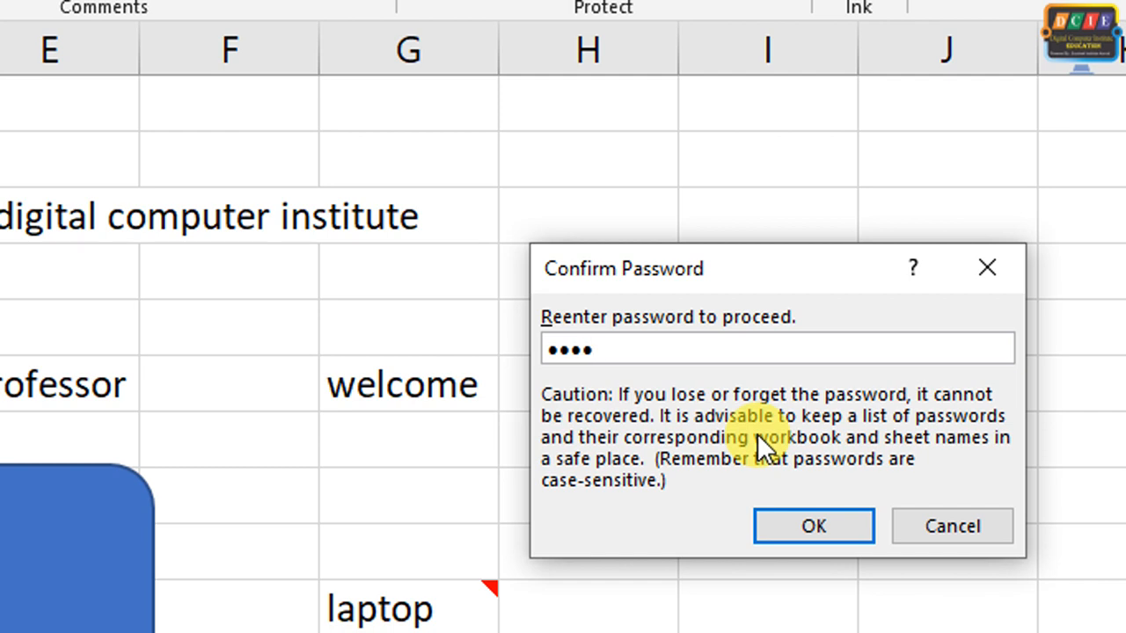
click(822, 518)
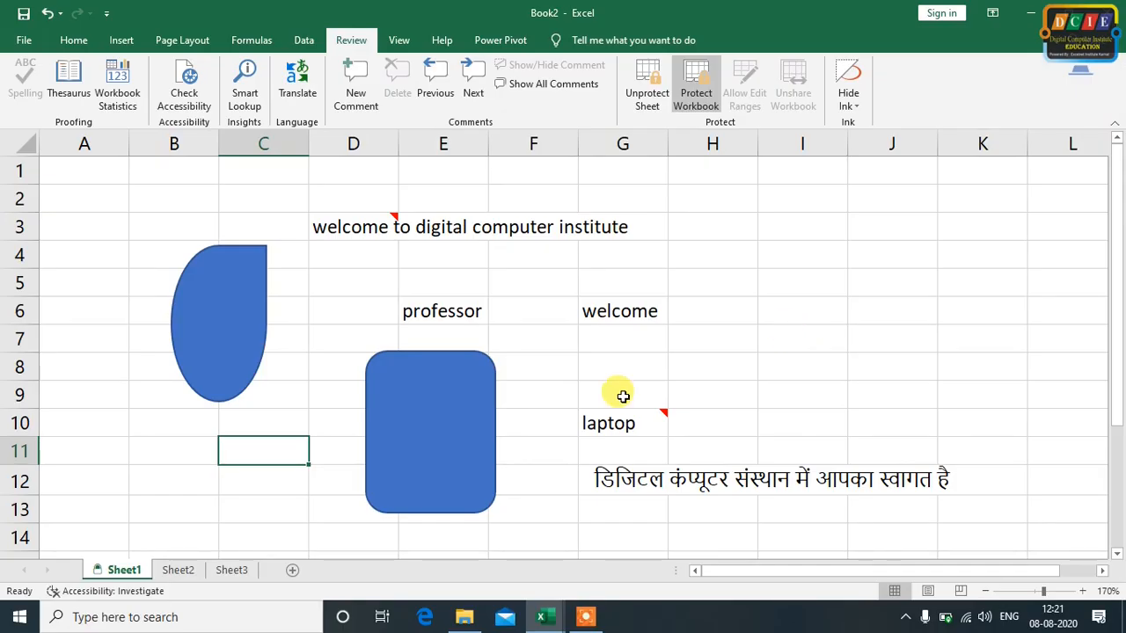
On Sheet2 of the protected workbook, enter "jjgjggh" in cell K7 and "cccc" in cell H5
click(178, 569)
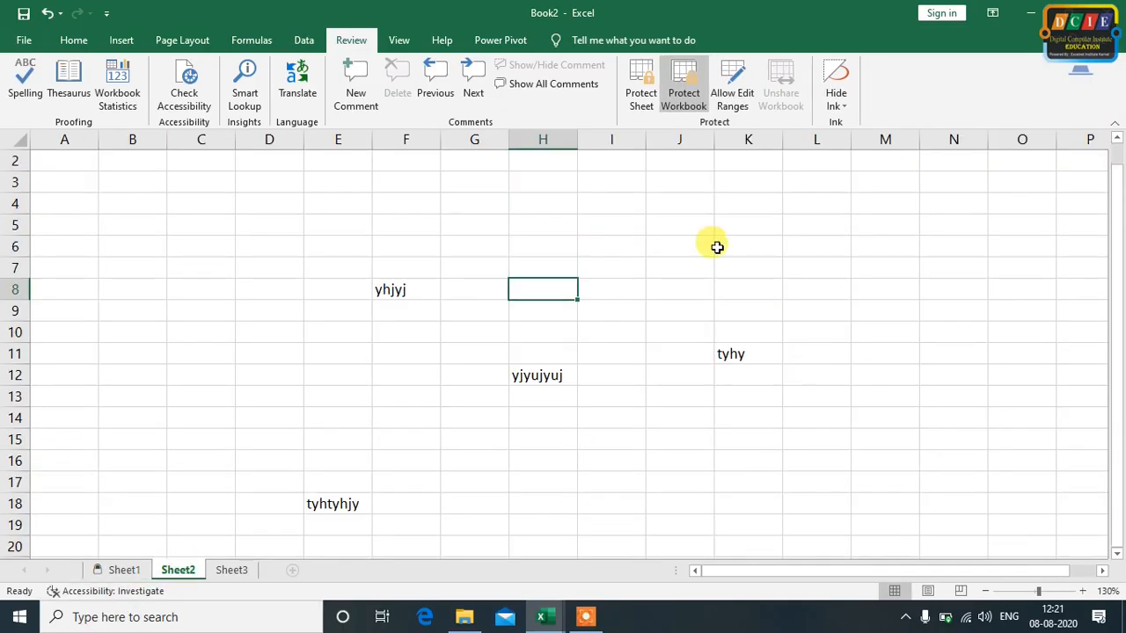
click(740, 264)
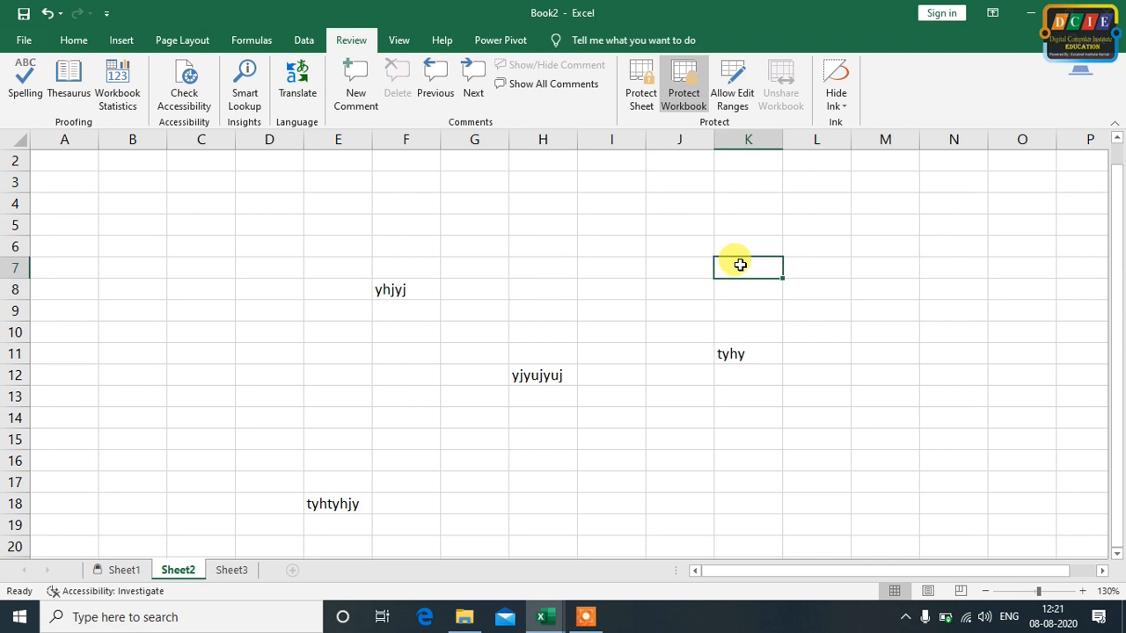
text(jjgjgh)
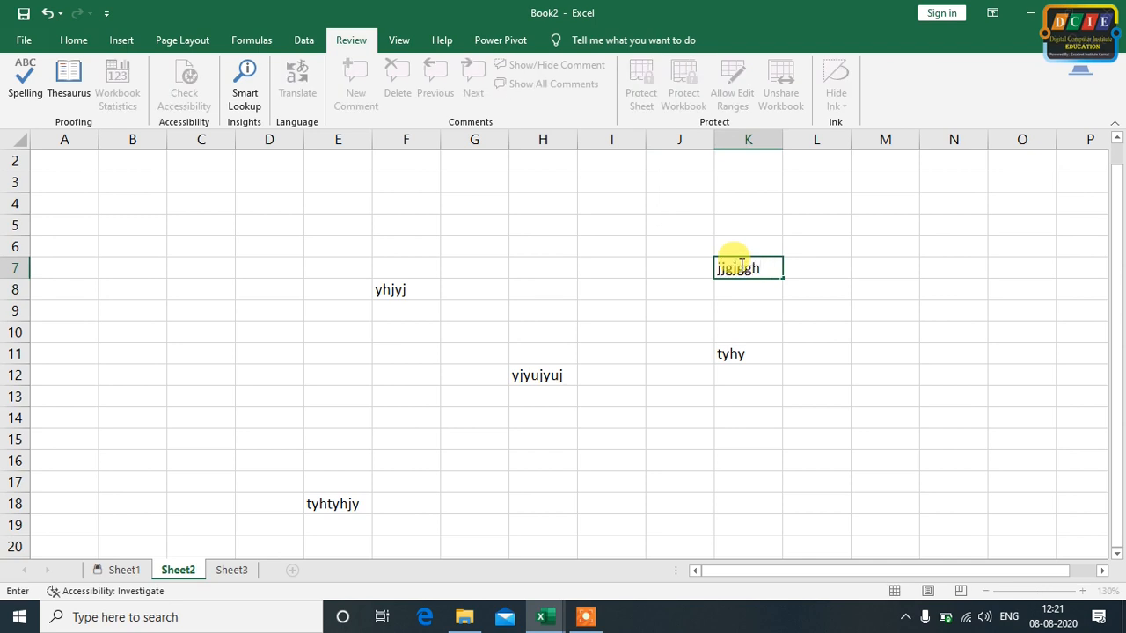
click(570, 222)
text(cccc)
click(583, 313)
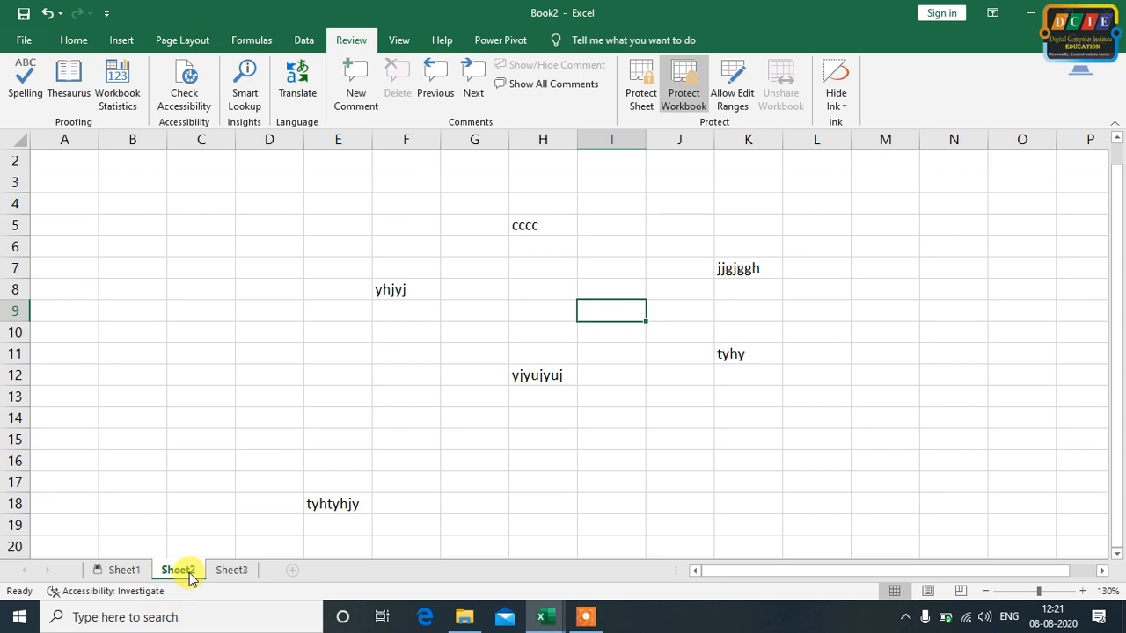
click(385, 376)
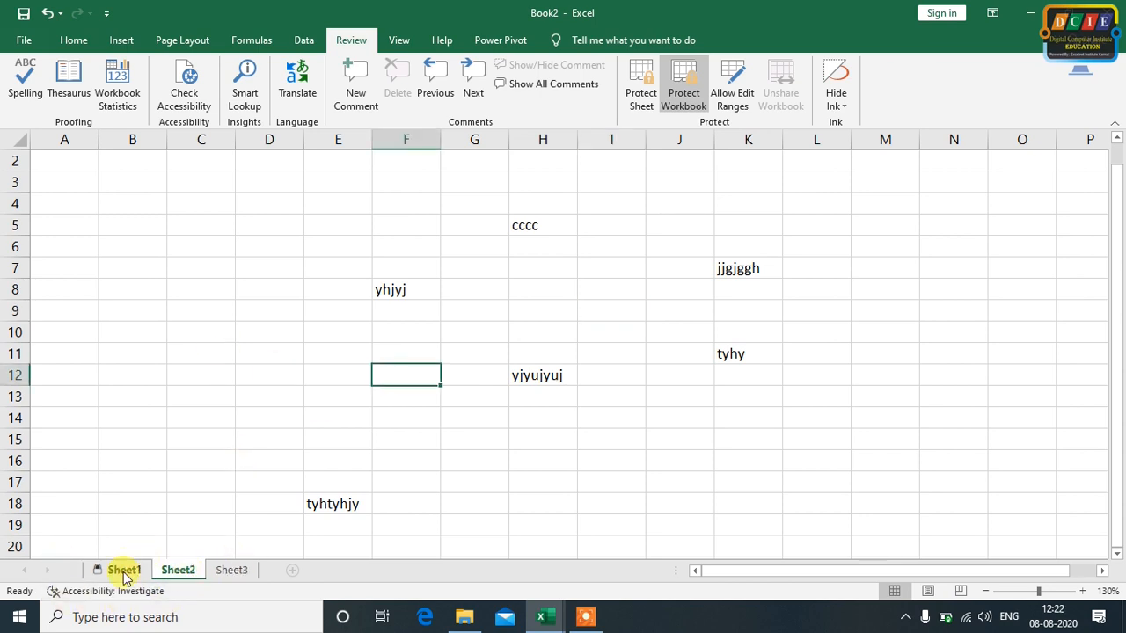
Check which sheet commands are available for Sheet3 while the workbook structure is protected
right_click(231, 570)
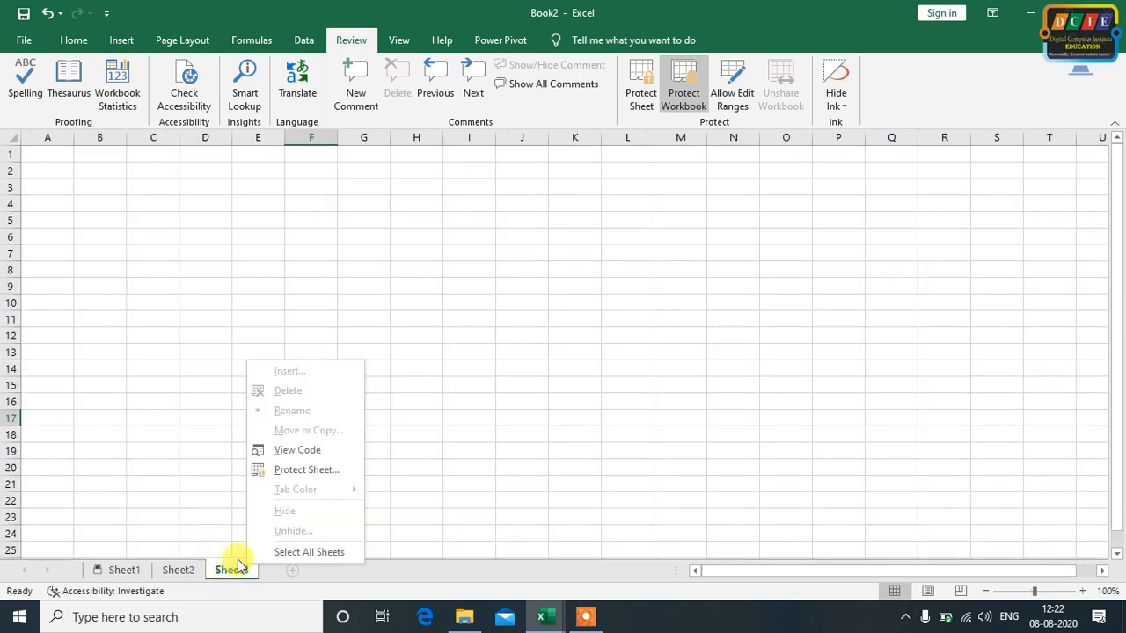
click(156, 422)
right_click(154, 420)
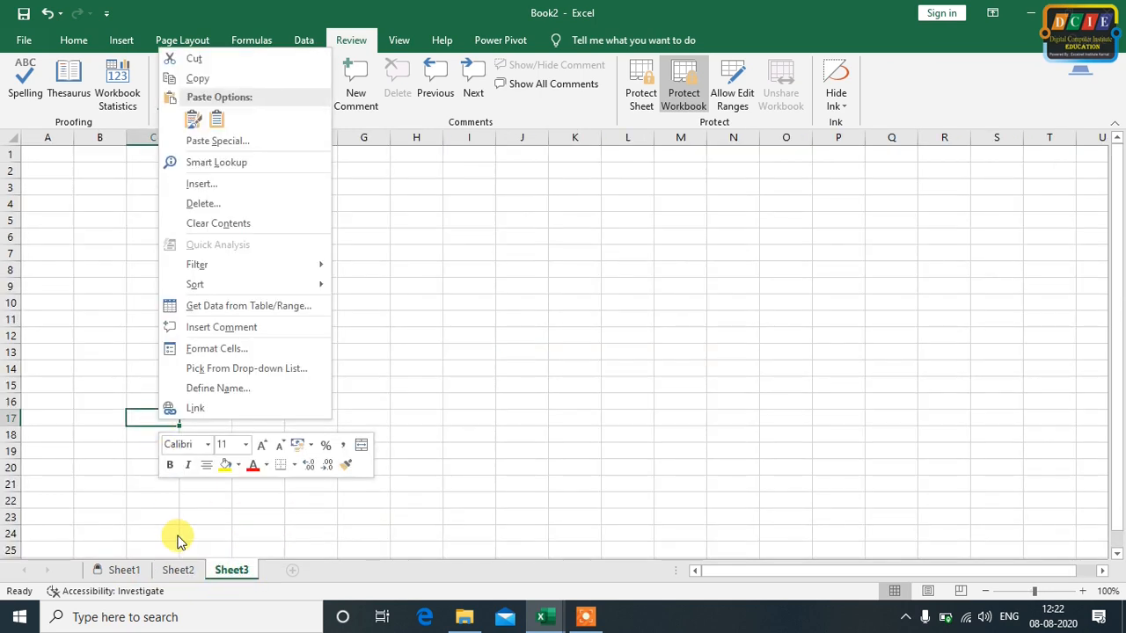
right_click(232, 569)
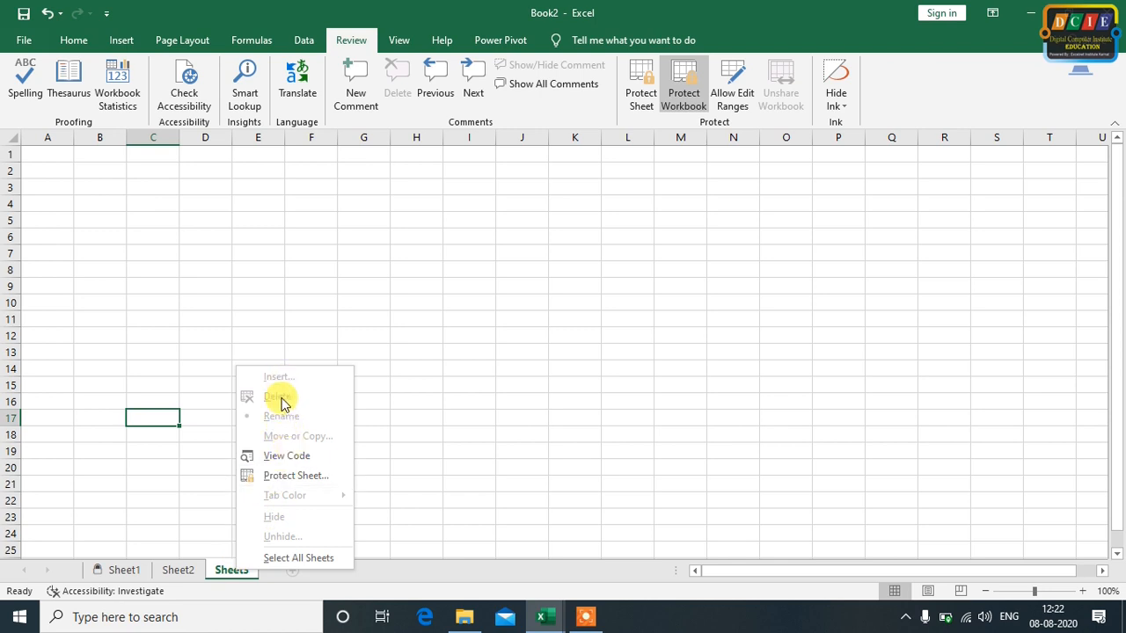
click(465, 466)
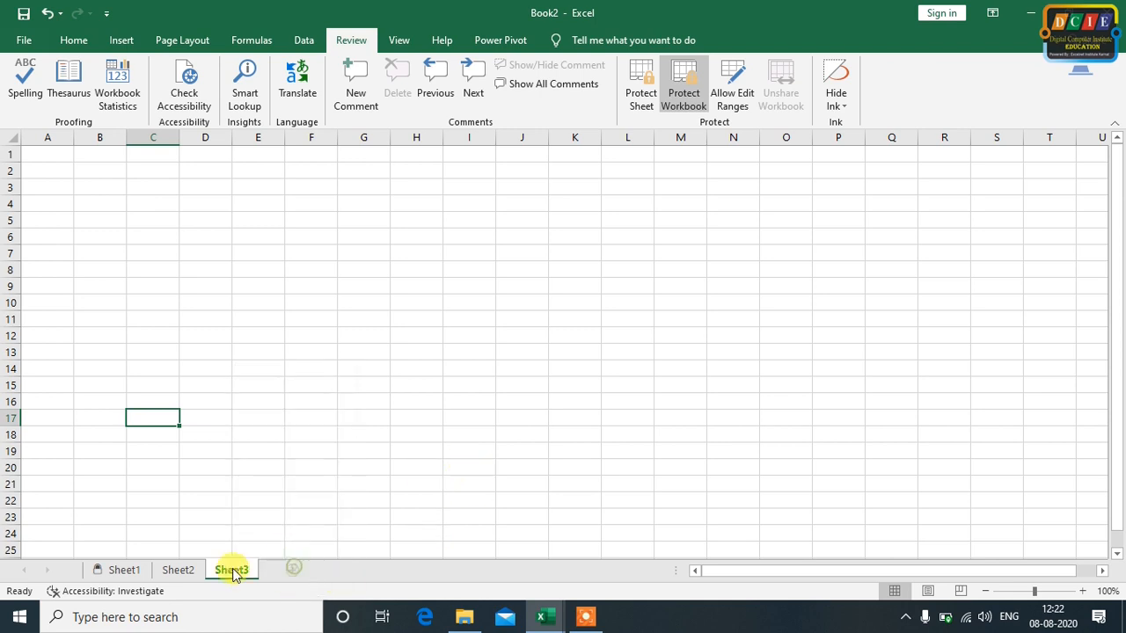
On Sheet2, enter "uyjhyujuyjuy" in cell I15 and "ujhjbh" in cell L15
click(180, 570)
click(140, 572)
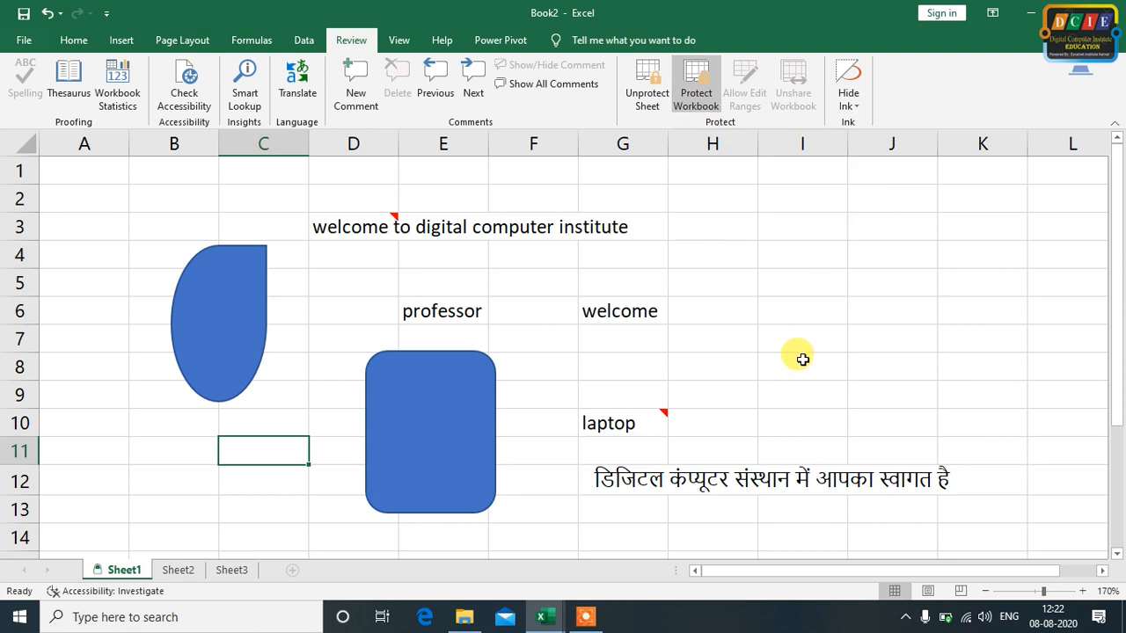
click(179, 570)
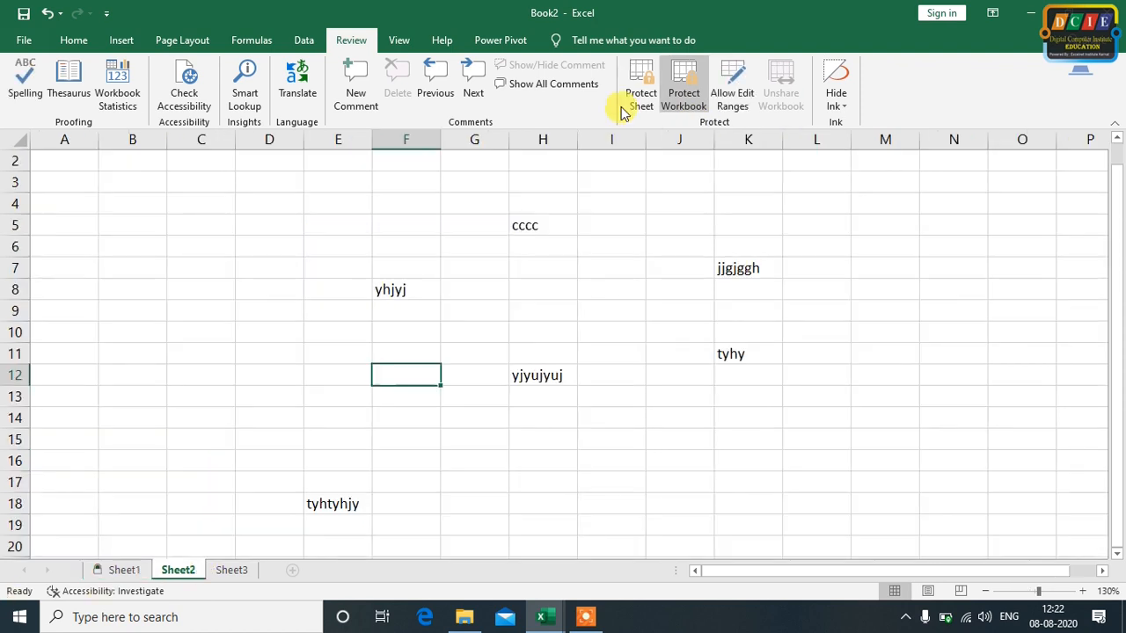
click(599, 438)
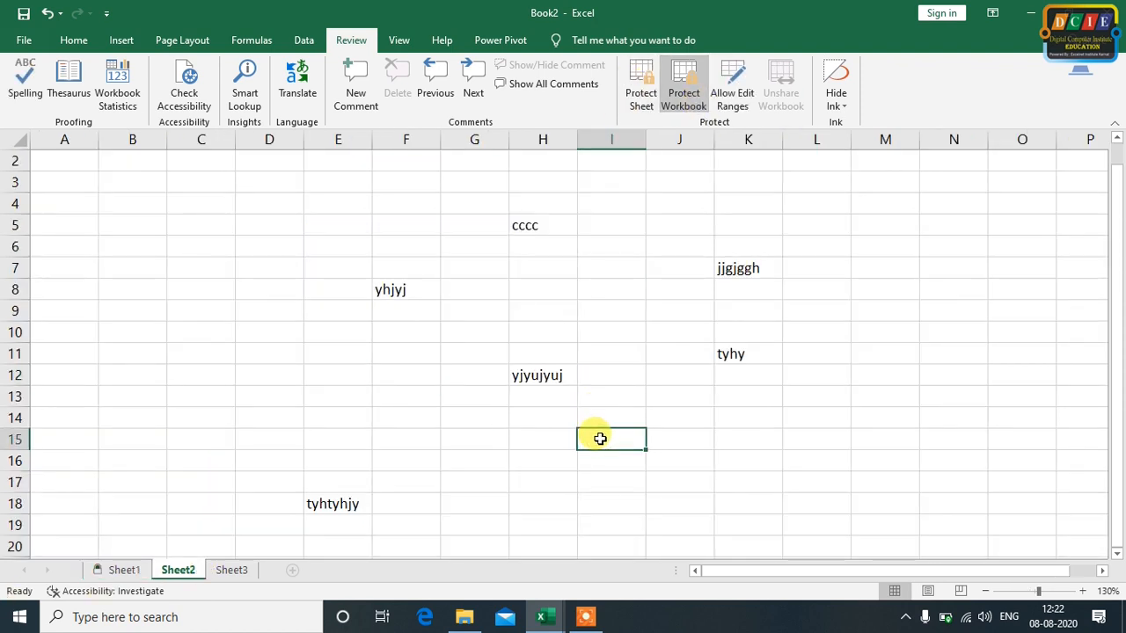
text(uyjhyujuyjuy)
click(816, 440)
text(ujhjbh)
click(748, 482)
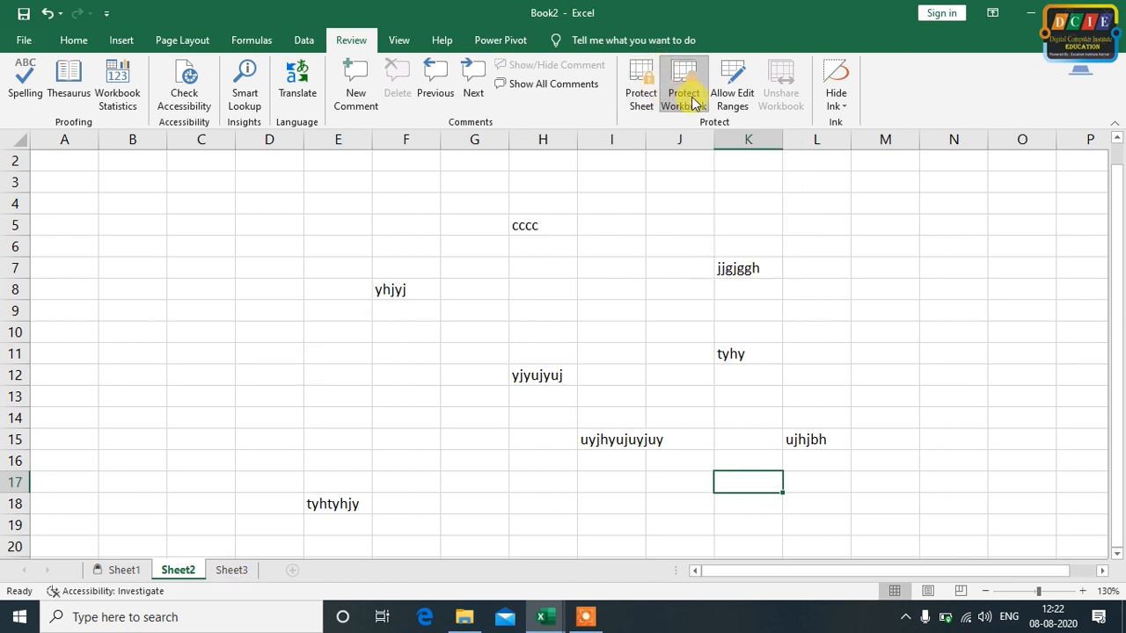
View the Allow Edit Ranges settings for Sheet2 and close them without defining a range
click(652, 293)
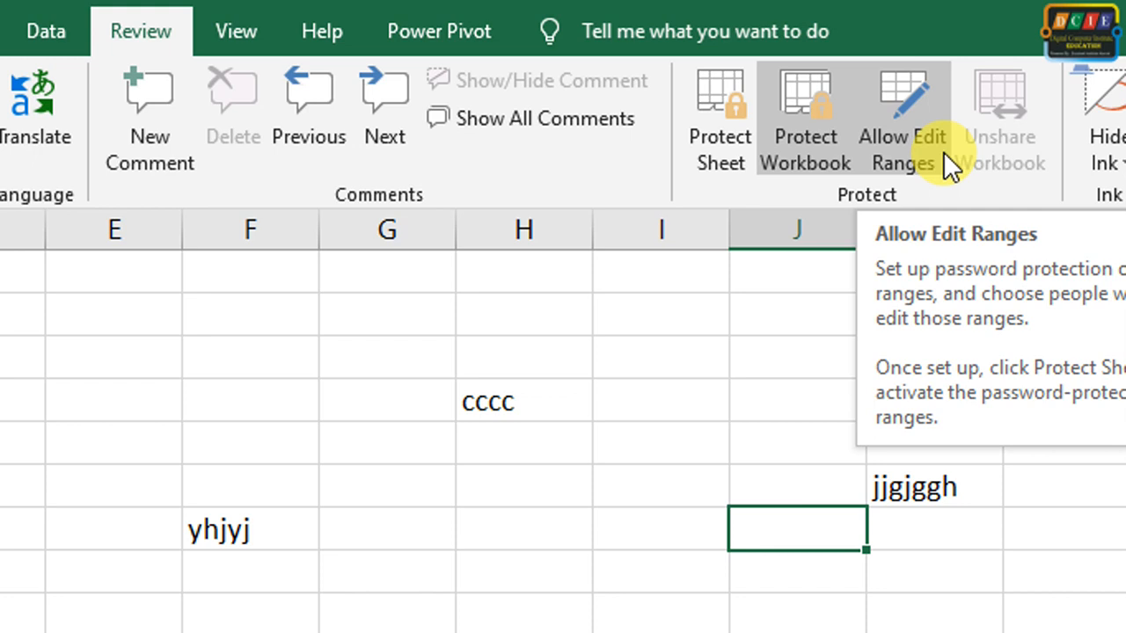
click(943, 151)
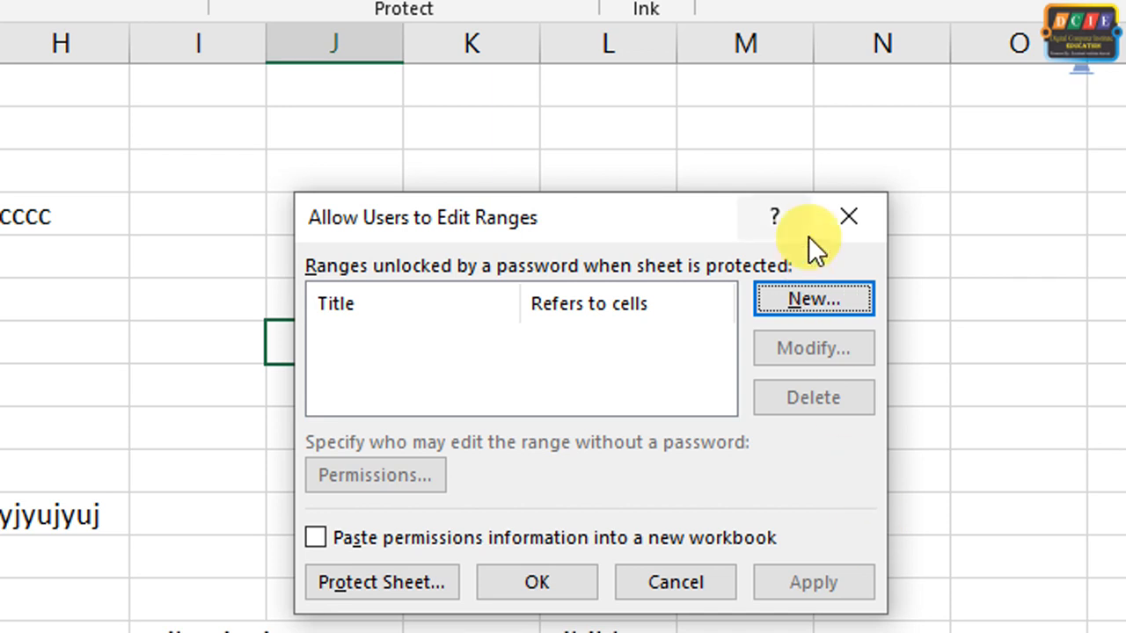
click(847, 218)
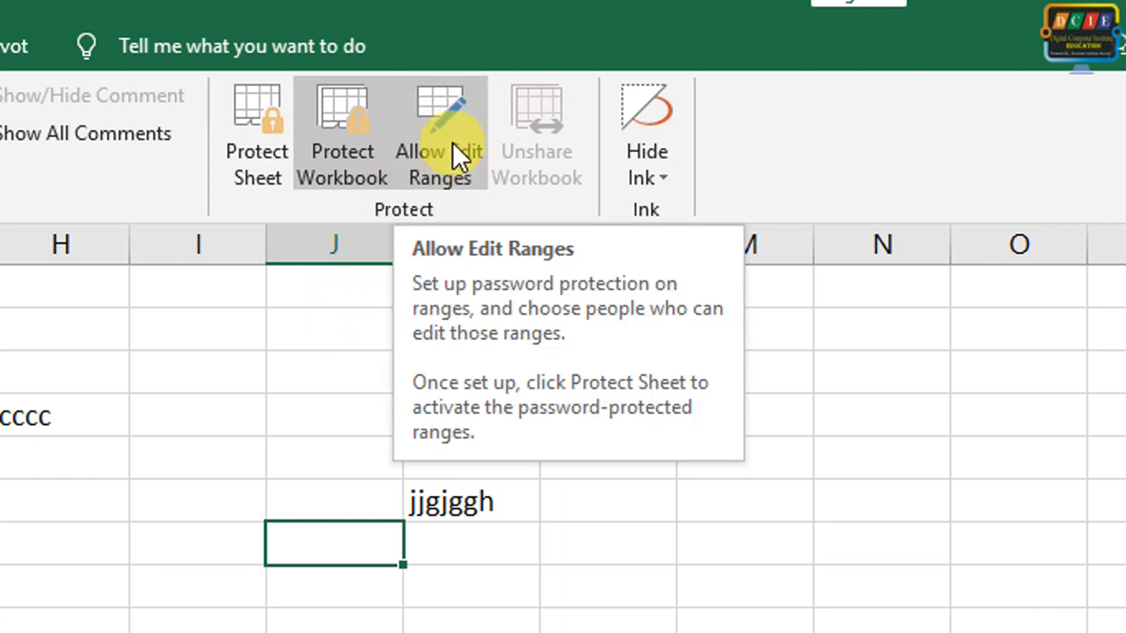
Define a new allowed edit range titled "demo data" for cells J4:J8, entering and confirming a range password
click(456, 179)
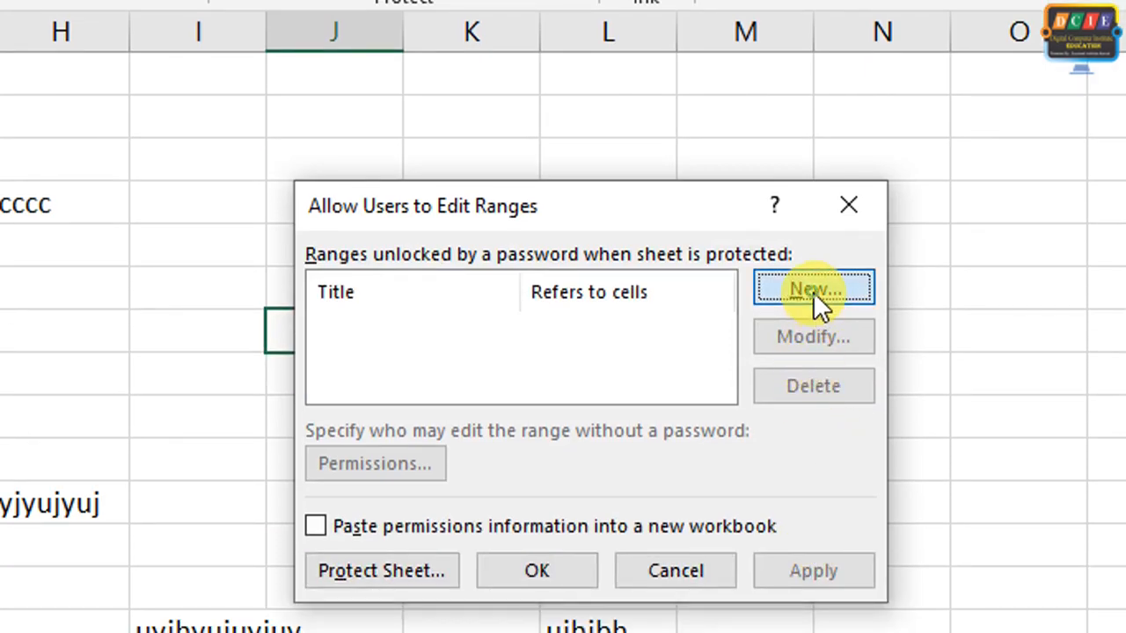
click(813, 291)
drag(671, 262, 925, 162)
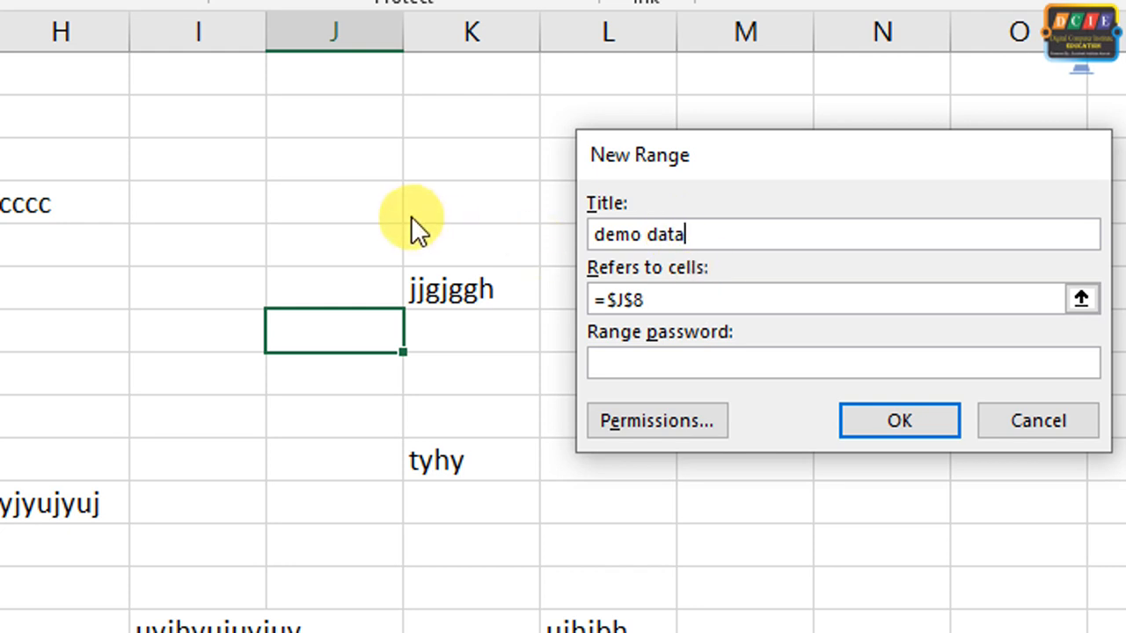
click(666, 299)
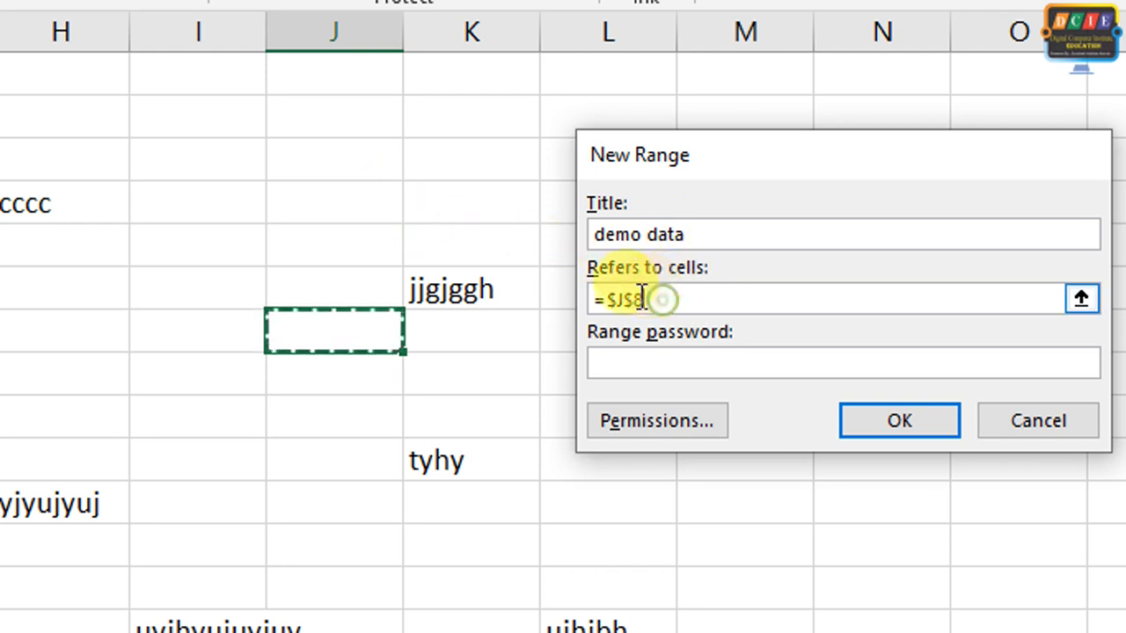
drag(364, 180, 369, 322)
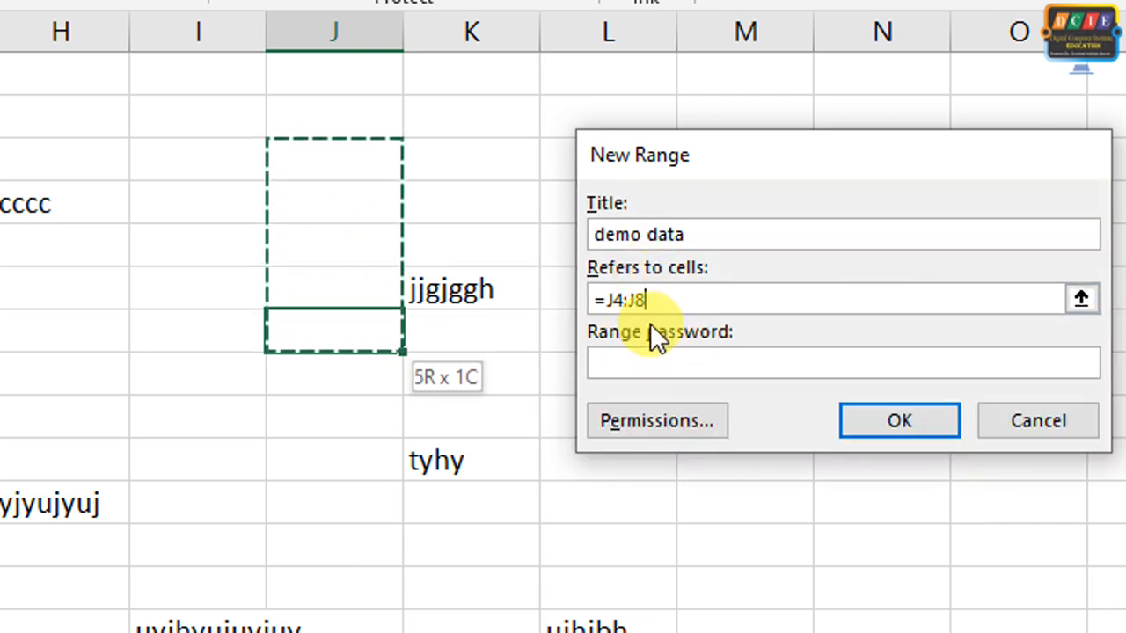
click(658, 359)
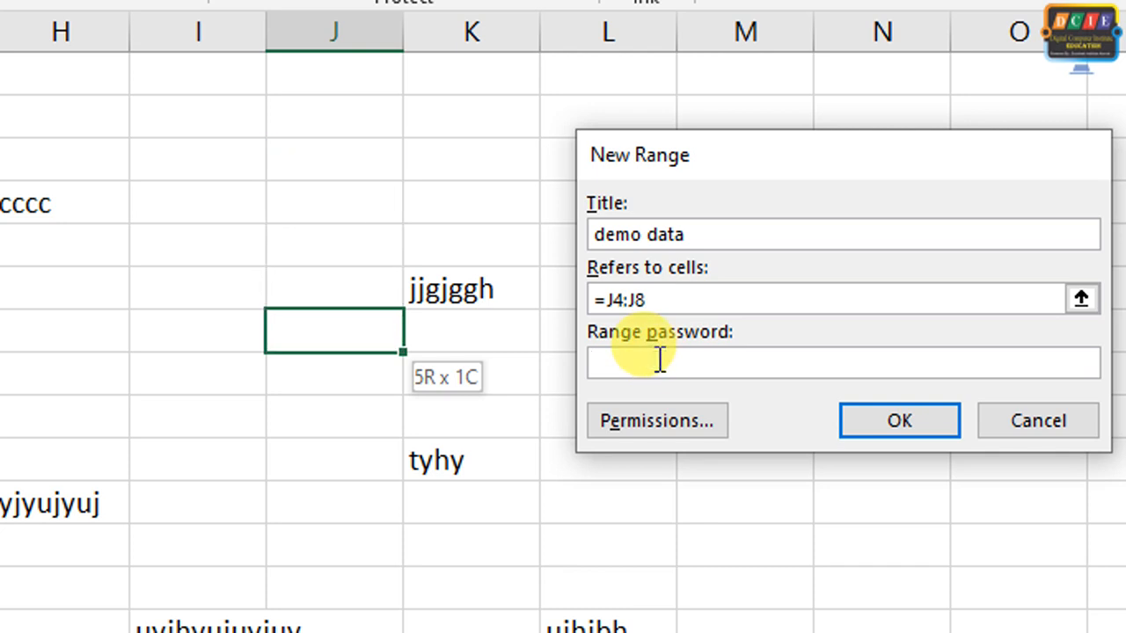
click(858, 415)
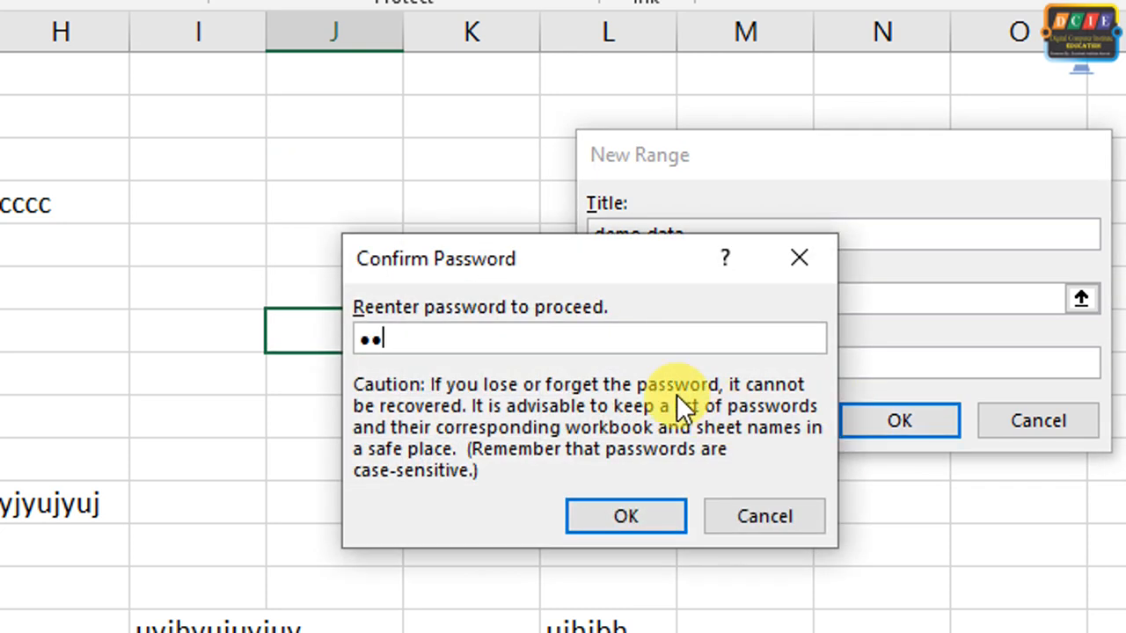
click(661, 515)
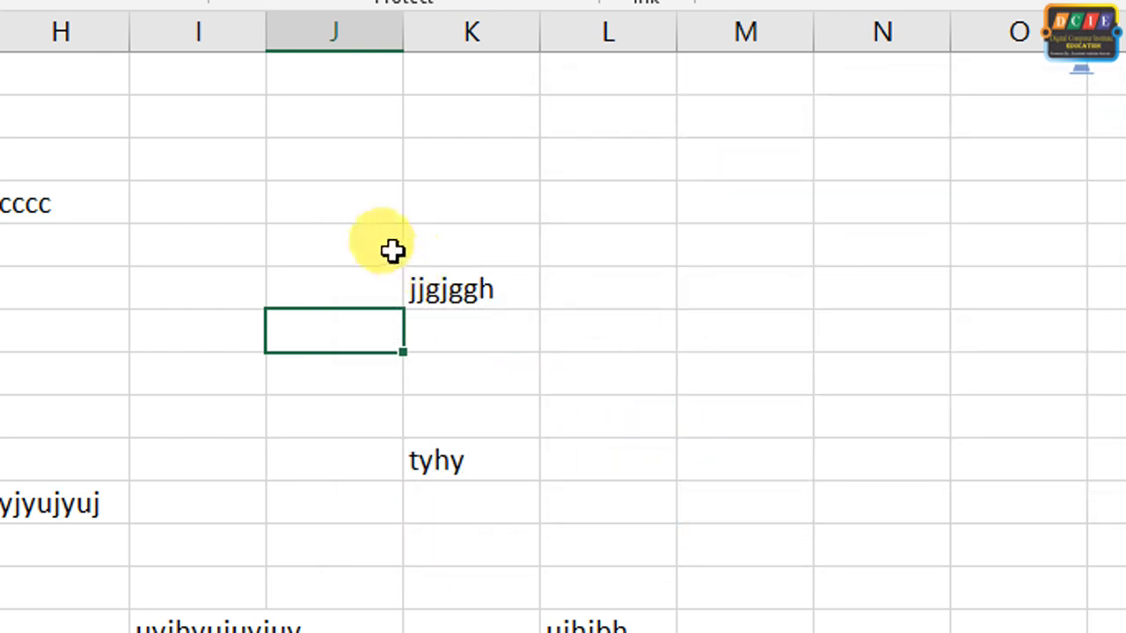
On Sheet2, enter 845454 in cell J6 and 5464 in cell J7
double_click(390, 246)
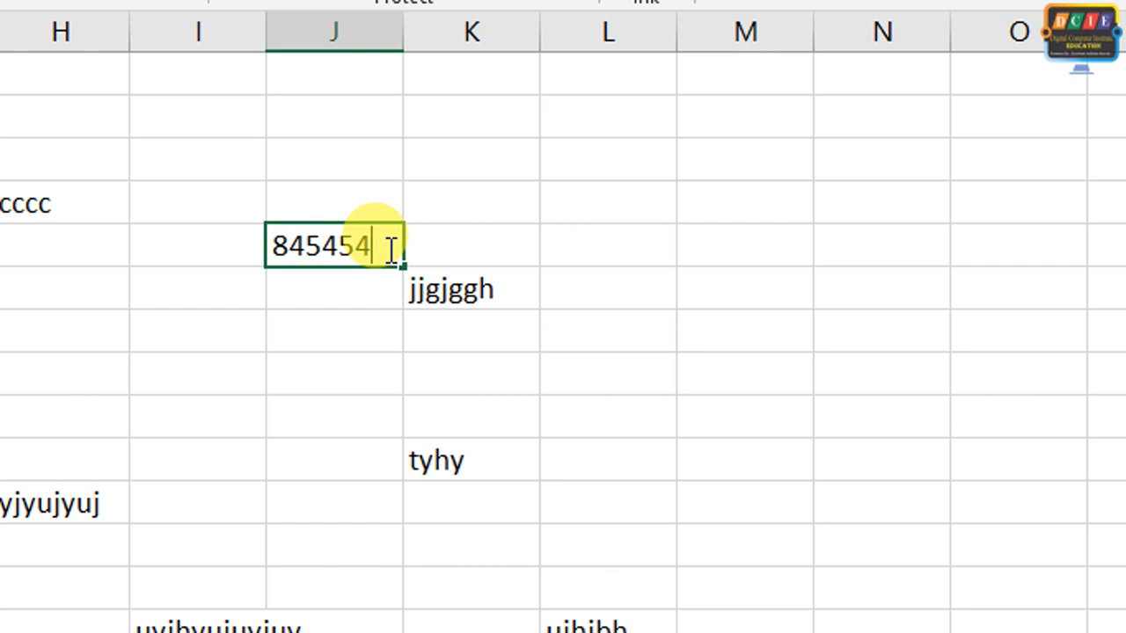
double_click(370, 290)
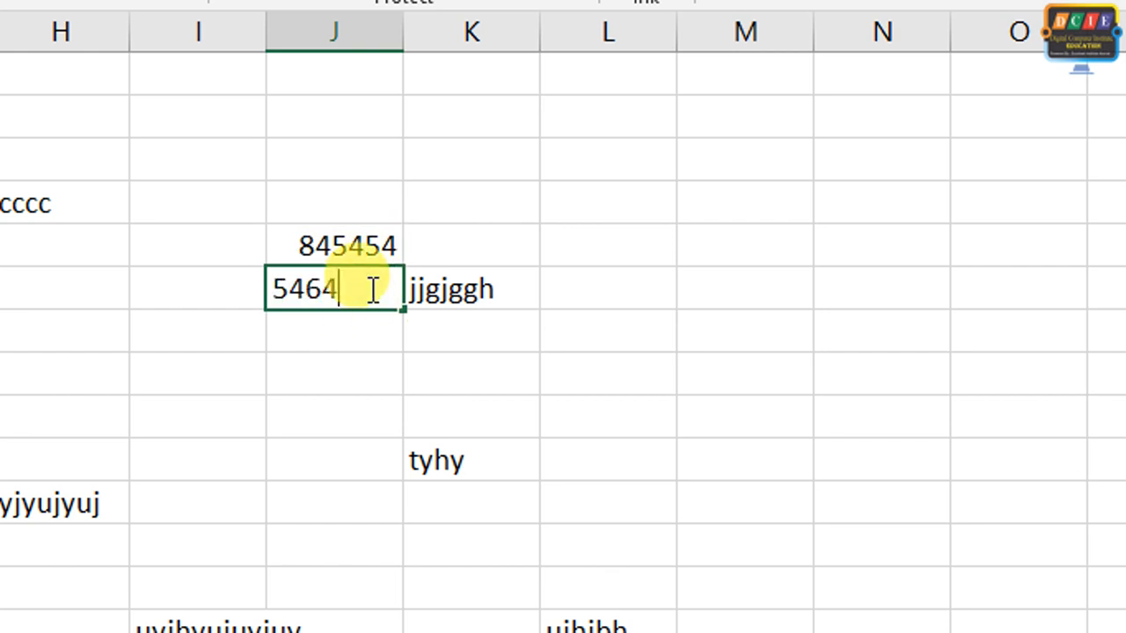
text(5464)
click(536, 355)
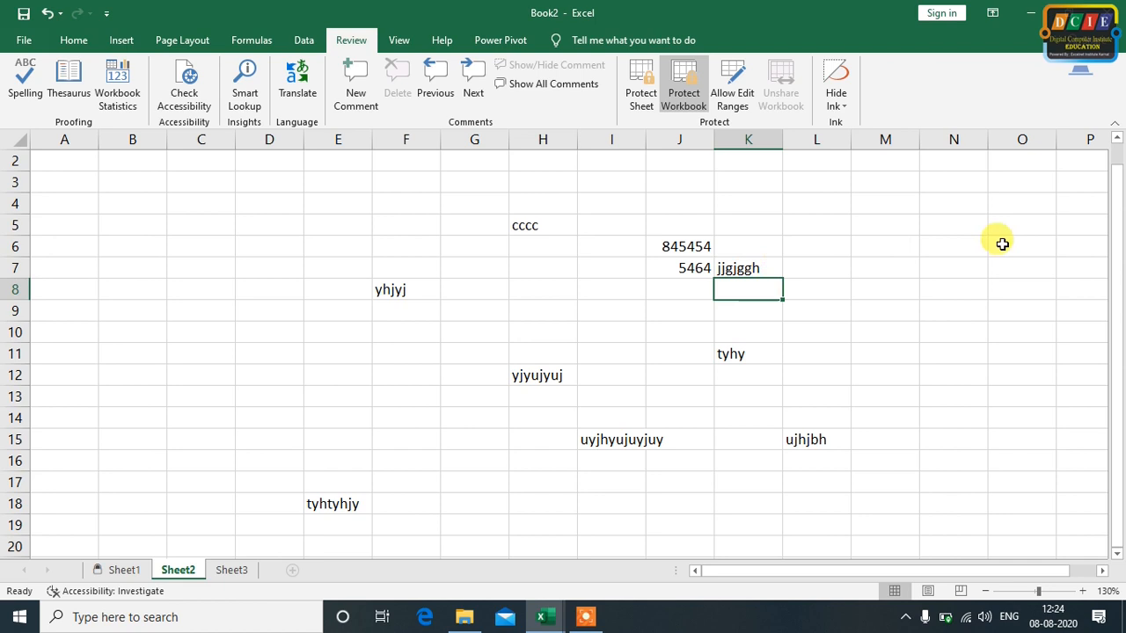
click(977, 262)
key(ctrl+Up)
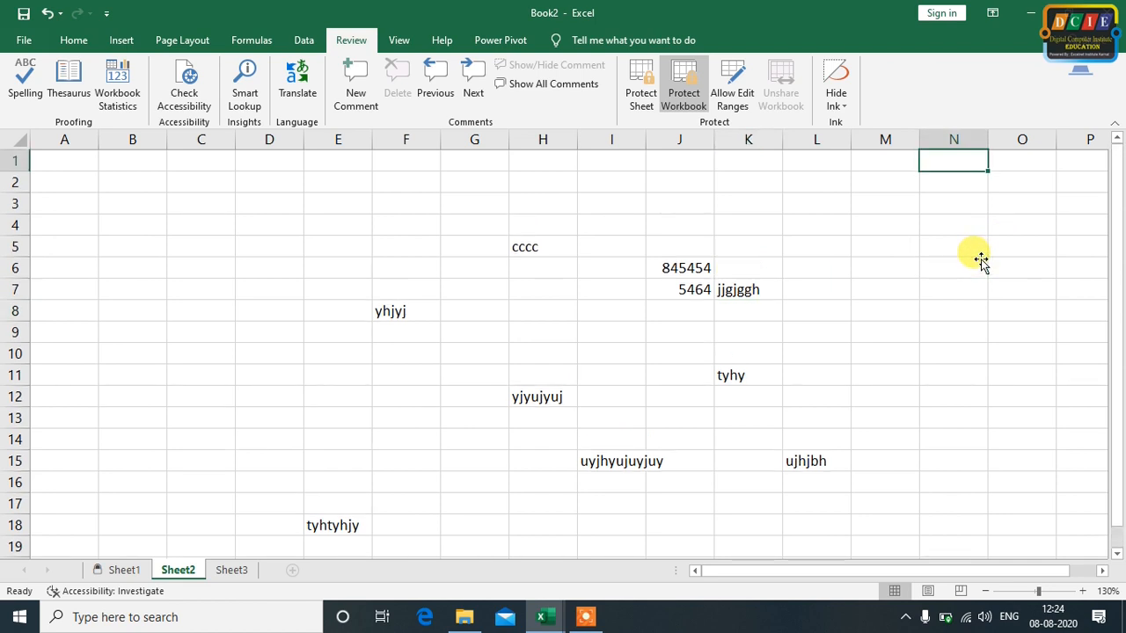
drag(687, 254, 694, 303)
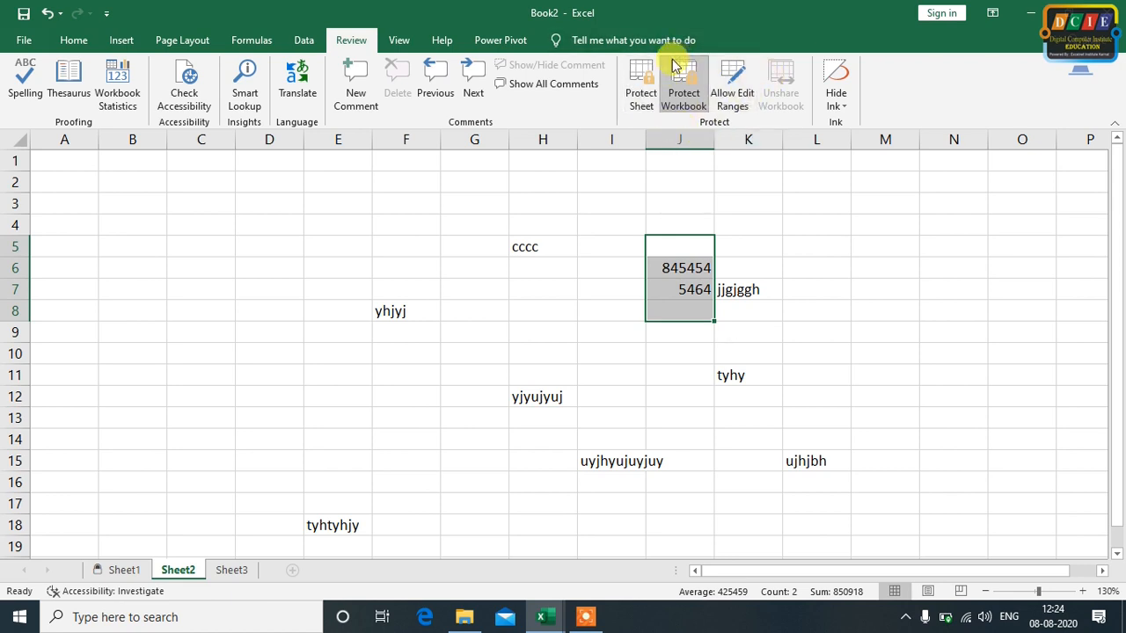
click(386, 183)
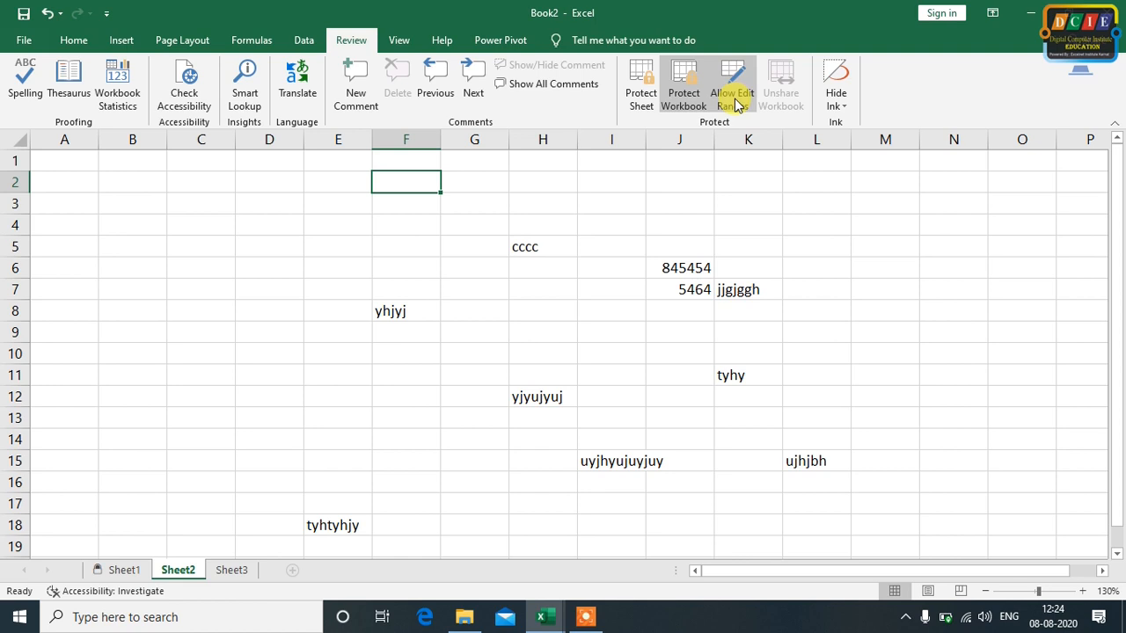
drag(681, 224, 690, 356)
click(897, 268)
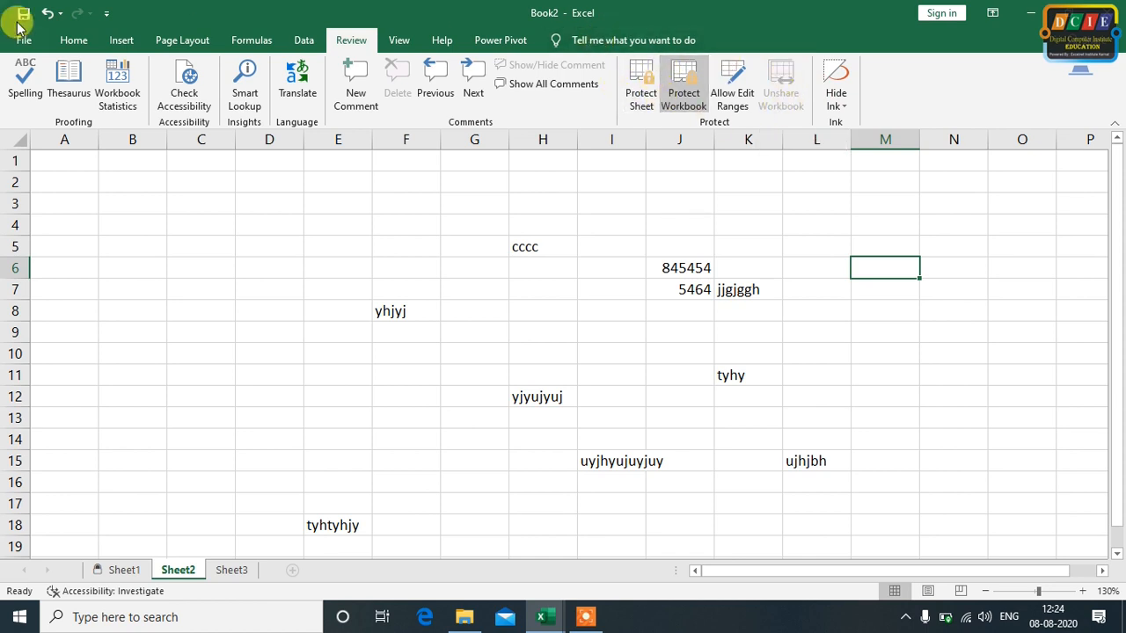
Open the Customize Ribbon options, collapse the Review tab's groups and set the command source to All Commands
click(35, 42)
click(26, 42)
click(26, 41)
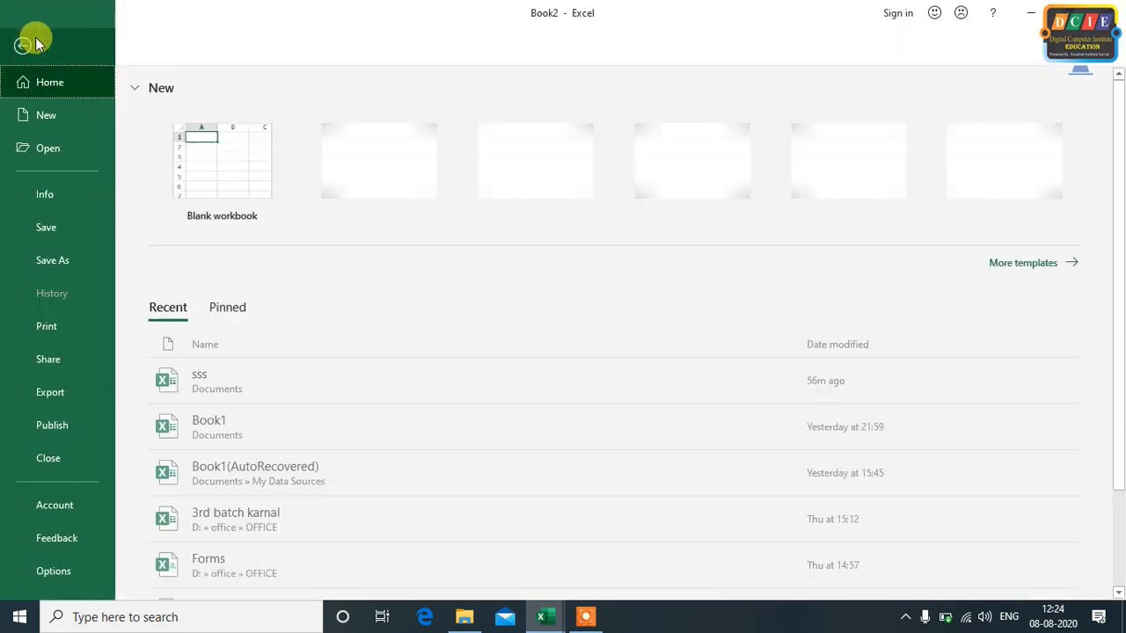
click(51, 572)
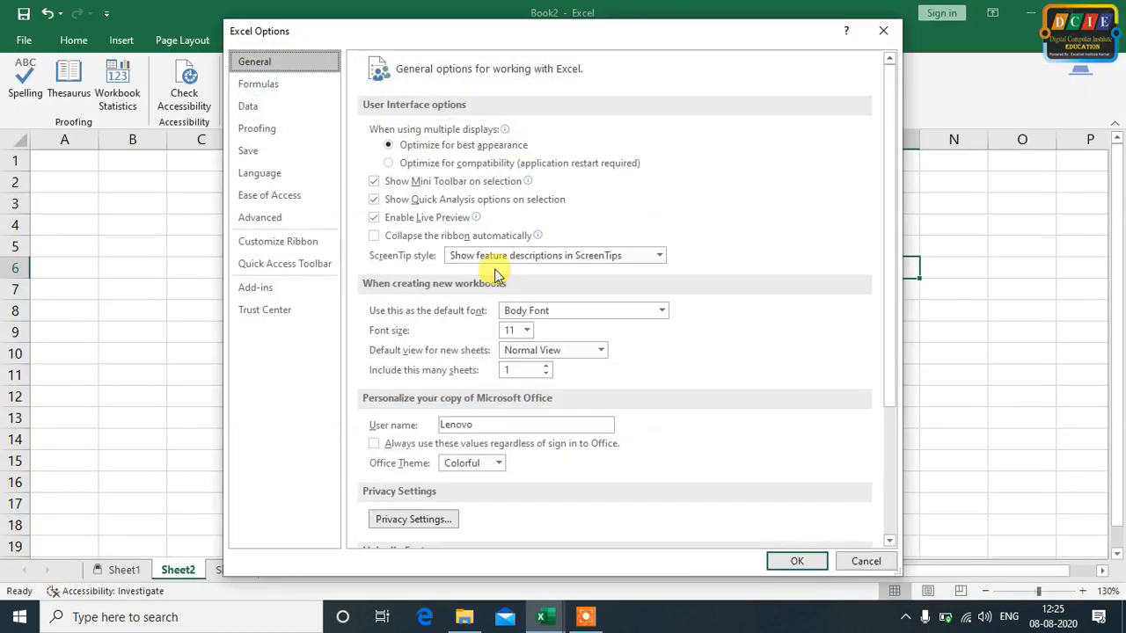
drag(514, 36, 653, 35)
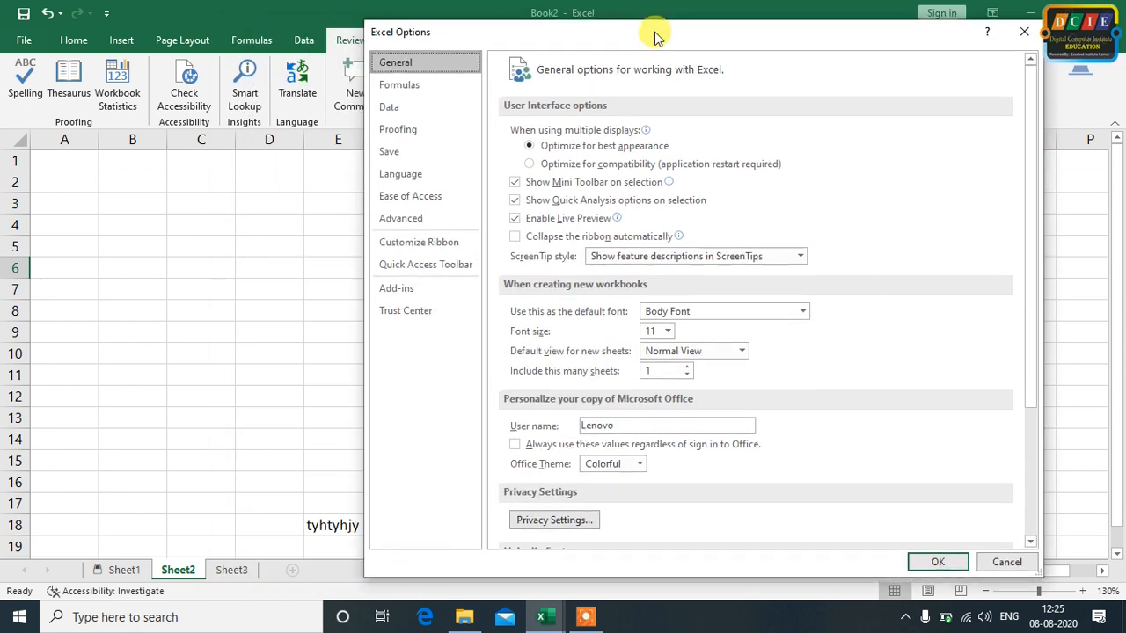
click(408, 249)
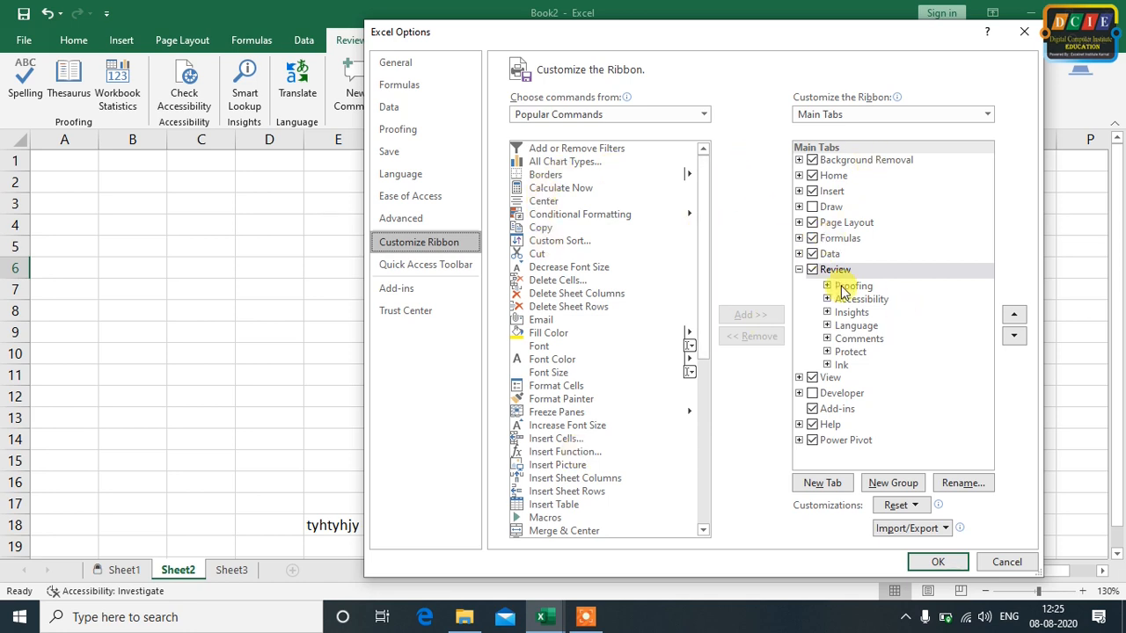
click(799, 269)
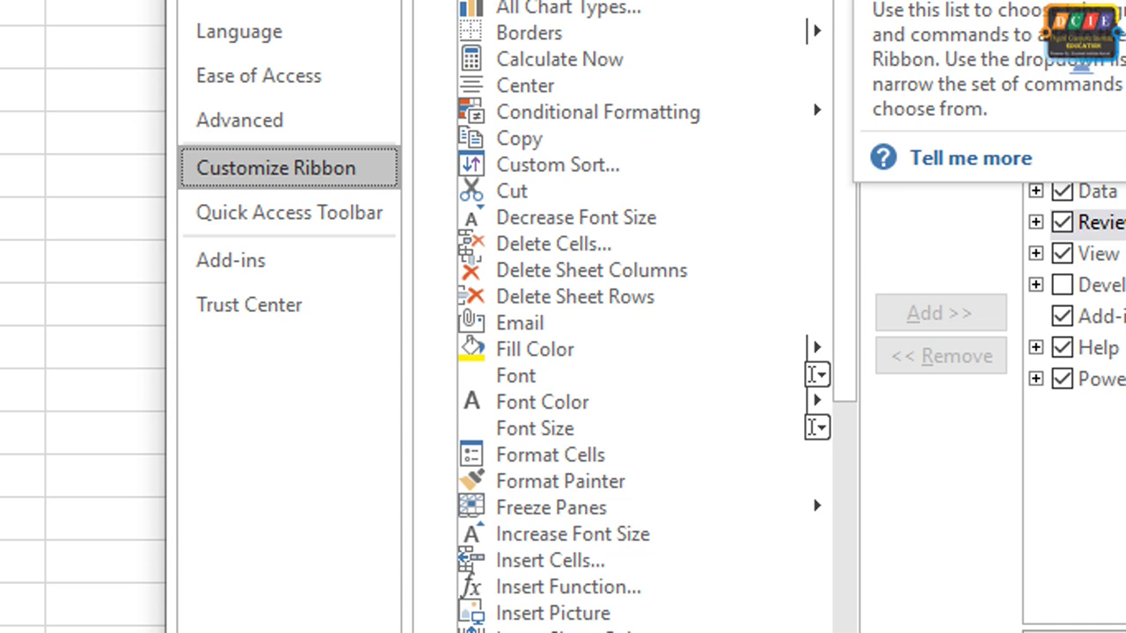
click(844, 97)
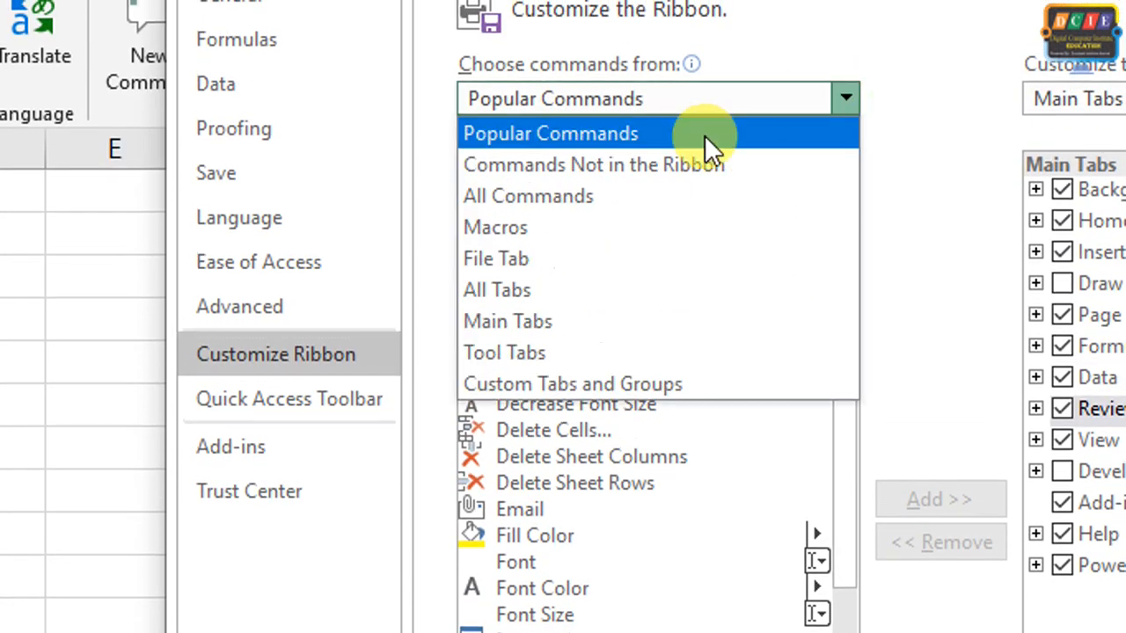
click(577, 186)
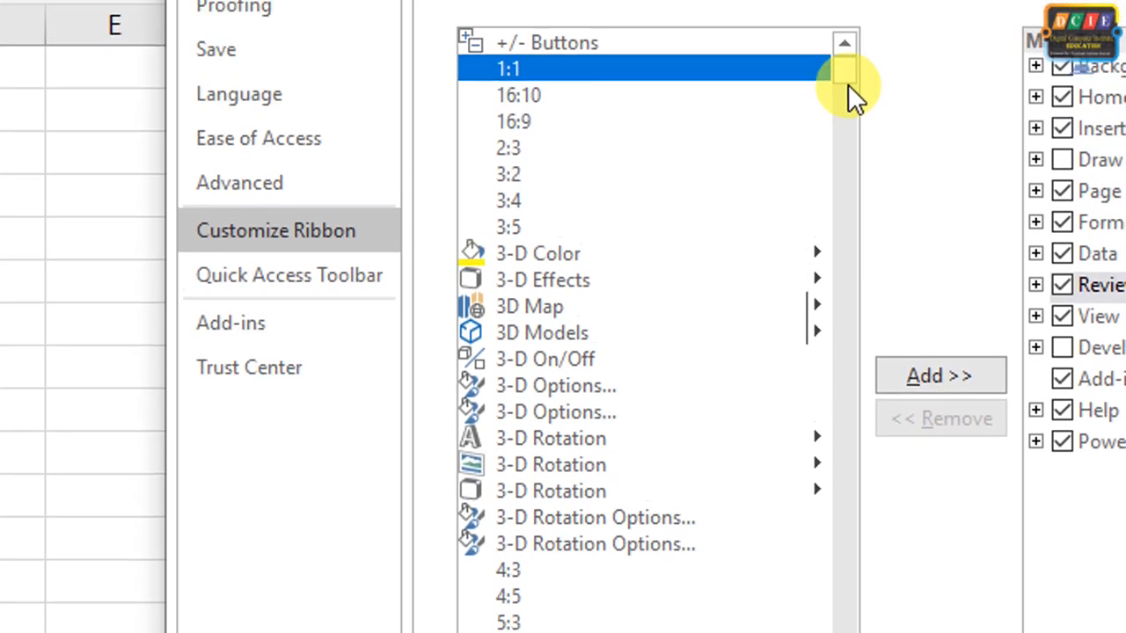
Try to add the Share Workbook (Legacy) command directly to the Review tab
drag(844, 93, 882, 575)
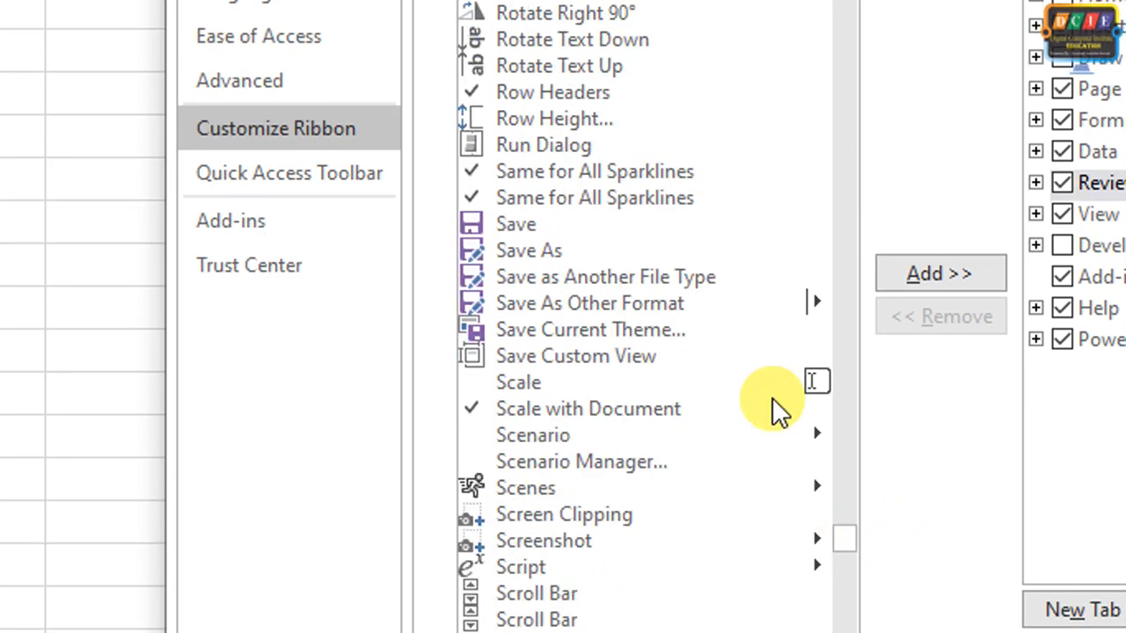
scroll(699, 305, down, 18)
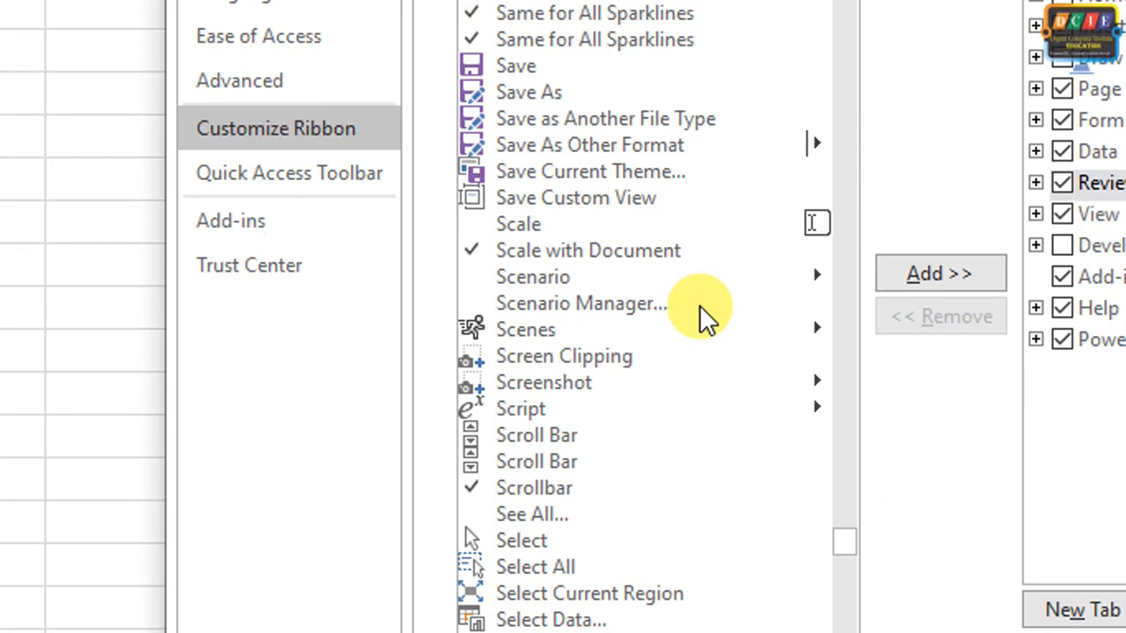
scroll(697, 304, down, 9)
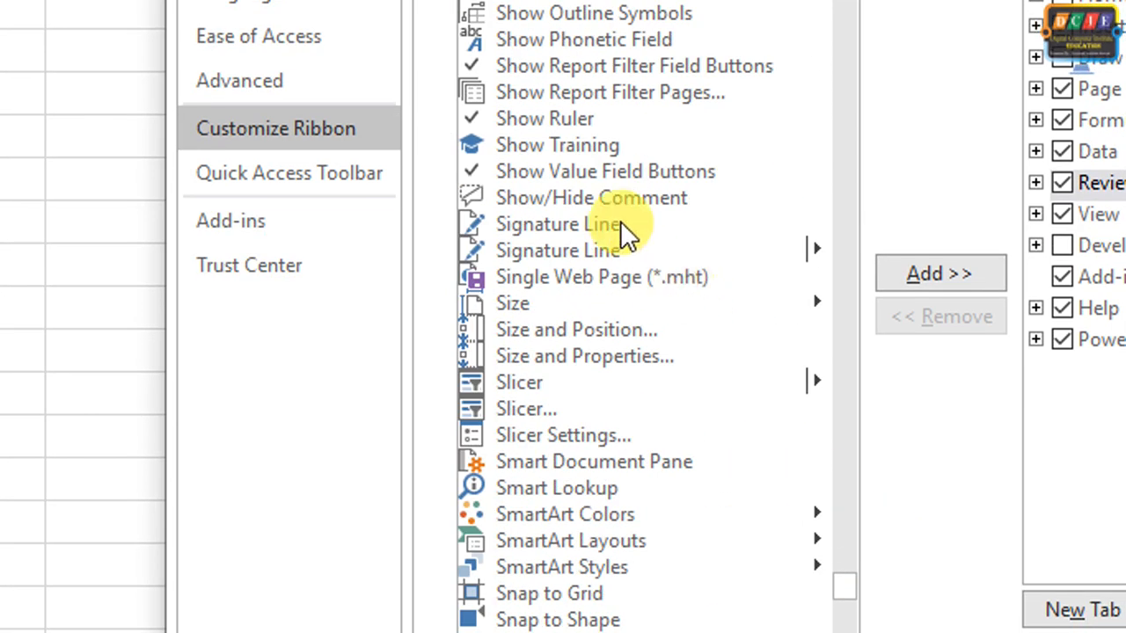
scroll(621, 222, up, 3)
scroll(623, 224, up, 3)
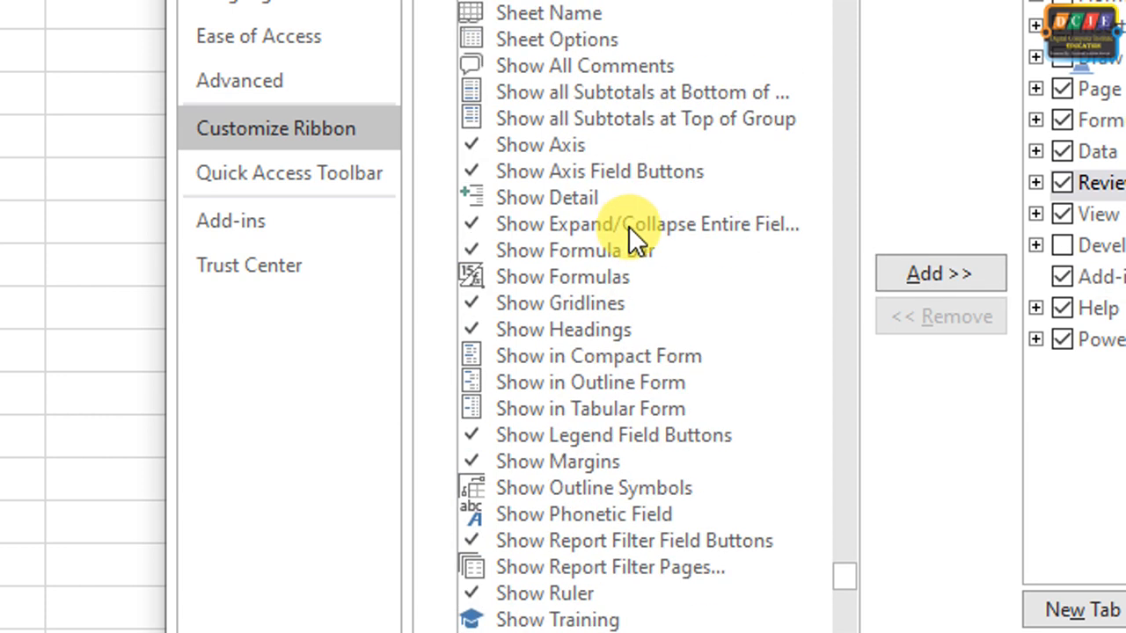
scroll(628, 226, up, 1)
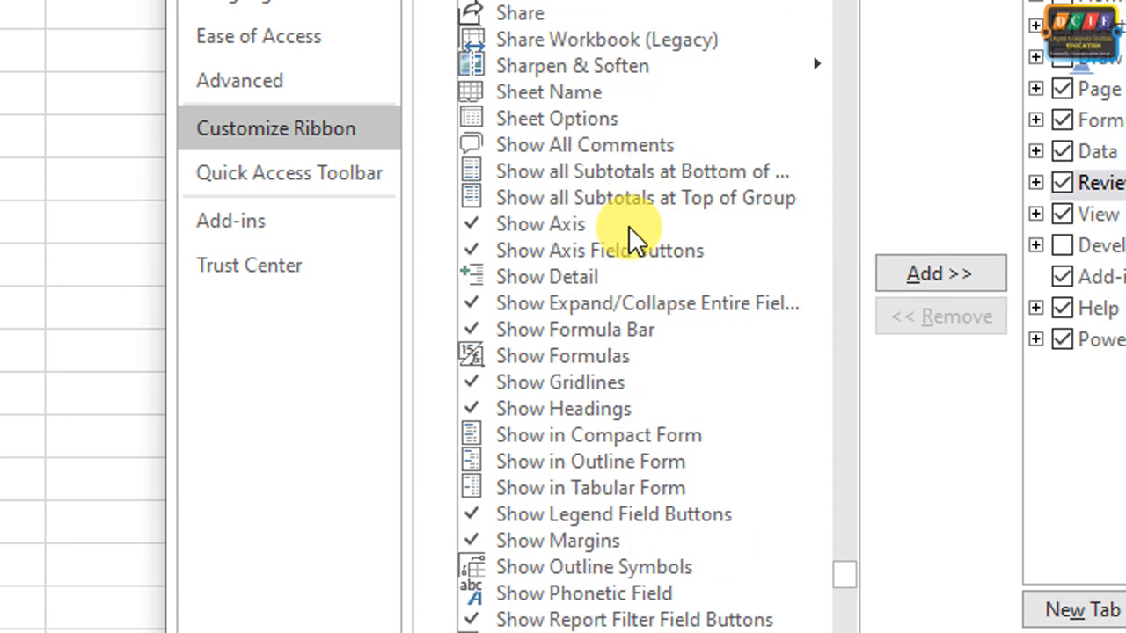
scroll(631, 233, up, 1)
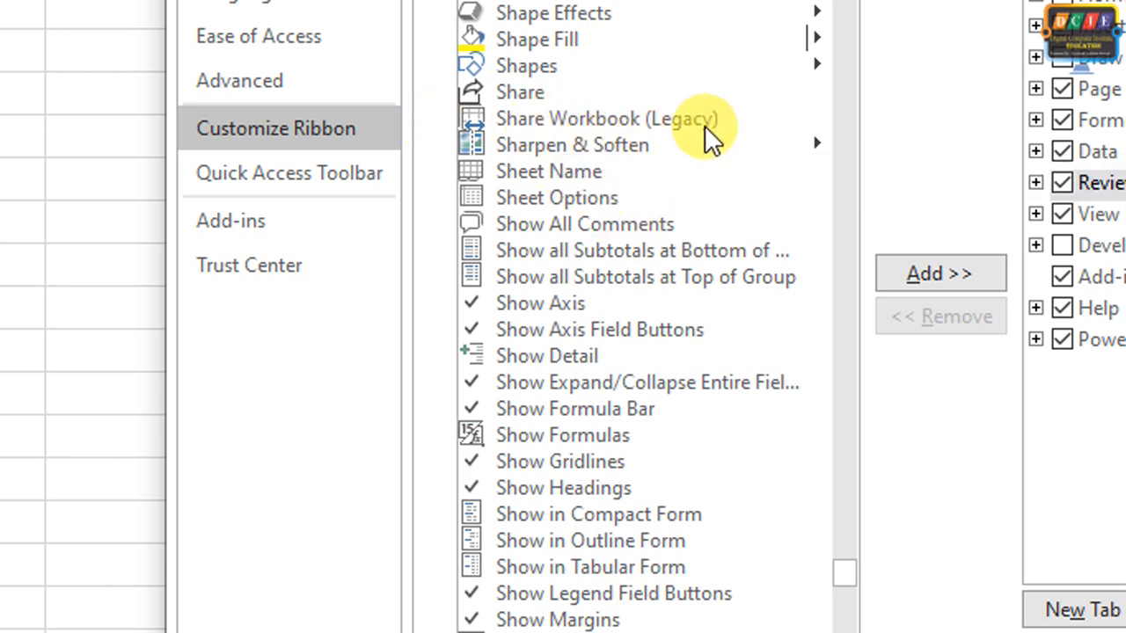
click(637, 123)
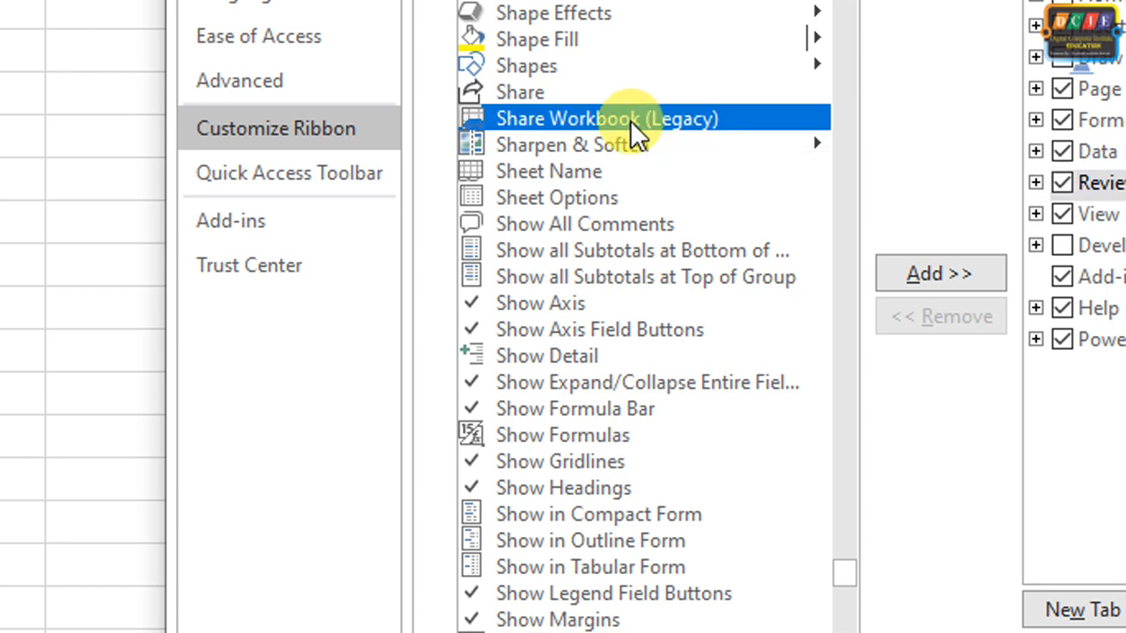
click(939, 273)
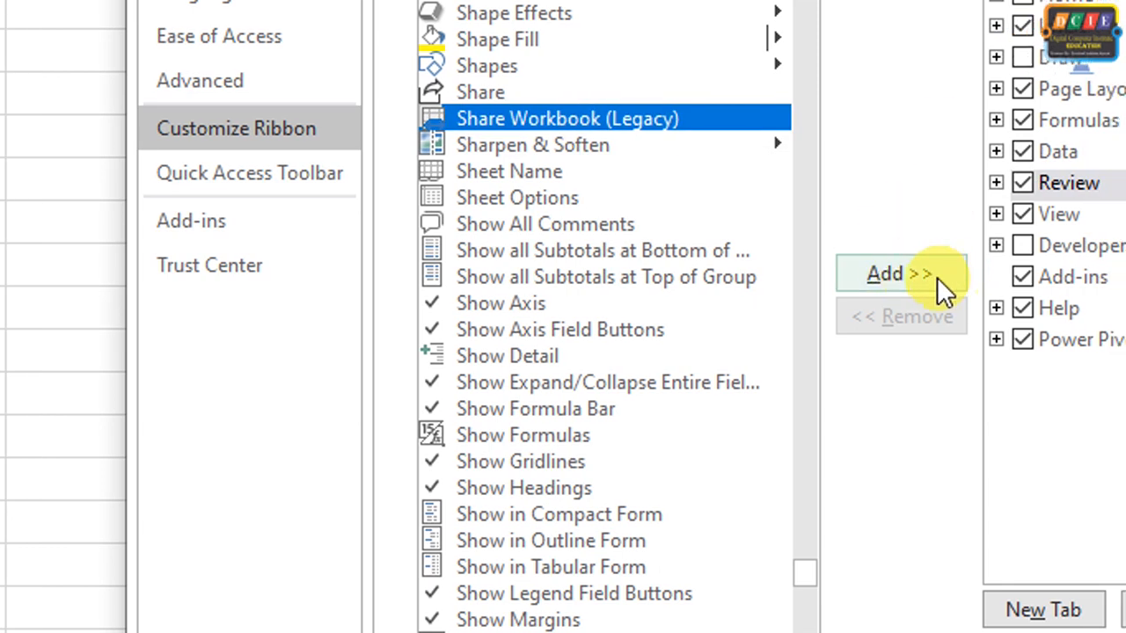
click(936, 277)
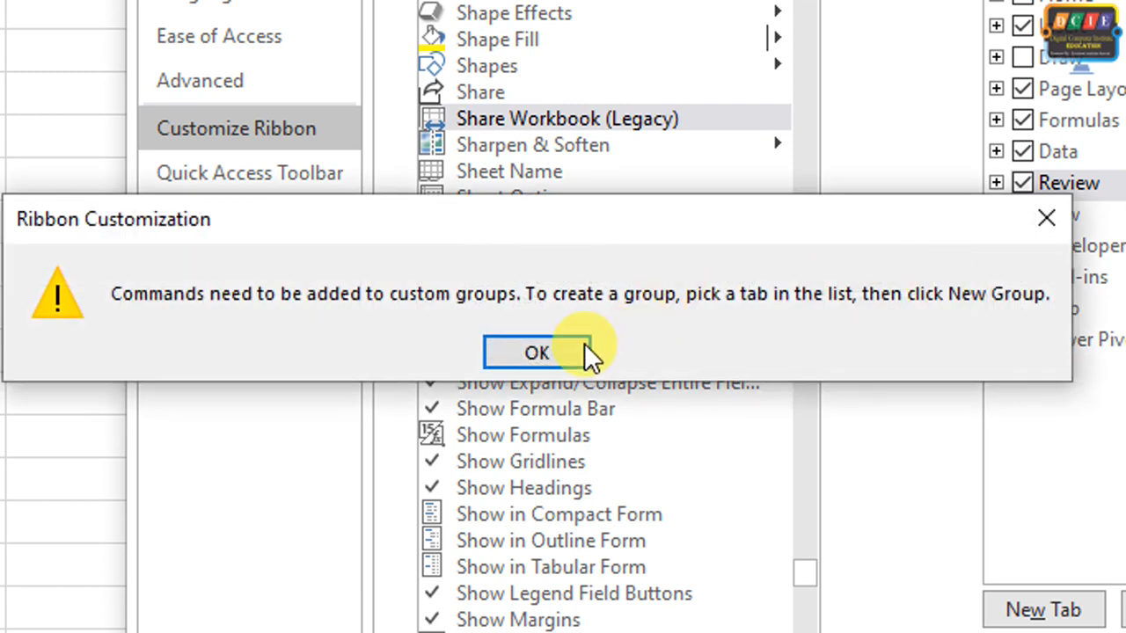
click(538, 354)
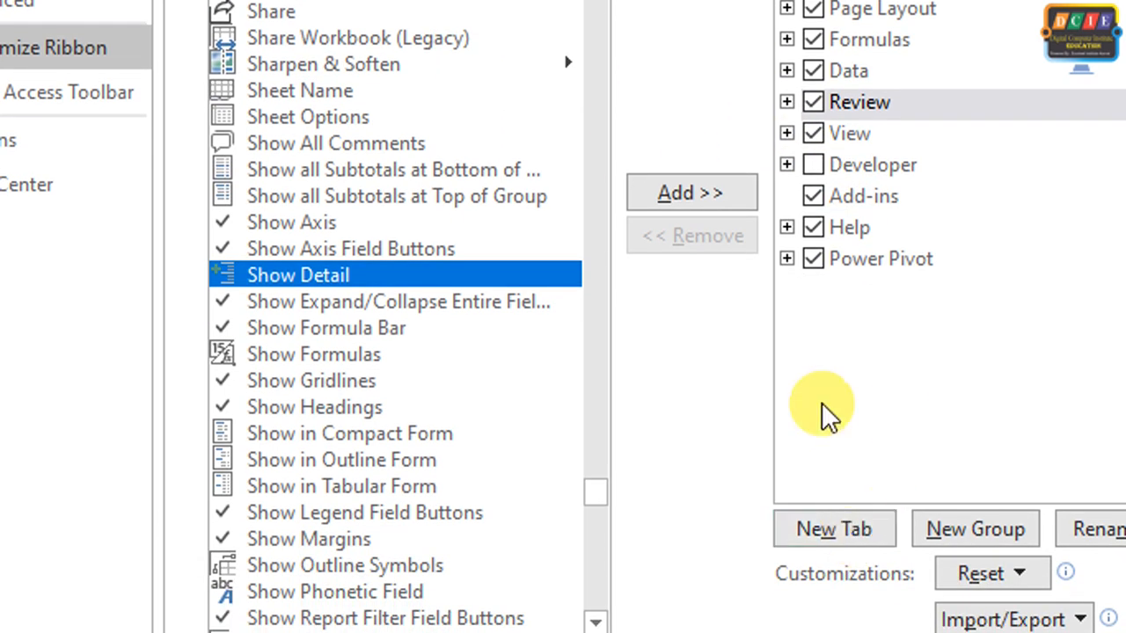
Create a new custom ribbon tab after Power Pivot and select the custom group inside it
click(785, 260)
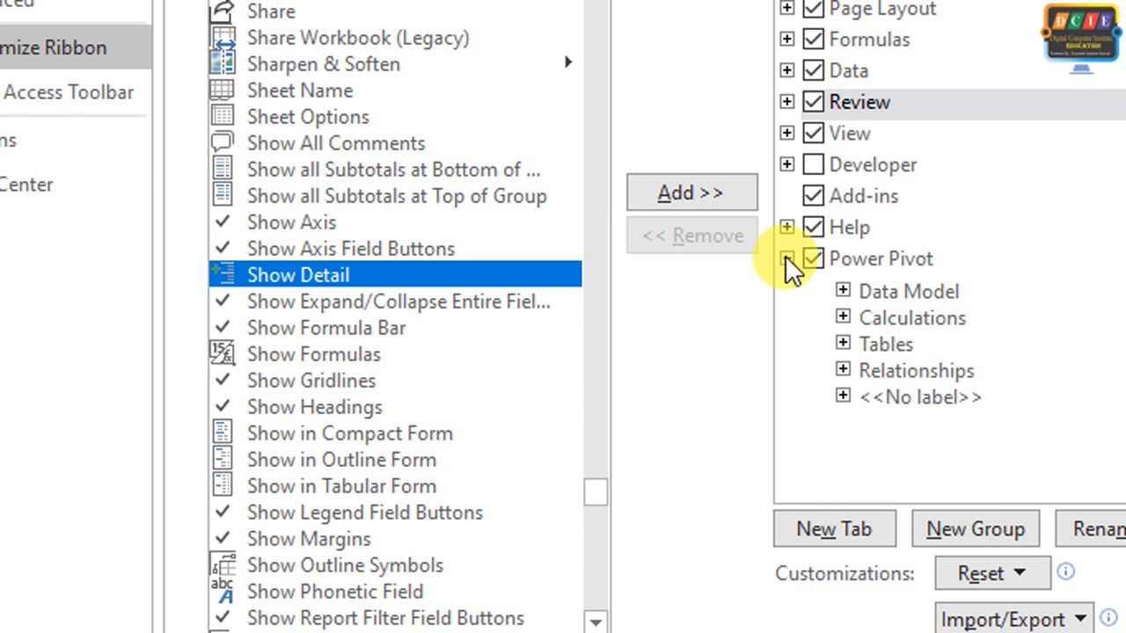
click(786, 260)
click(831, 264)
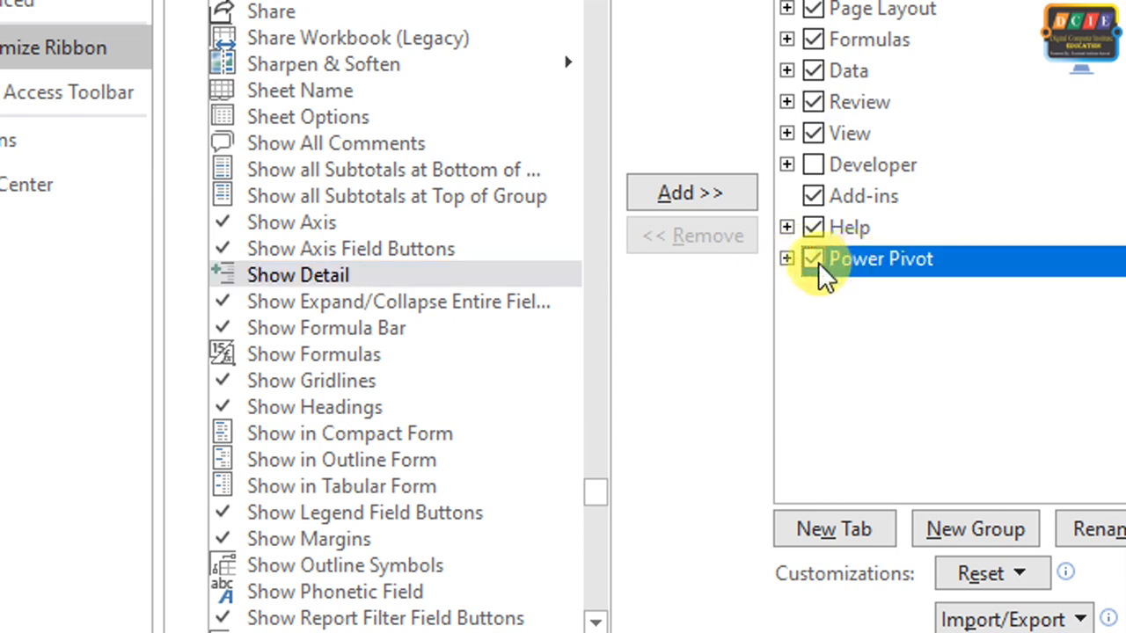
click(859, 533)
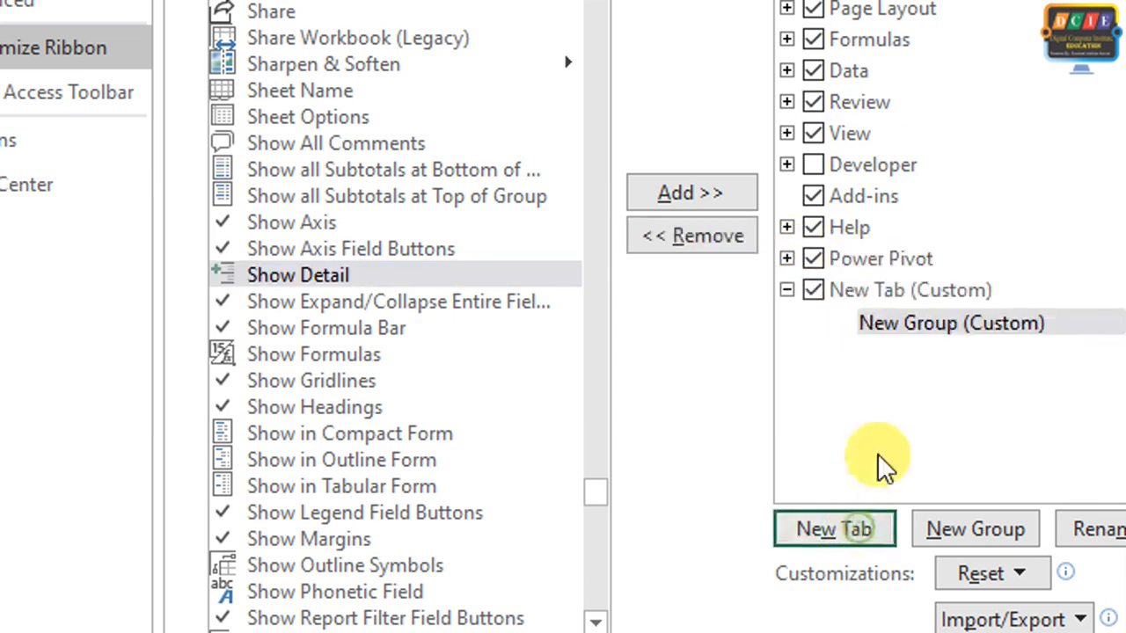
click(928, 330)
click(915, 298)
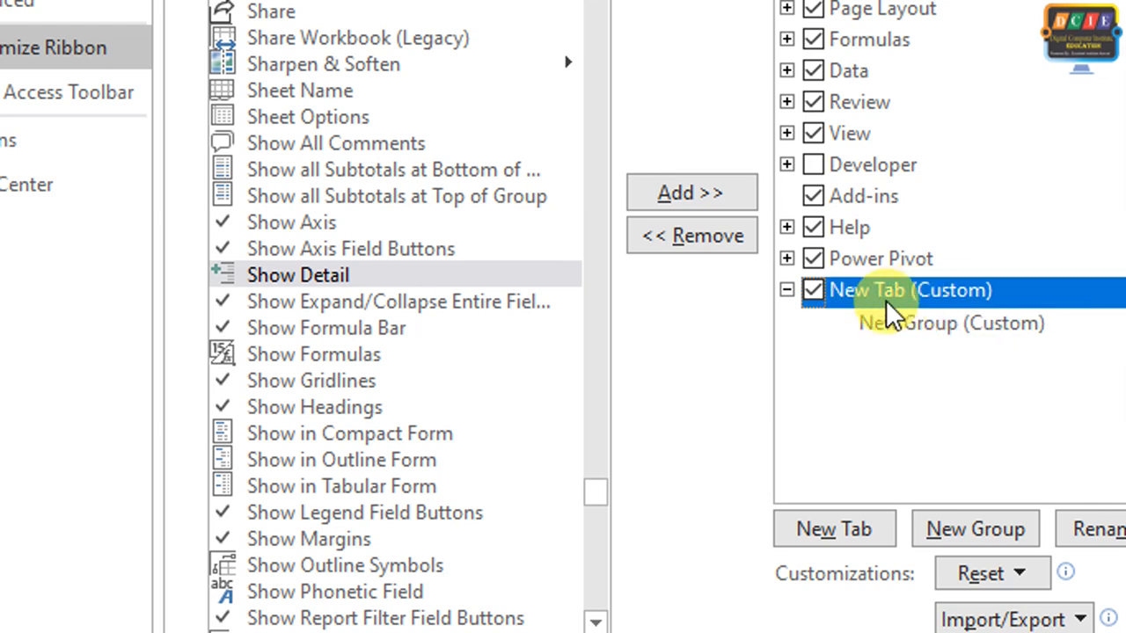
click(916, 329)
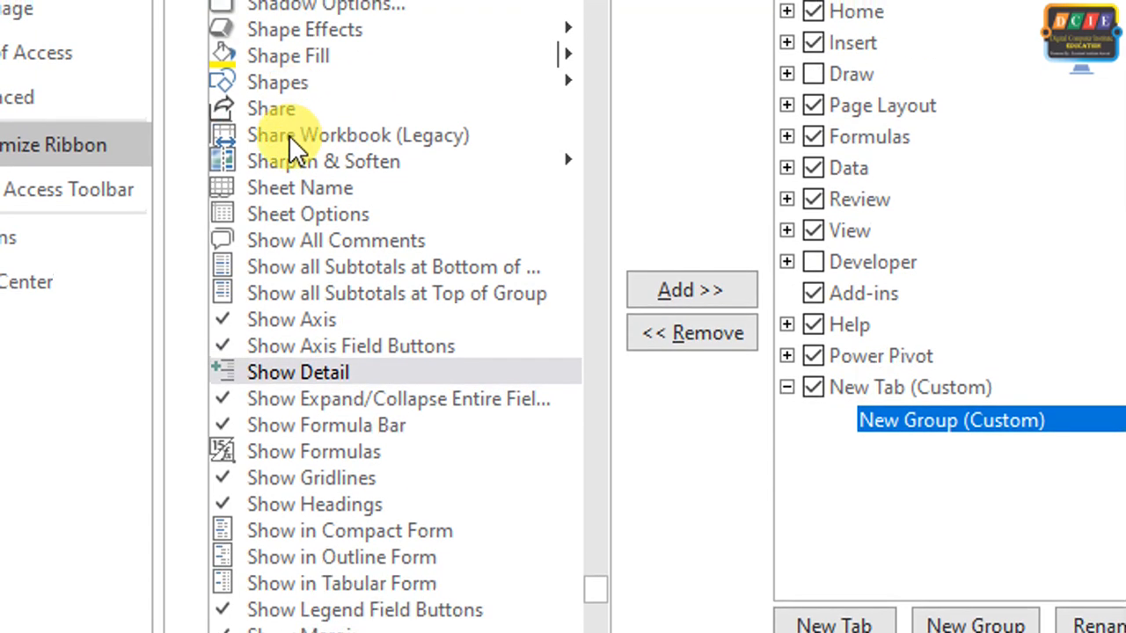
Add the Share Workbook (Legacy) command to the new custom group, rename its custom tab to sharing and apply the ribbon changes
click(299, 145)
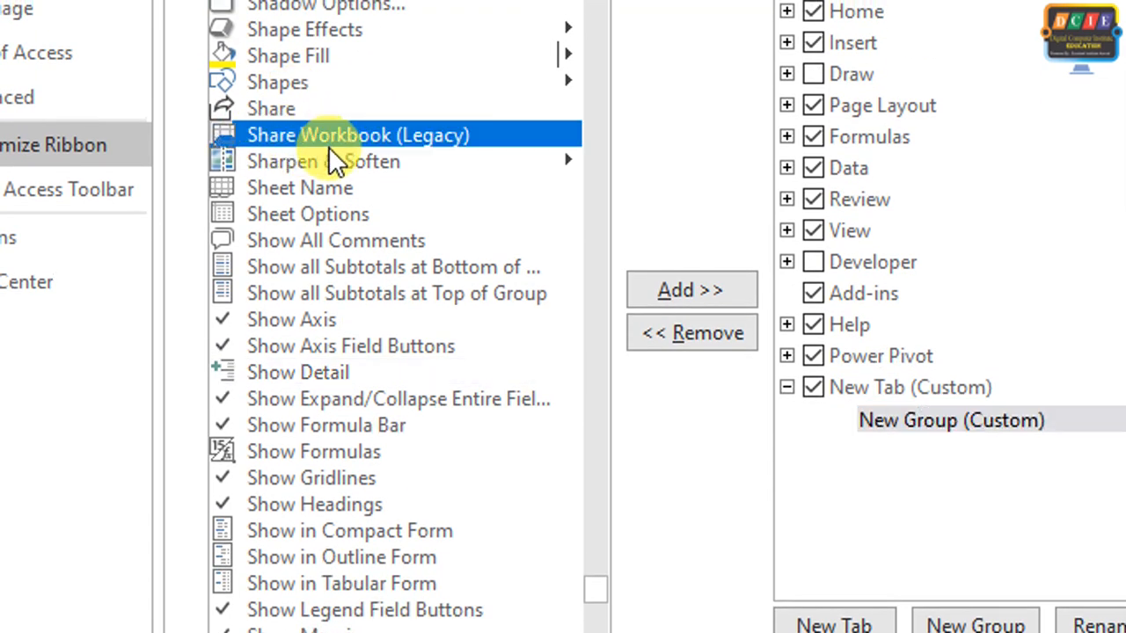
click(699, 297)
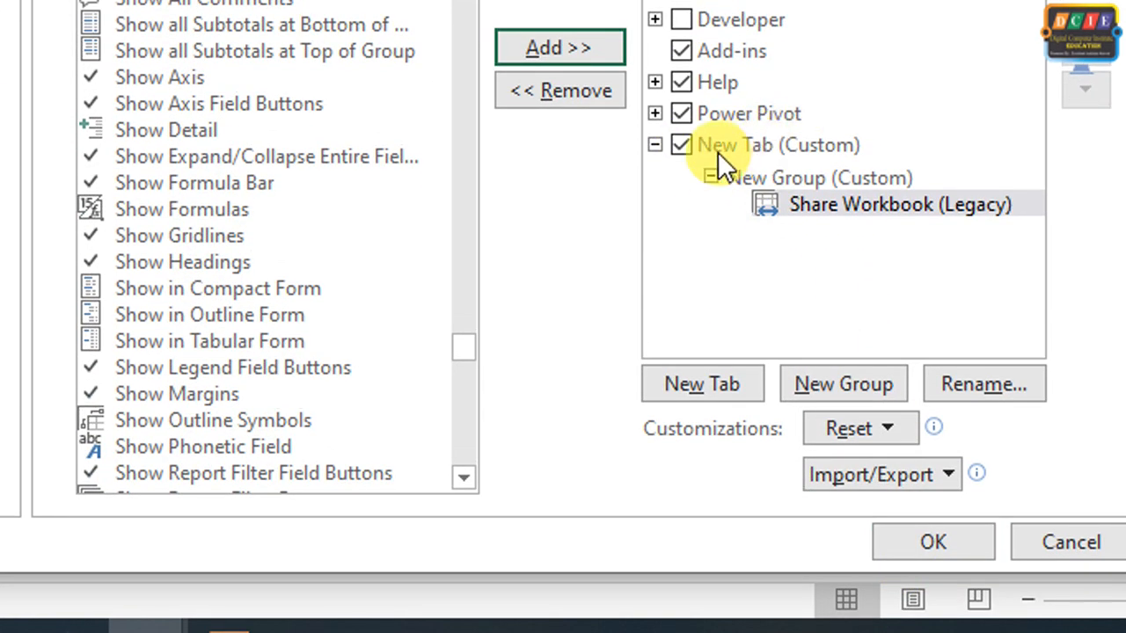
right_click(823, 146)
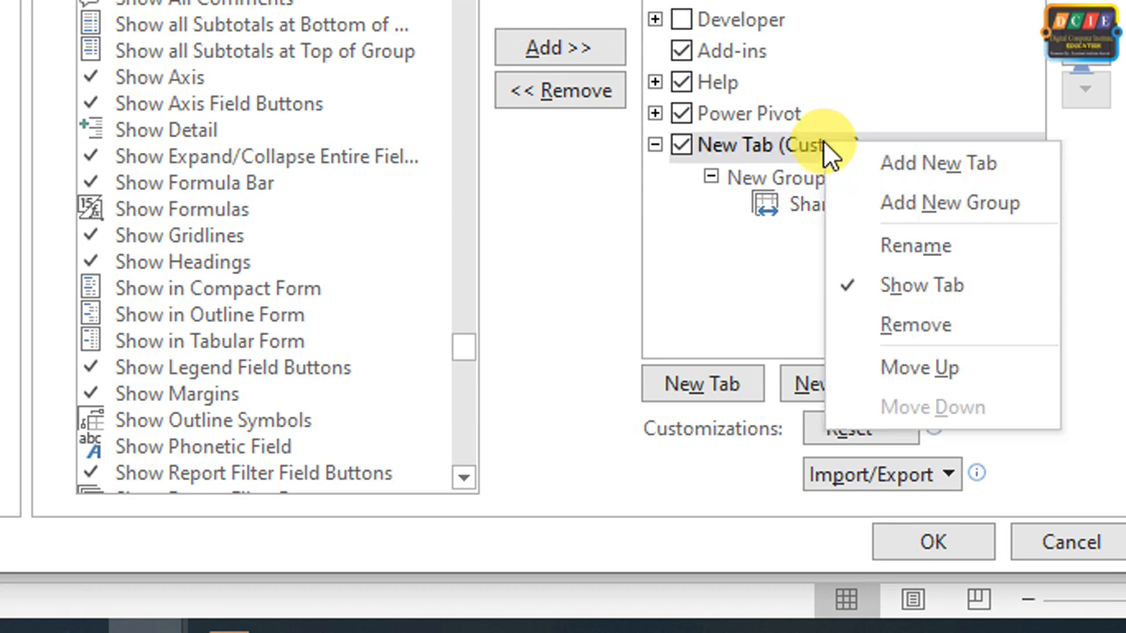
click(905, 232)
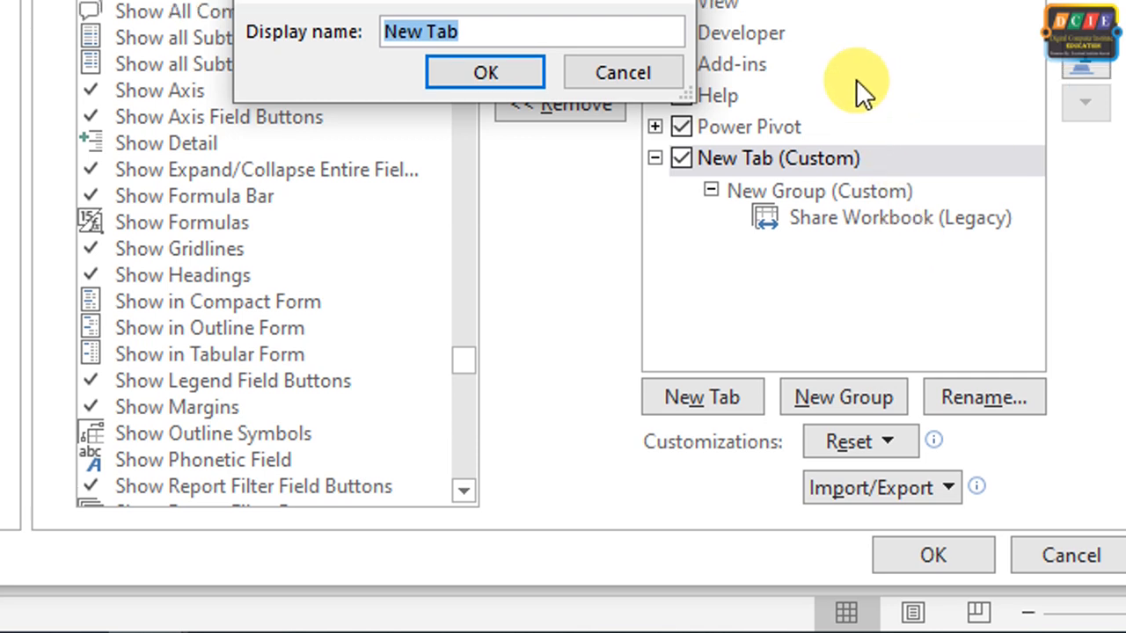
text(sharing)
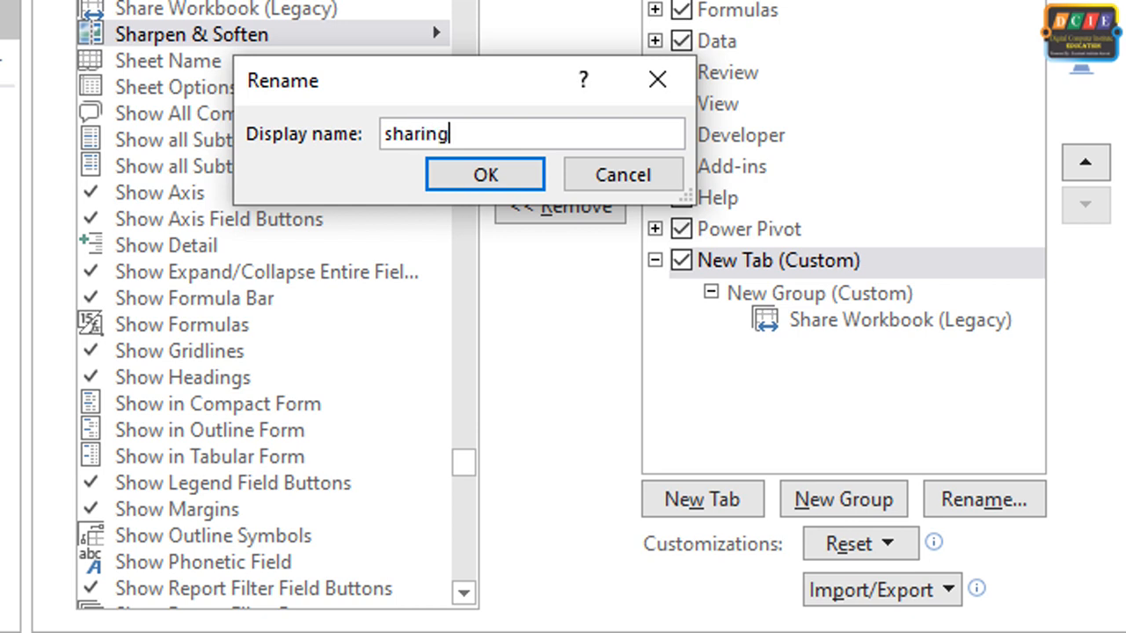
click(497, 181)
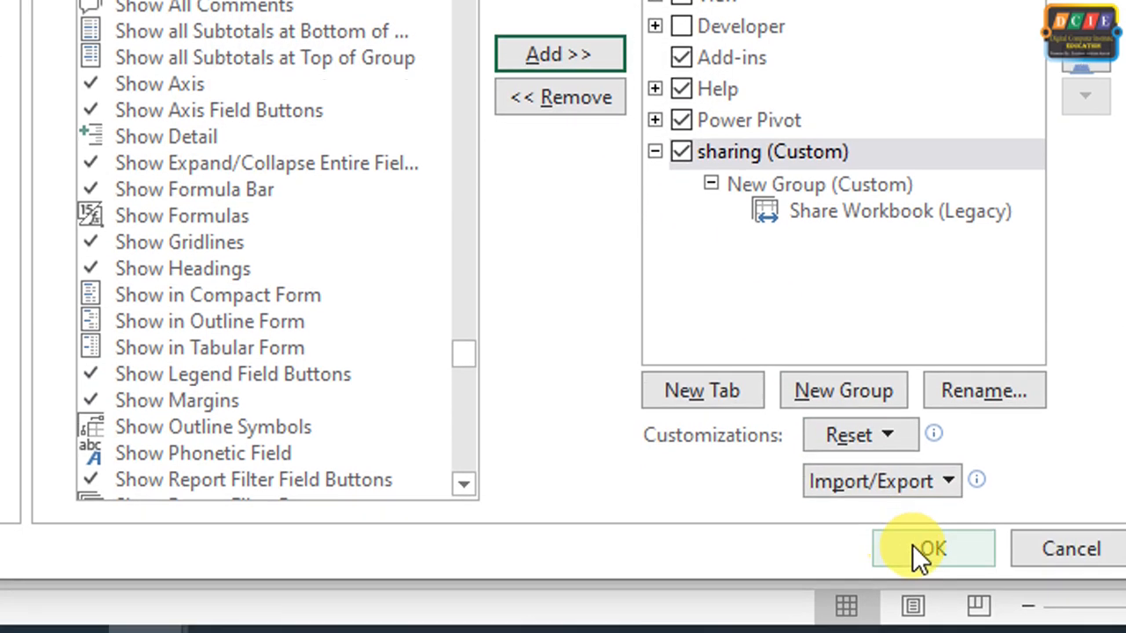
click(914, 545)
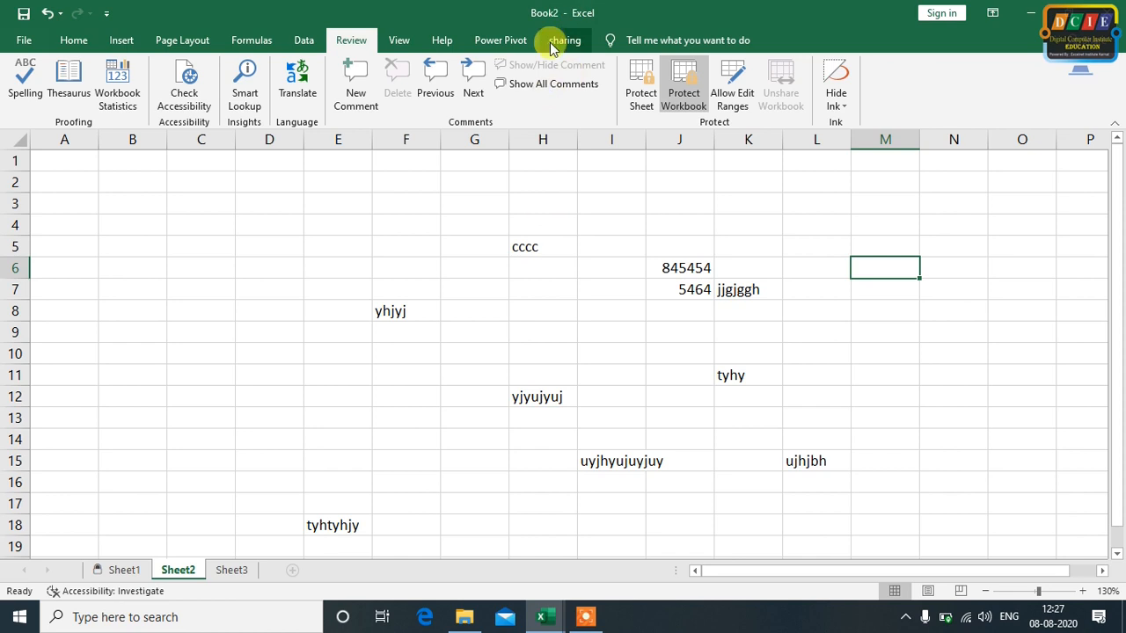
Share the workbook with Share Workbook (Legacy), enabling the old shared workbooks feature instead of co-authoring
click(564, 44)
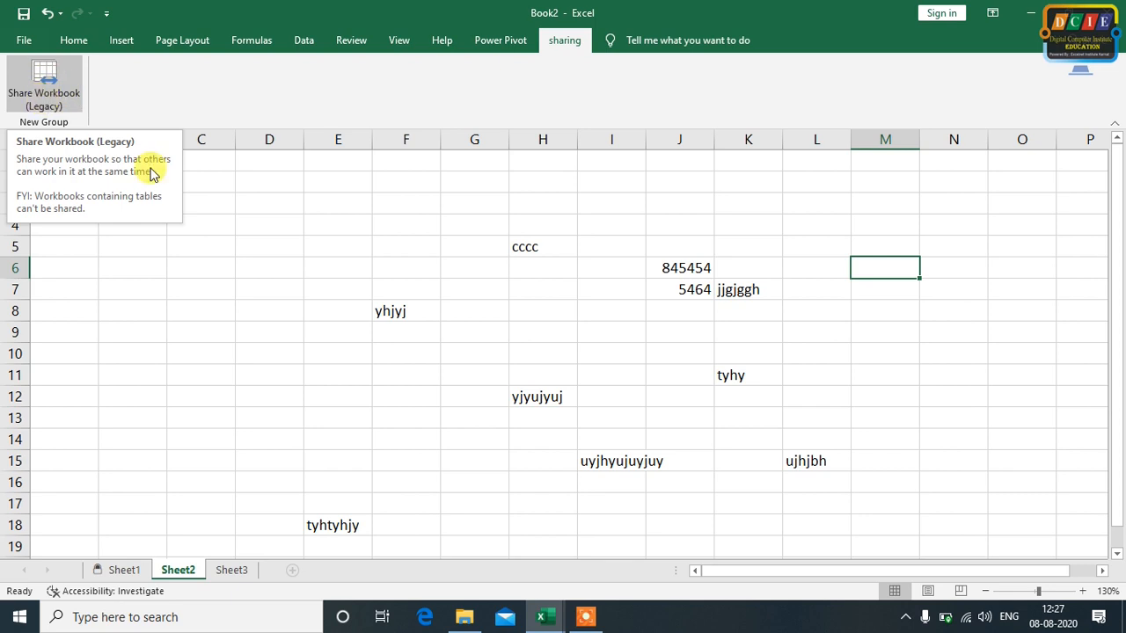
click(650, 222)
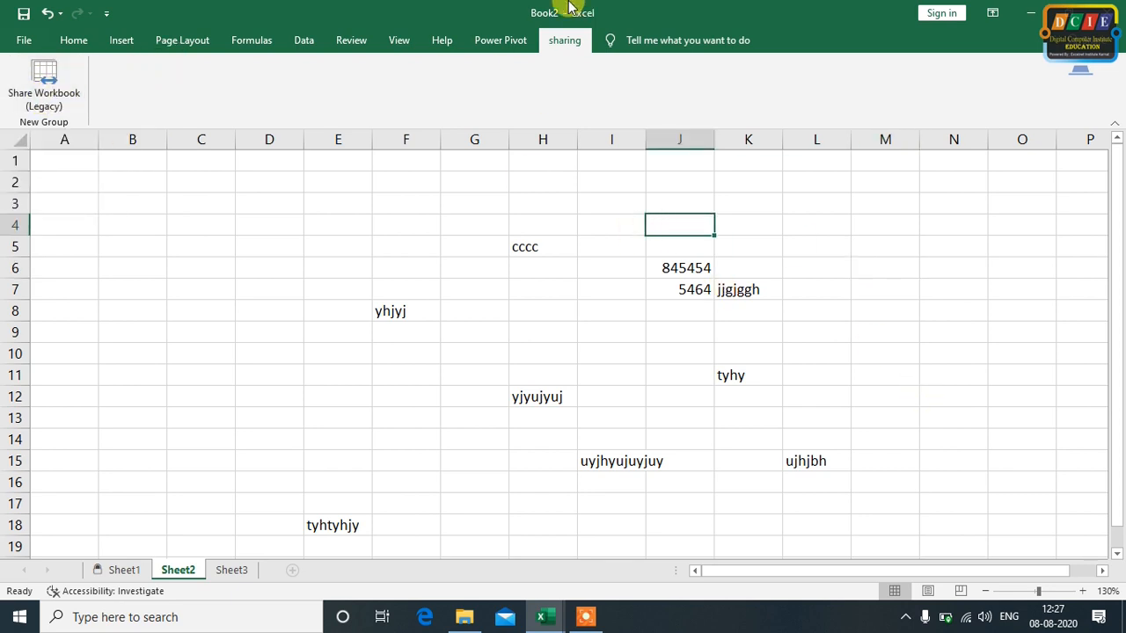
click(55, 92)
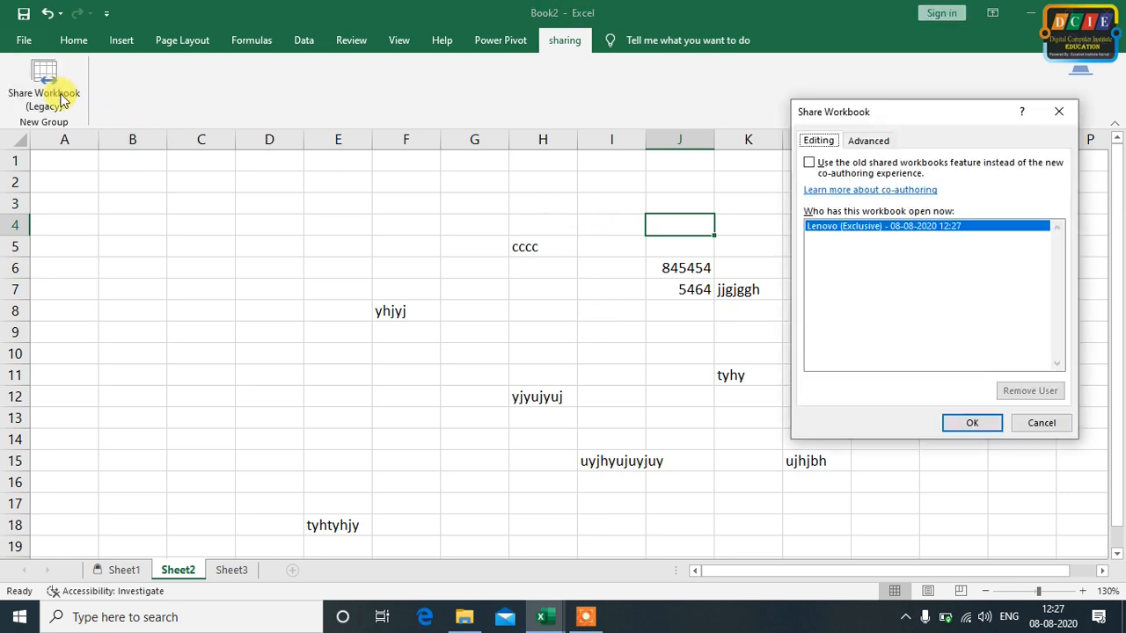
click(813, 163)
click(813, 164)
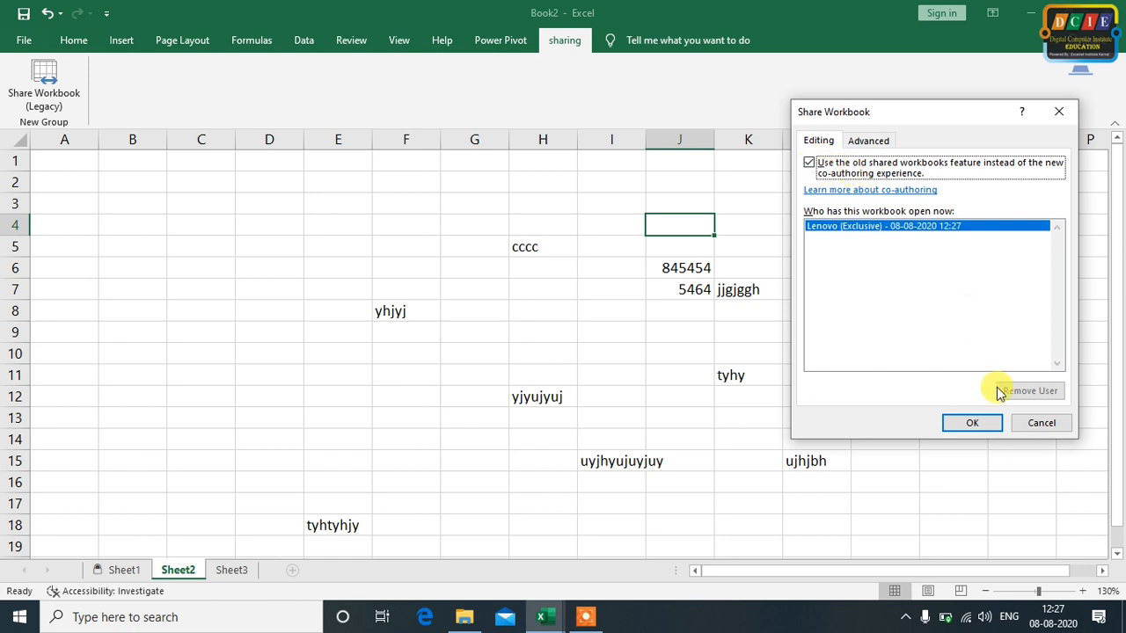
click(986, 422)
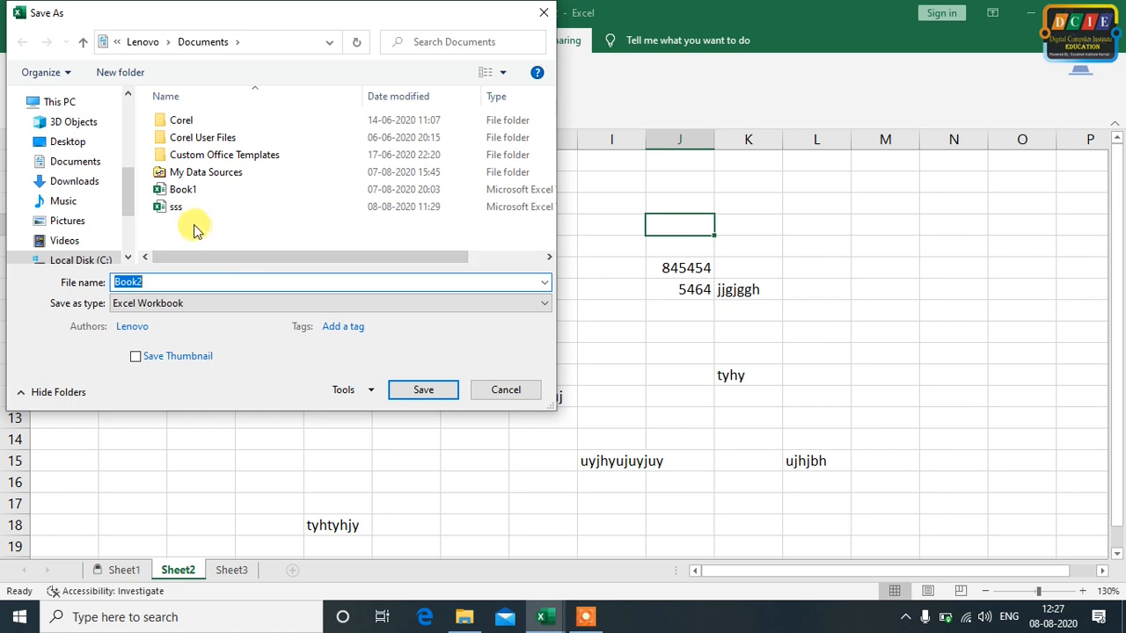
Save the workbook in the Documents folder as share book
click(161, 280)
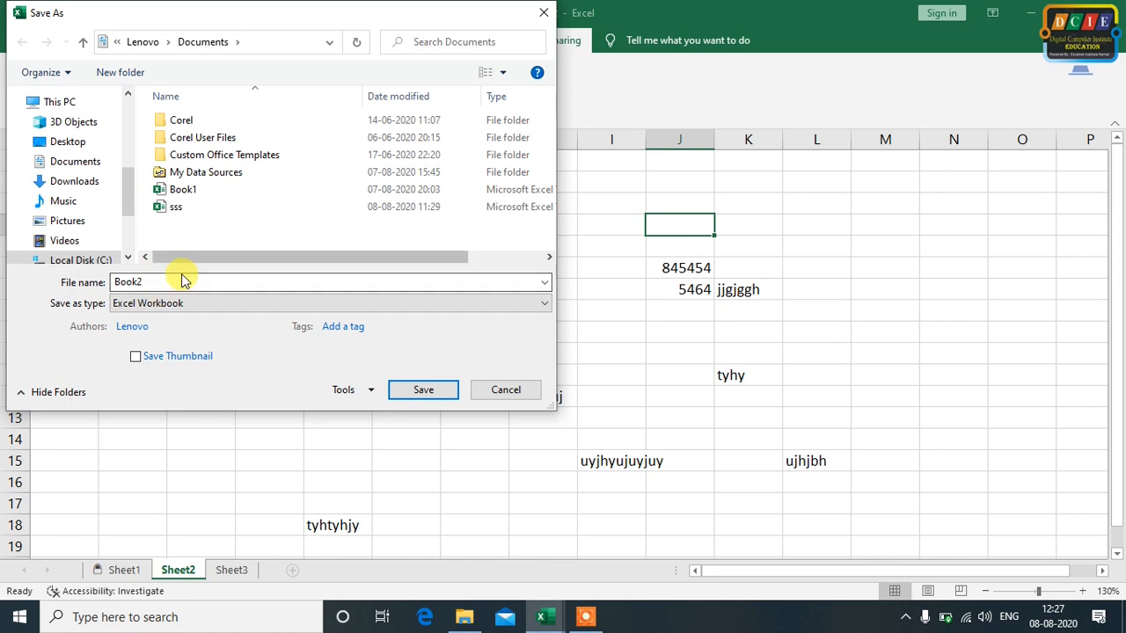
double_click(182, 278)
text(share b)
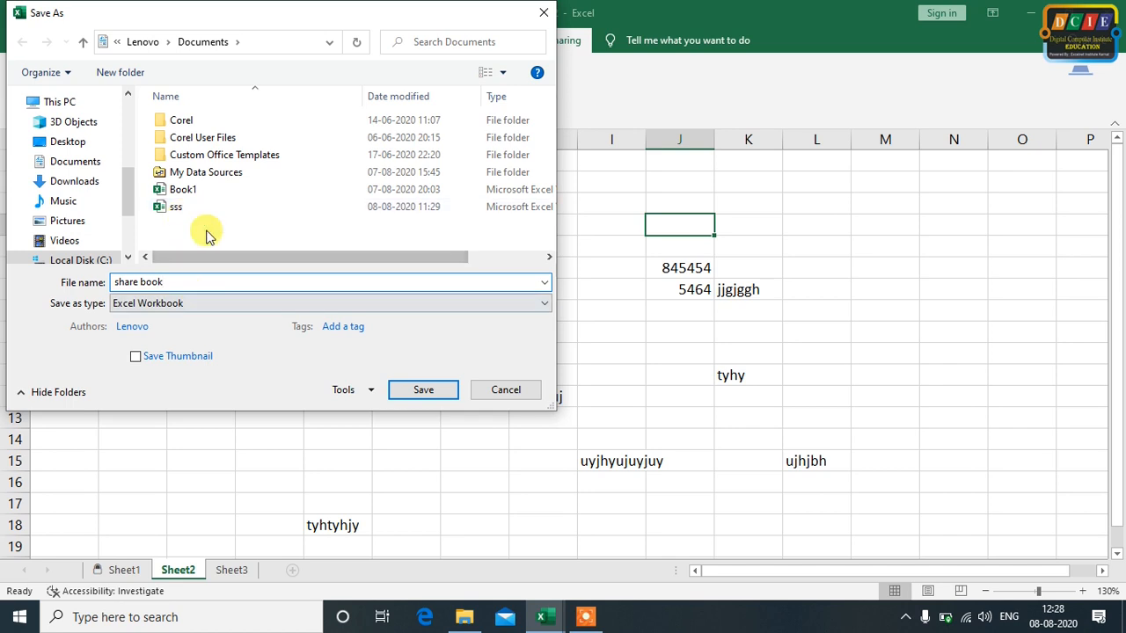
click(438, 390)
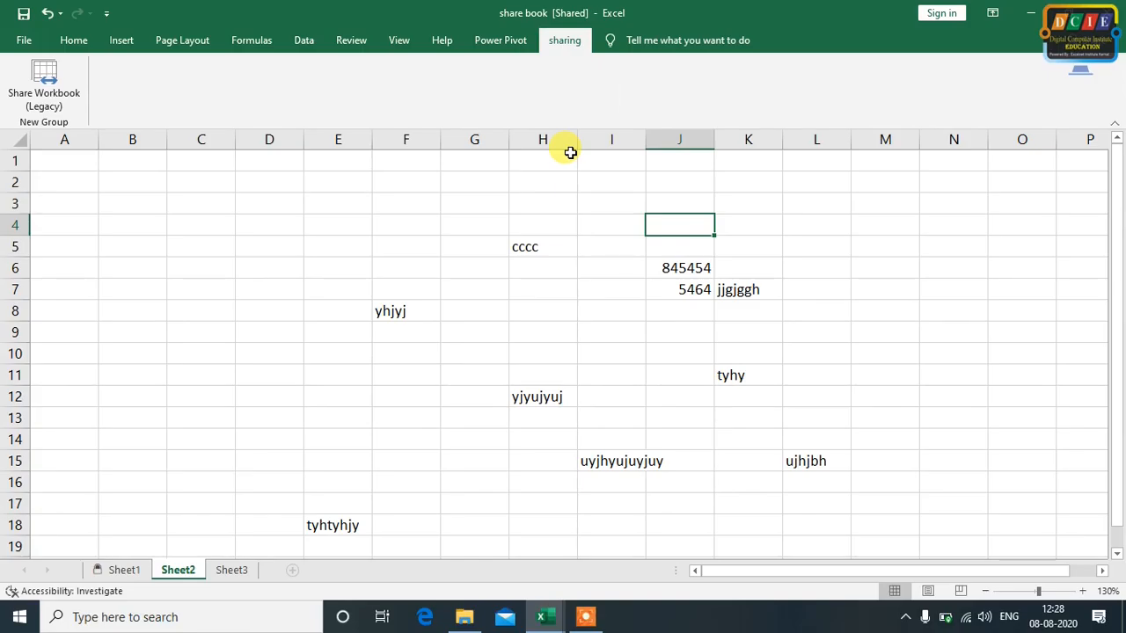
Examine which review protection commands, such as Allow Edit Ranges, are available for the shared workbook's cells
click(361, 40)
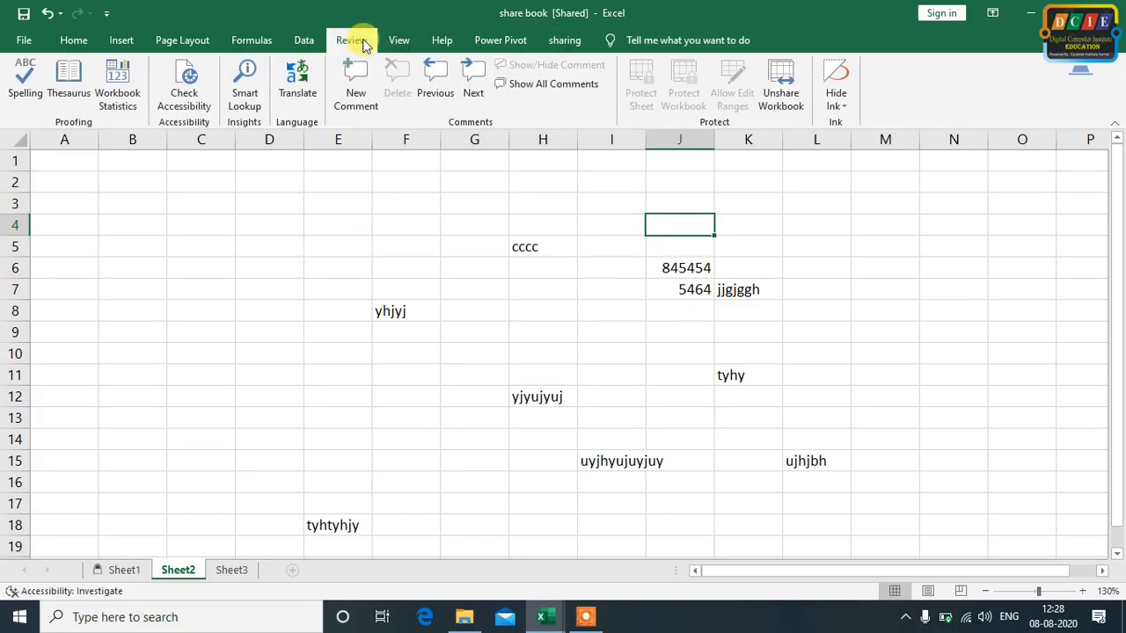
click(816, 285)
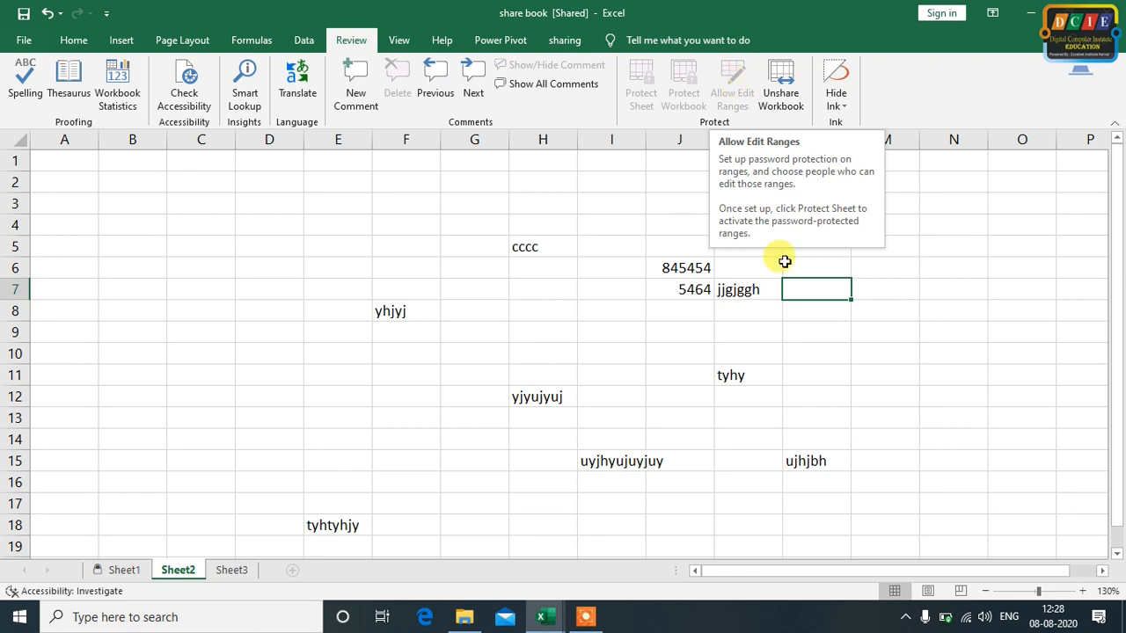
drag(666, 245, 691, 364)
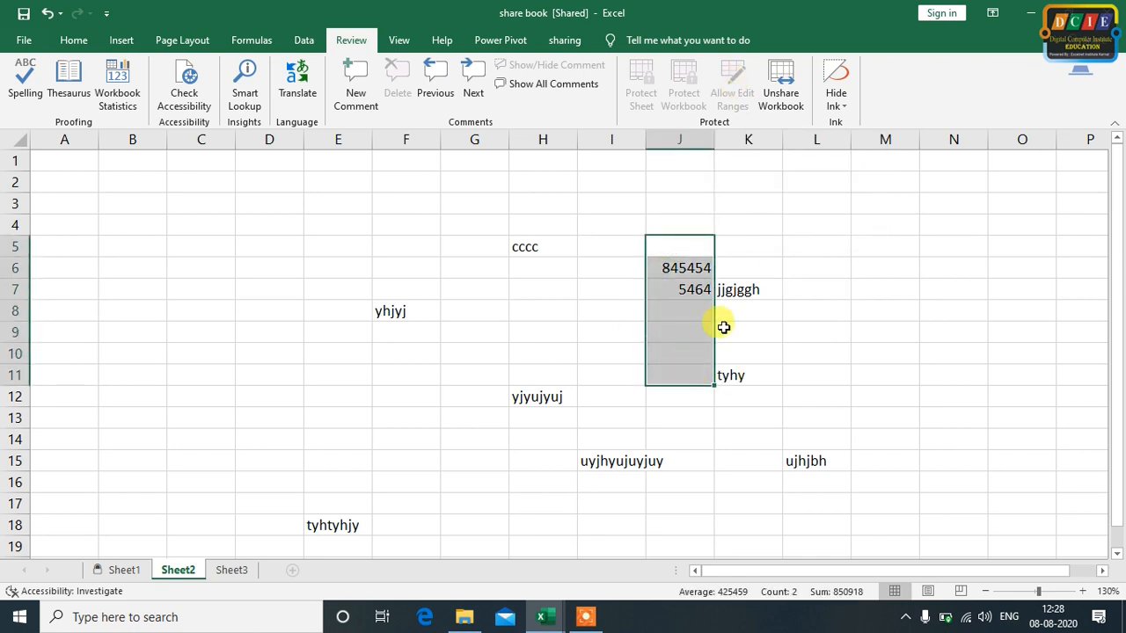
drag(677, 208, 683, 331)
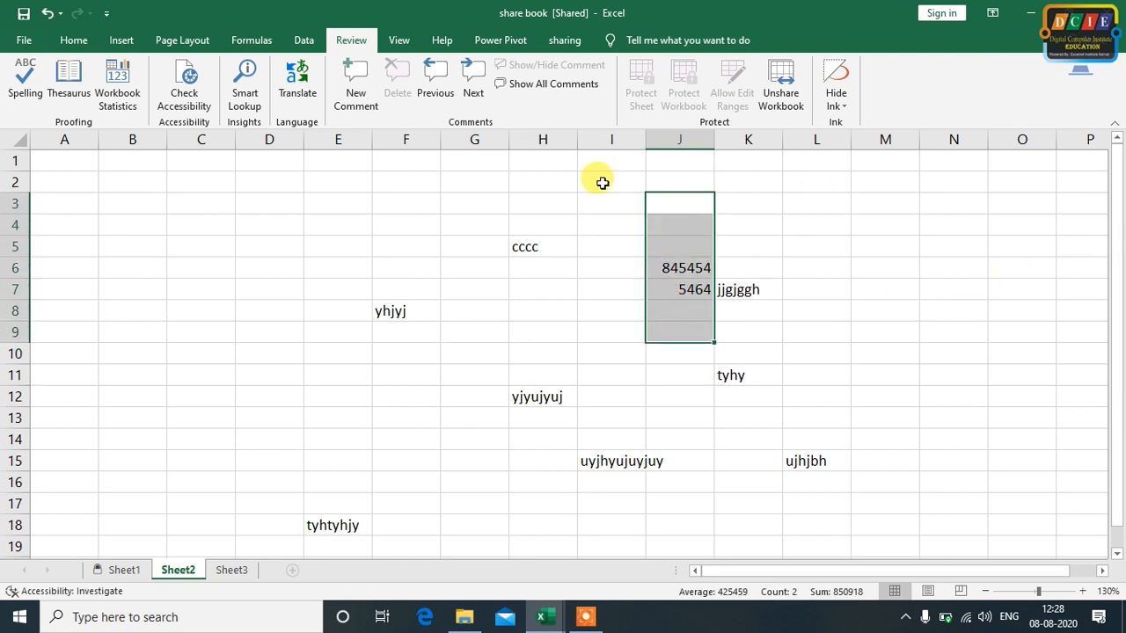
drag(709, 198, 703, 334)
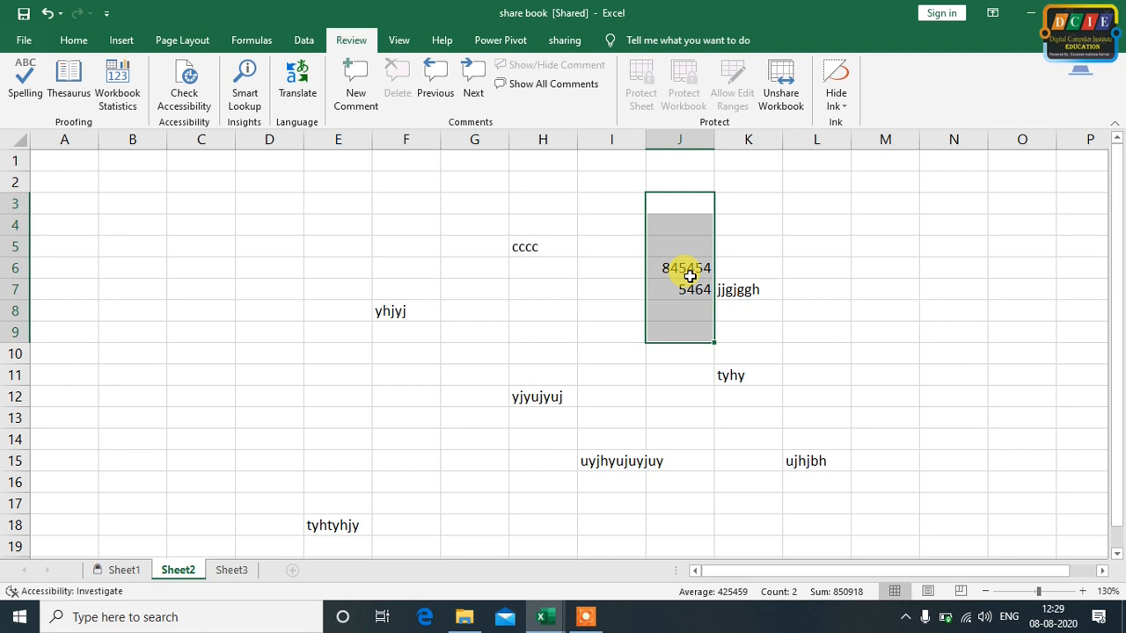
click(503, 304)
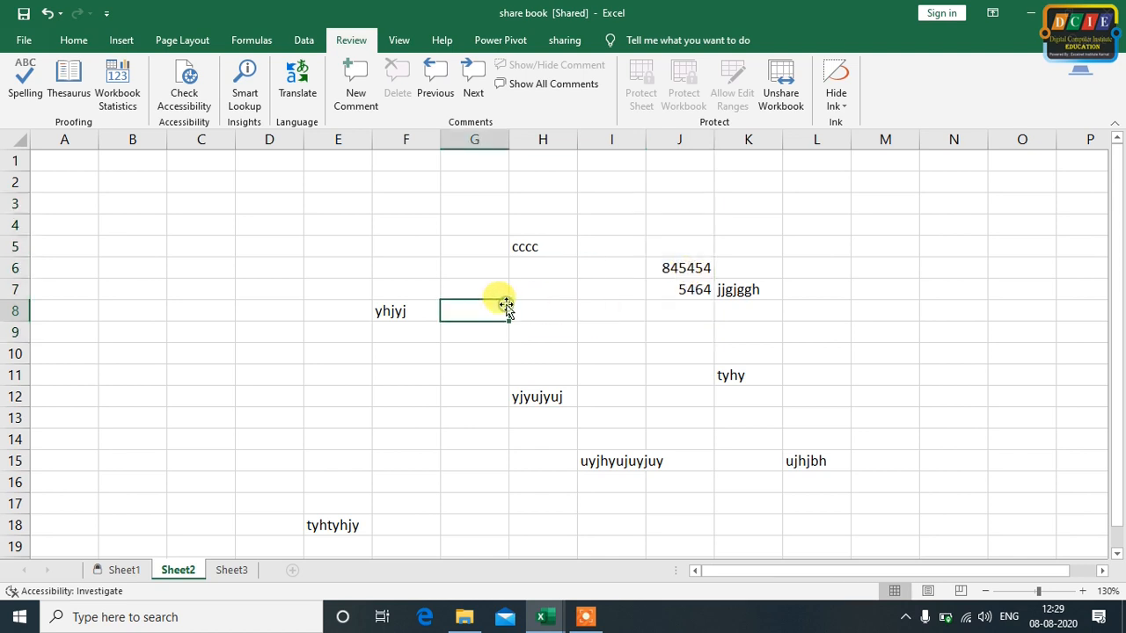
drag(679, 225, 697, 329)
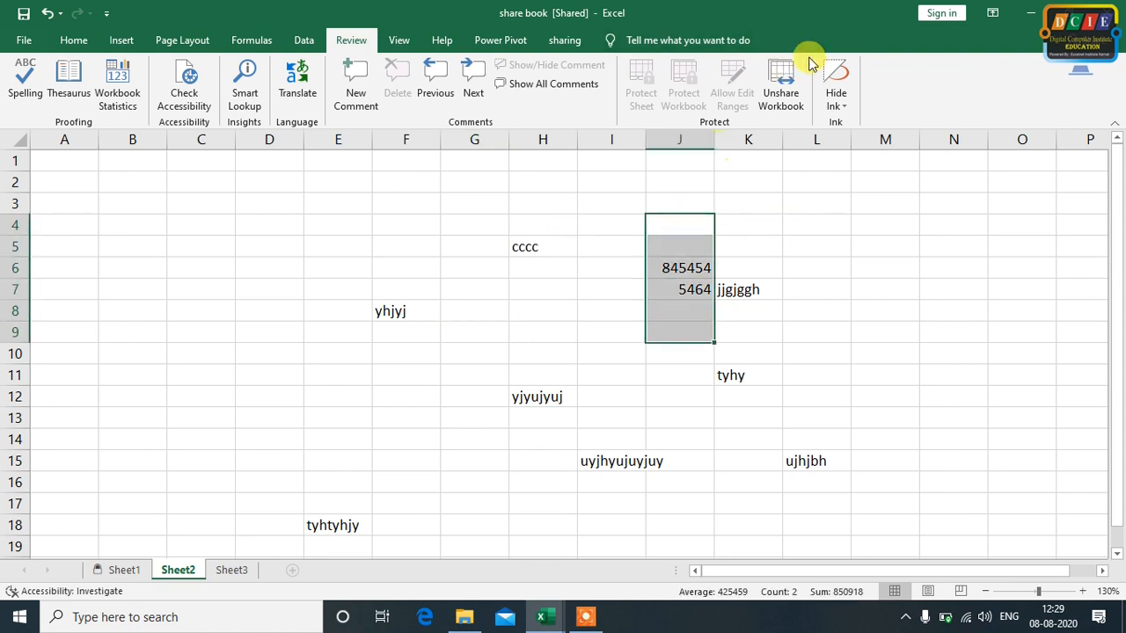
Unshare the share book workbook
click(825, 292)
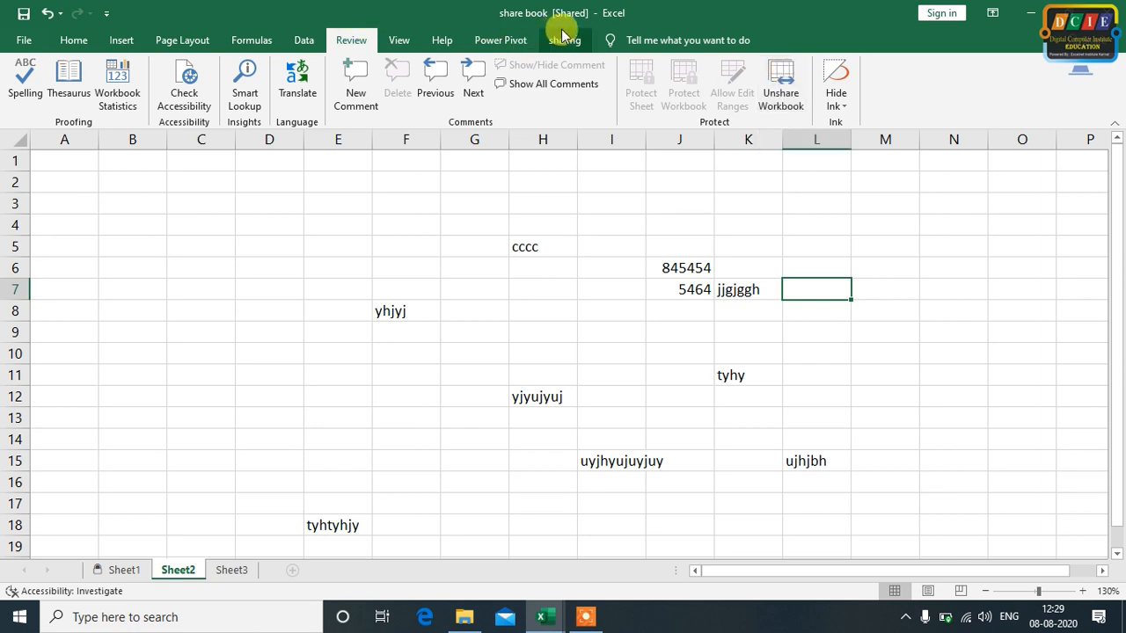
click(785, 105)
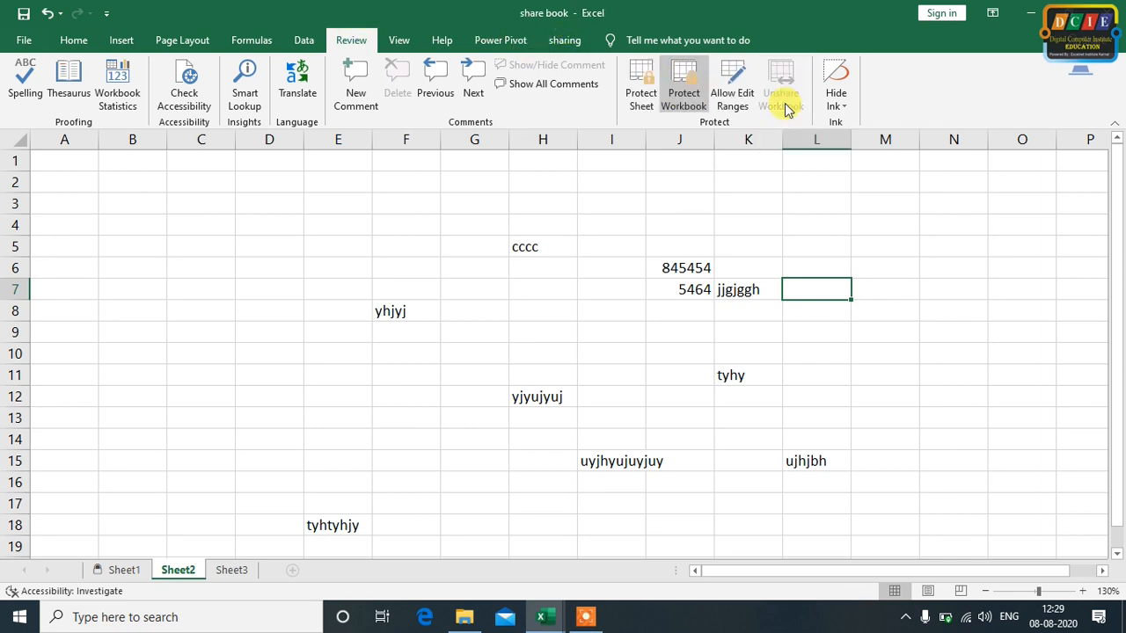
click(762, 202)
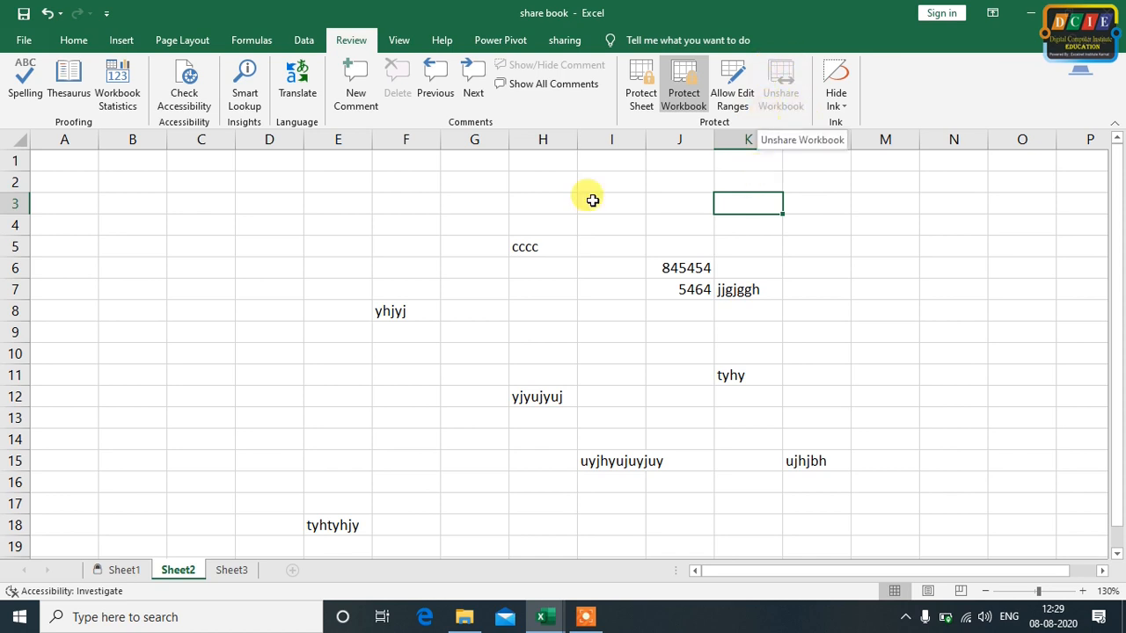
Share the workbook again using the old shared workbooks feature and turn the sharing back off
click(565, 41)
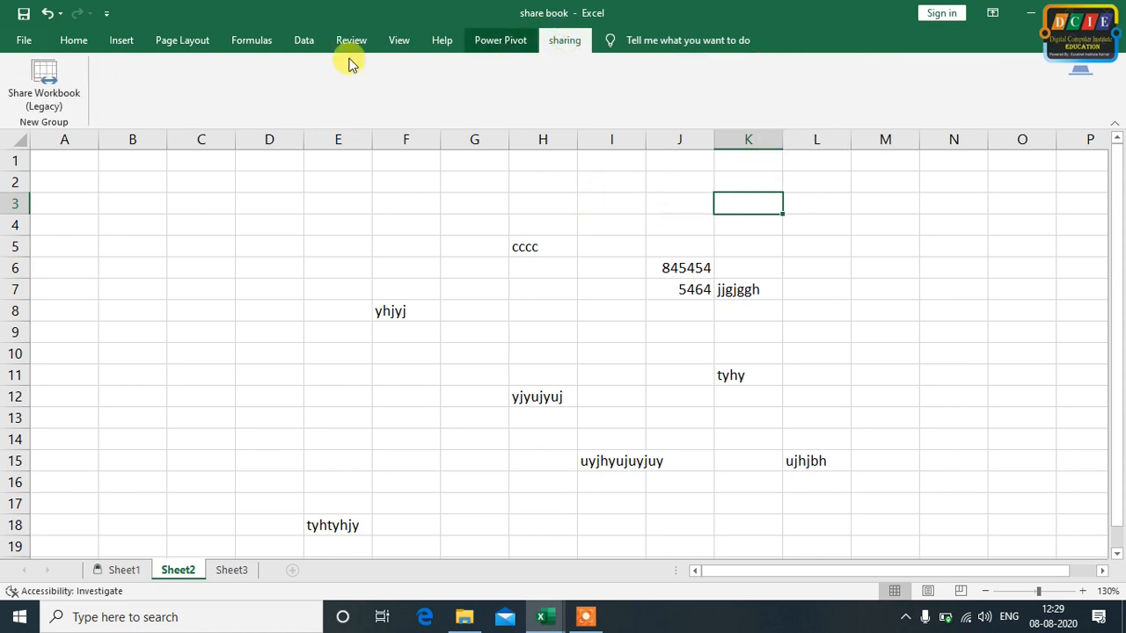
click(42, 77)
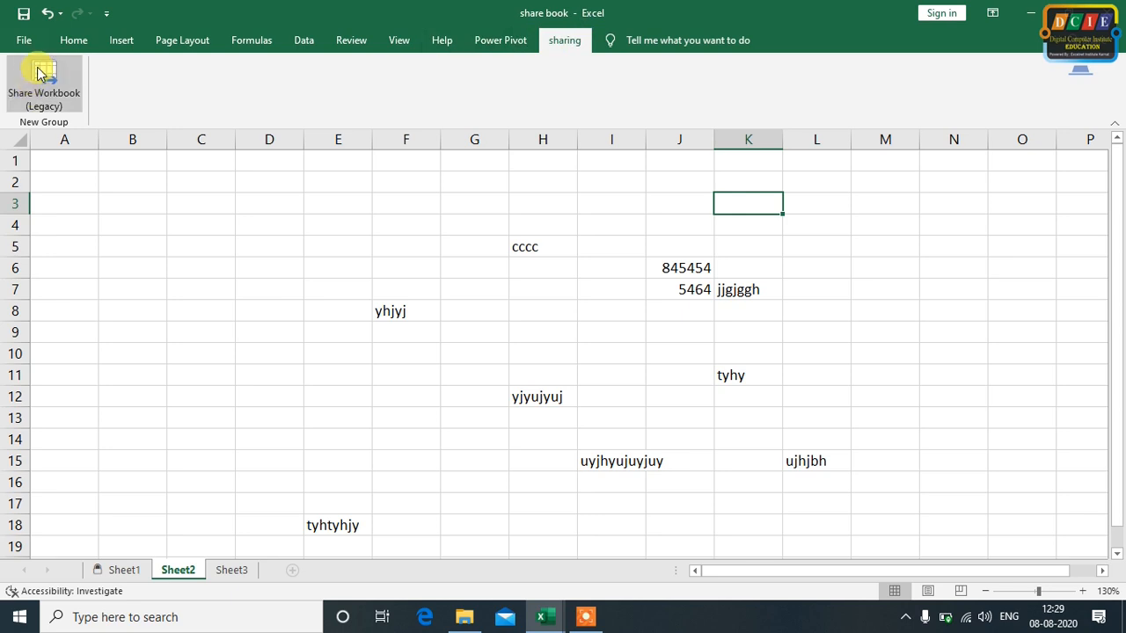
click(809, 163)
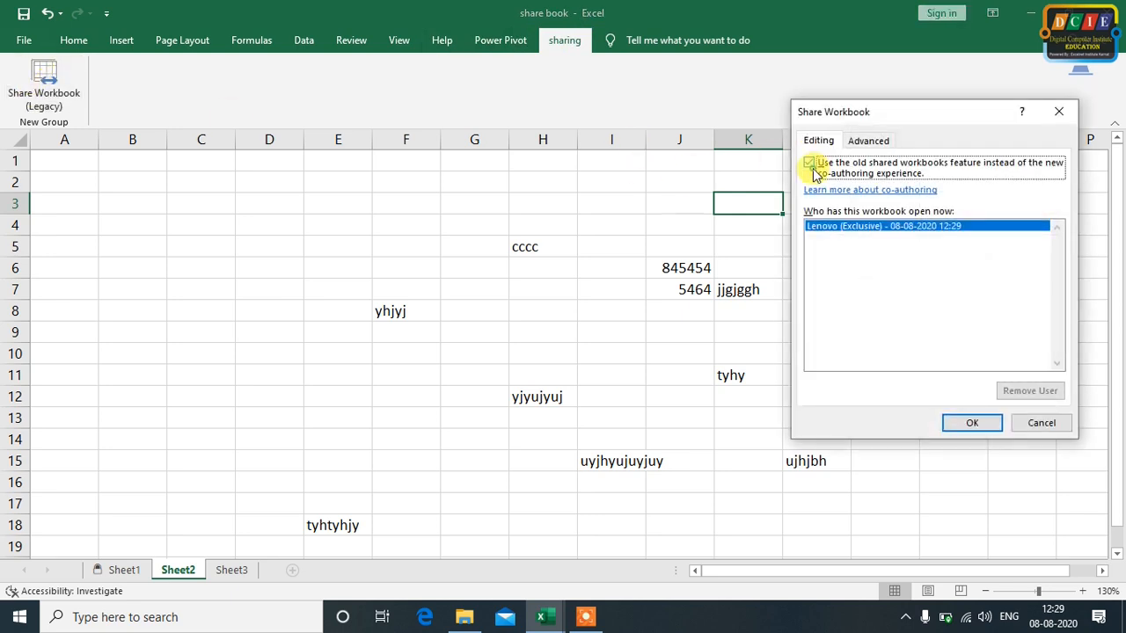
click(991, 427)
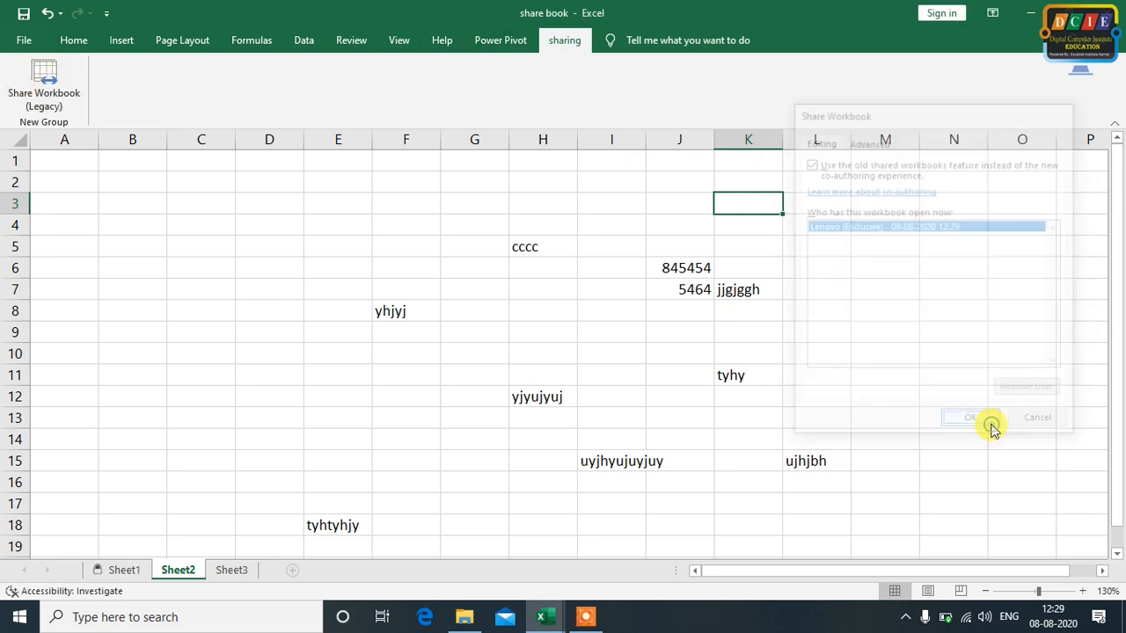
click(537, 355)
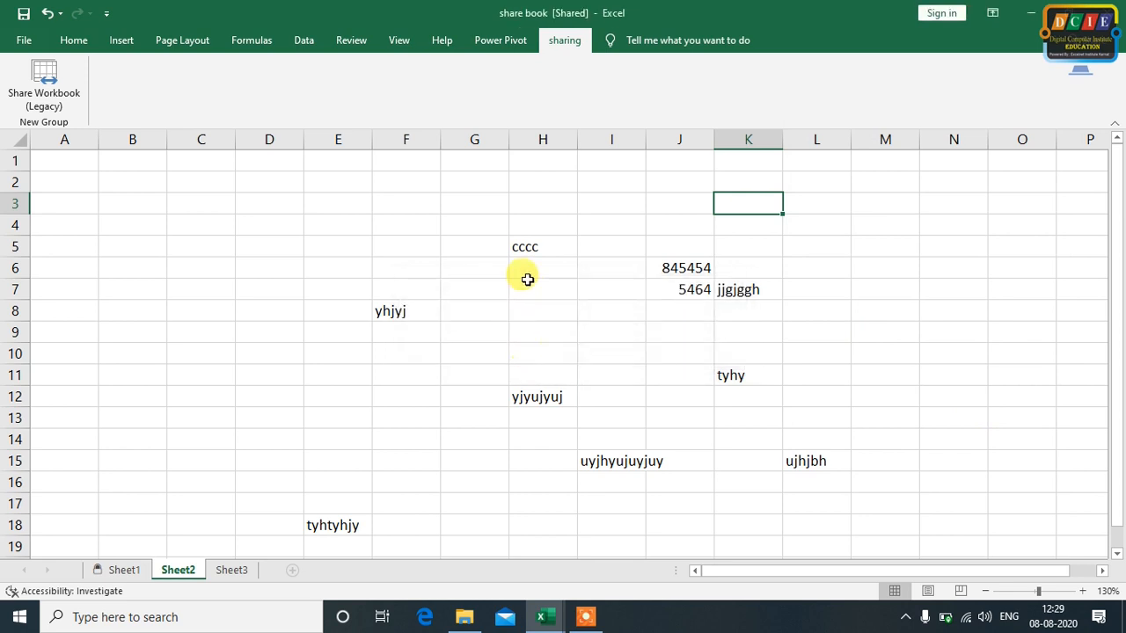
click(344, 40)
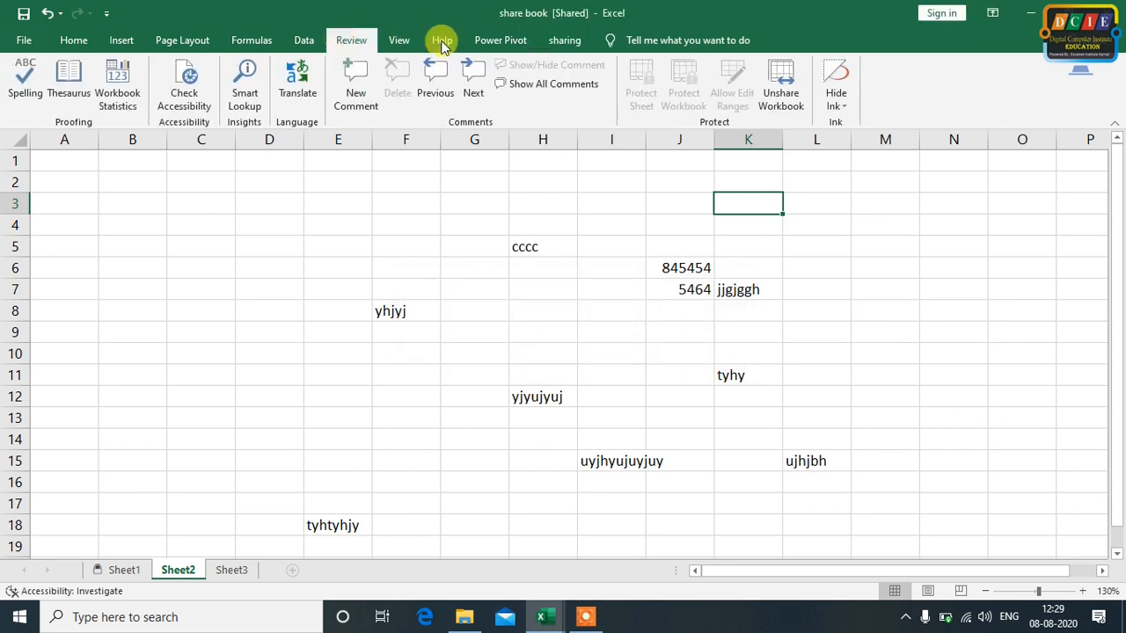
click(781, 102)
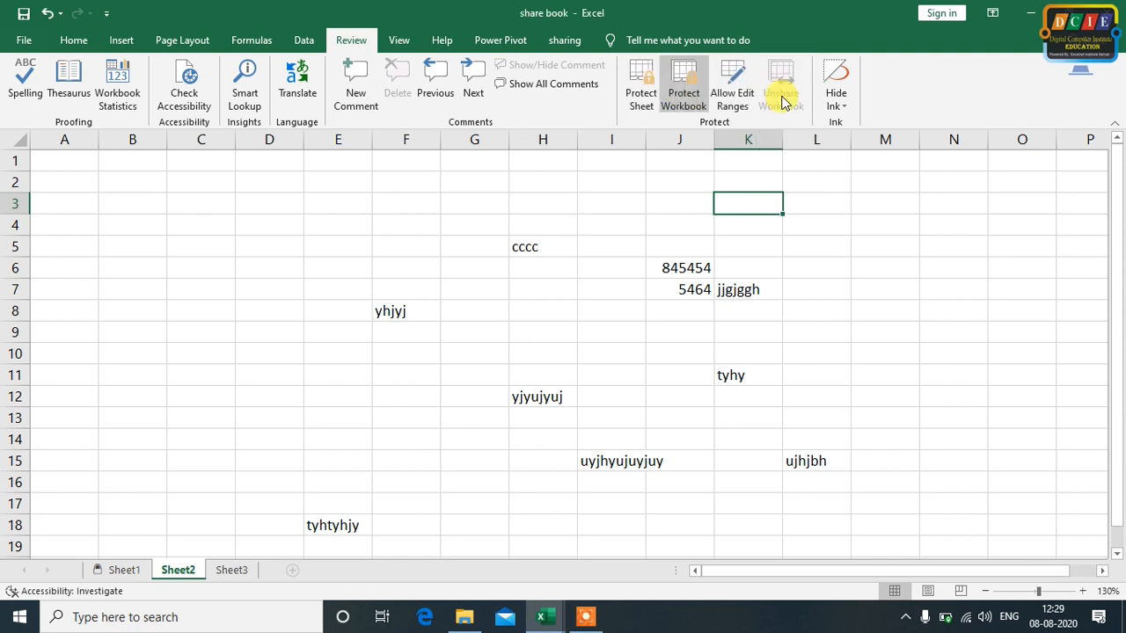